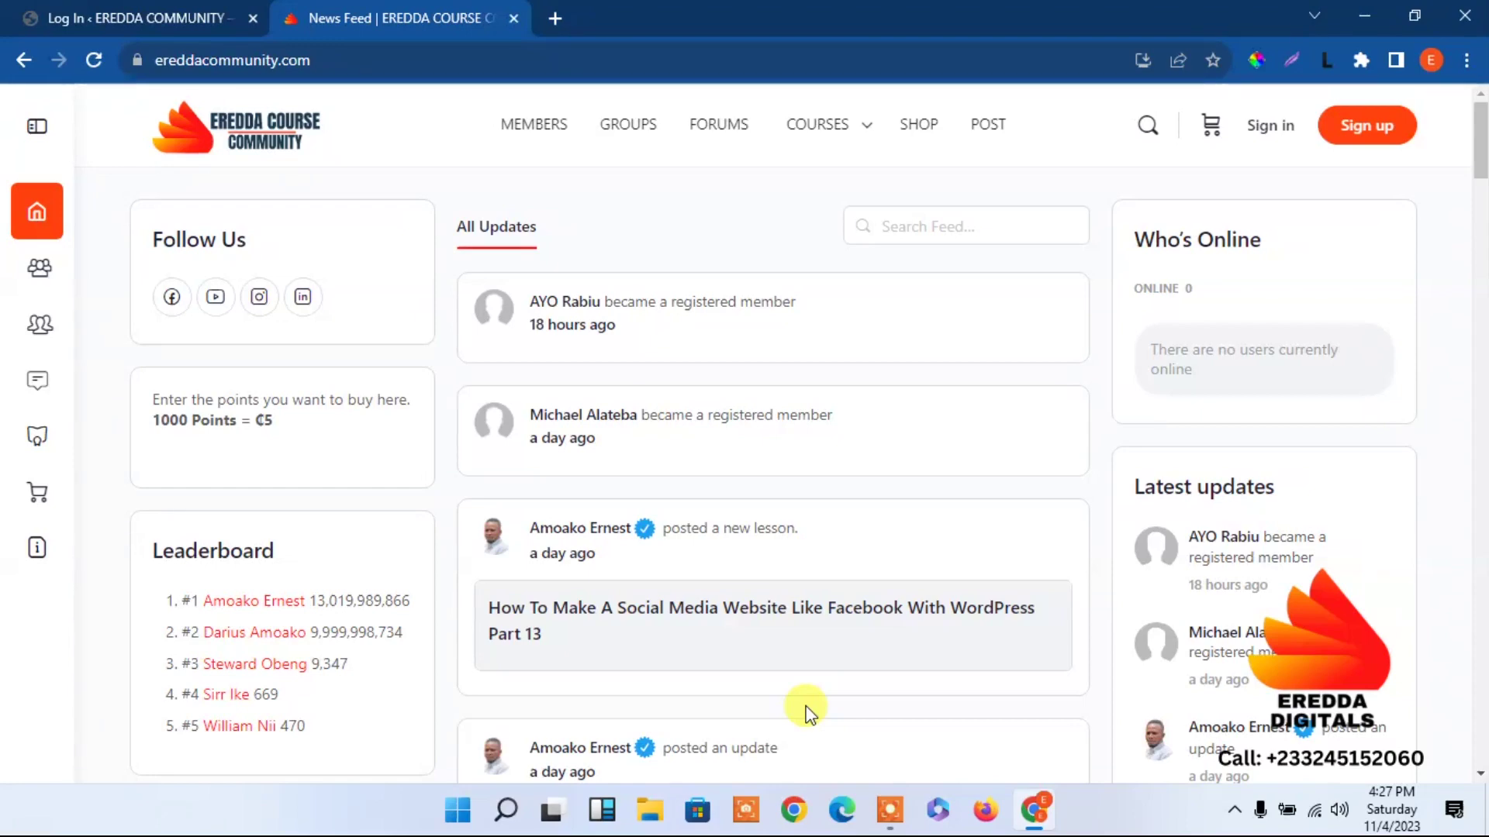
# Visit the EreddaHost website in a new tab, then close it.
pyautogui.click(560, 3)
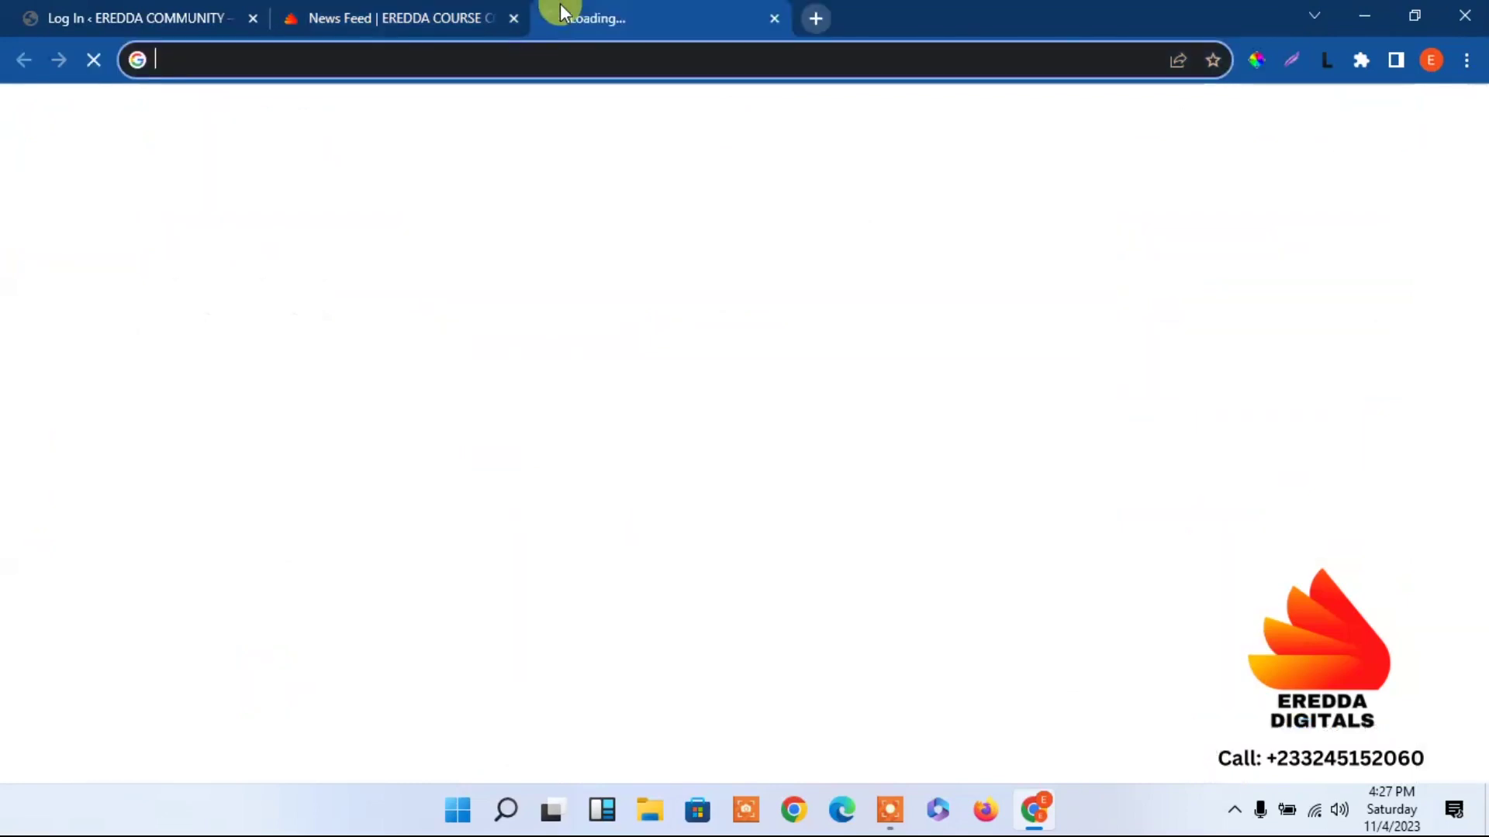
pyautogui.write('ere')
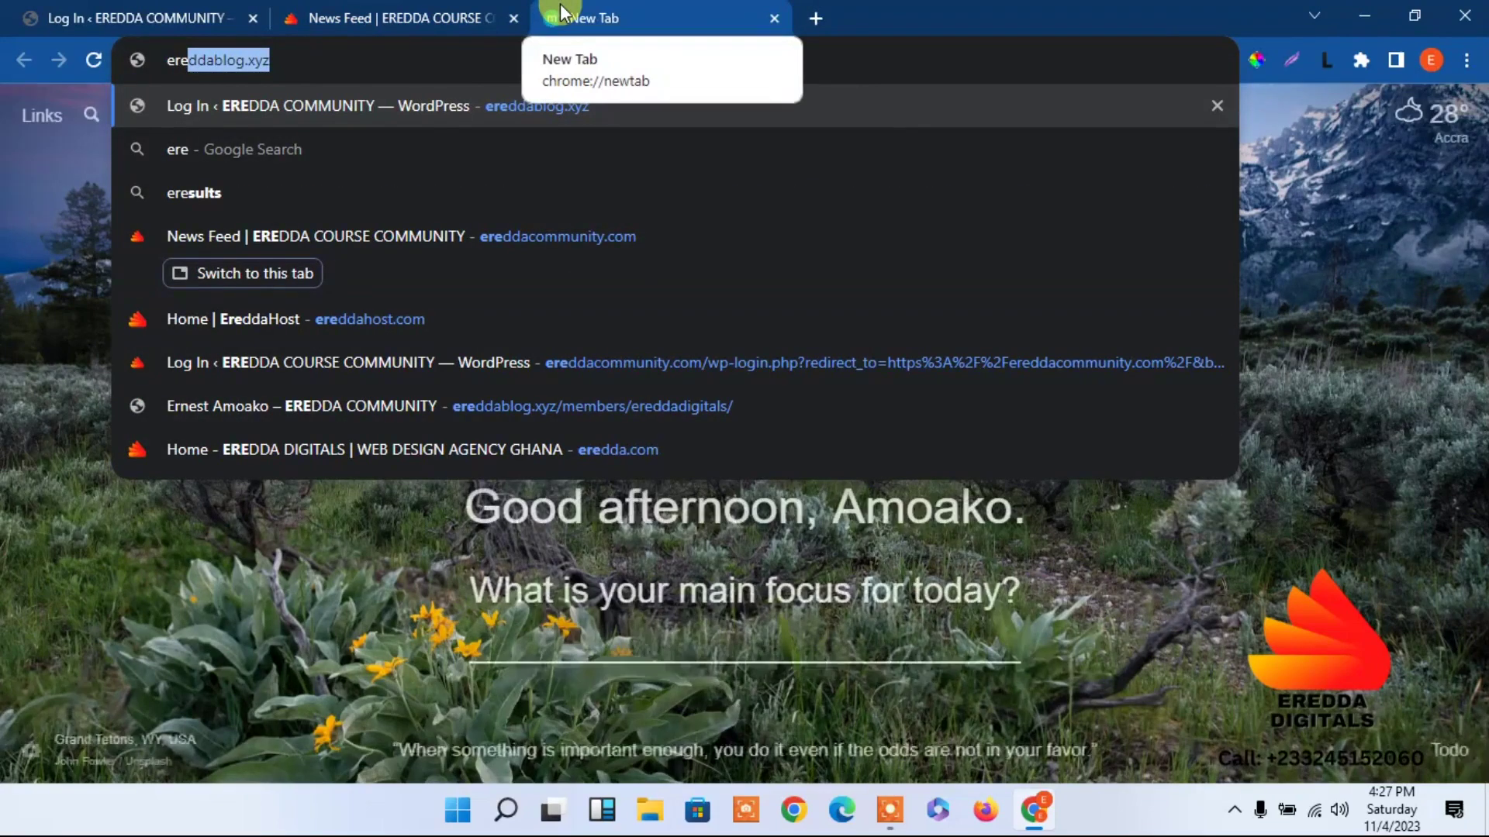
pyautogui.write('ddah')
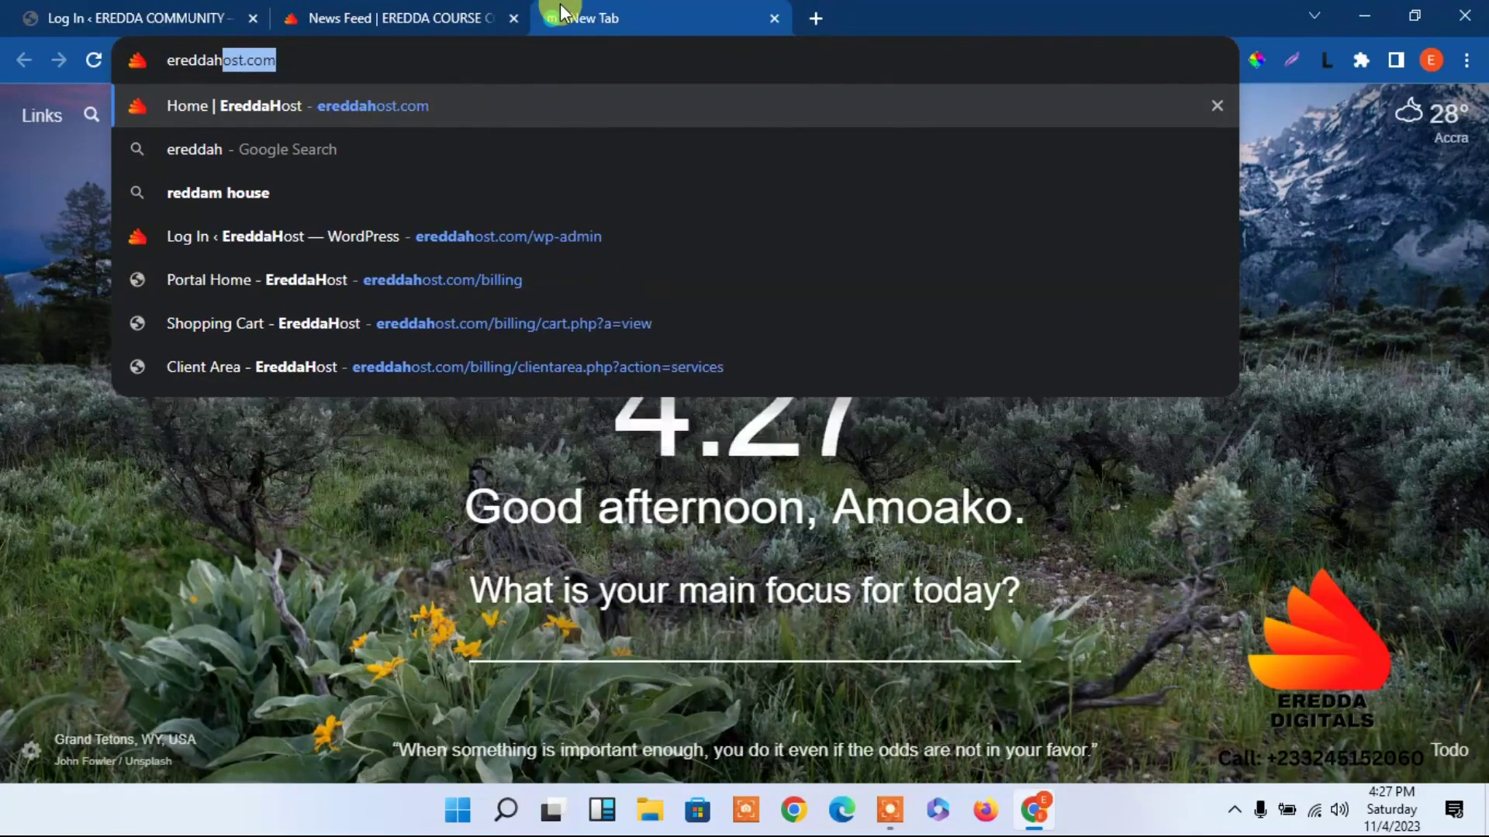
pyautogui.press('Return')
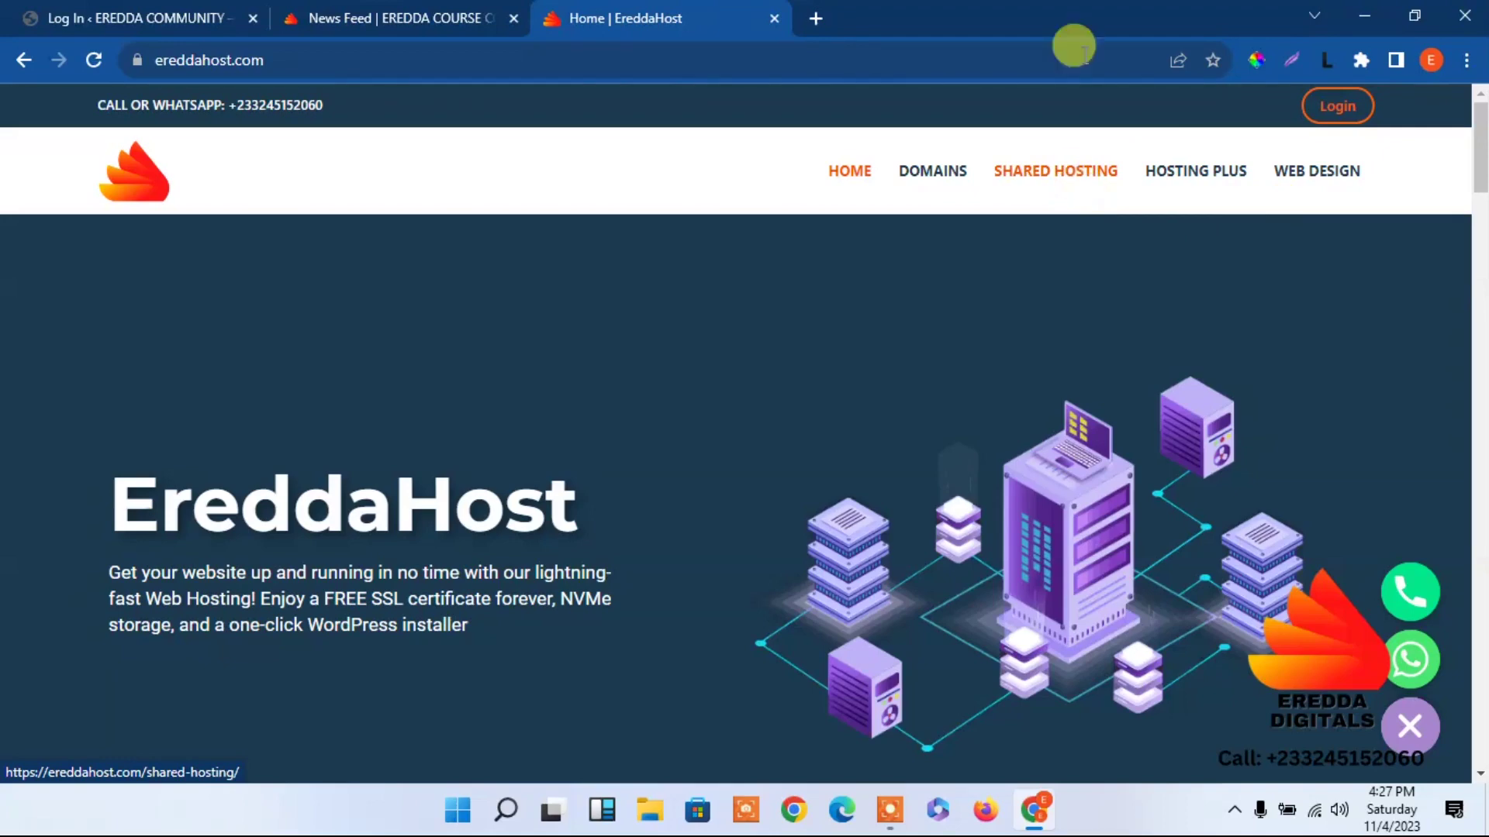
pyautogui.click(774, 18)
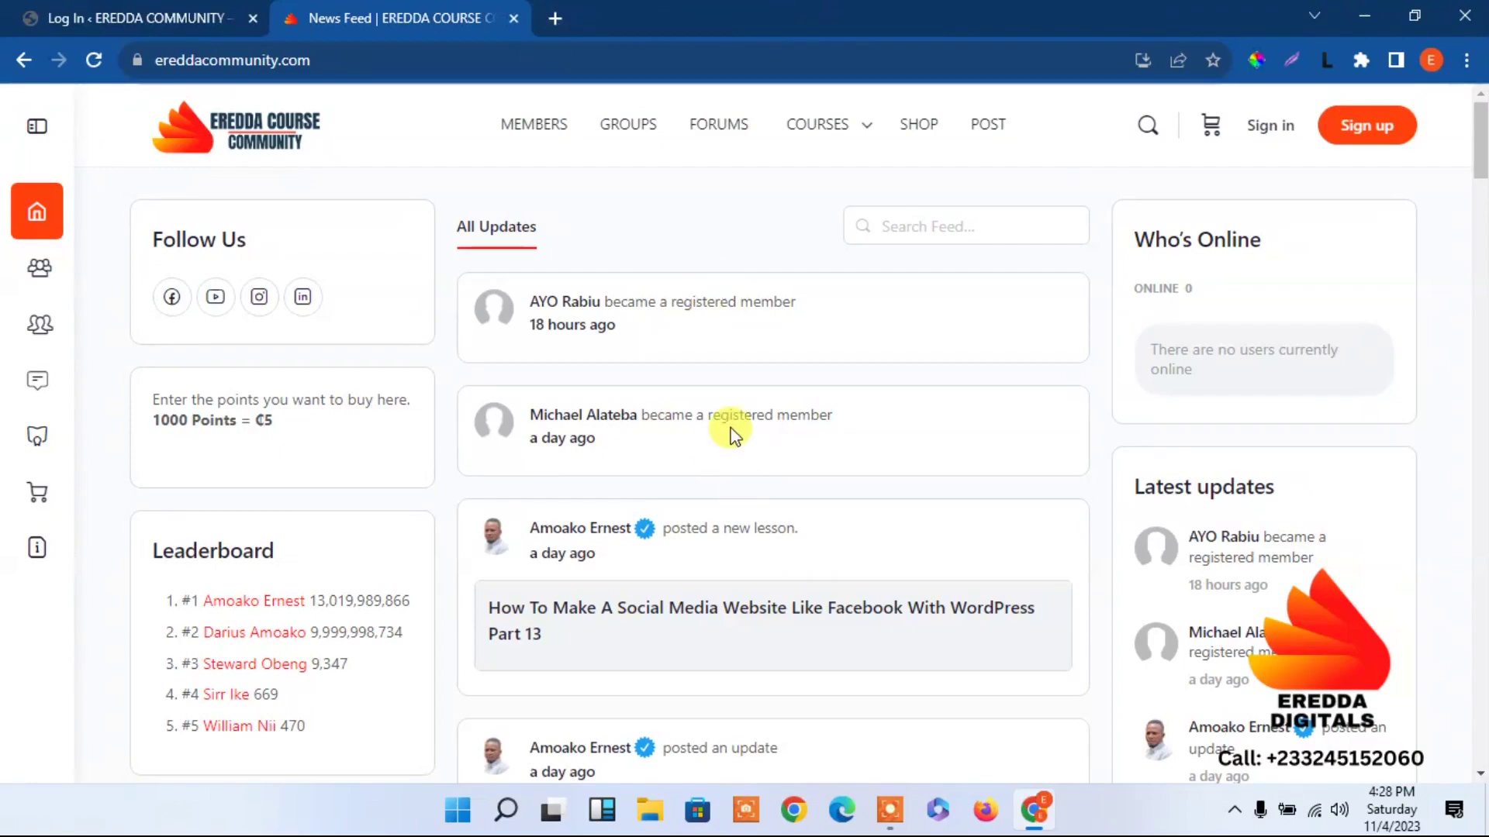
pyautogui.moveTo(1479, 203); pyautogui.dragTo(1461, 120)
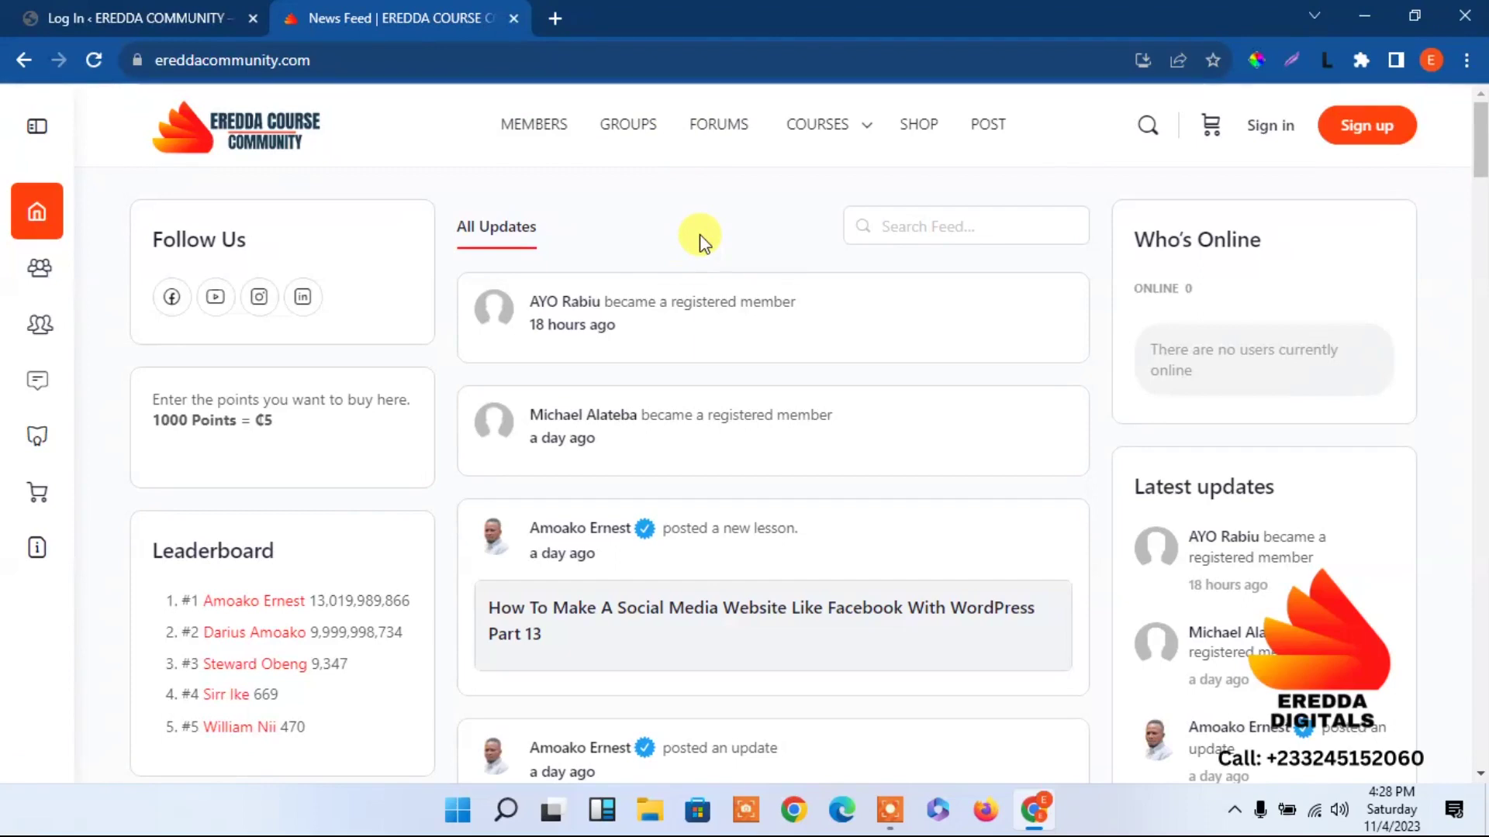
pyautogui.moveTo(827, 140)
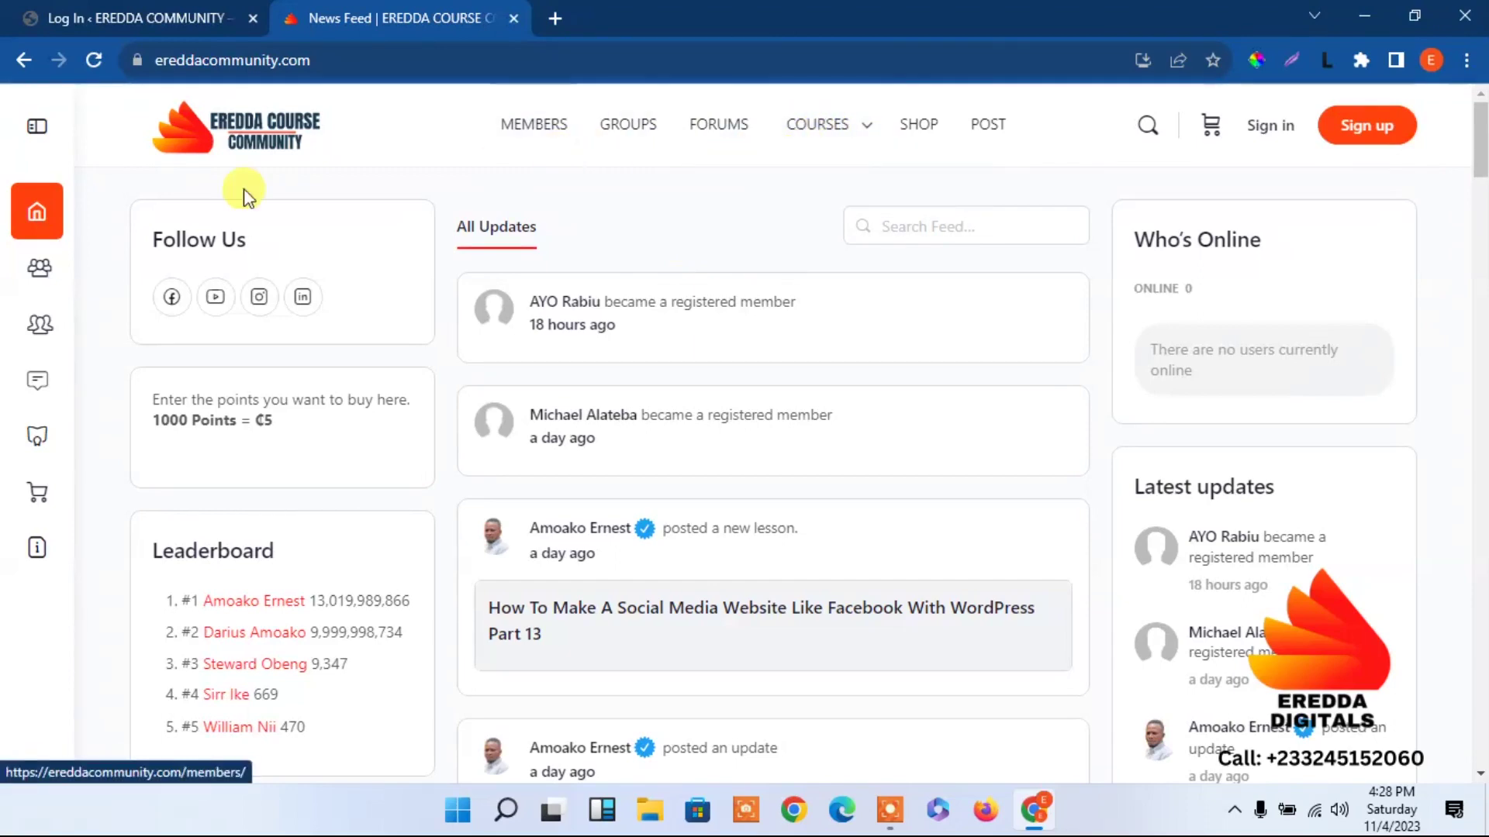
# On the Eredda Community tab, log in with a different saved account from autofill.
pyautogui.click(113, 11)
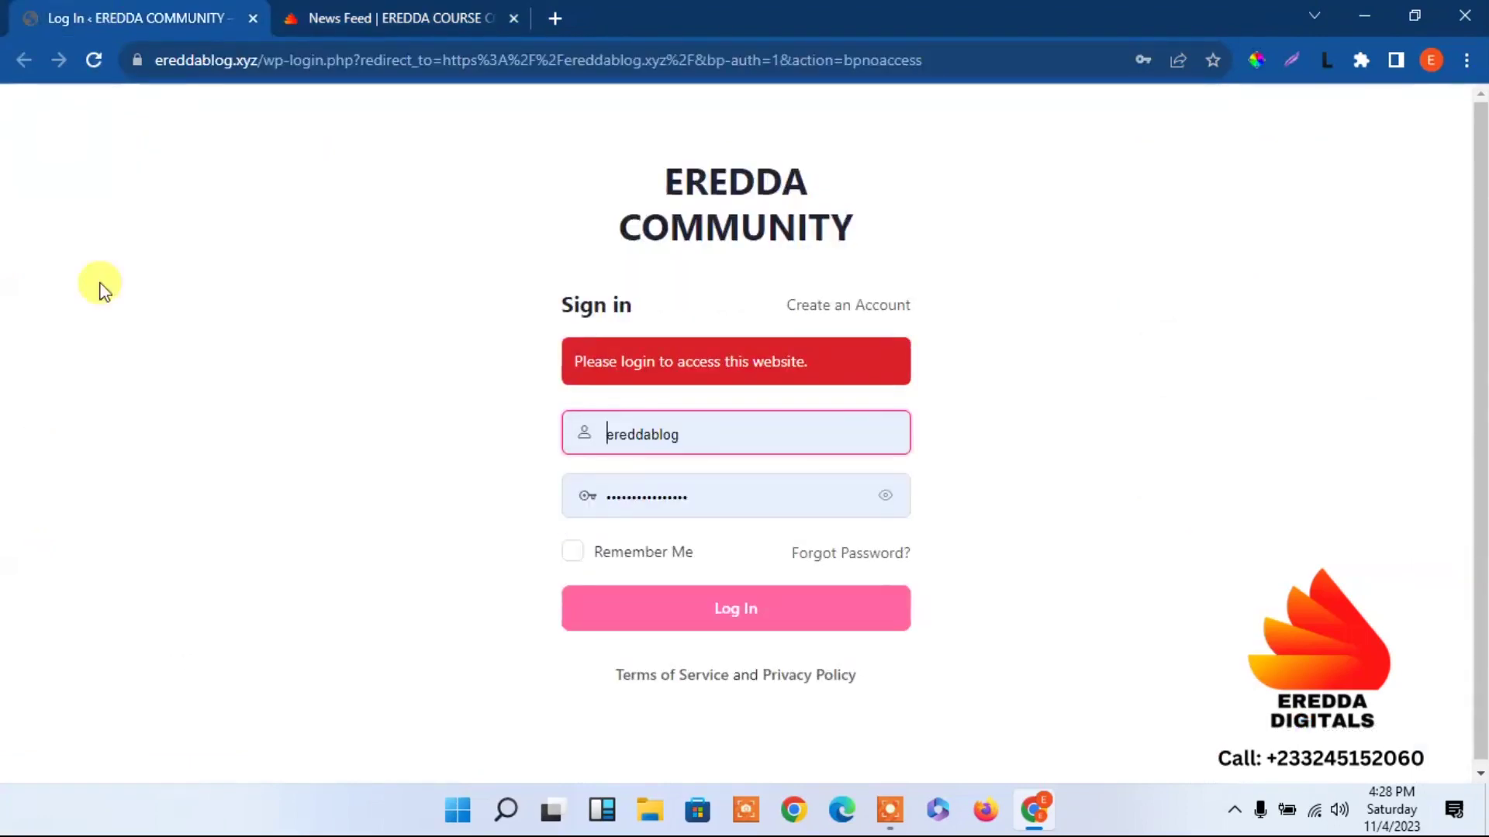
pyautogui.click(751, 423)
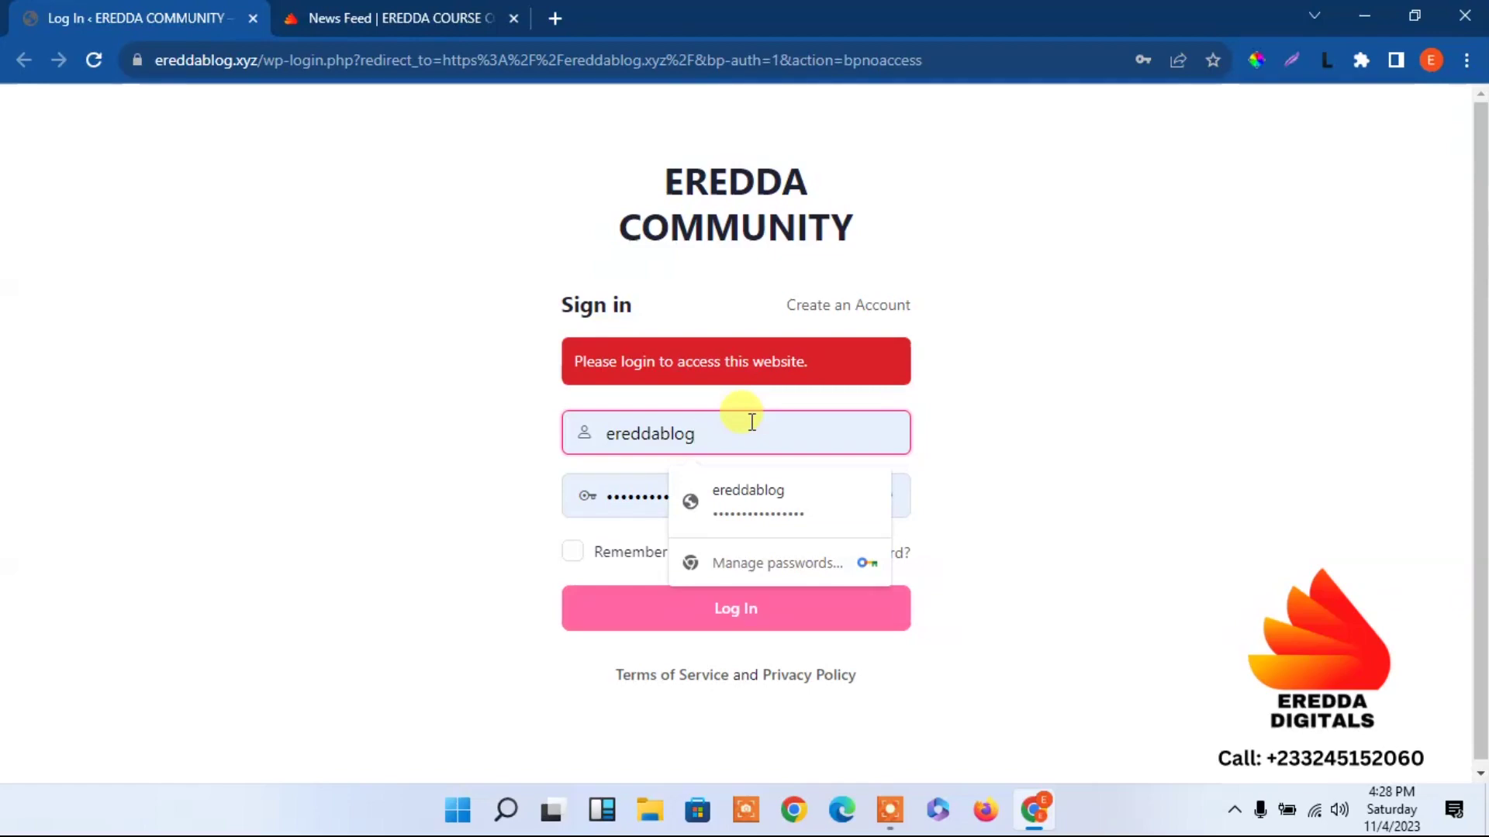
pyautogui.press('BackSpace')
pyautogui.press('BackSpace')
pyautogui.press('BackSpace')
pyautogui.press('BackSpace')
pyautogui.press('BackSpace')
pyautogui.press('BackSpace')
pyautogui.press('BackSpace')
pyautogui.press('BackSpace')
pyautogui.press('BackSpace')
pyautogui.press('BackSpace')
pyautogui.write('e')
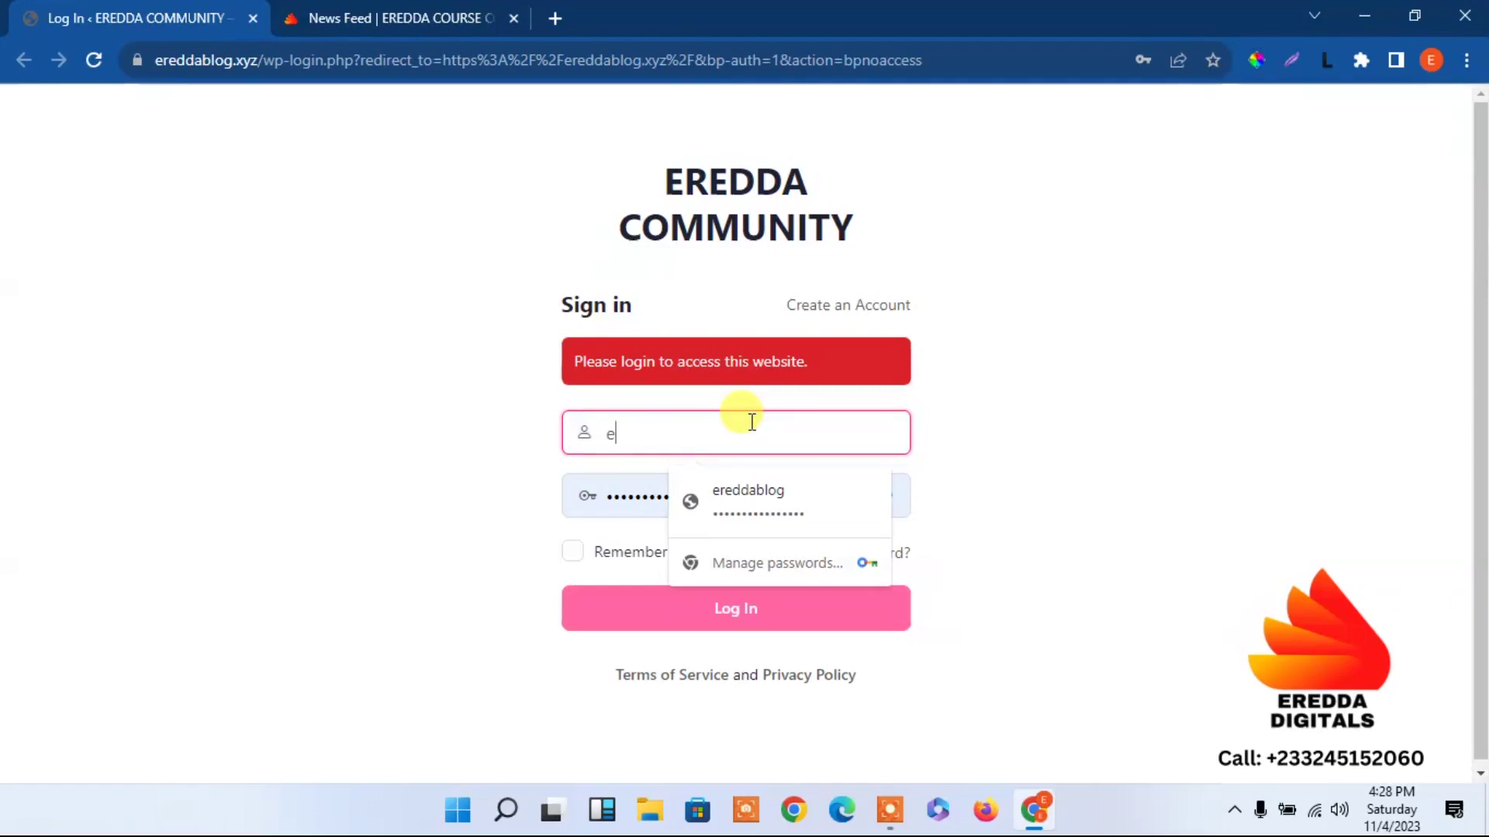
pyautogui.write('reddadigitals')
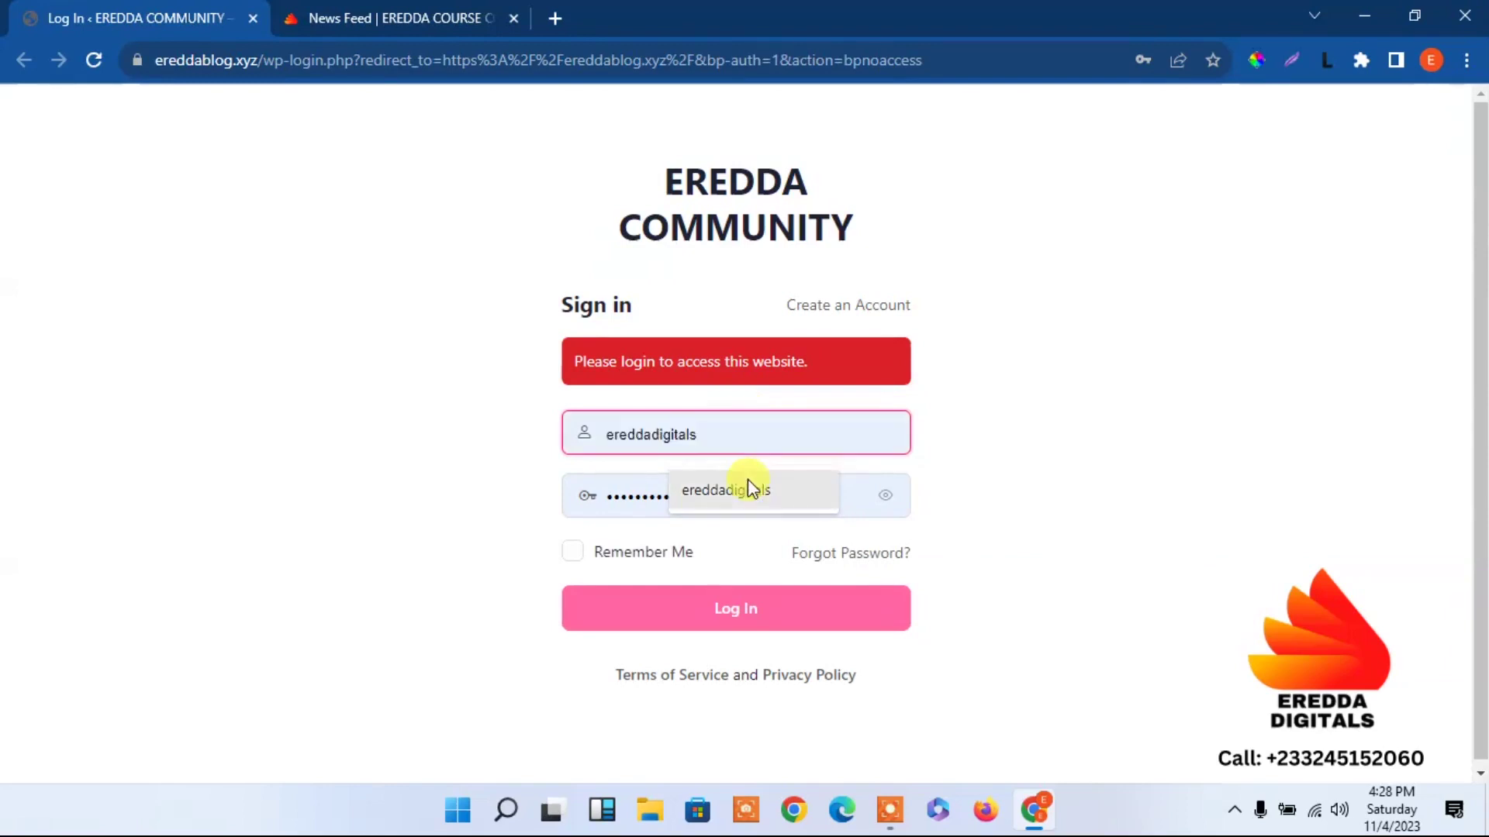
pyautogui.click(748, 485)
pyautogui.click(764, 610)
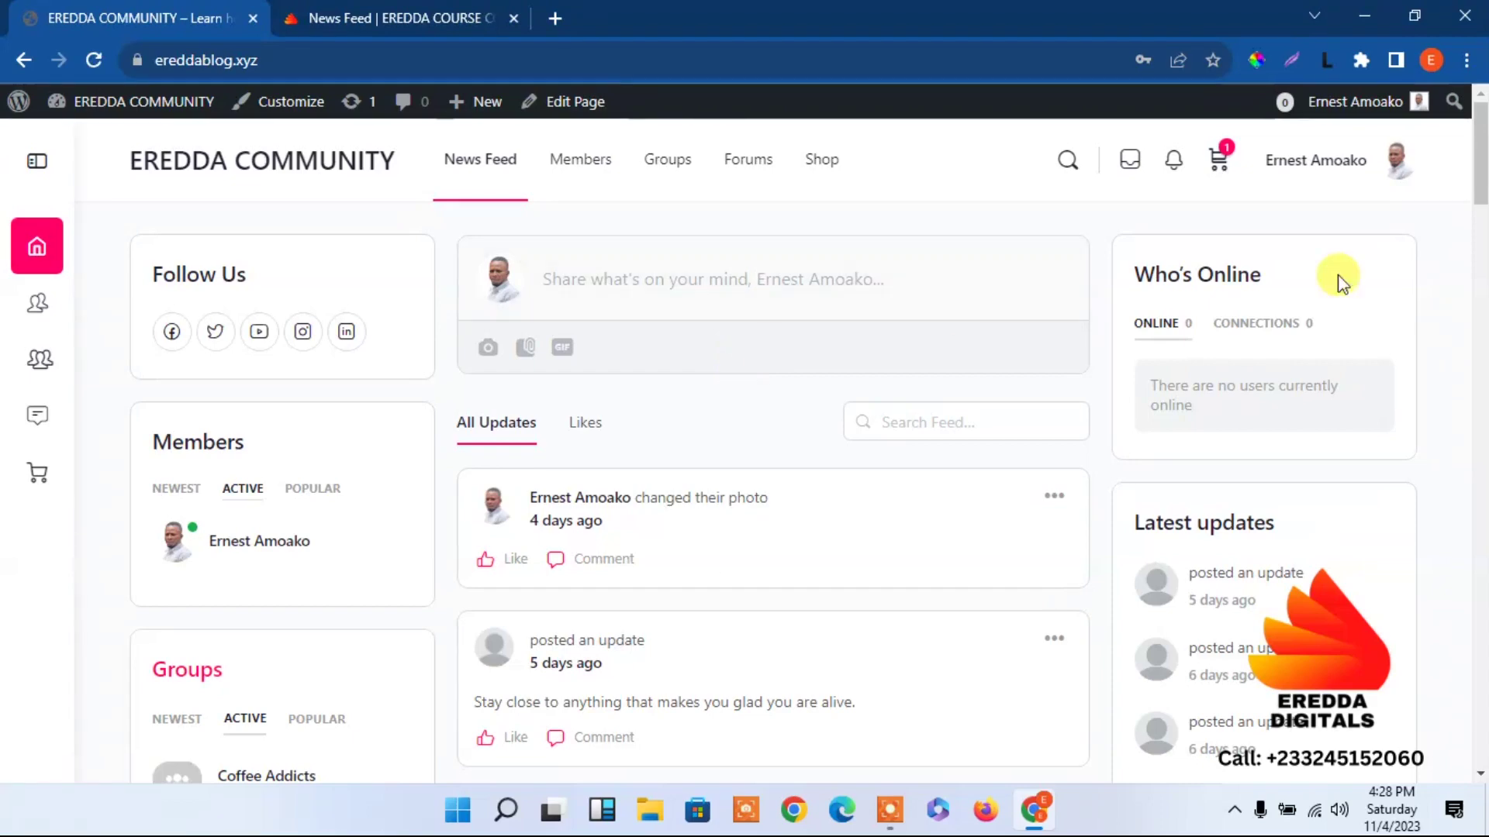
# Visit the Shop page, then switch back to the Eredda Course Community tab.
pyautogui.moveTo(1481, 175); pyautogui.dragTo(1482, 9)
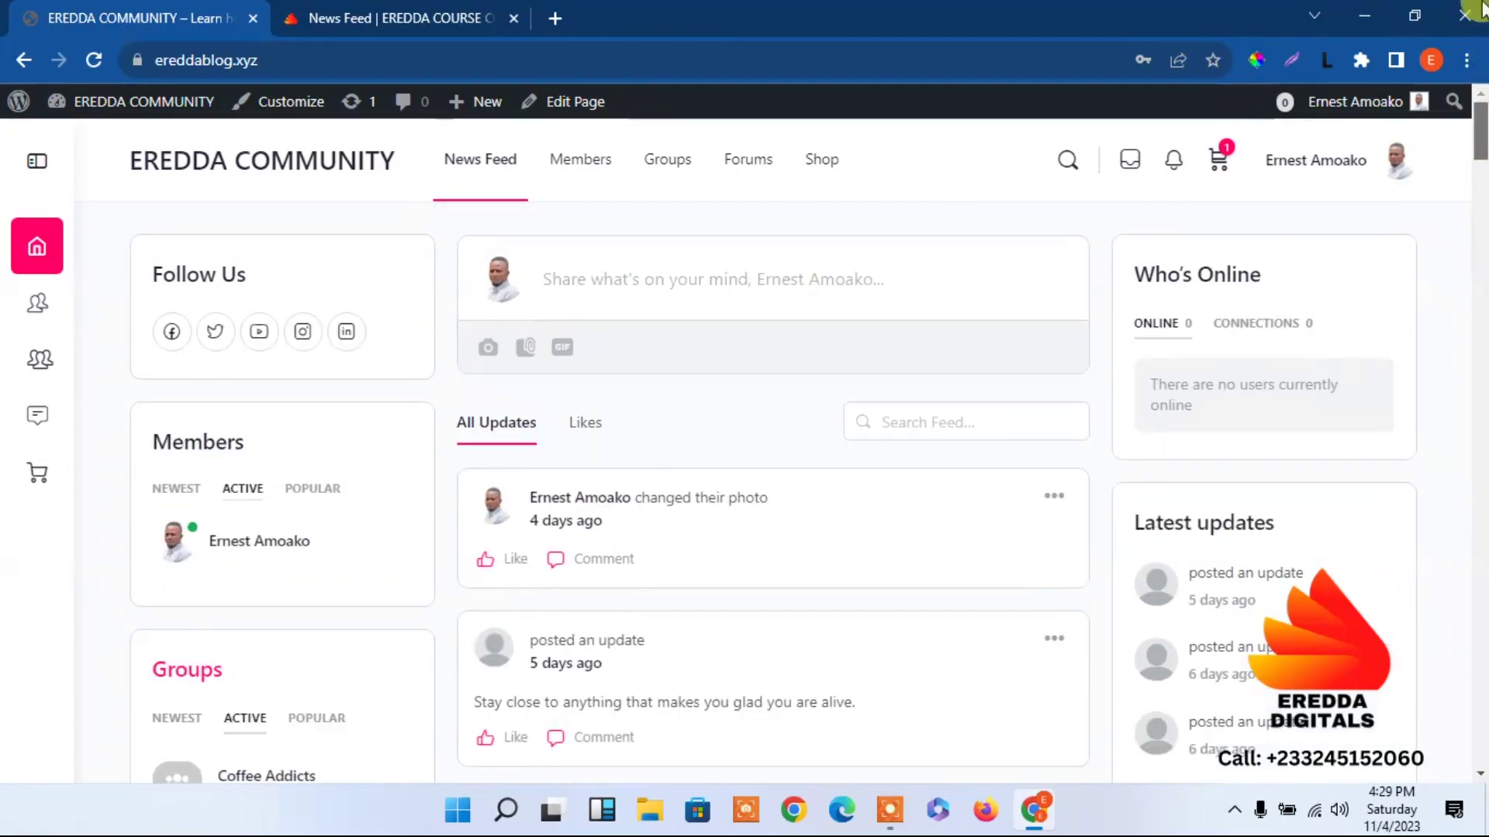
pyautogui.click(832, 175)
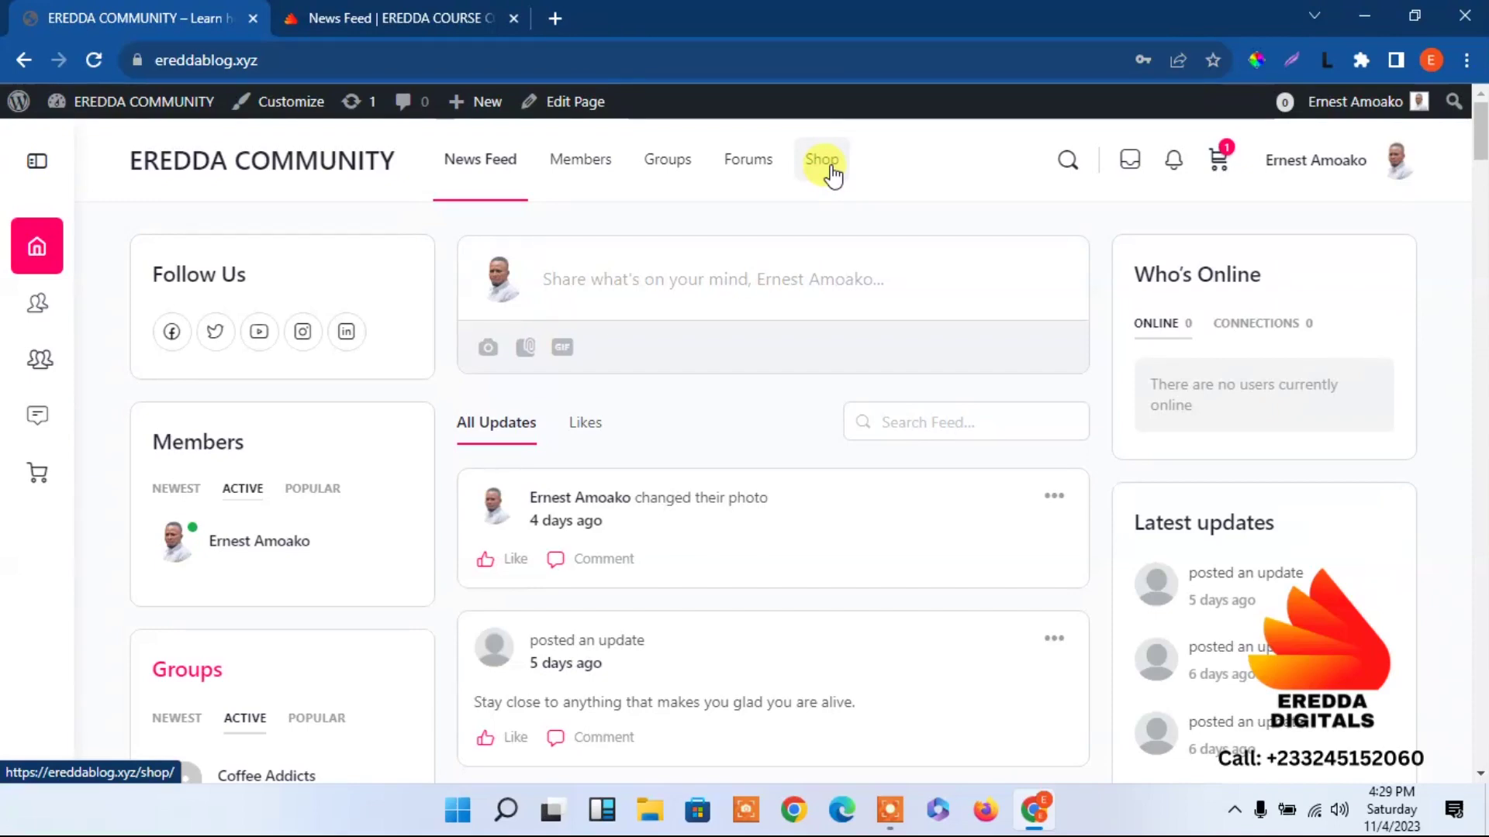
pyautogui.click(302, 15)
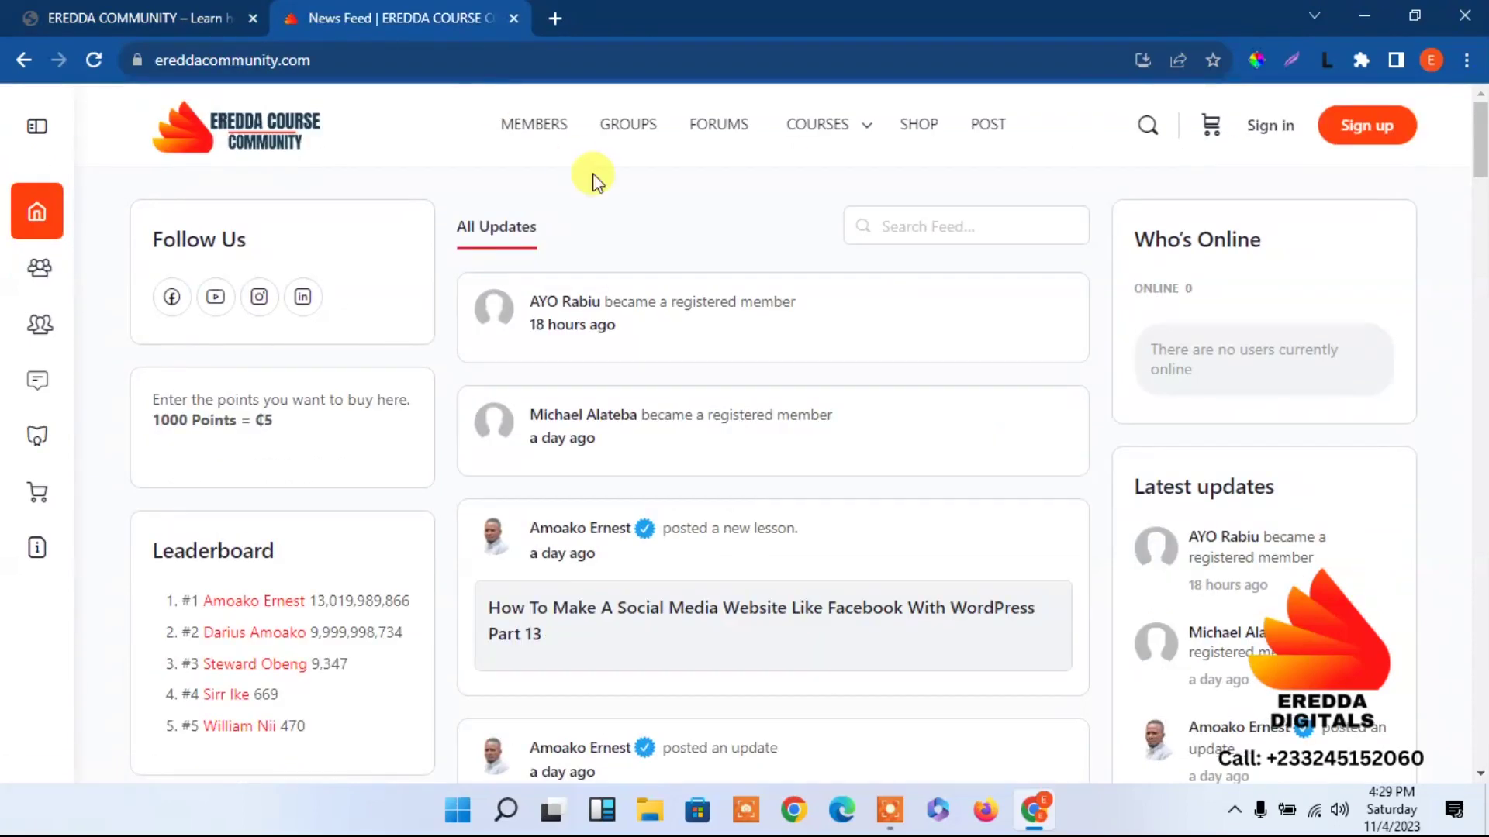
# From the Courses page, sign in to the course community.
pyautogui.click(831, 128)
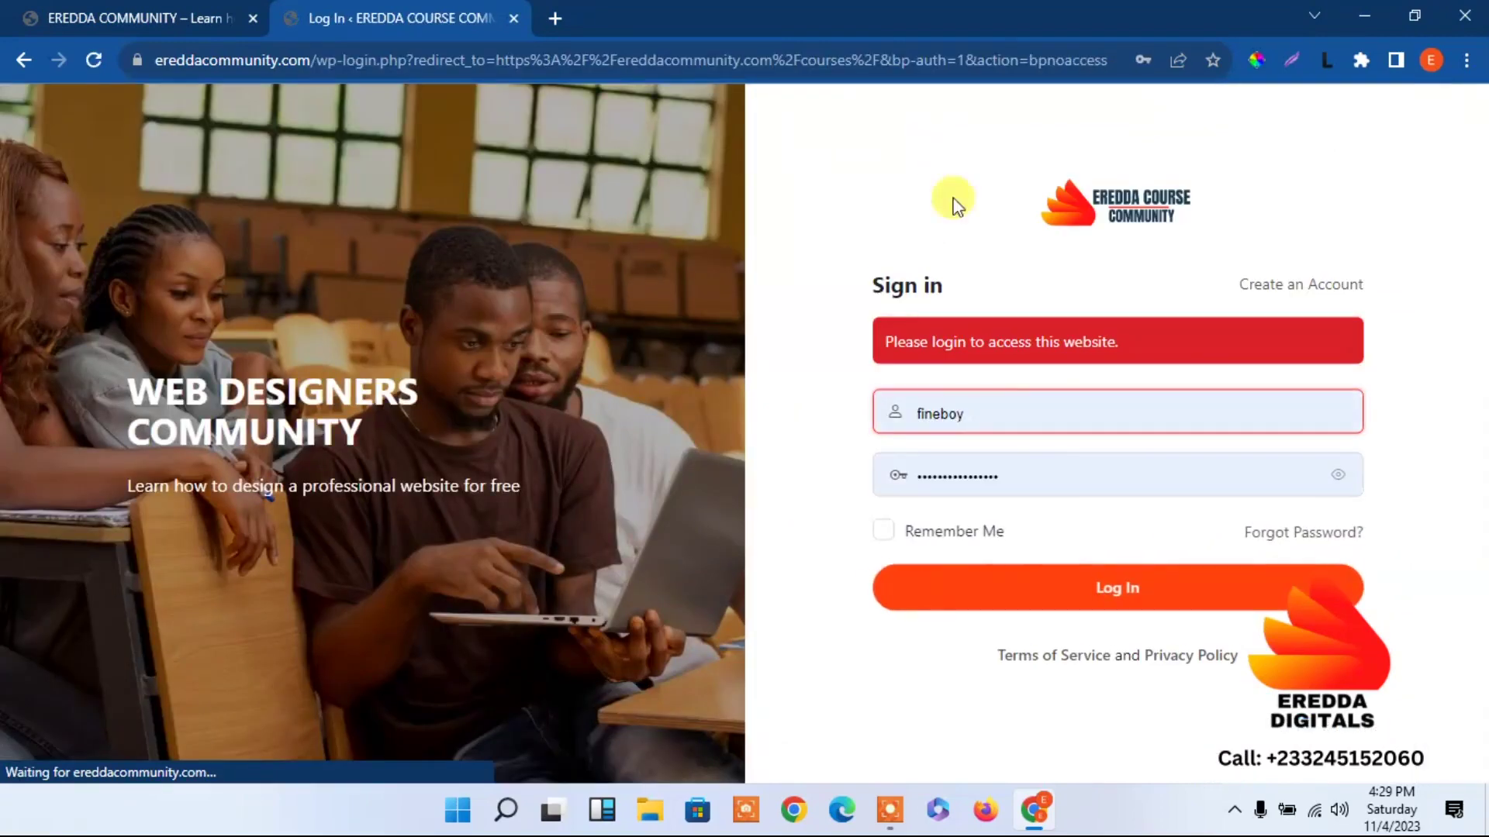
pyautogui.click(1024, 594)
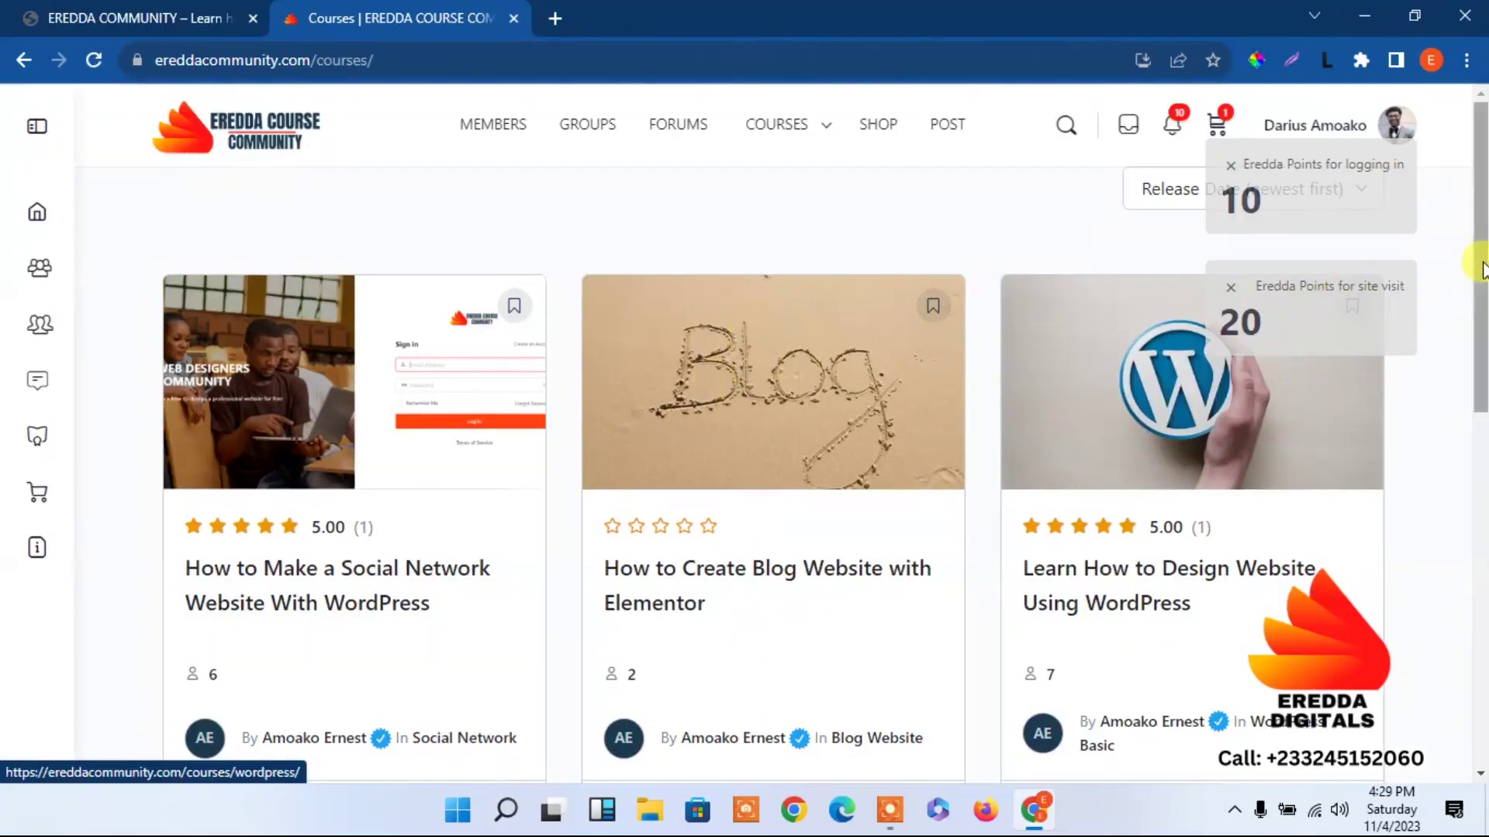
pyautogui.scroll(-6, 1474, 271)
pyautogui.scroll(6, 1469, 264)
pyautogui.scroll(-3, 1450, 279)
pyautogui.scroll(2, 1446, 281)
# View the 'How to Make a Social Network Website With WordPress' course, then return home.
pyautogui.click(378, 545)
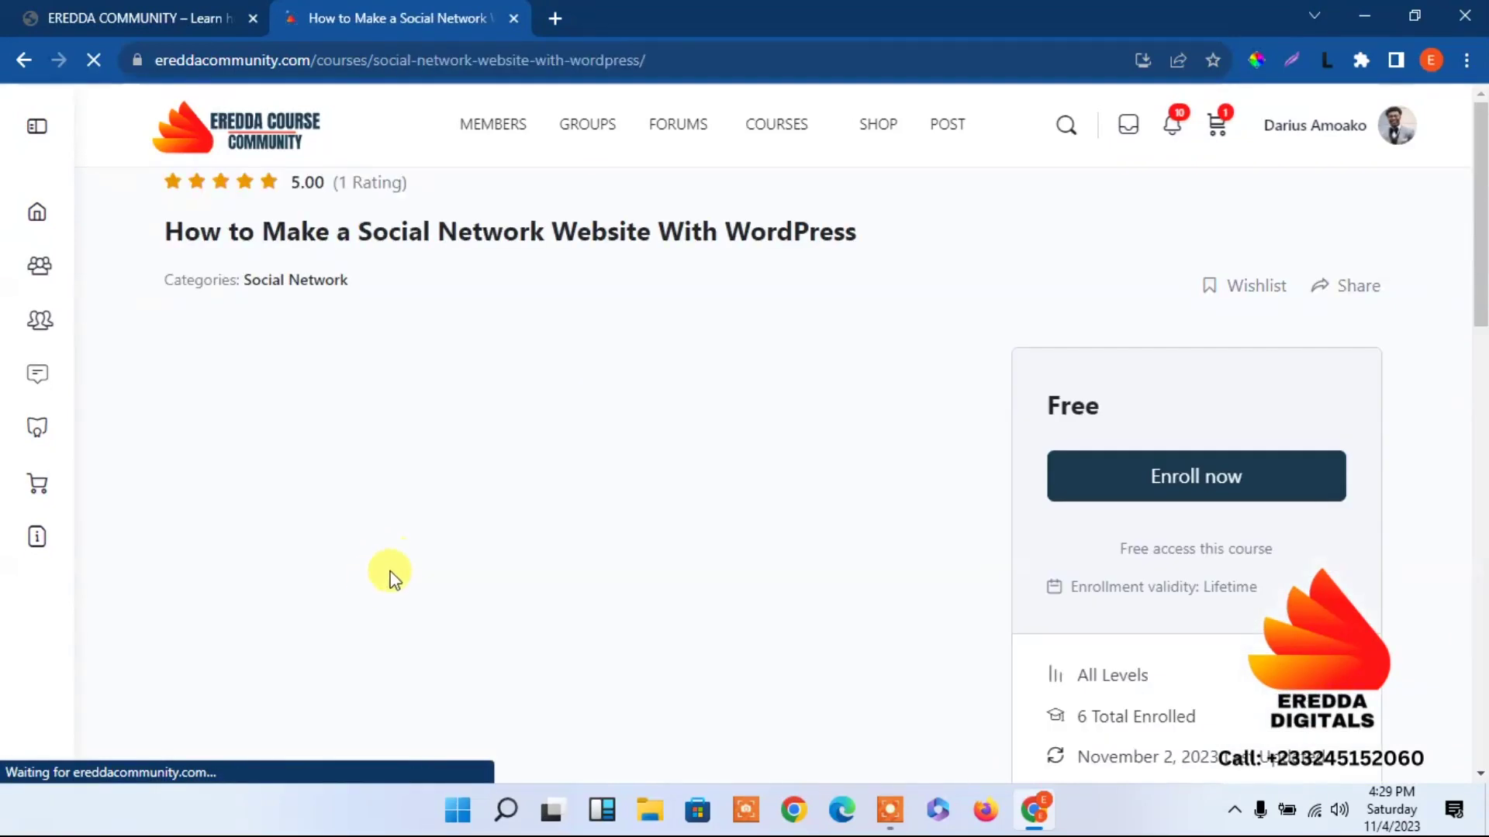
pyautogui.scroll(-1, 1477, 228)
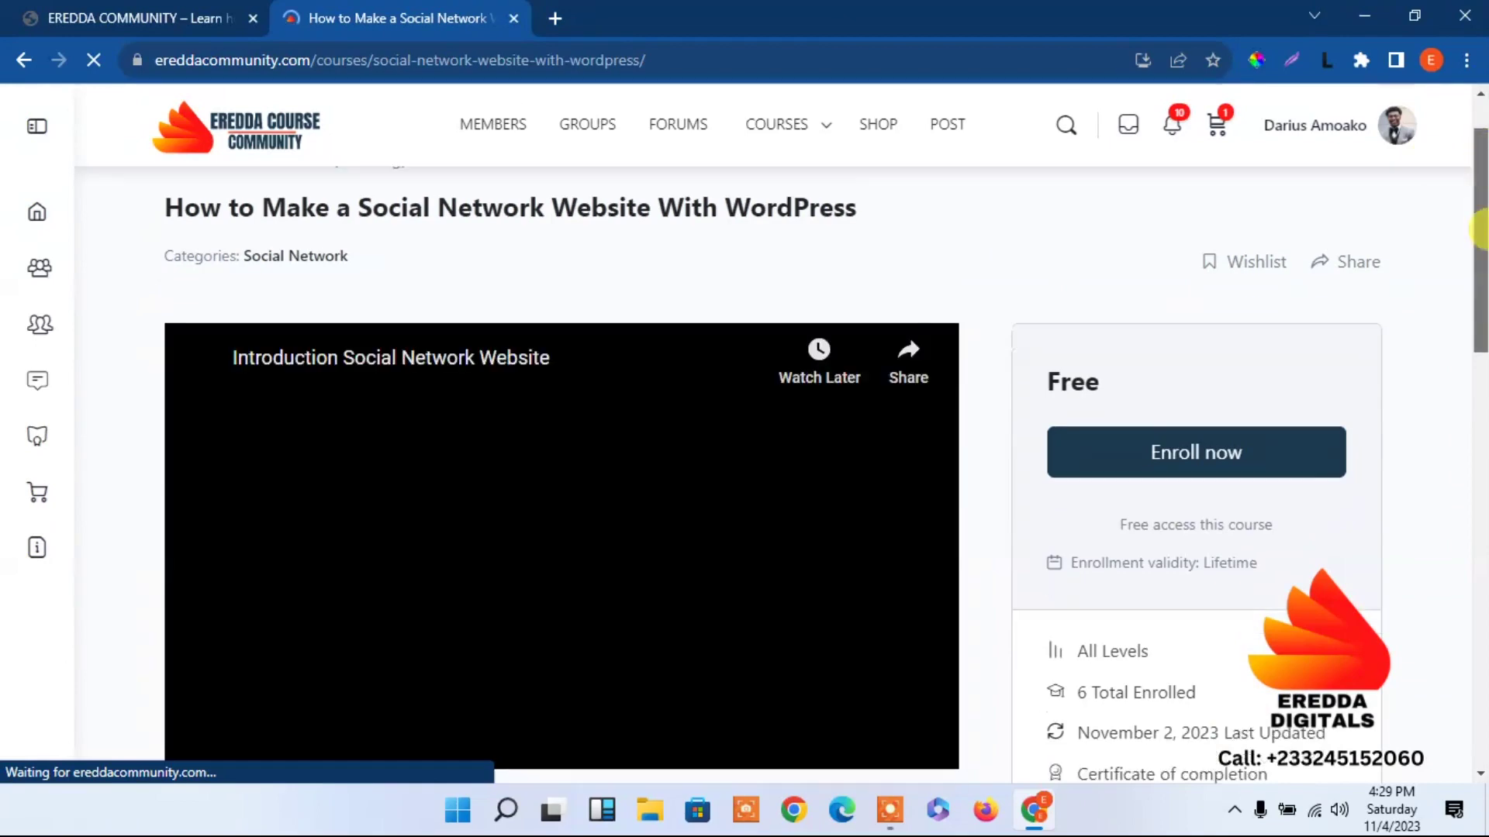
pyautogui.scroll(-5, 1473, 310)
pyautogui.scroll(5, 1457, 155)
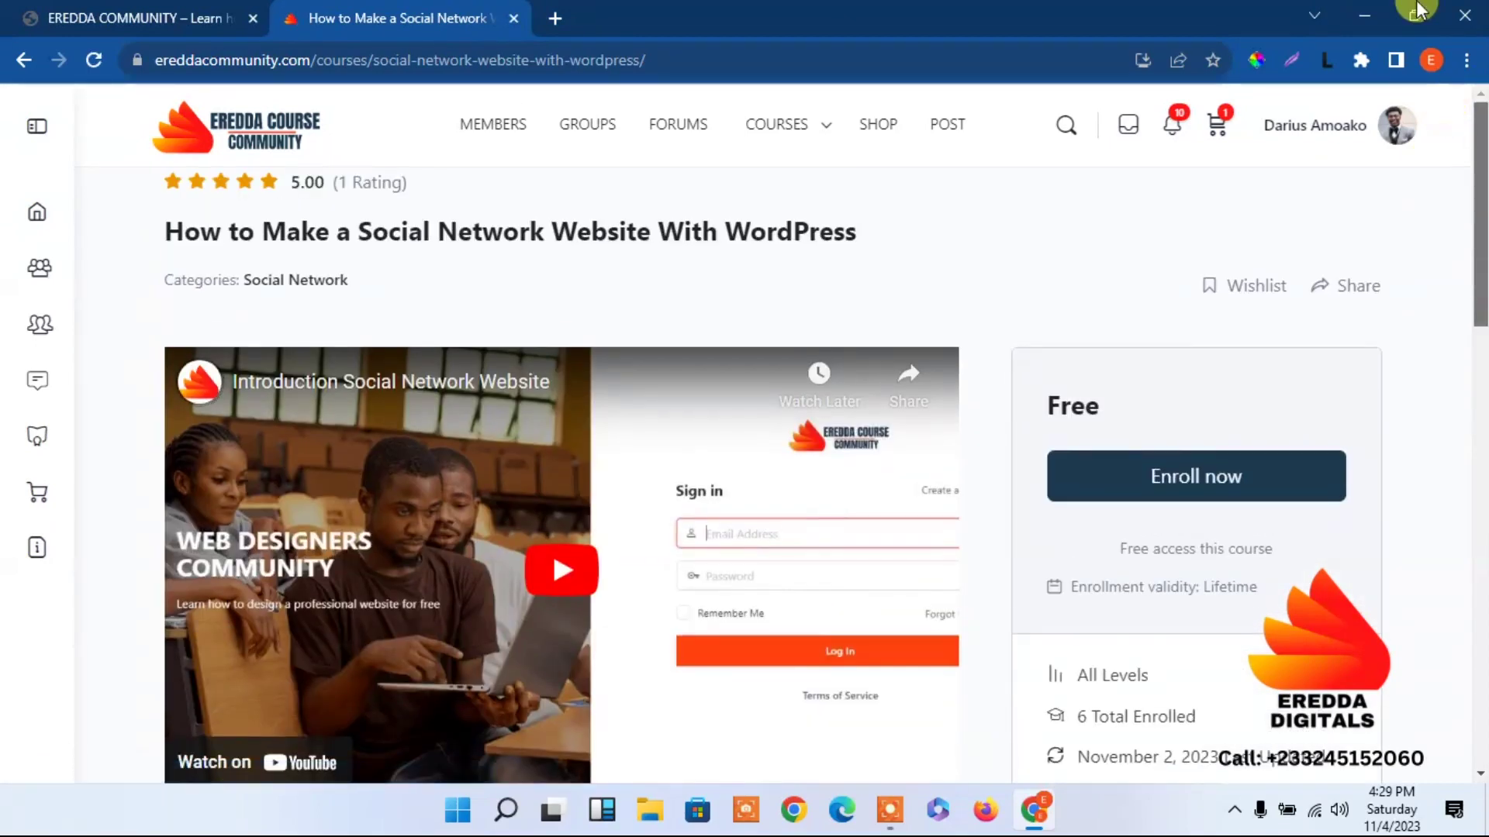
pyautogui.click(268, 142)
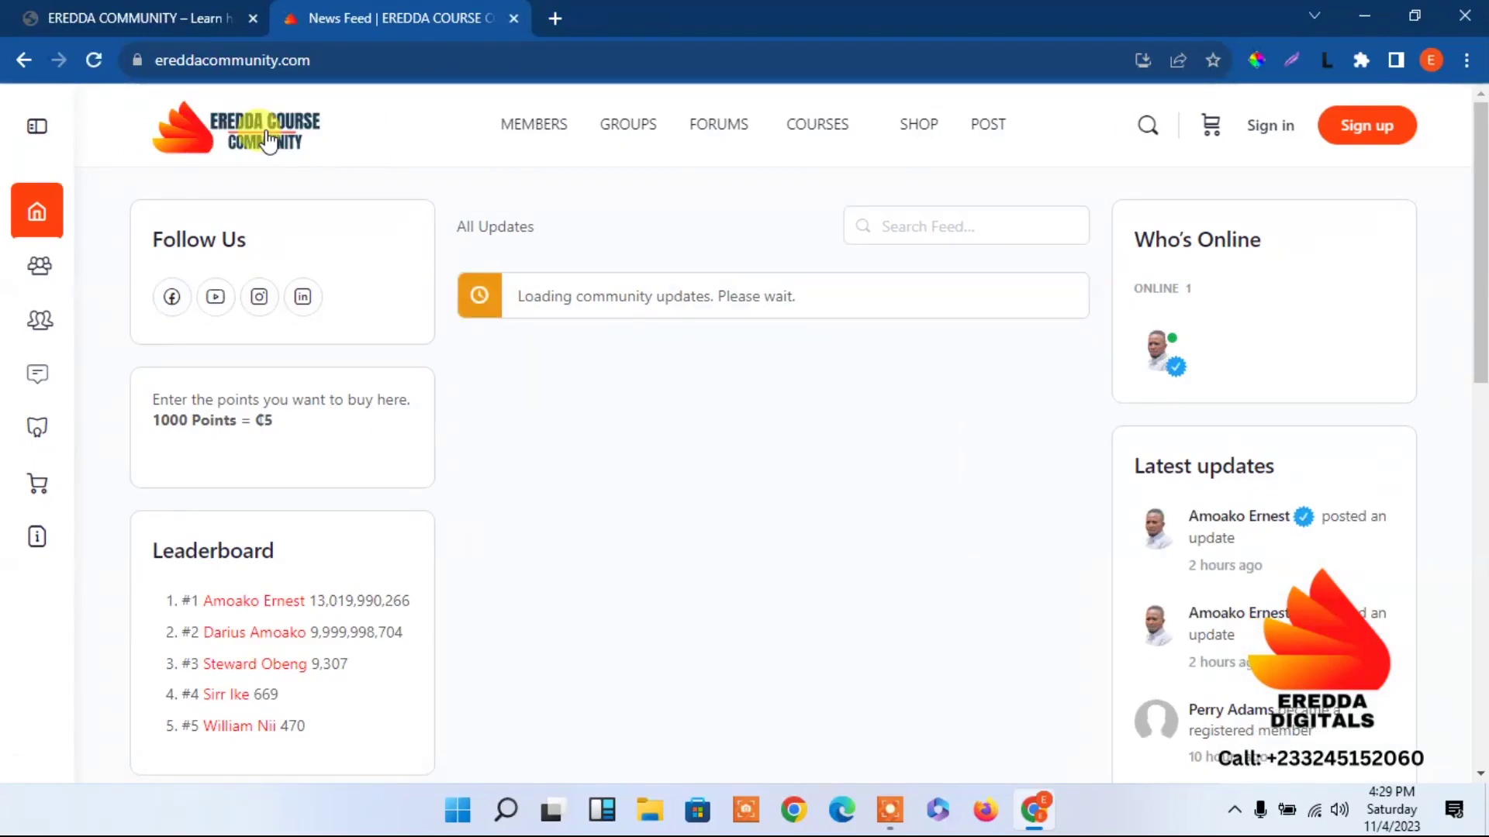
# Visit the Eredda Community Forums page and return to its news feed.
pyautogui.click(164, 9)
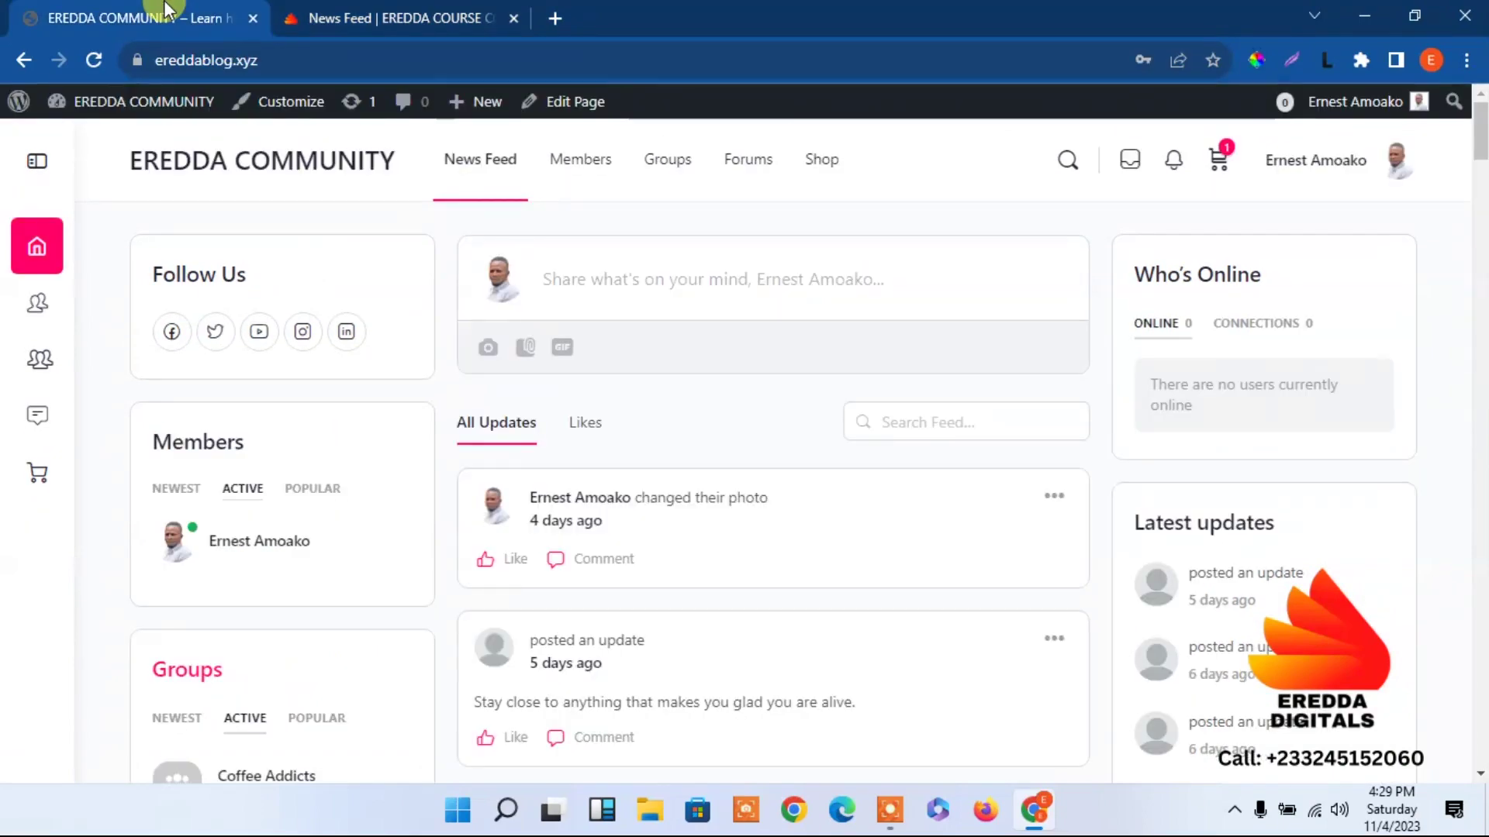
pyautogui.click(439, 9)
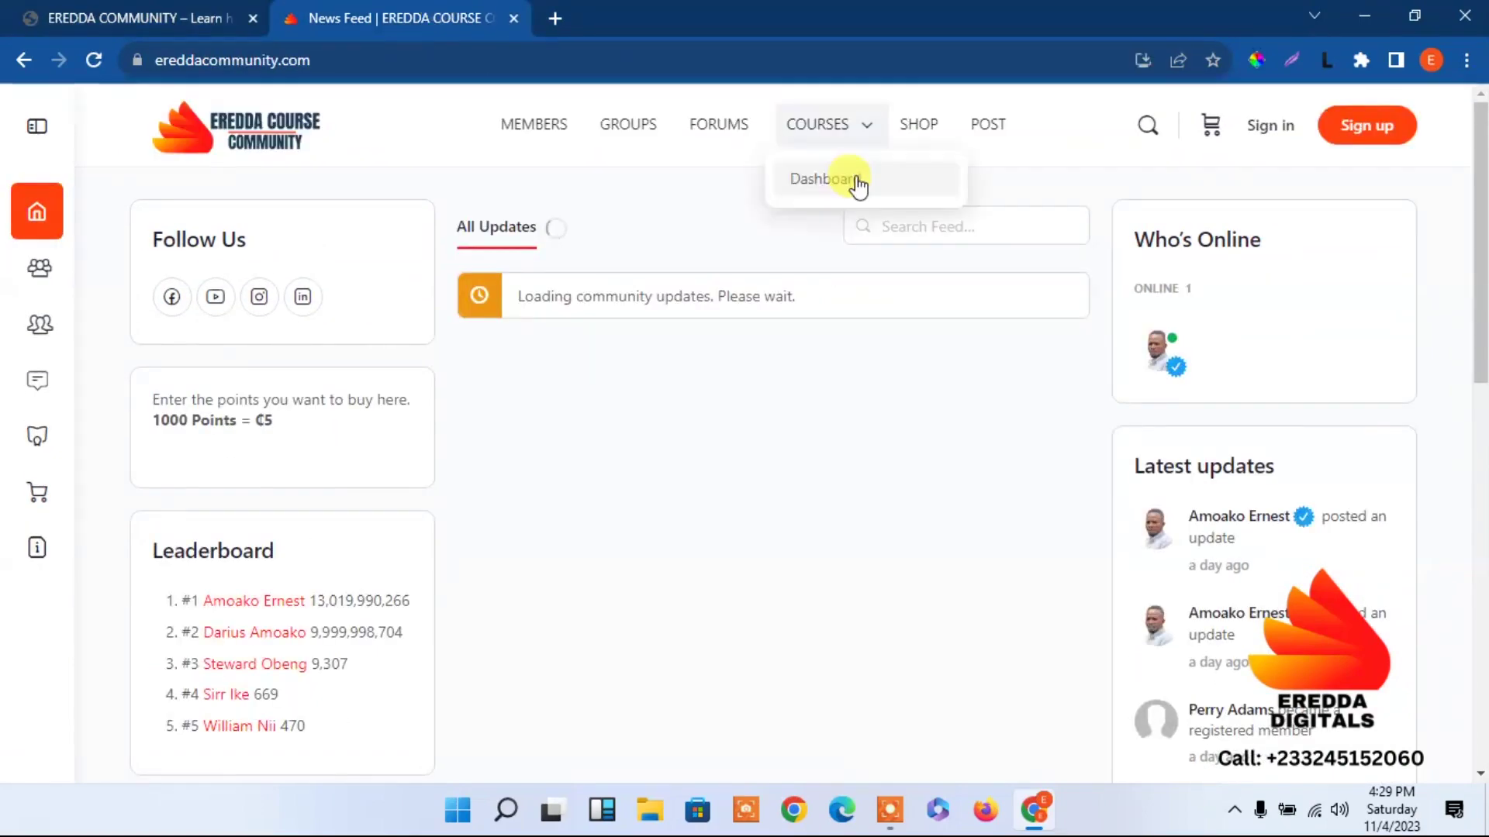
pyautogui.click(101, 13)
pyautogui.click(734, 186)
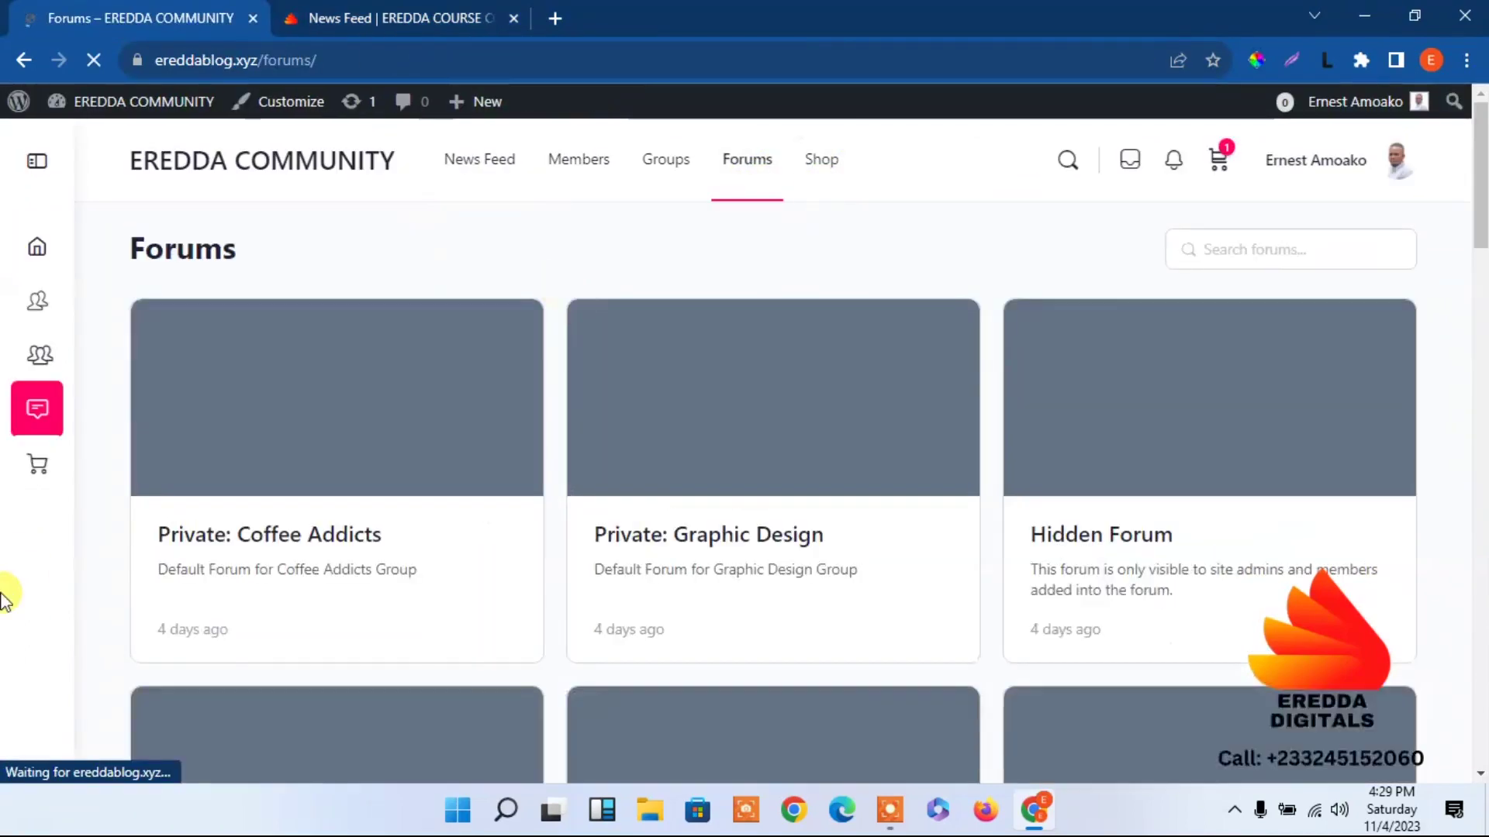
pyautogui.click(341, 164)
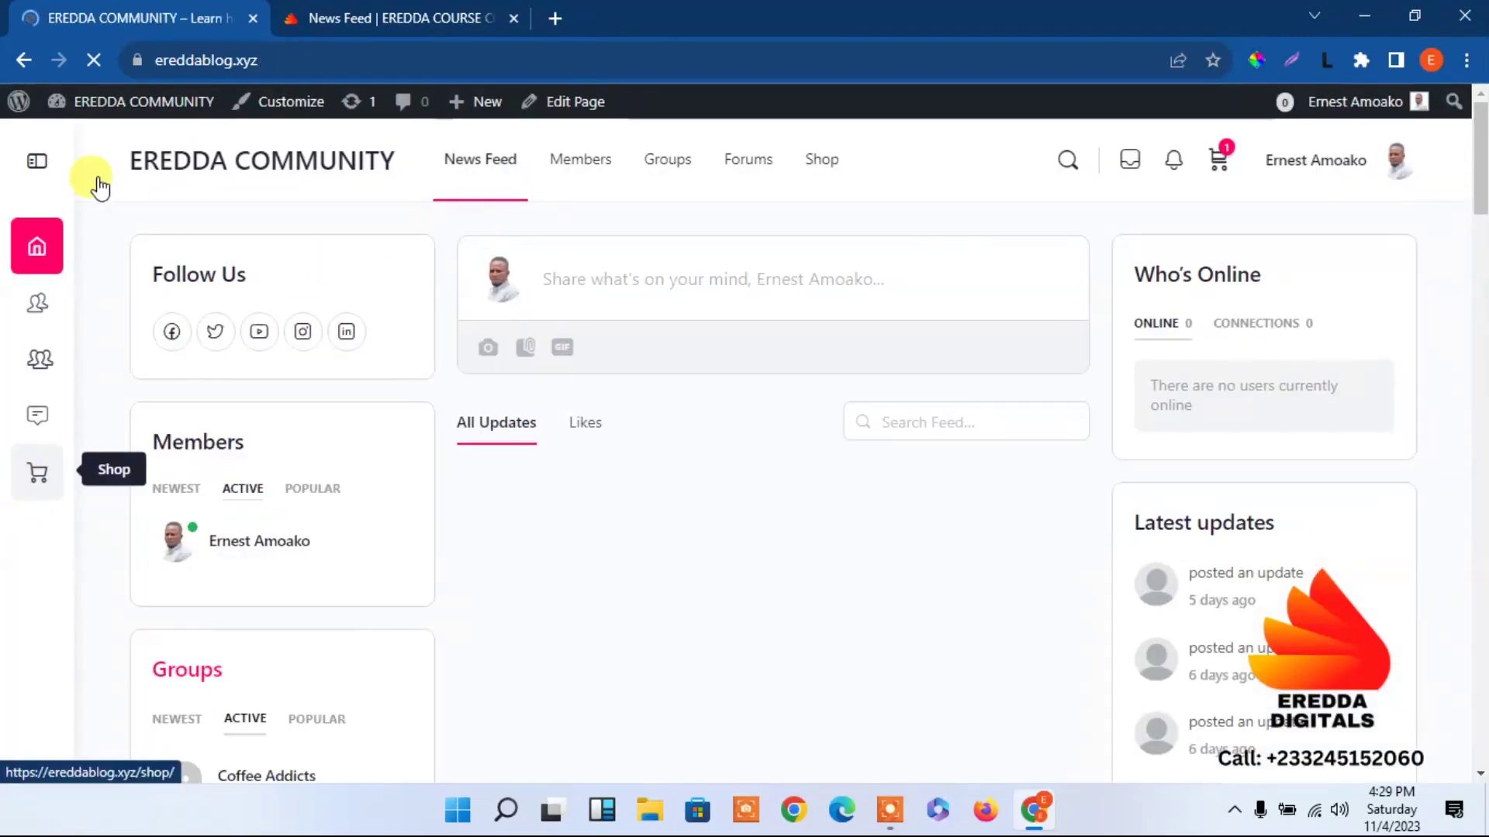
# Collapse the site's left navigation so only icons show.
pyautogui.click(37, 161)
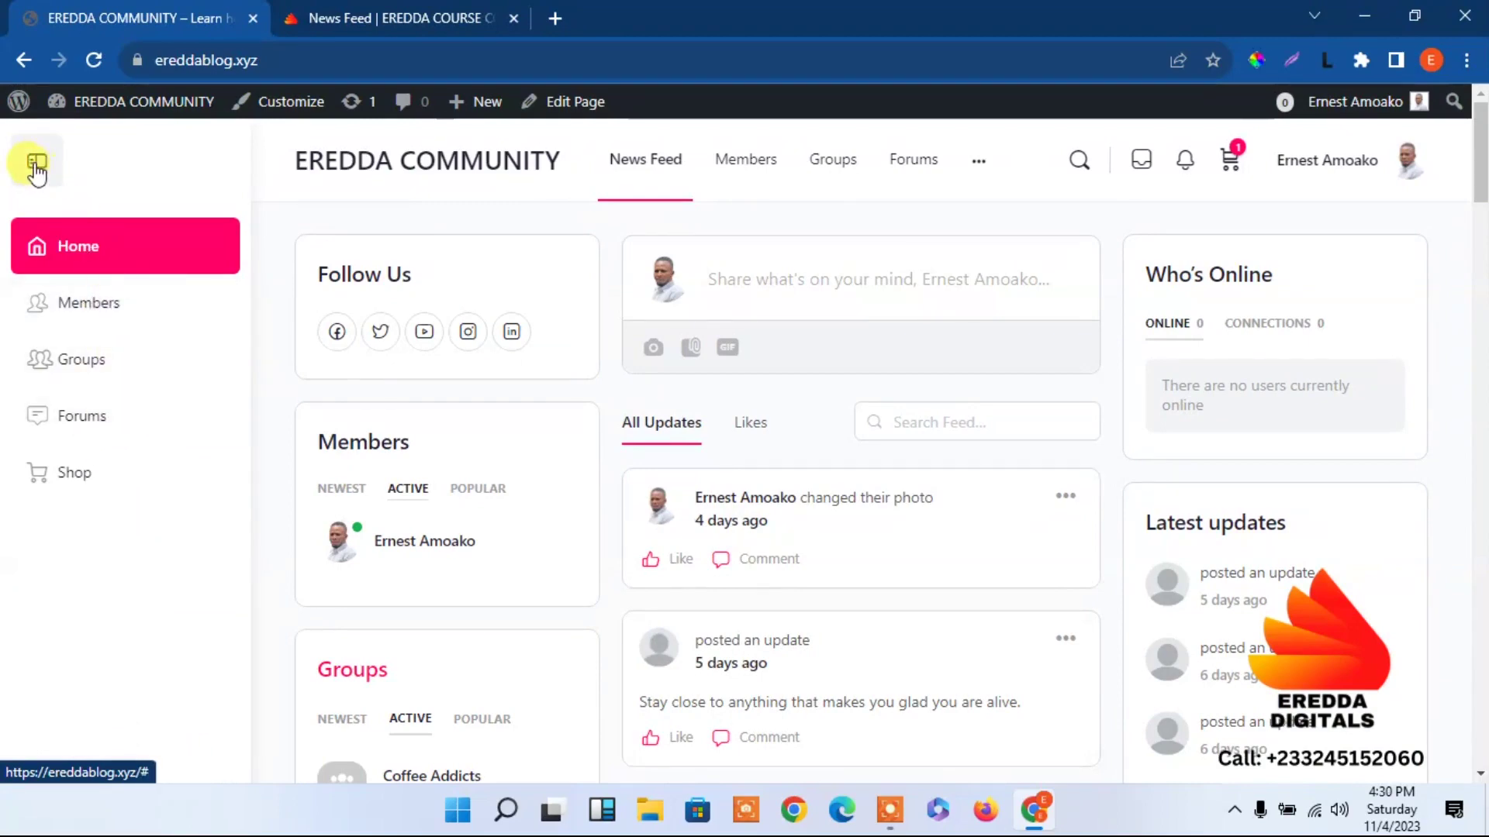
pyautogui.click(36, 162)
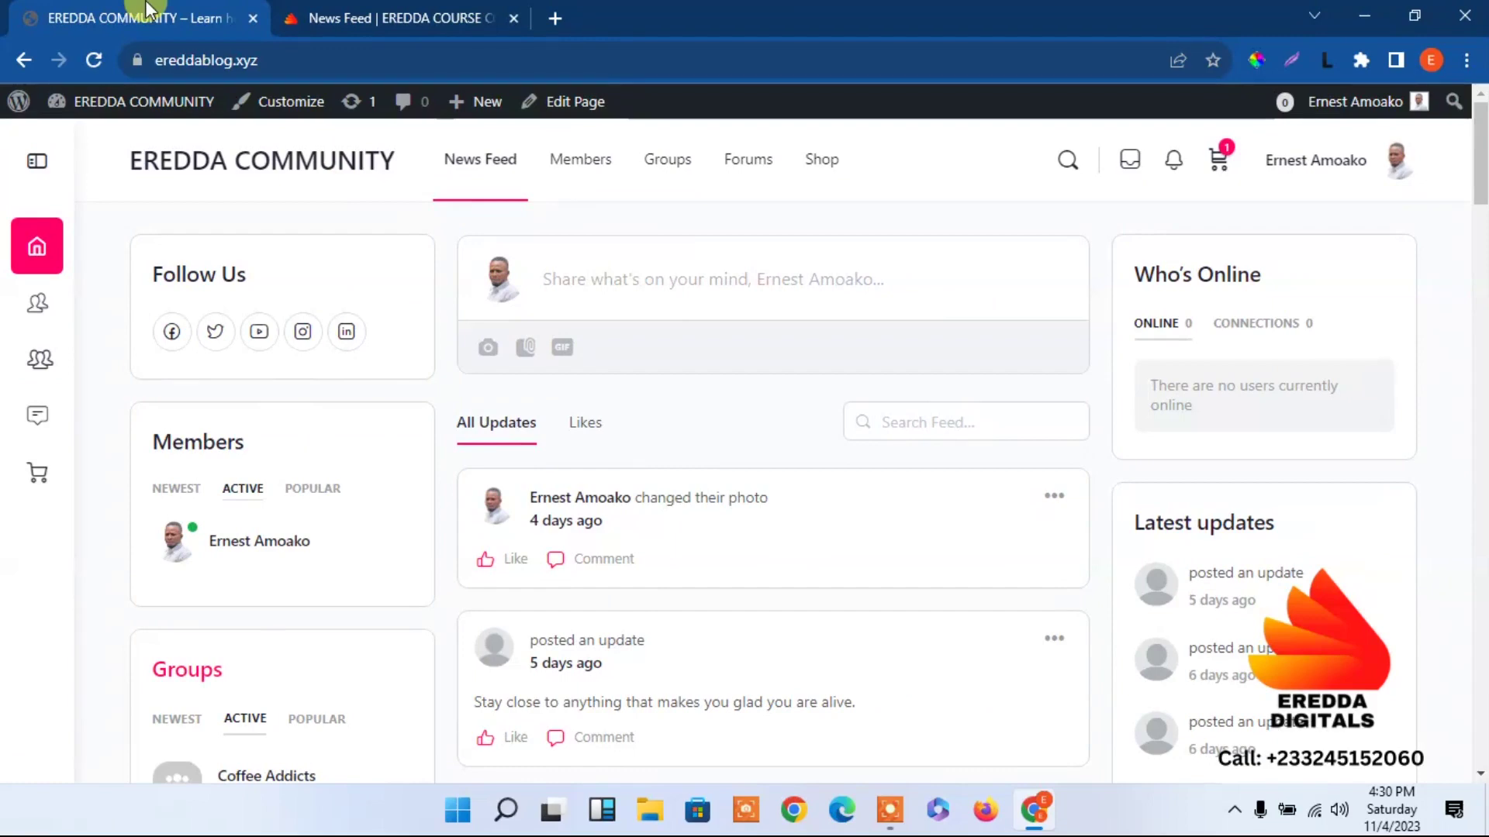
pyautogui.moveTo(105, 102)
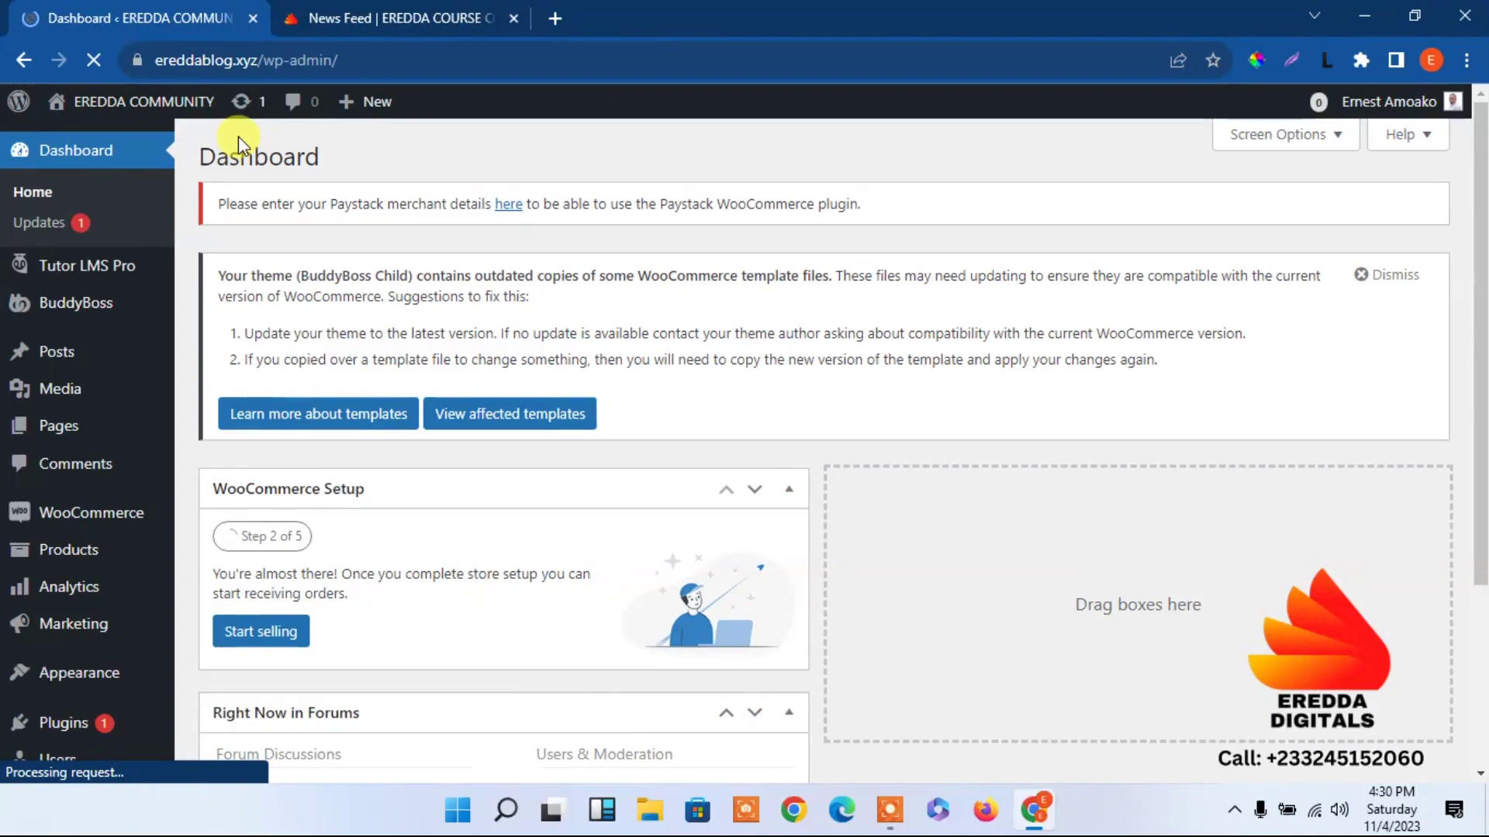
# Open the live site in a new tab, then open Pages from the admin Dashboard.
pyautogui.rightClick(156, 111)
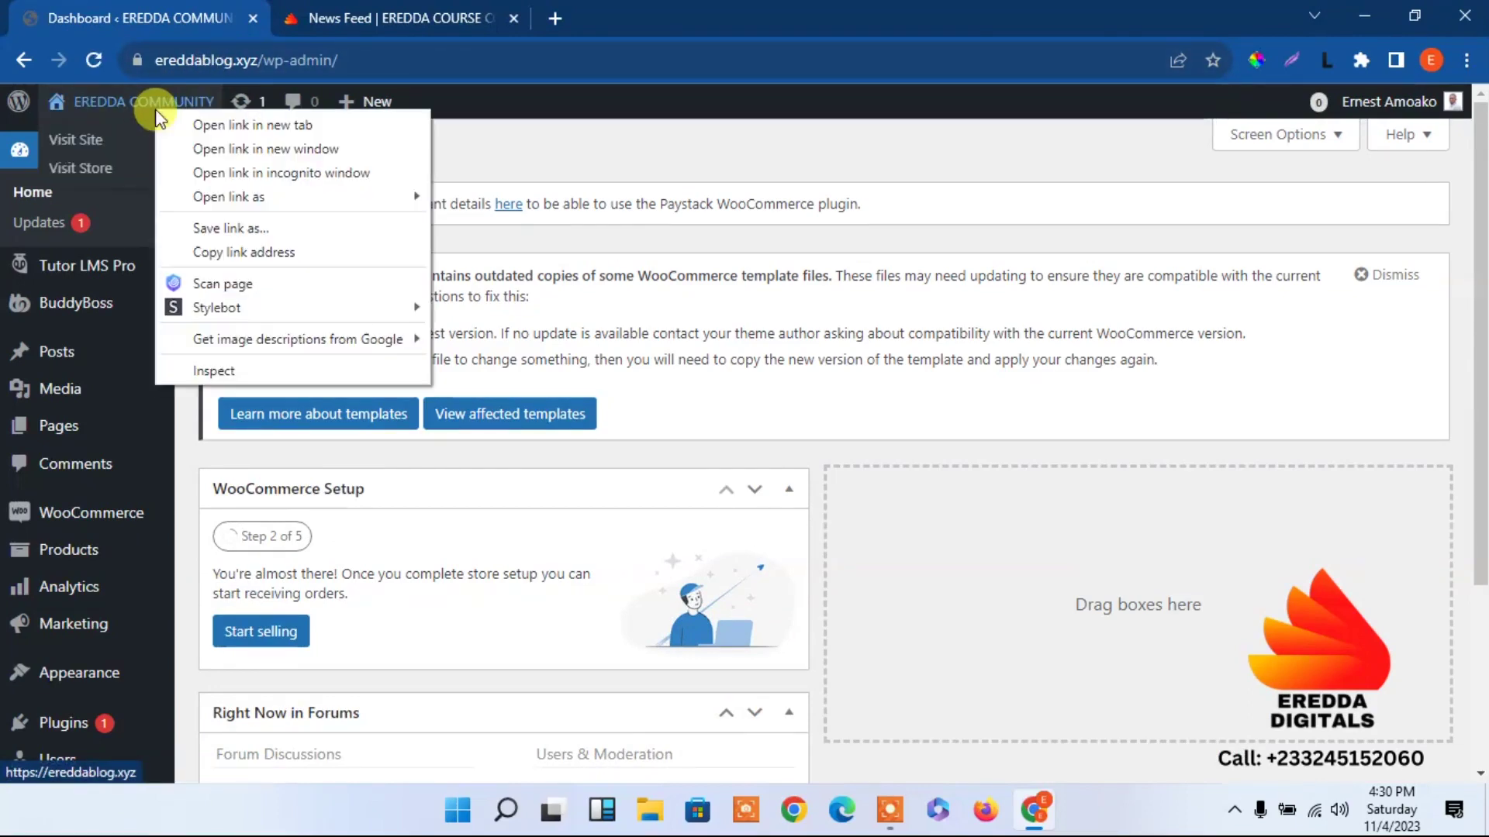
pyautogui.click(181, 125)
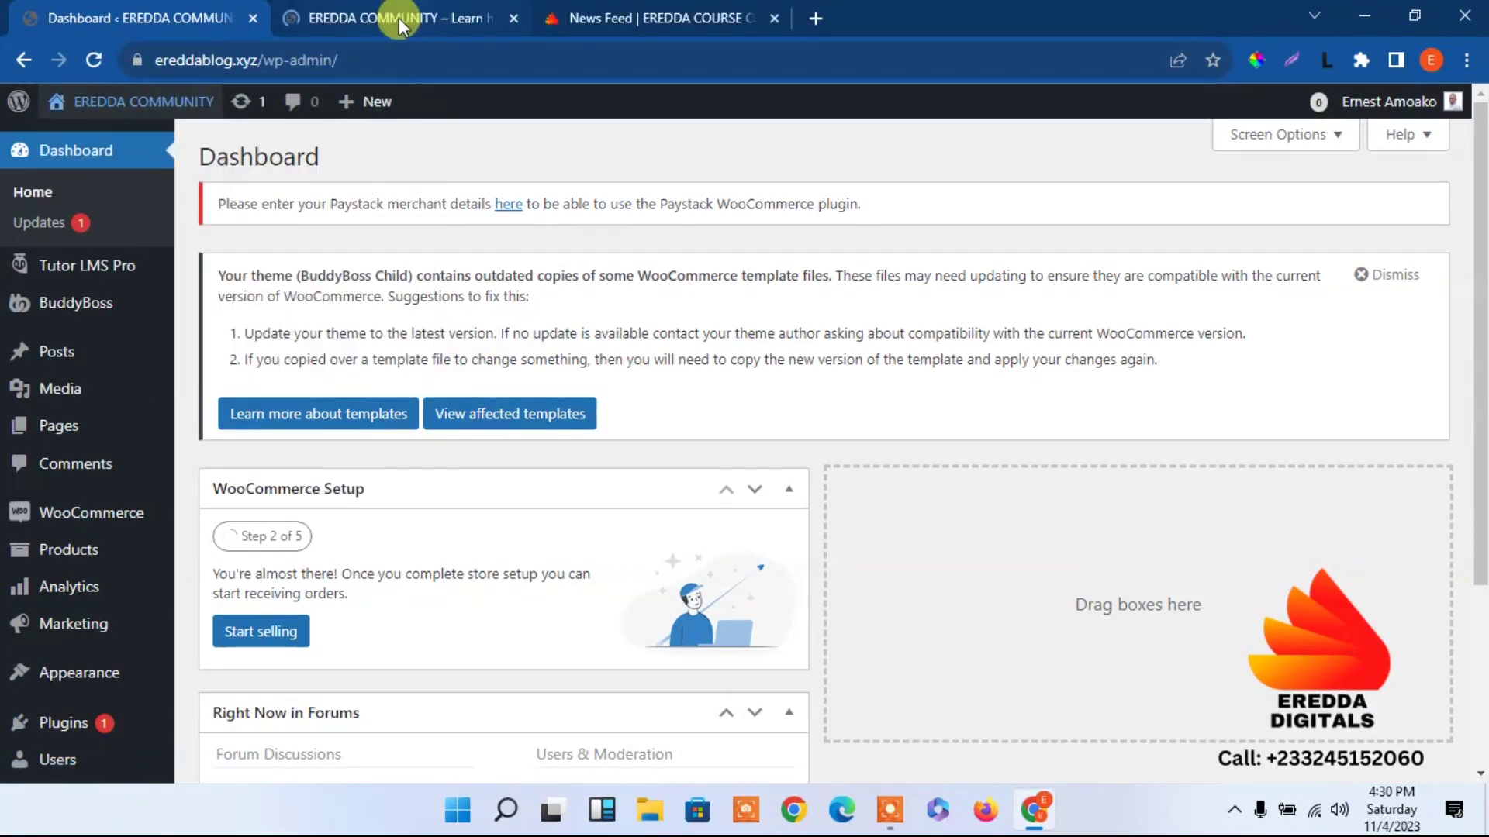
pyautogui.click(398, 19)
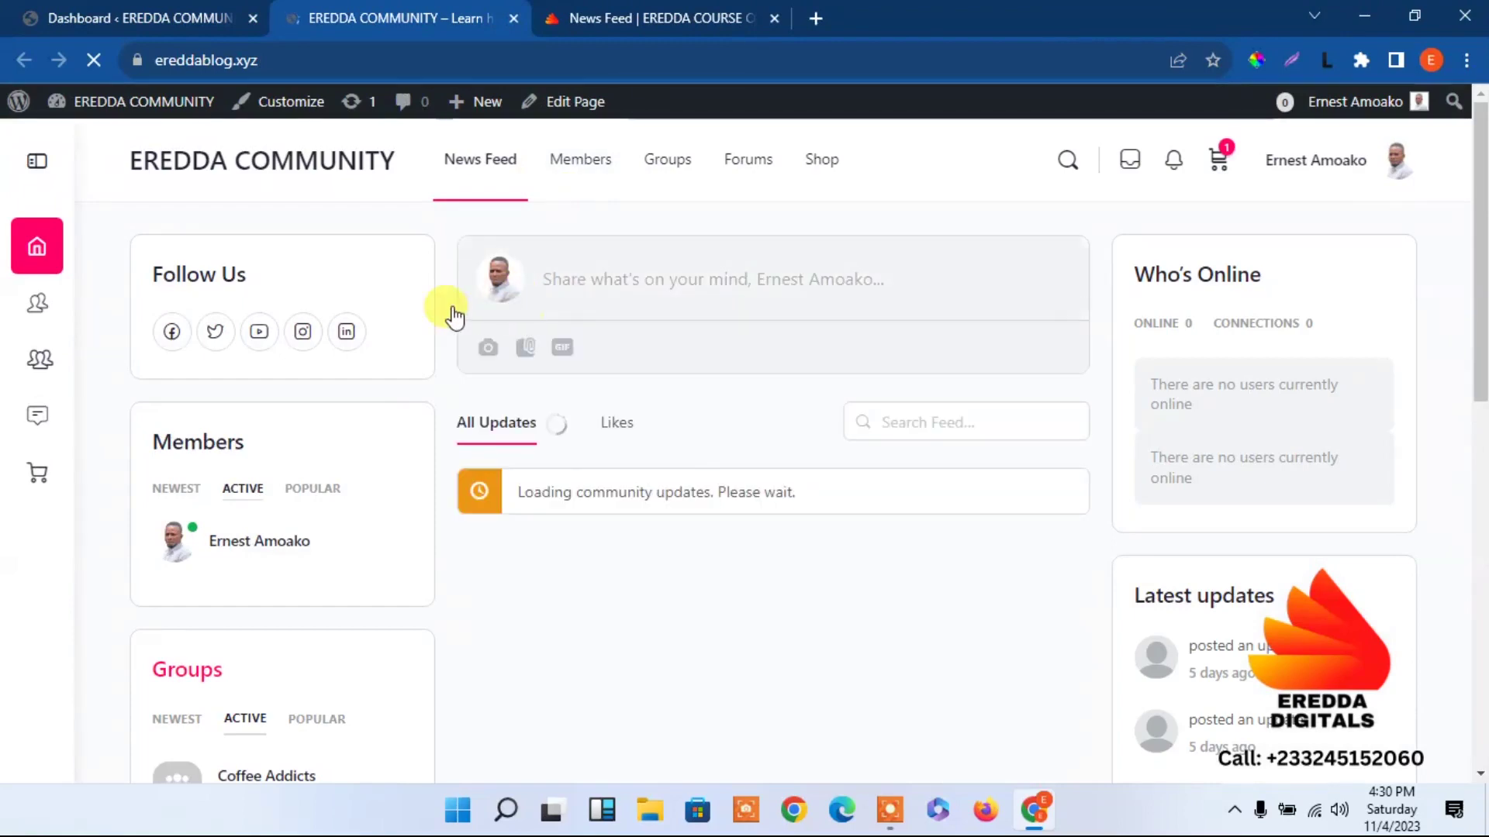
pyautogui.click(180, 12)
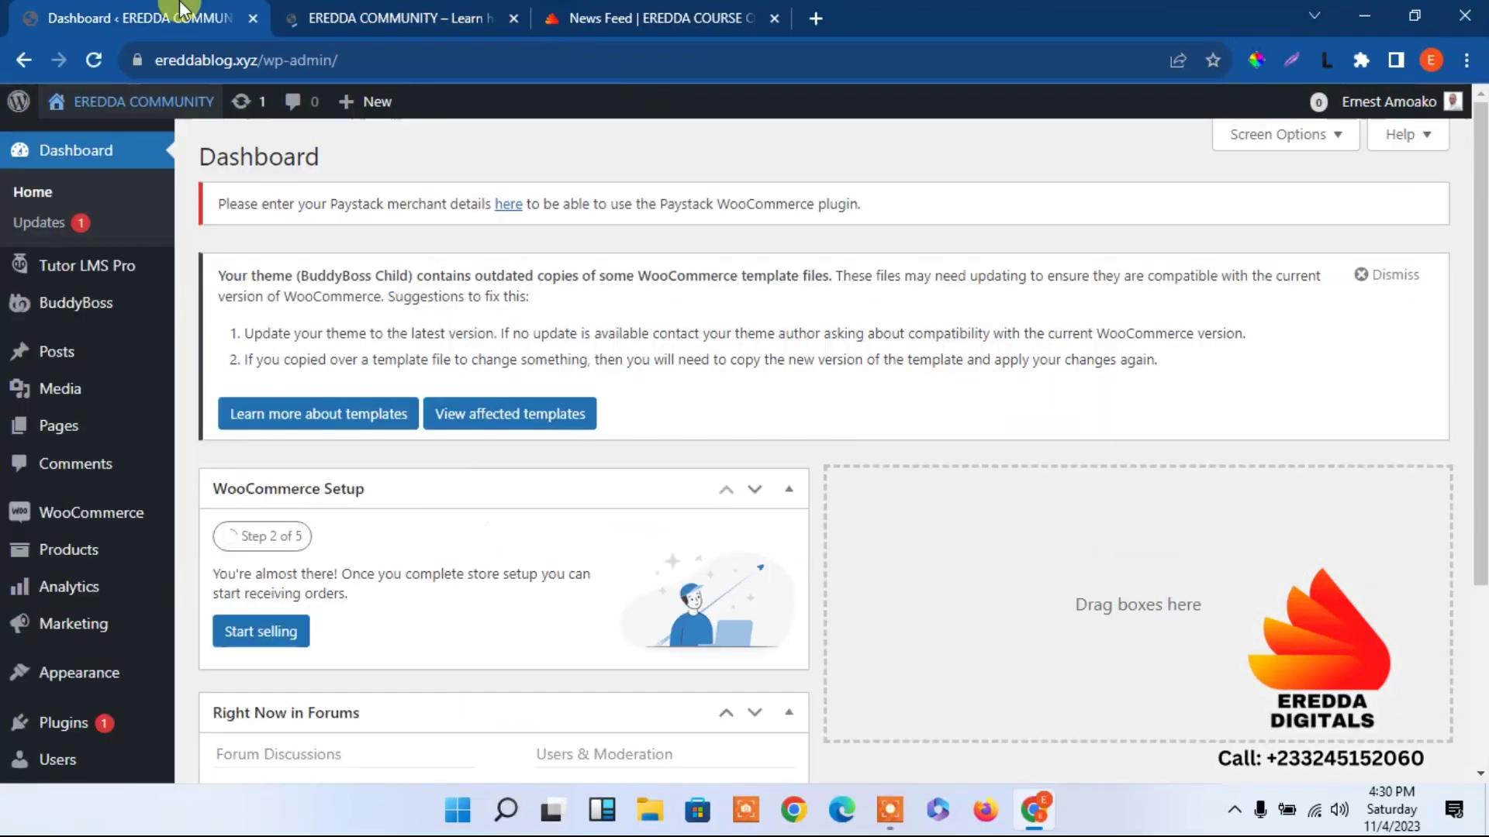
pyautogui.click(75, 440)
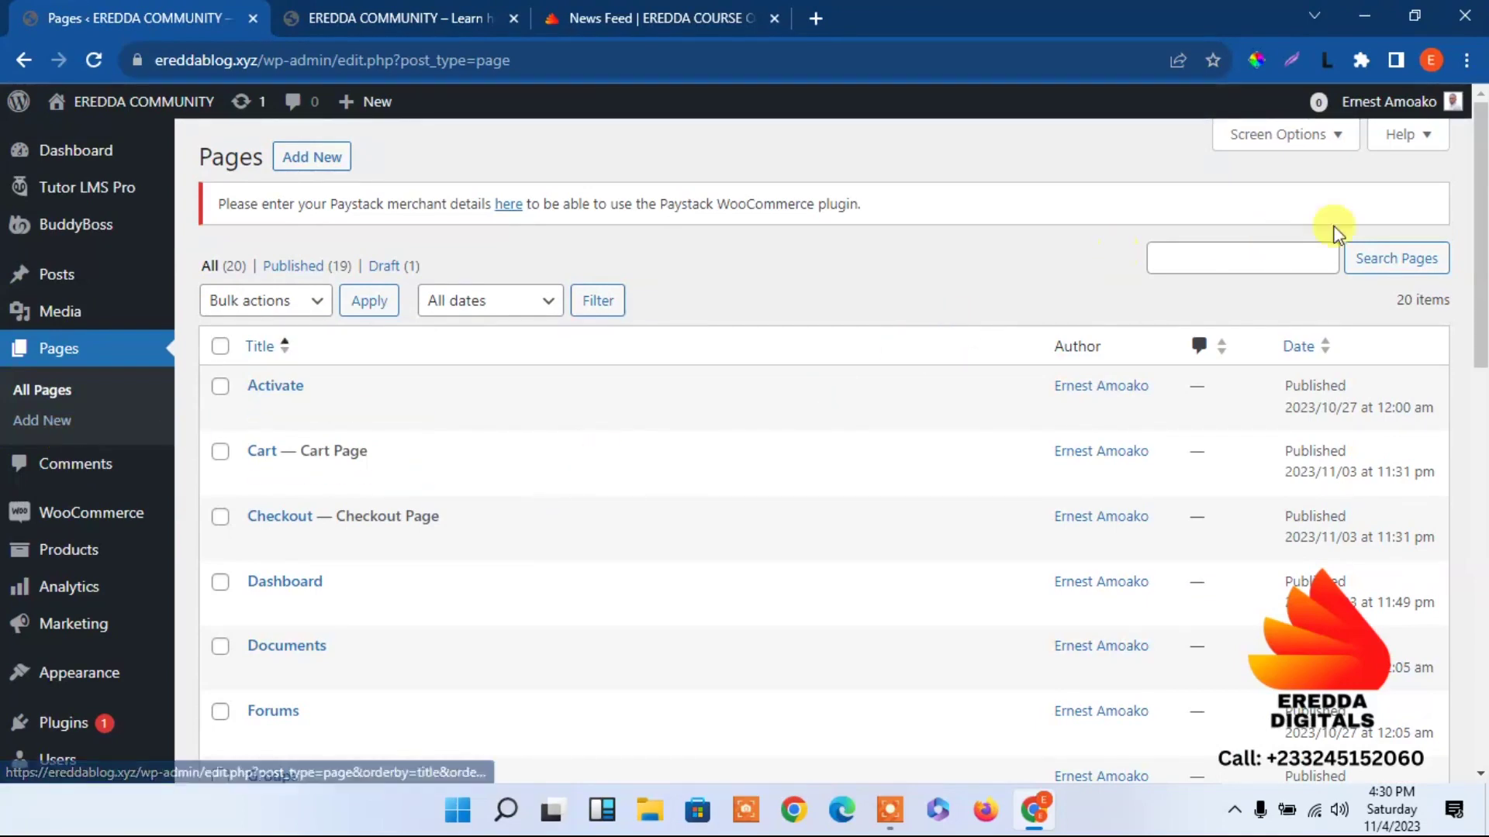
# Scroll through all 20 pages, noting Refund and Returns Policy as the only draft.
pyautogui.scroll(-4, 1481, 300)
pyautogui.moveTo(1481, 300); pyautogui.dragTo(1481, 340)
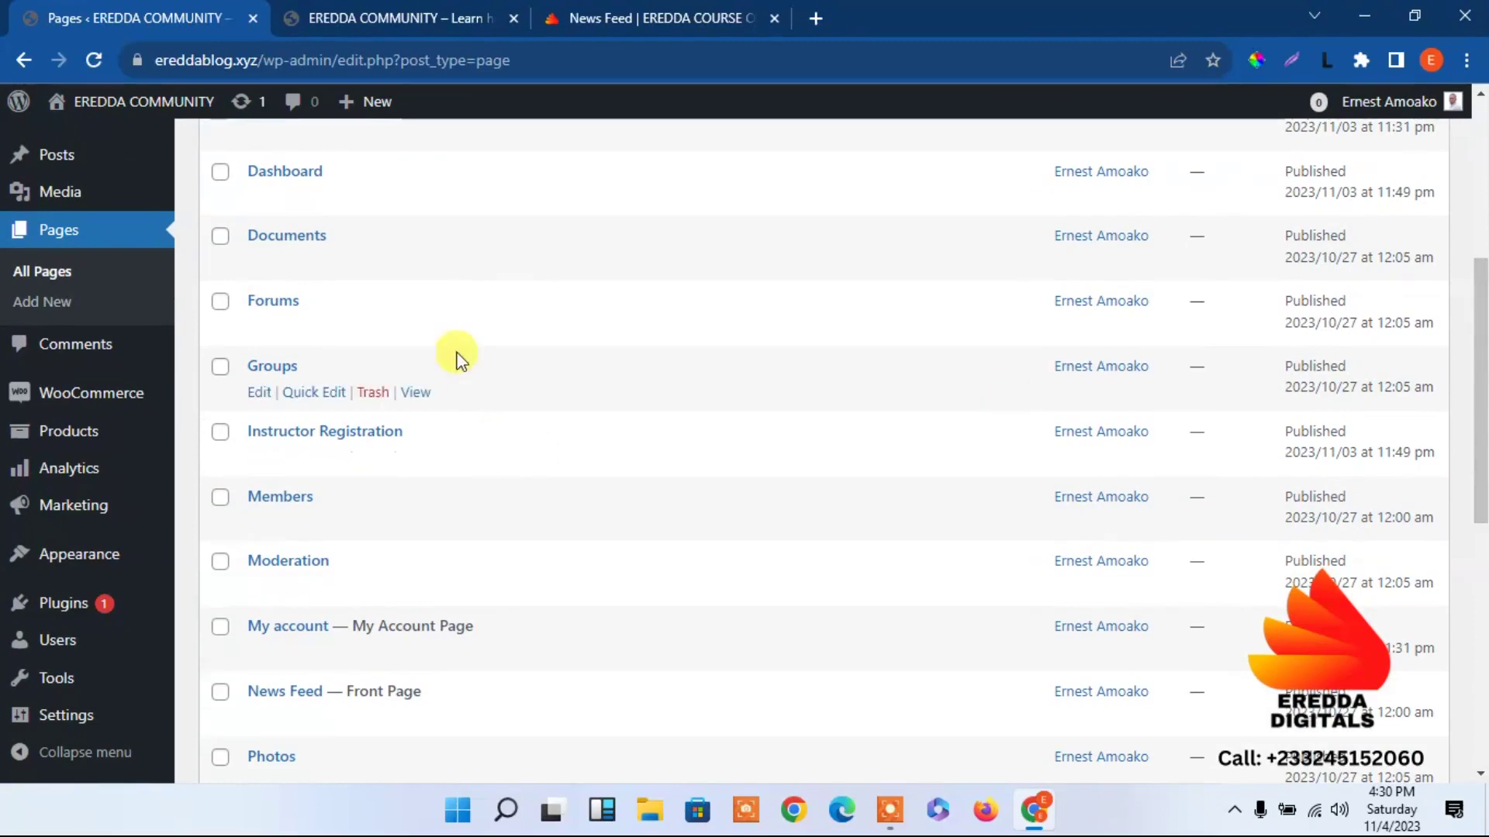
pyautogui.moveTo(1480, 450); pyautogui.dragTo(1480, 632)
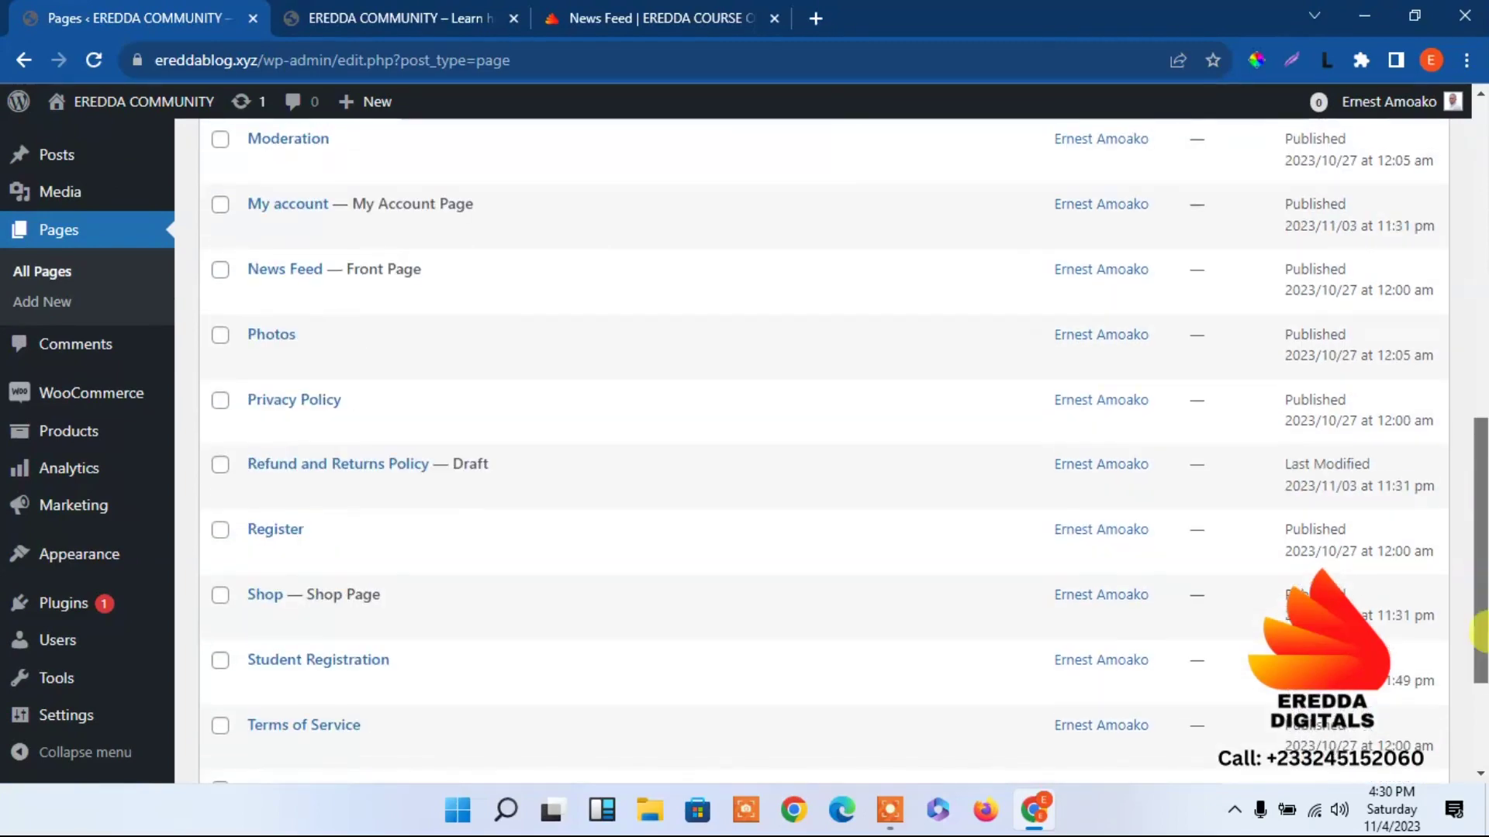
pyautogui.moveTo(272, 632)
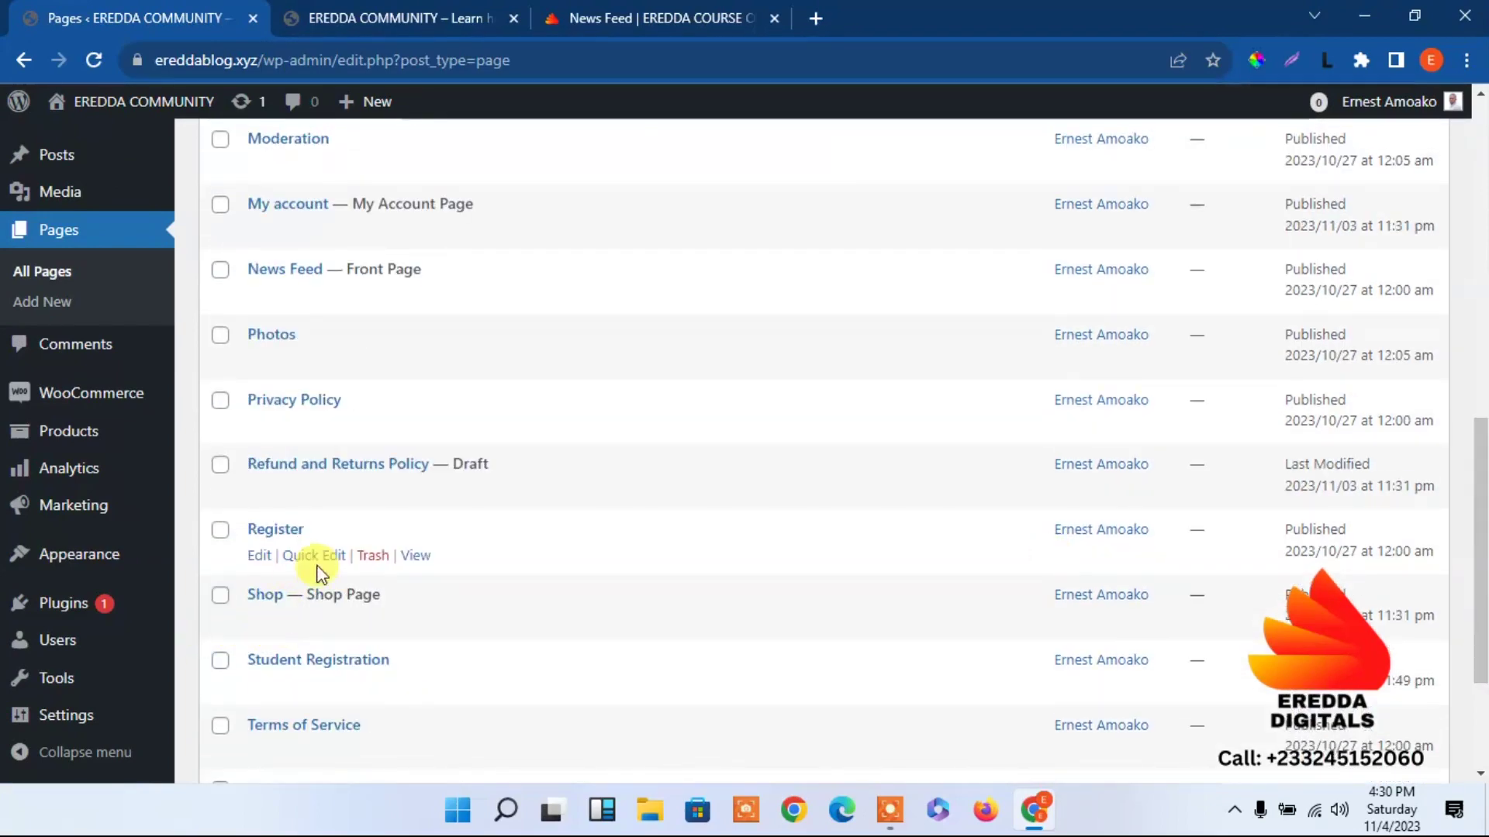
pyautogui.moveTo(1481, 527); pyautogui.dragTo(1356, 524)
pyautogui.scroll(4, 1349, 504)
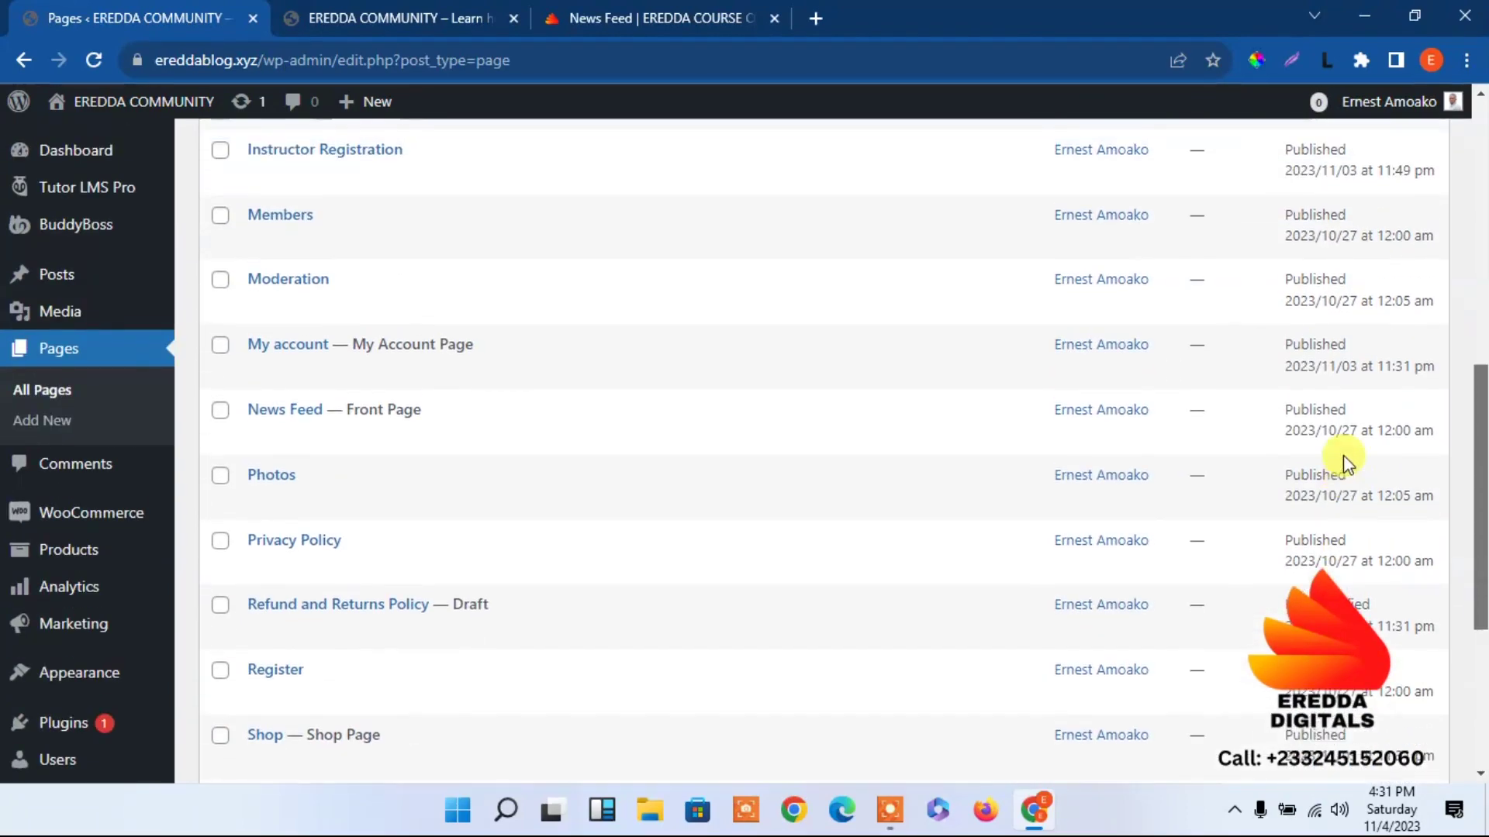
pyautogui.moveTo(163, 272)
pyautogui.moveTo(114, 206)
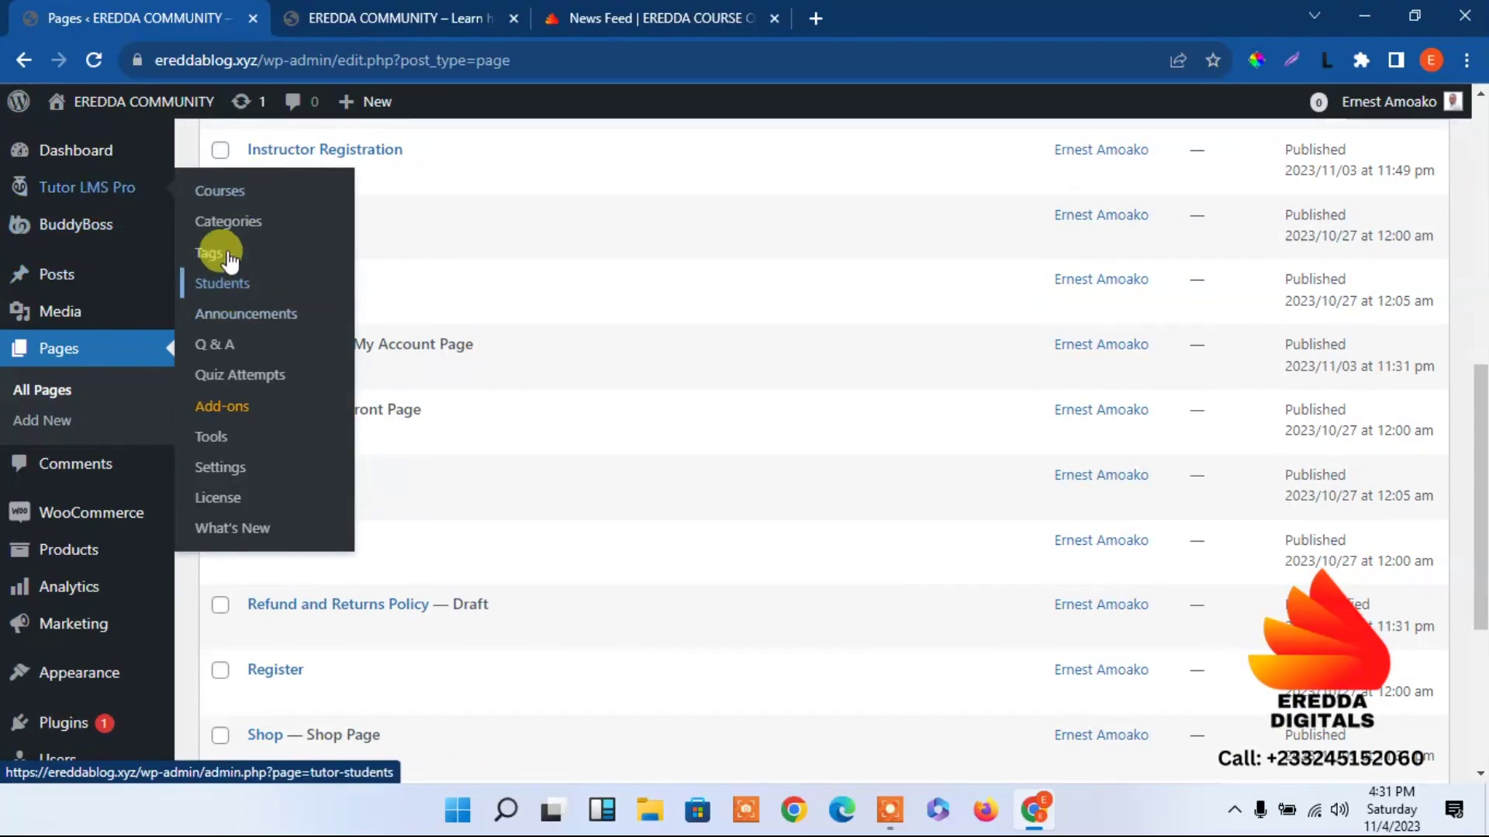
# Open the Tutor LMS Pro settings and look over the general options.
pyautogui.click(221, 469)
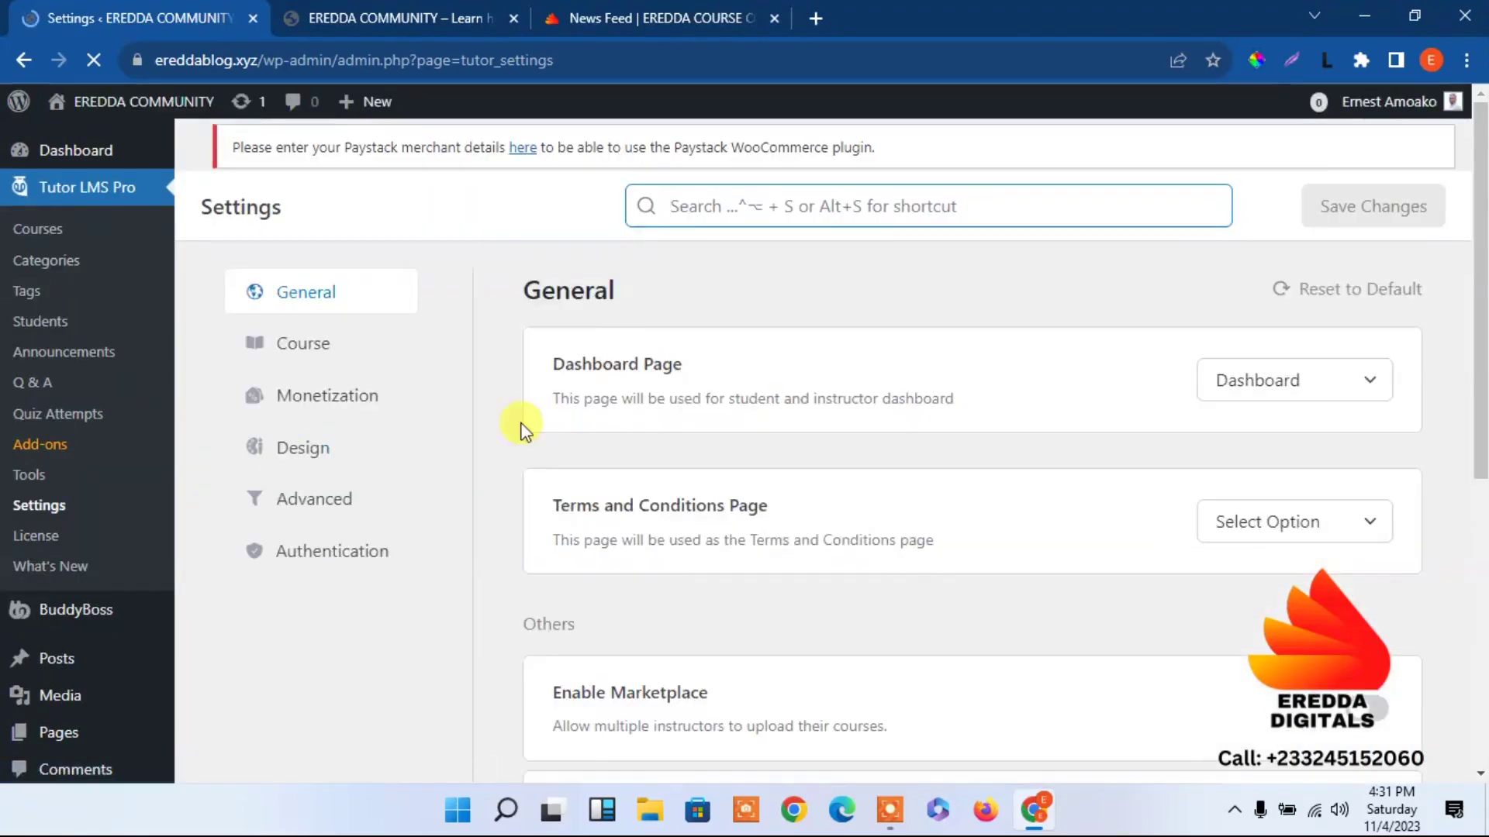
pyautogui.scroll(-2, 747, 376)
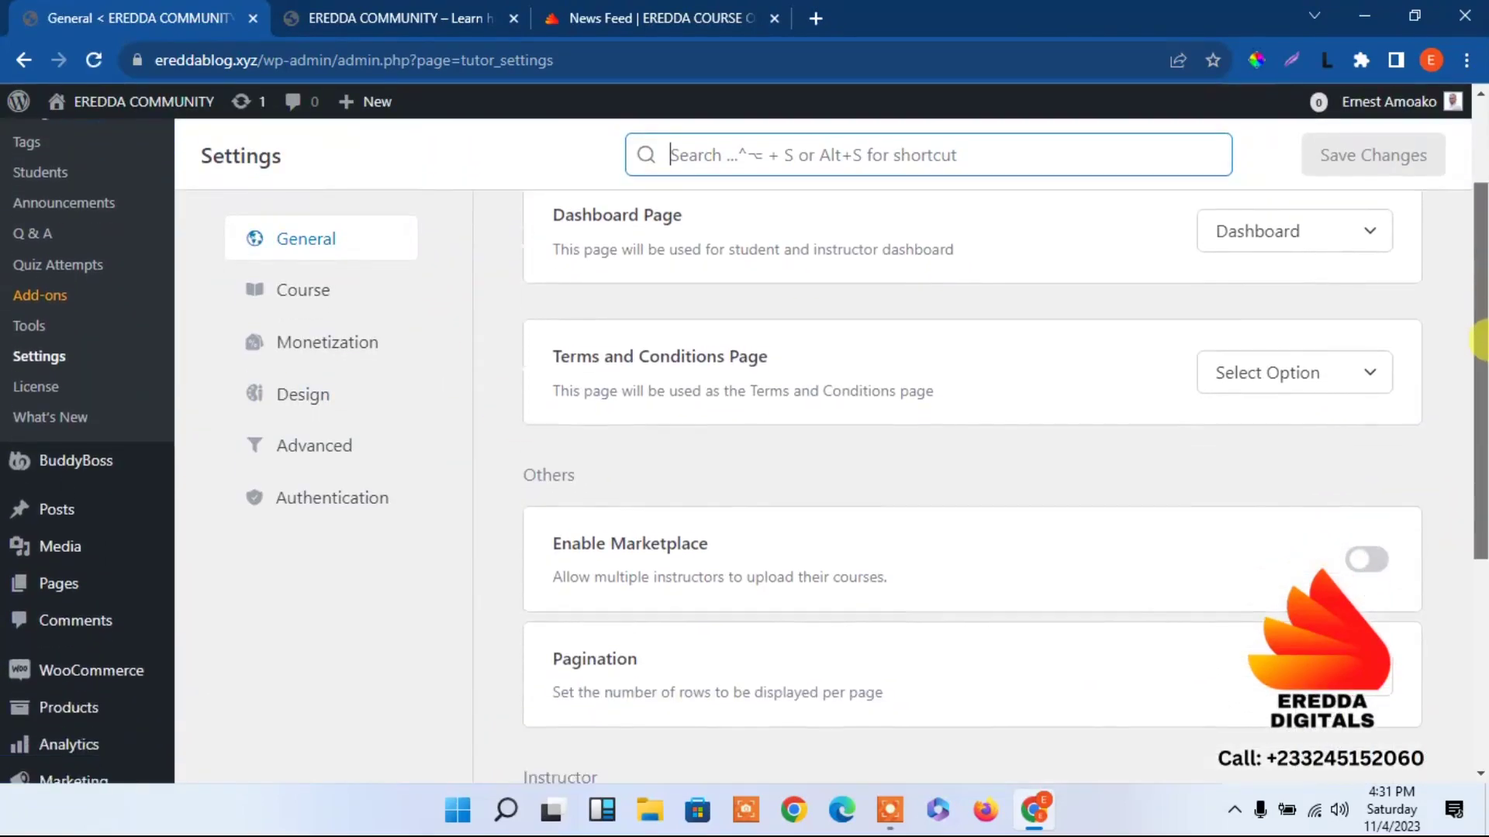
pyautogui.moveTo(1481, 332); pyautogui.dragTo(1480, 572)
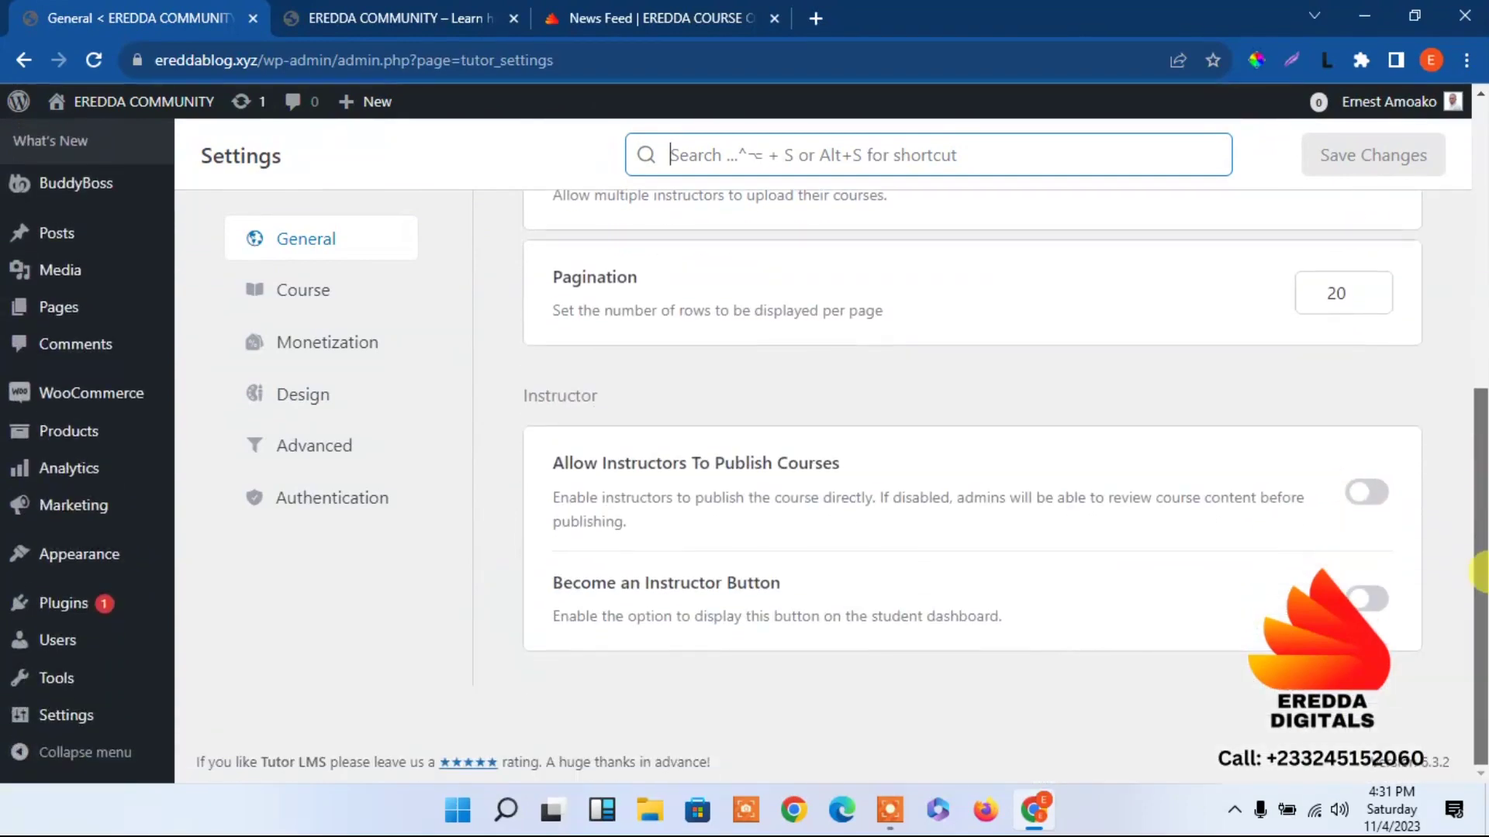
pyautogui.scroll(7, 1471, 529)
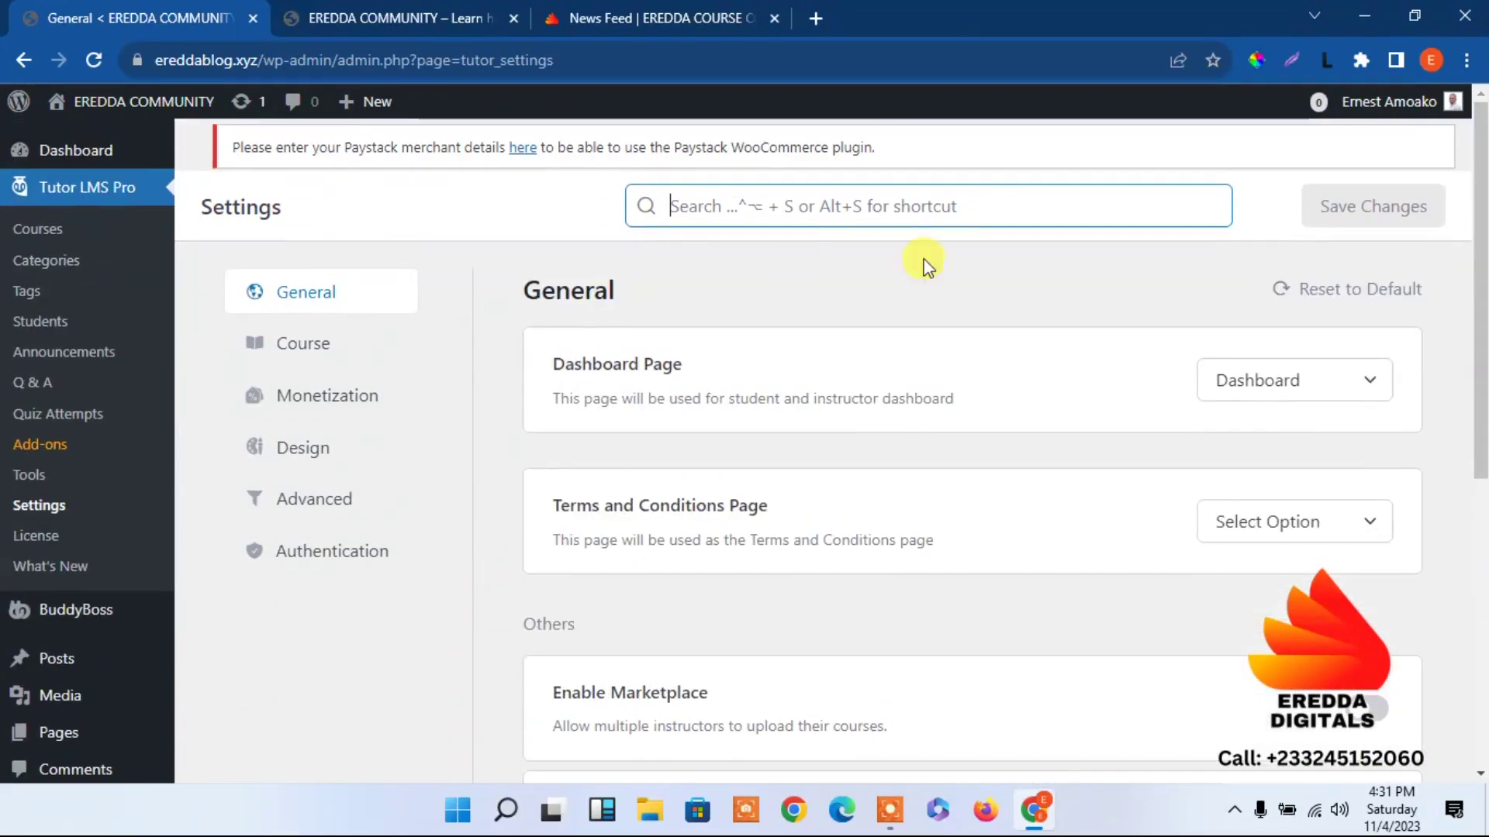
# Switch on Course Retake in the Course settings and save the changes.
pyautogui.click(273, 343)
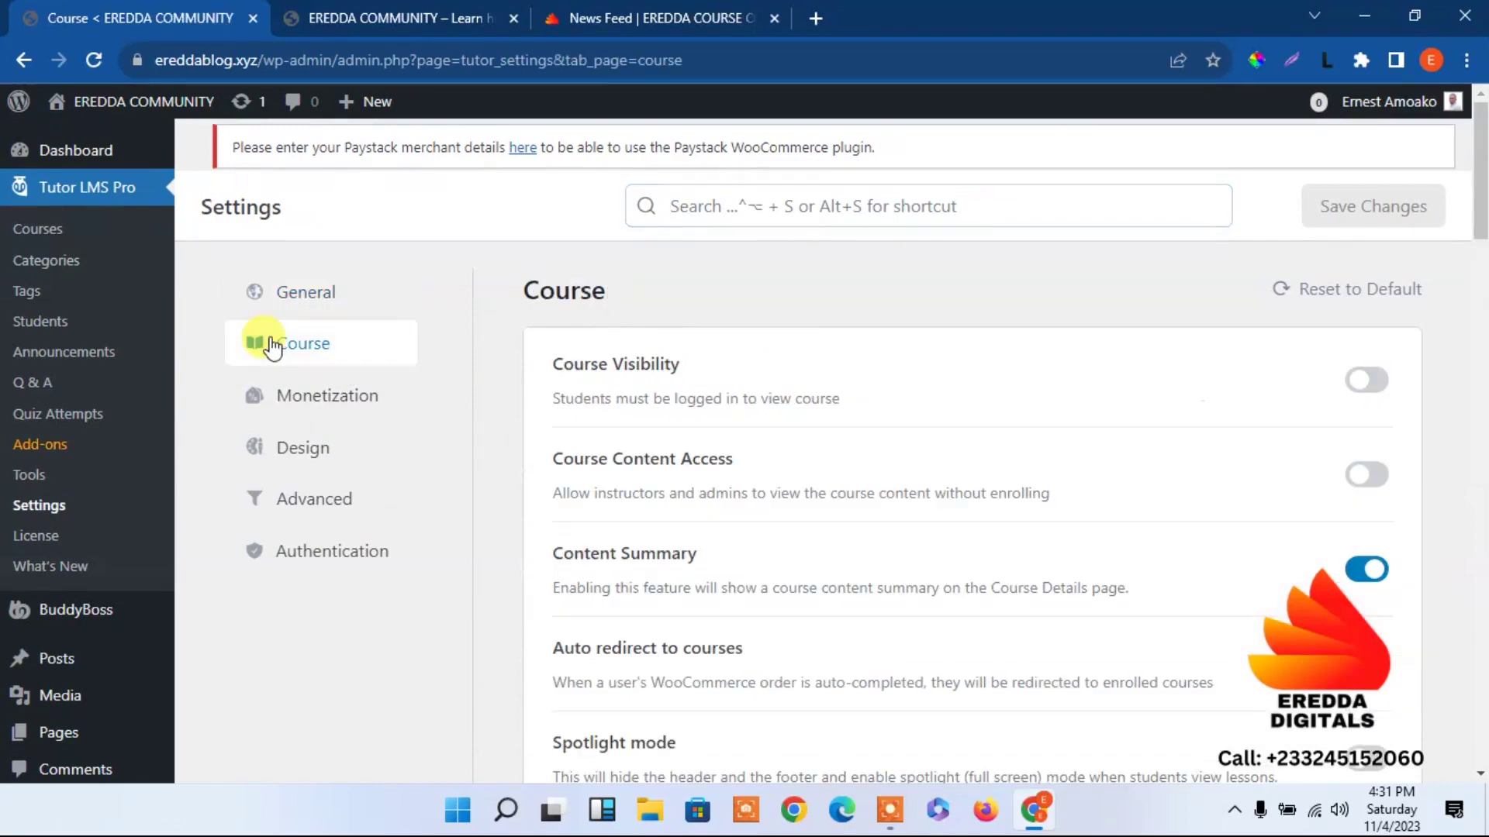
pyautogui.scroll(-3, 1480, 190)
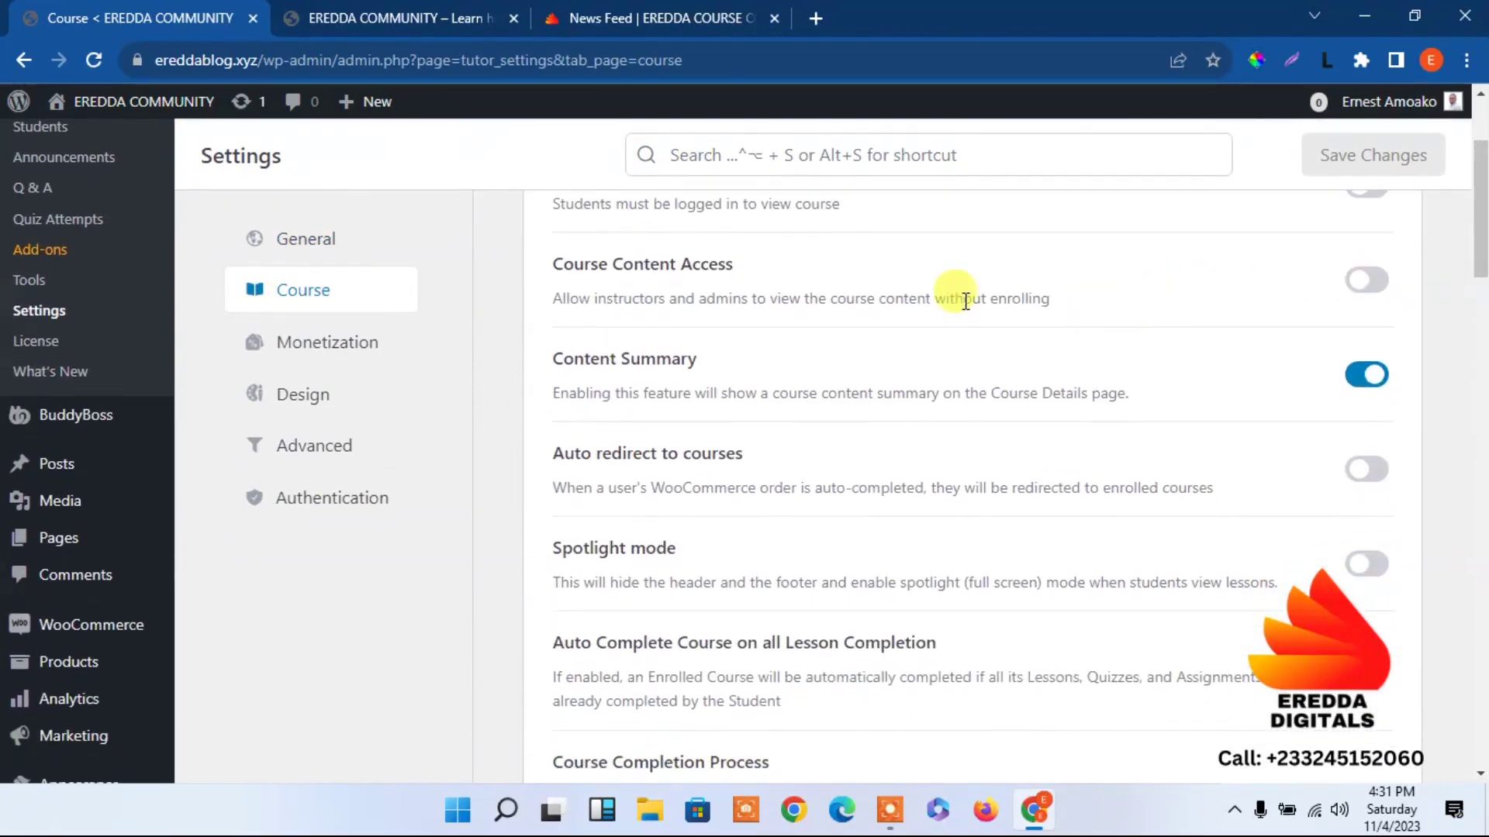
pyautogui.moveTo(1481, 246); pyautogui.dragTo(1460, 524)
pyautogui.click(1350, 341)
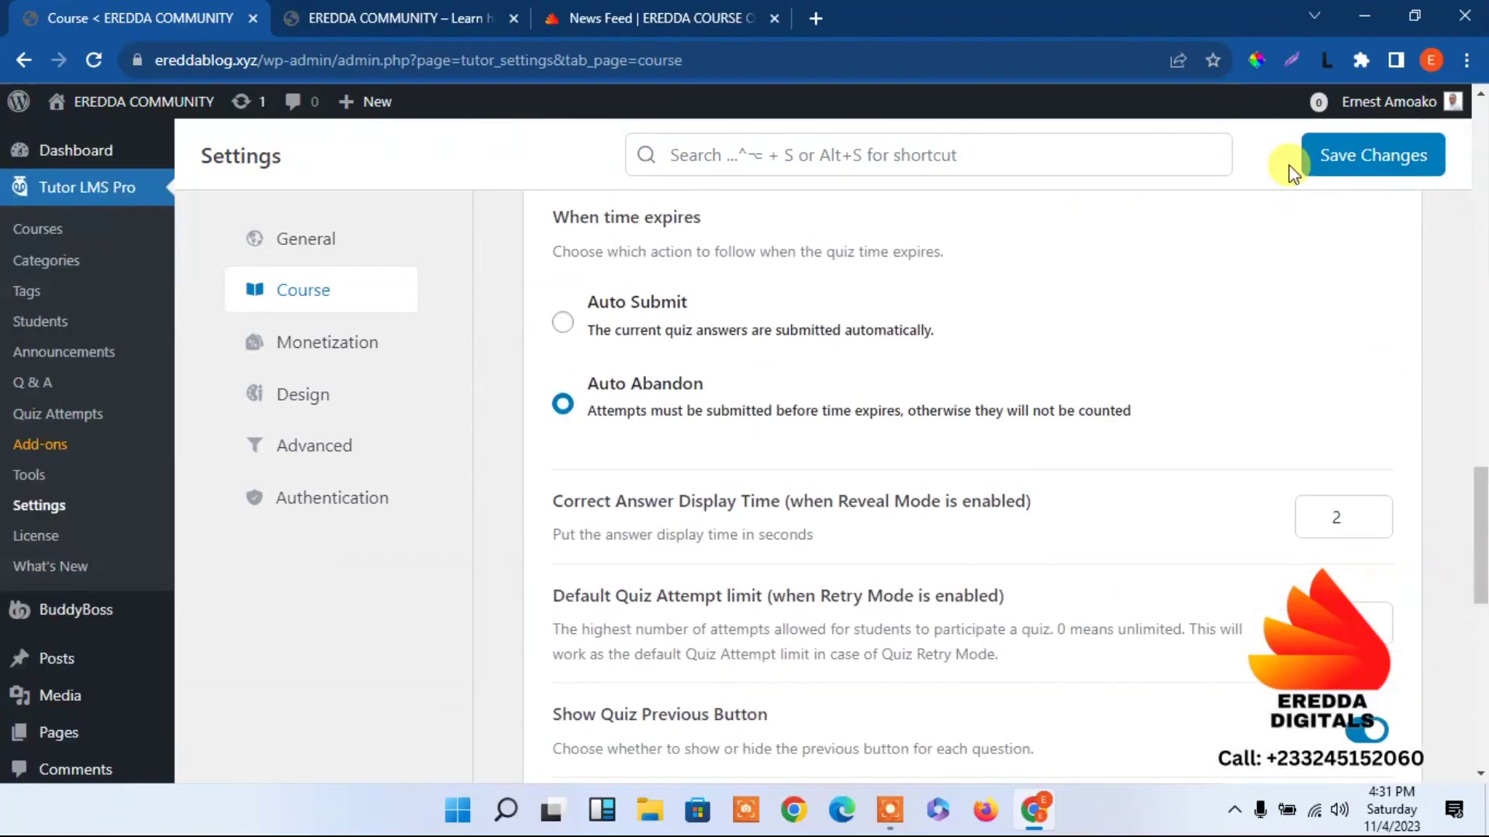
pyautogui.click(1312, 164)
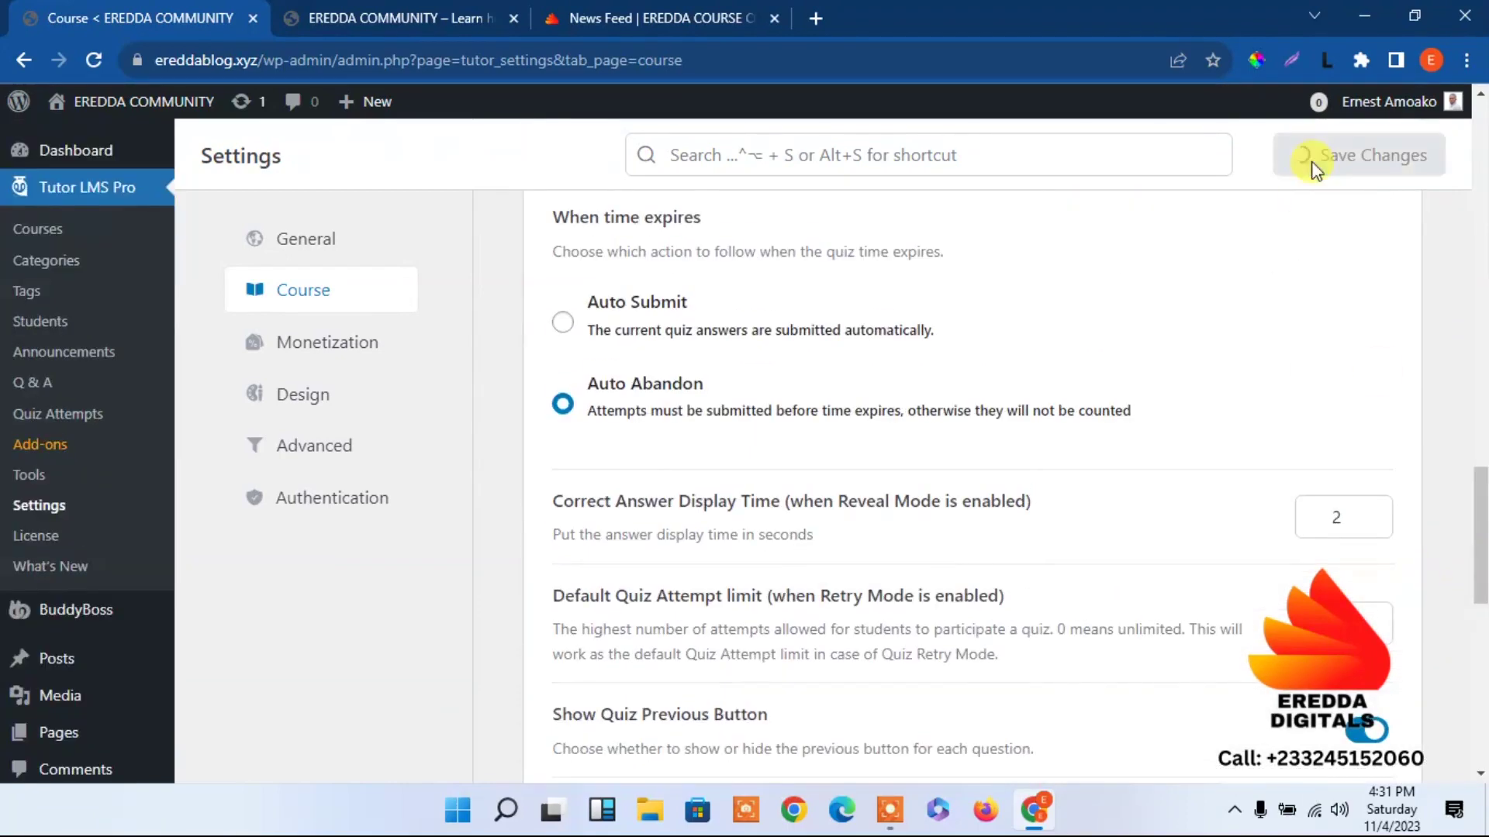
# Review Monetization: WooCommerce engine, 80 minimum withdrawal, 7 days, Bank Transfer enabled.
pyautogui.click(322, 342)
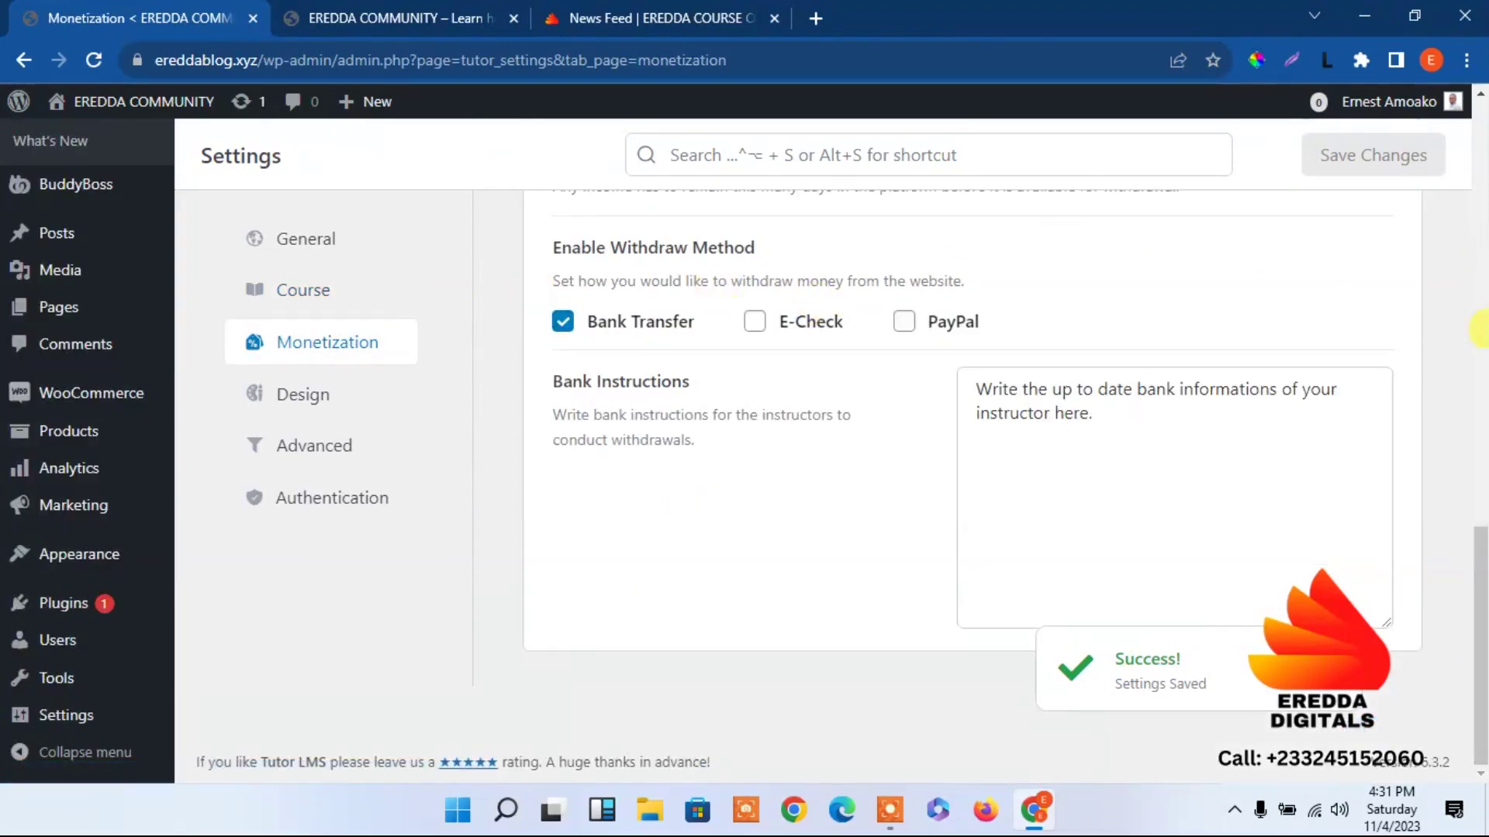
pyautogui.moveTo(1480, 554); pyautogui.dragTo(1452, 138)
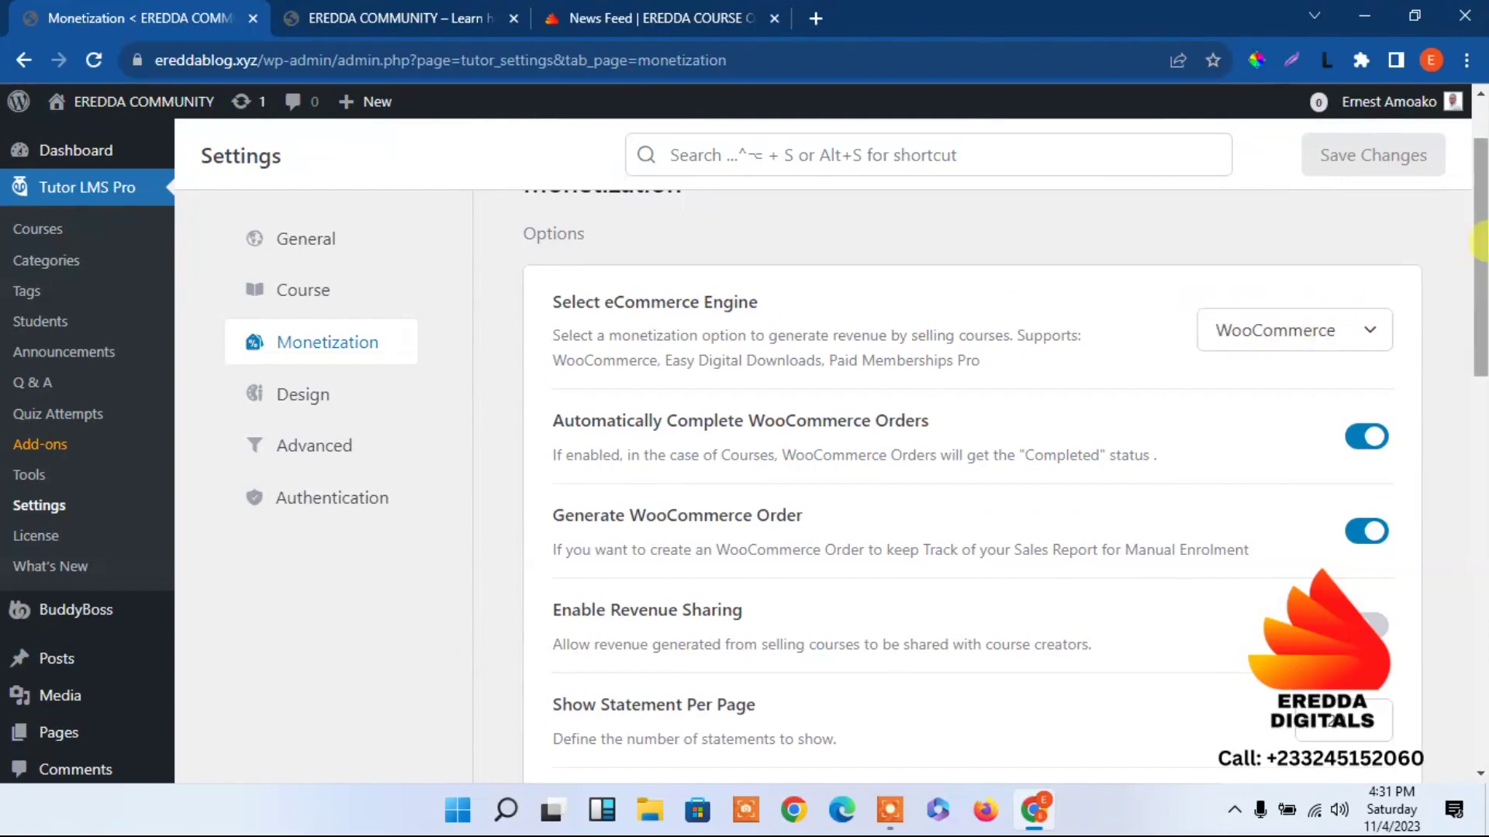
pyautogui.scroll(-3, 1481, 244)
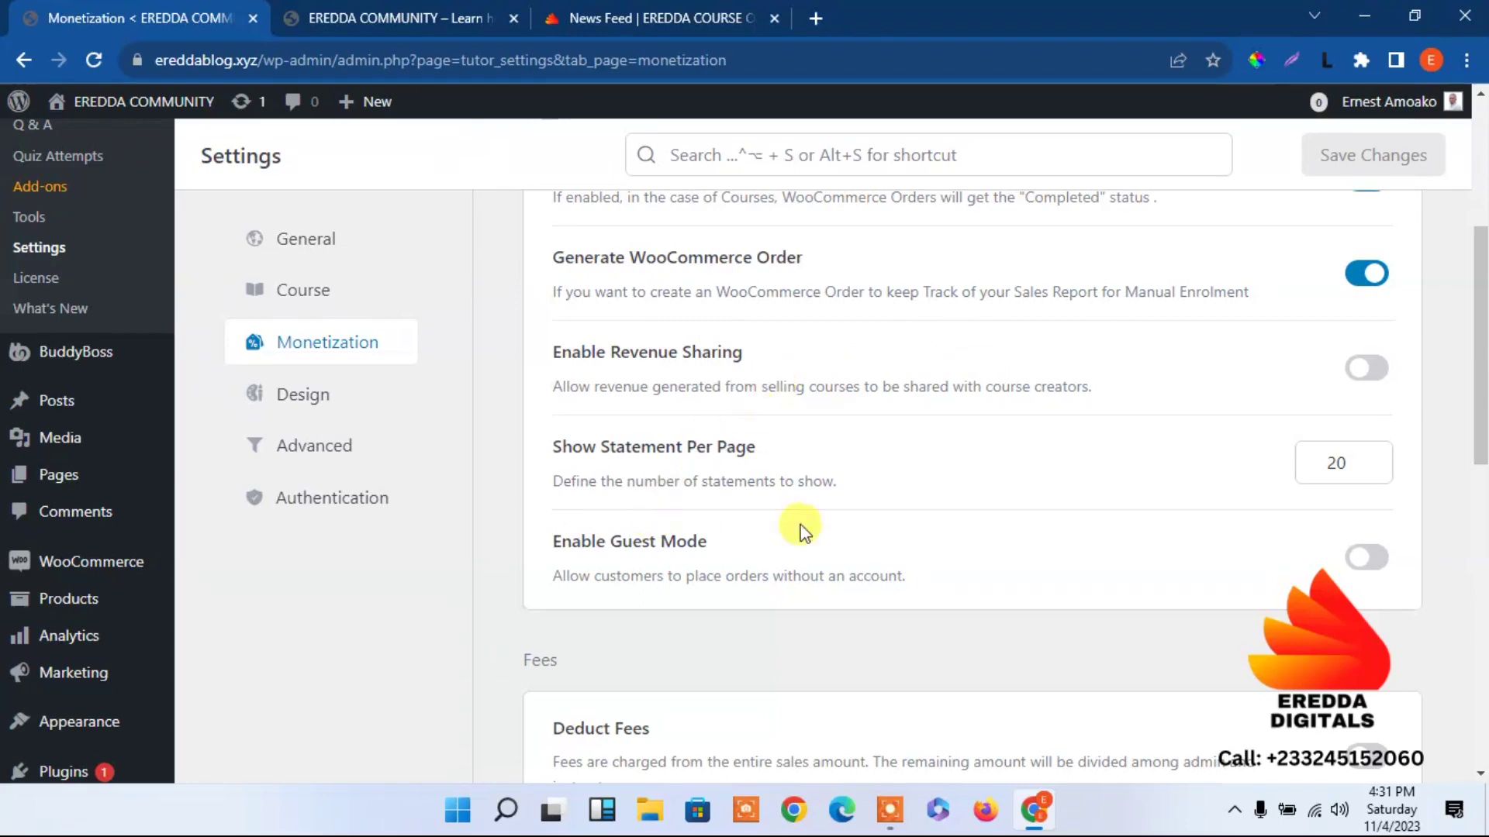
pyautogui.scroll(-3, 1481, 395)
pyautogui.scroll(-5, 1480, 395)
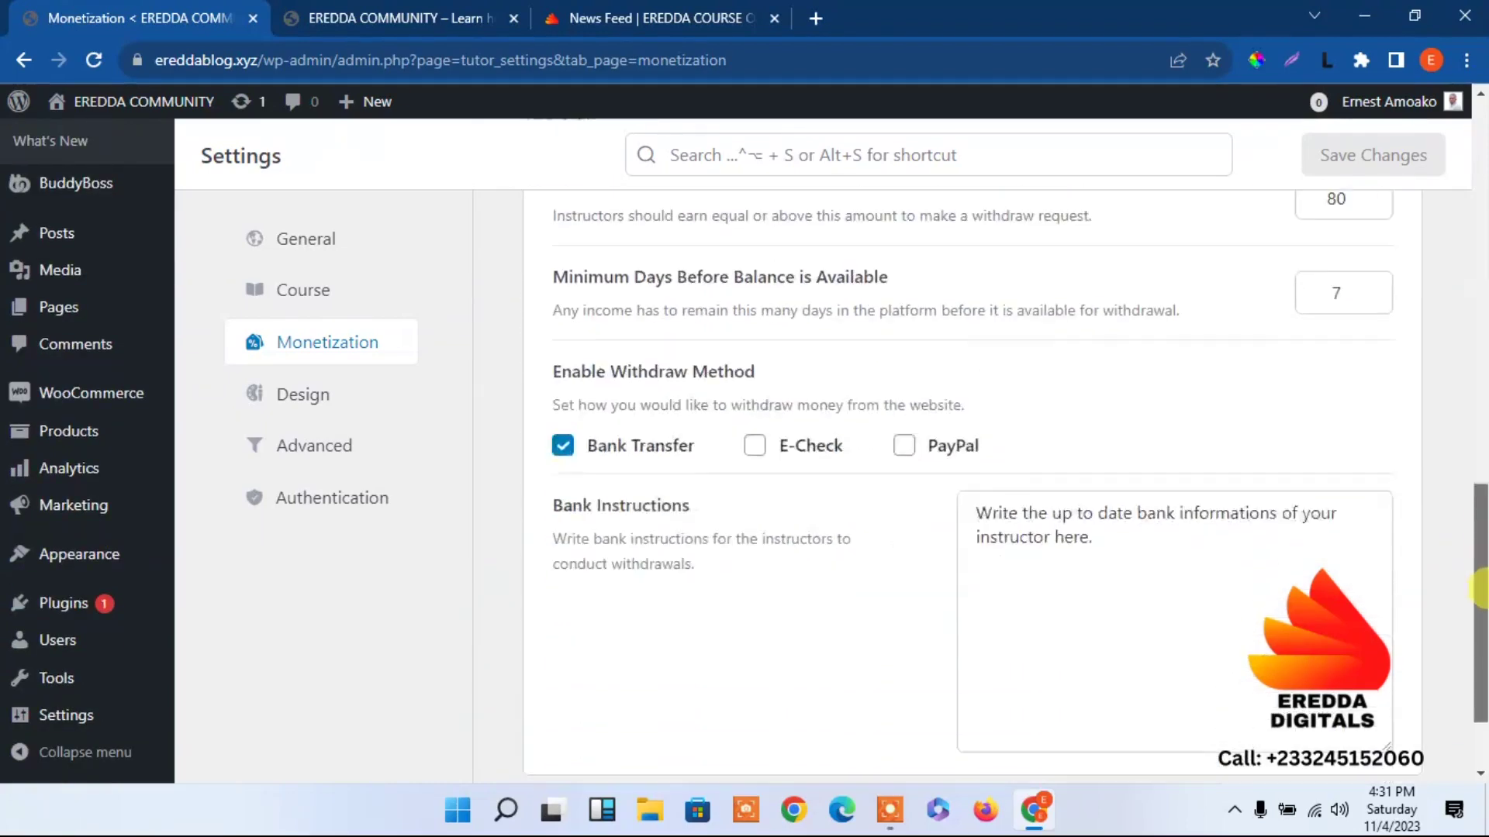
pyautogui.scroll(1, 1477, 434)
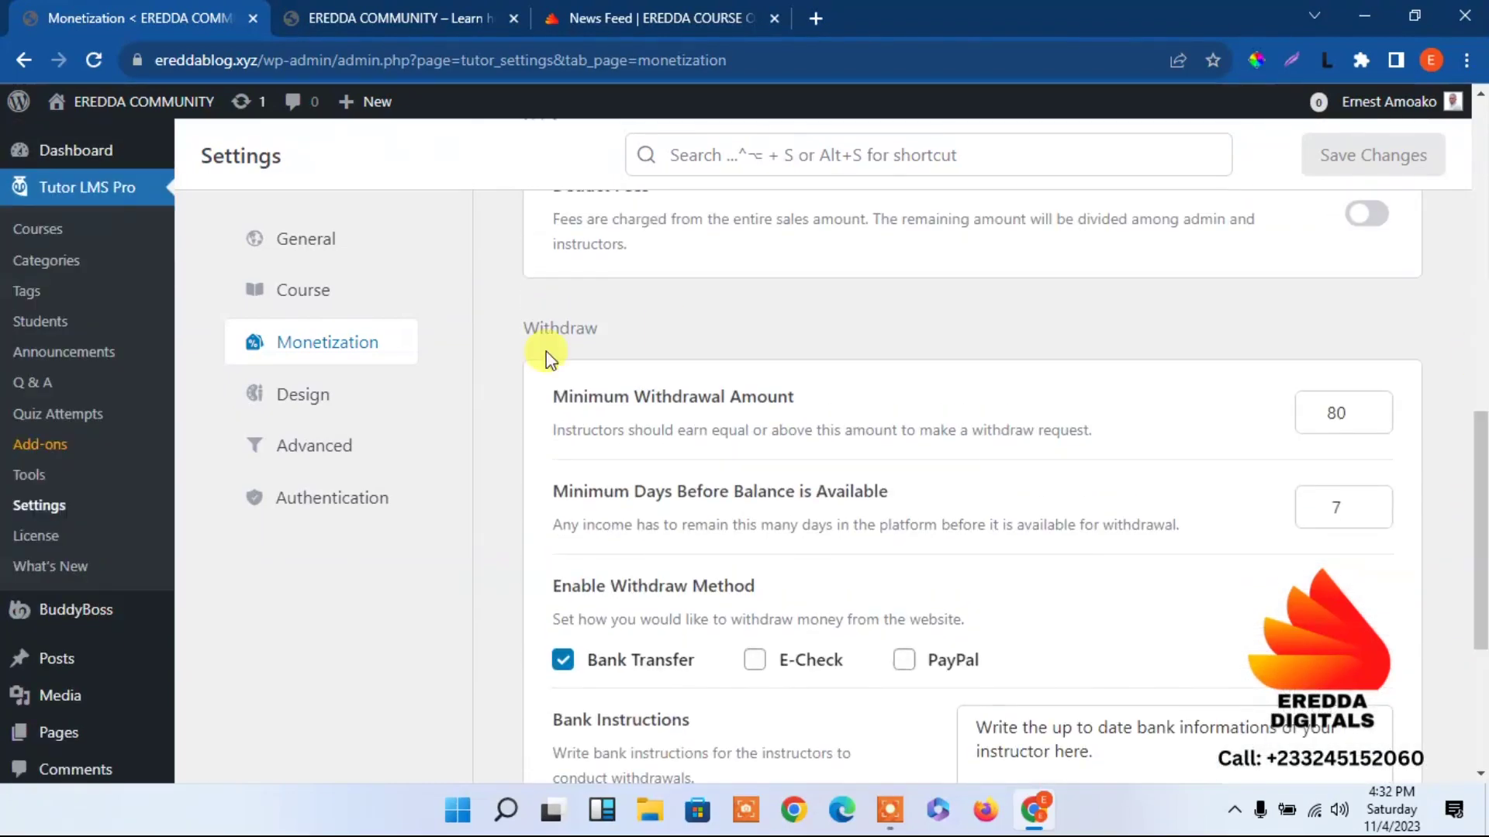
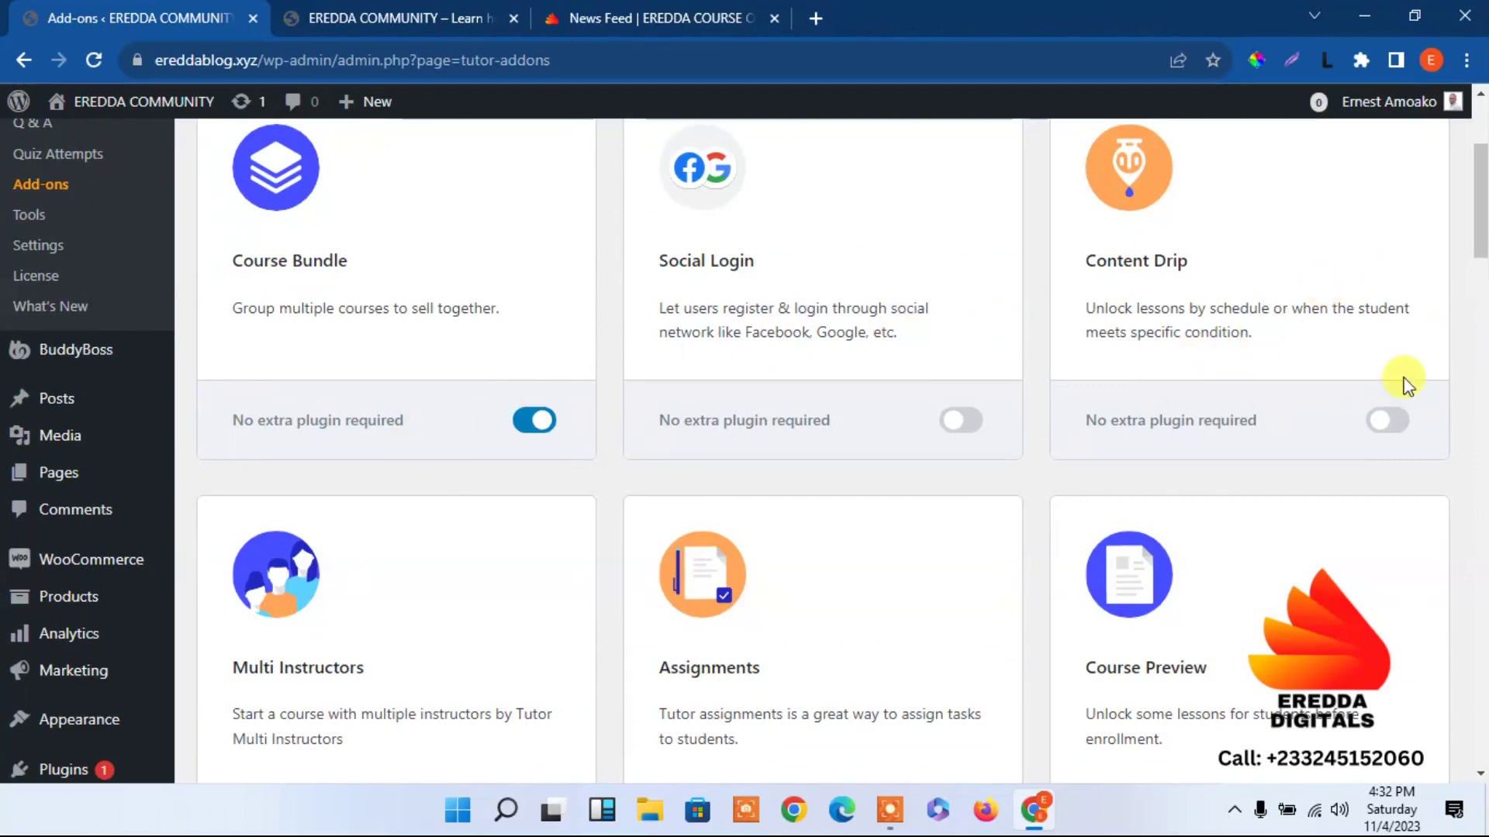
# Turn on the Content Drip and Course Preview add-ons.
pyautogui.click(1386, 421)
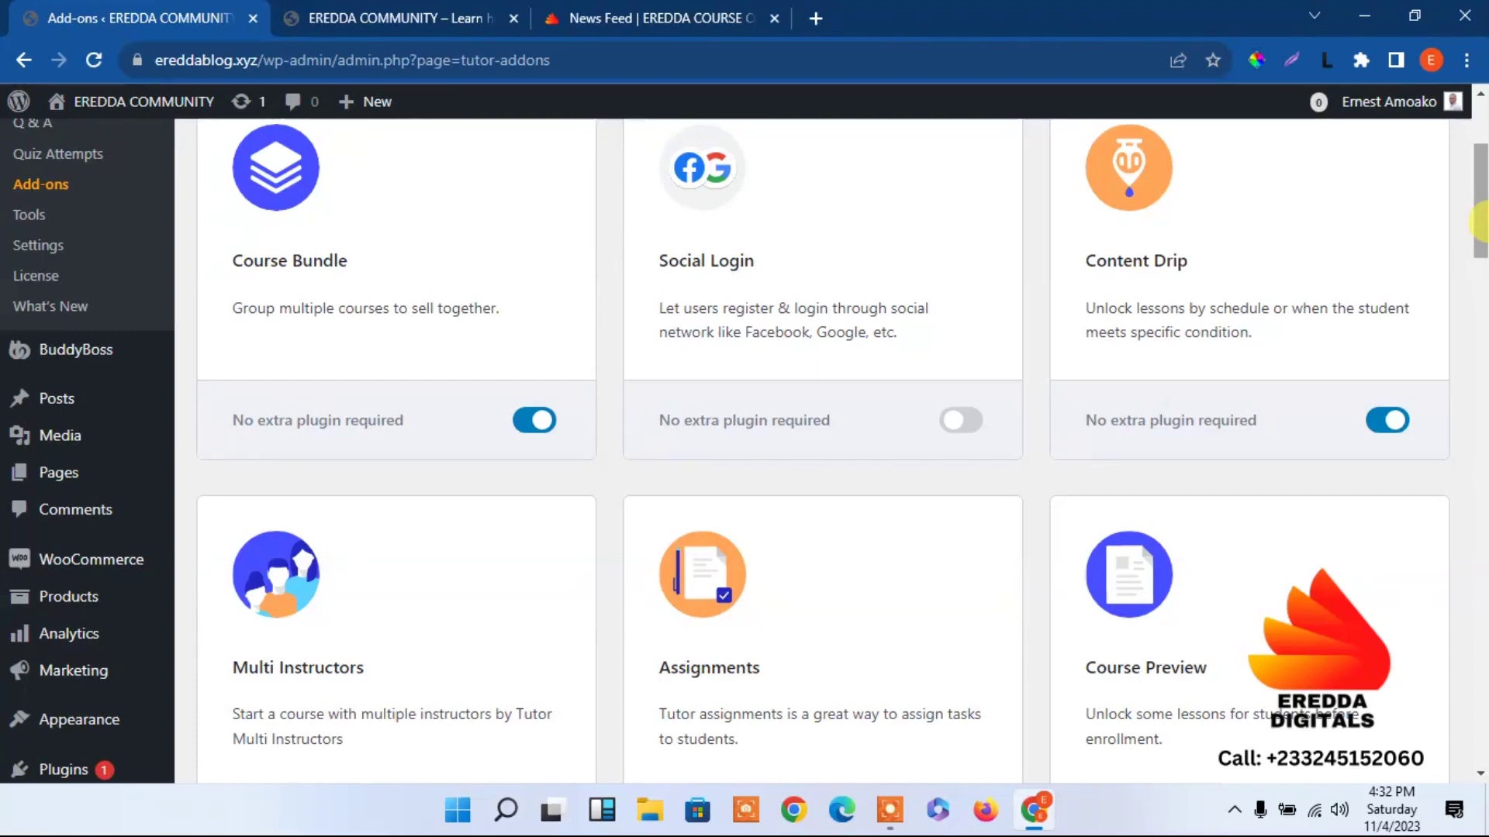
pyautogui.moveTo(1481, 233); pyautogui.dragTo(1481, 276)
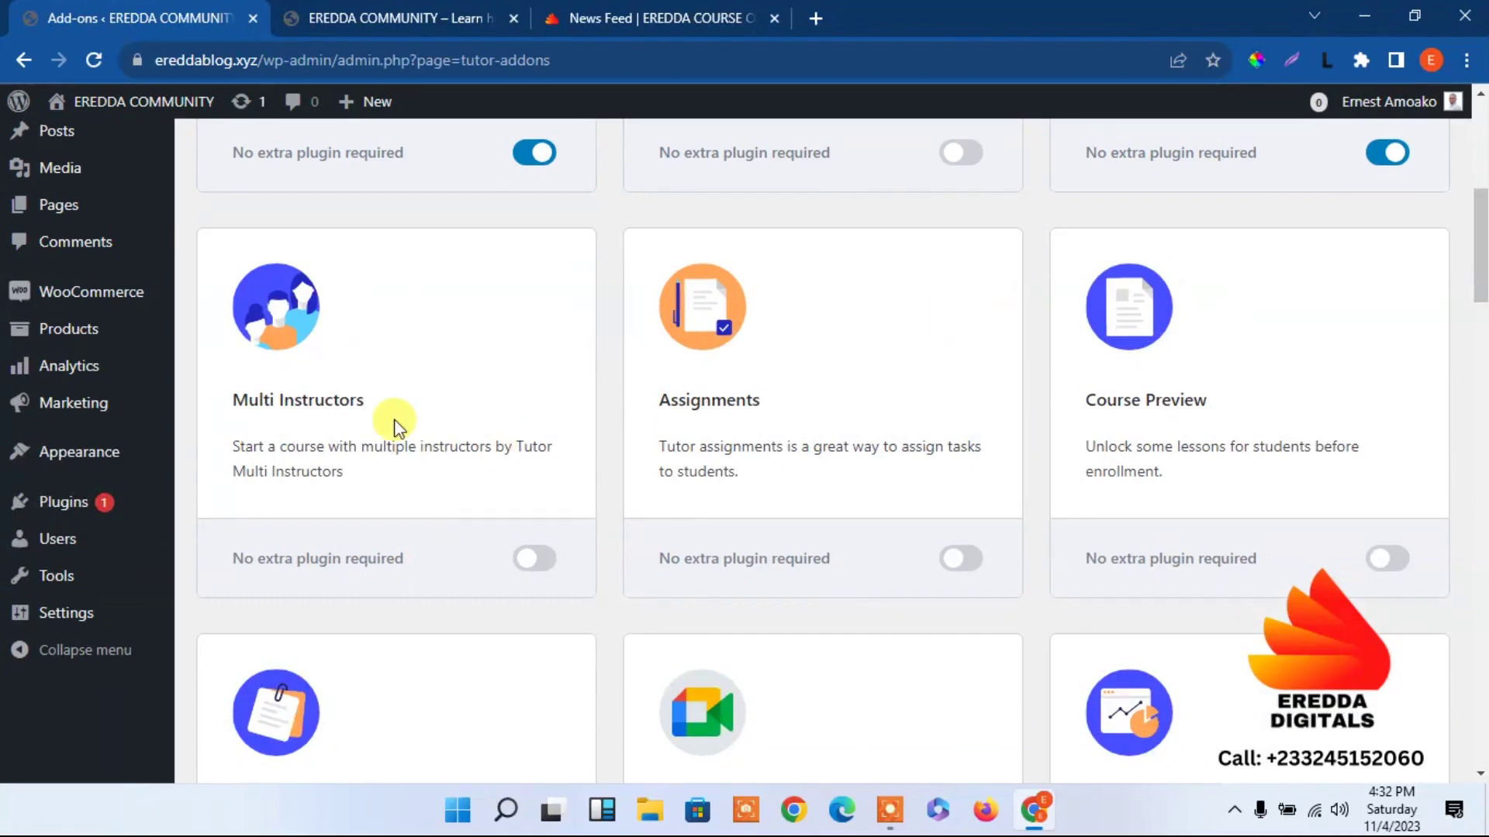
pyautogui.moveTo(1480, 247); pyautogui.dragTo(1481, 266)
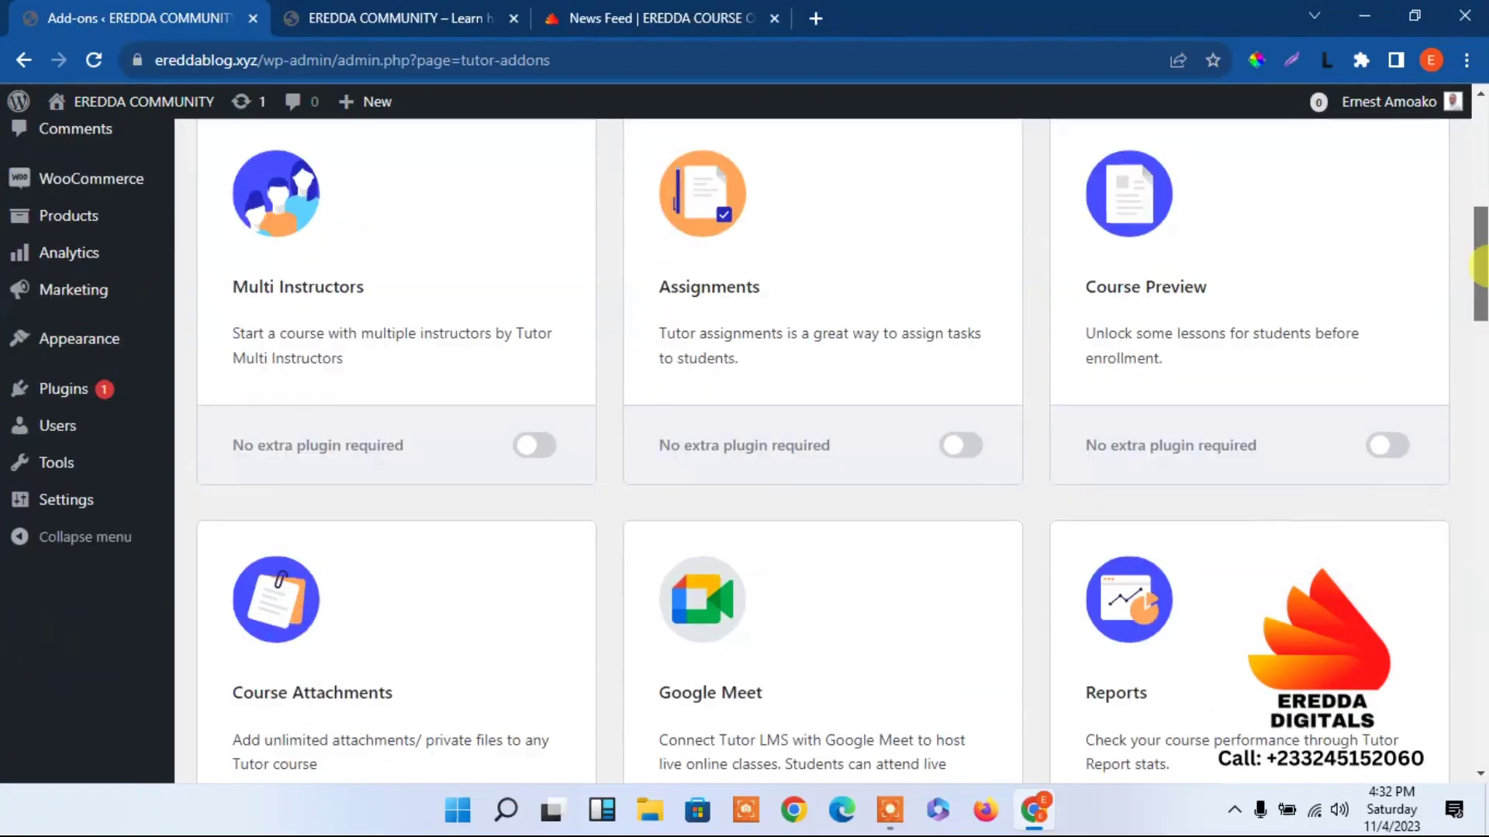
pyautogui.click(1388, 445)
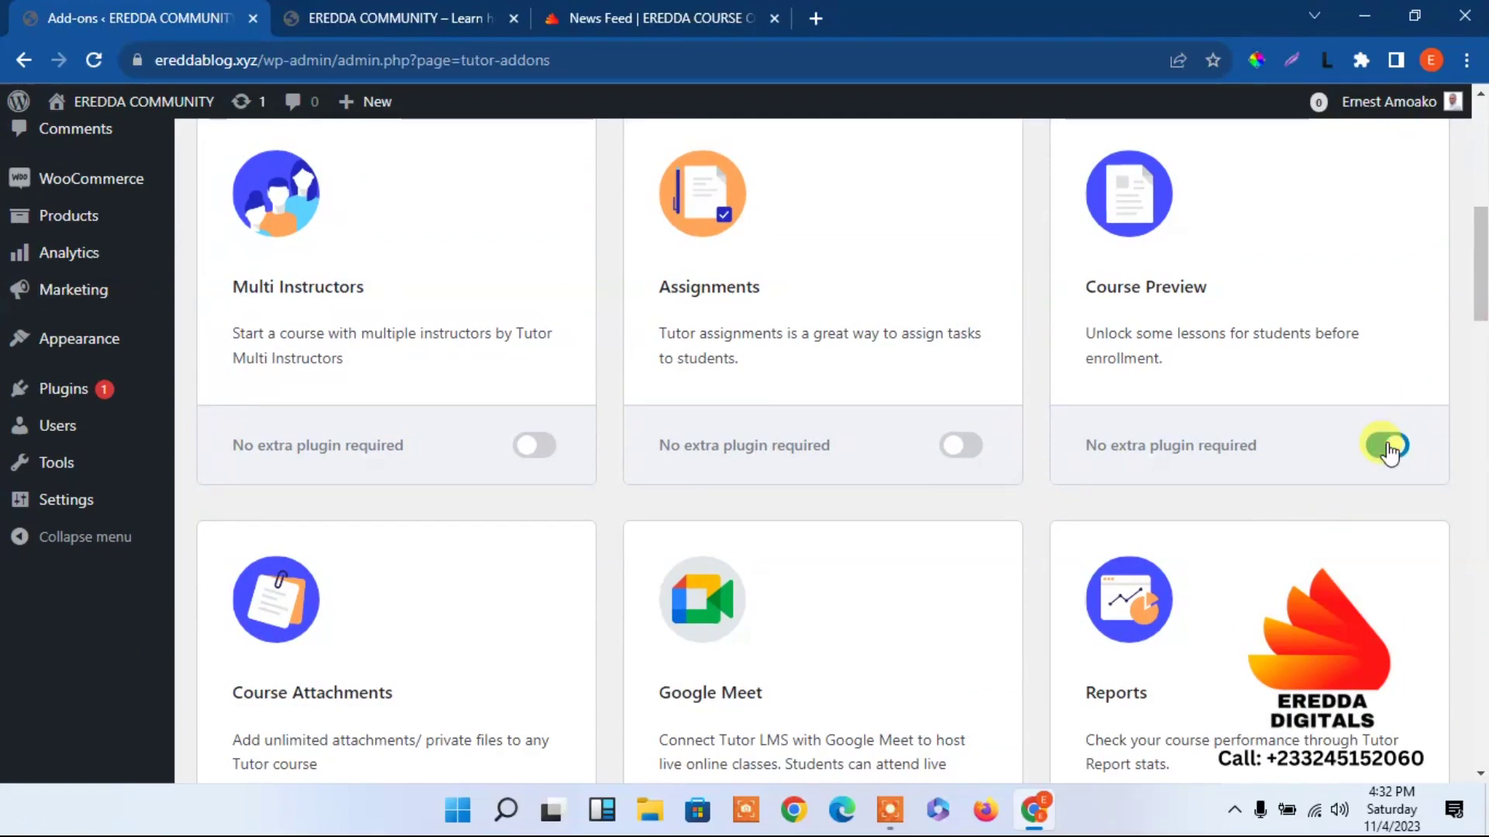
# Switch the Google Meet add-on off and turn on the Notifications add-on.
pyautogui.moveTo(1481, 272); pyautogui.dragTo(1481, 307)
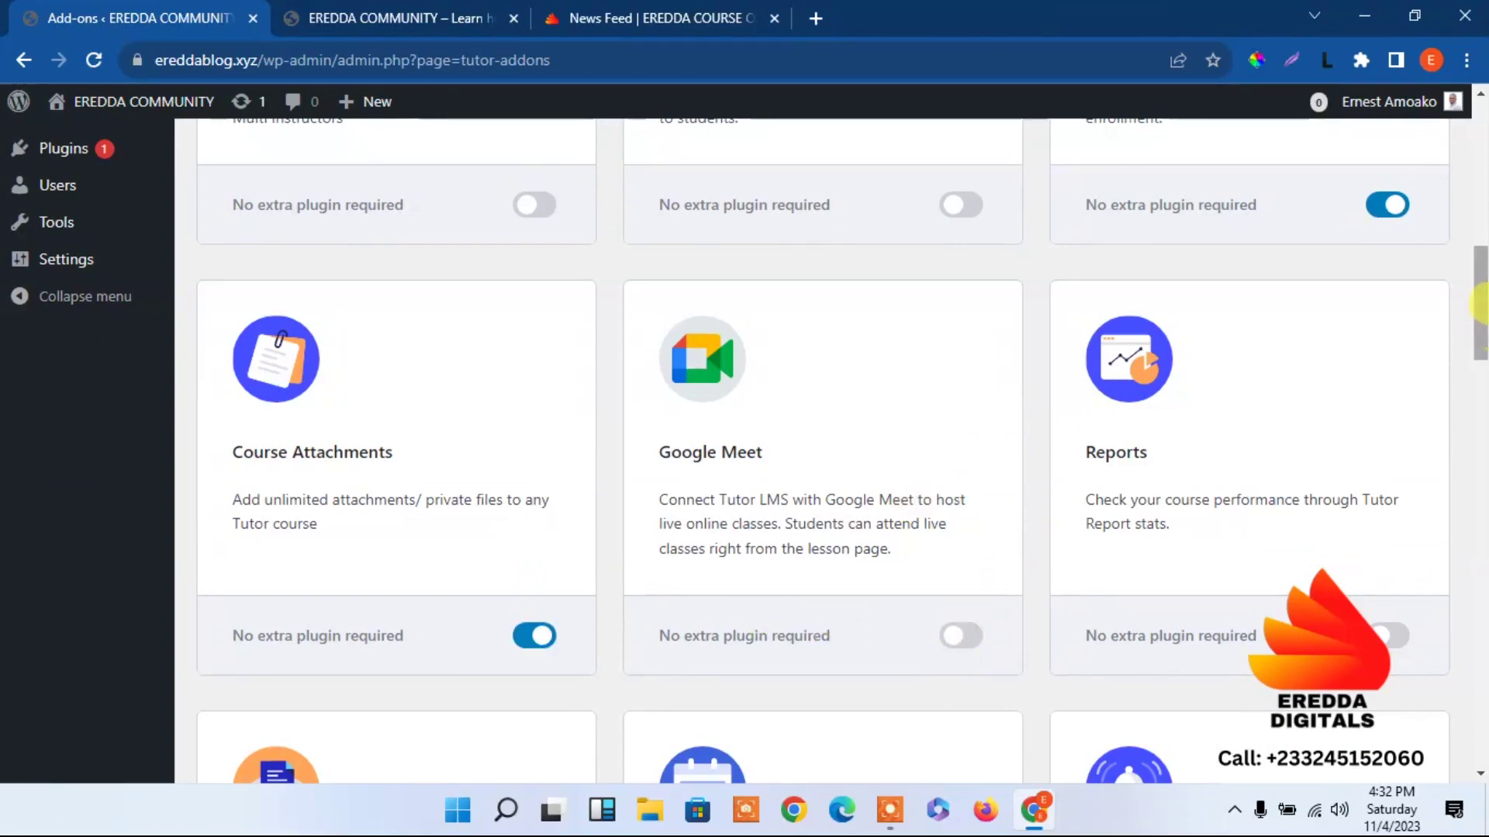
pyautogui.moveTo(1481, 303); pyautogui.dragTo(1481, 344)
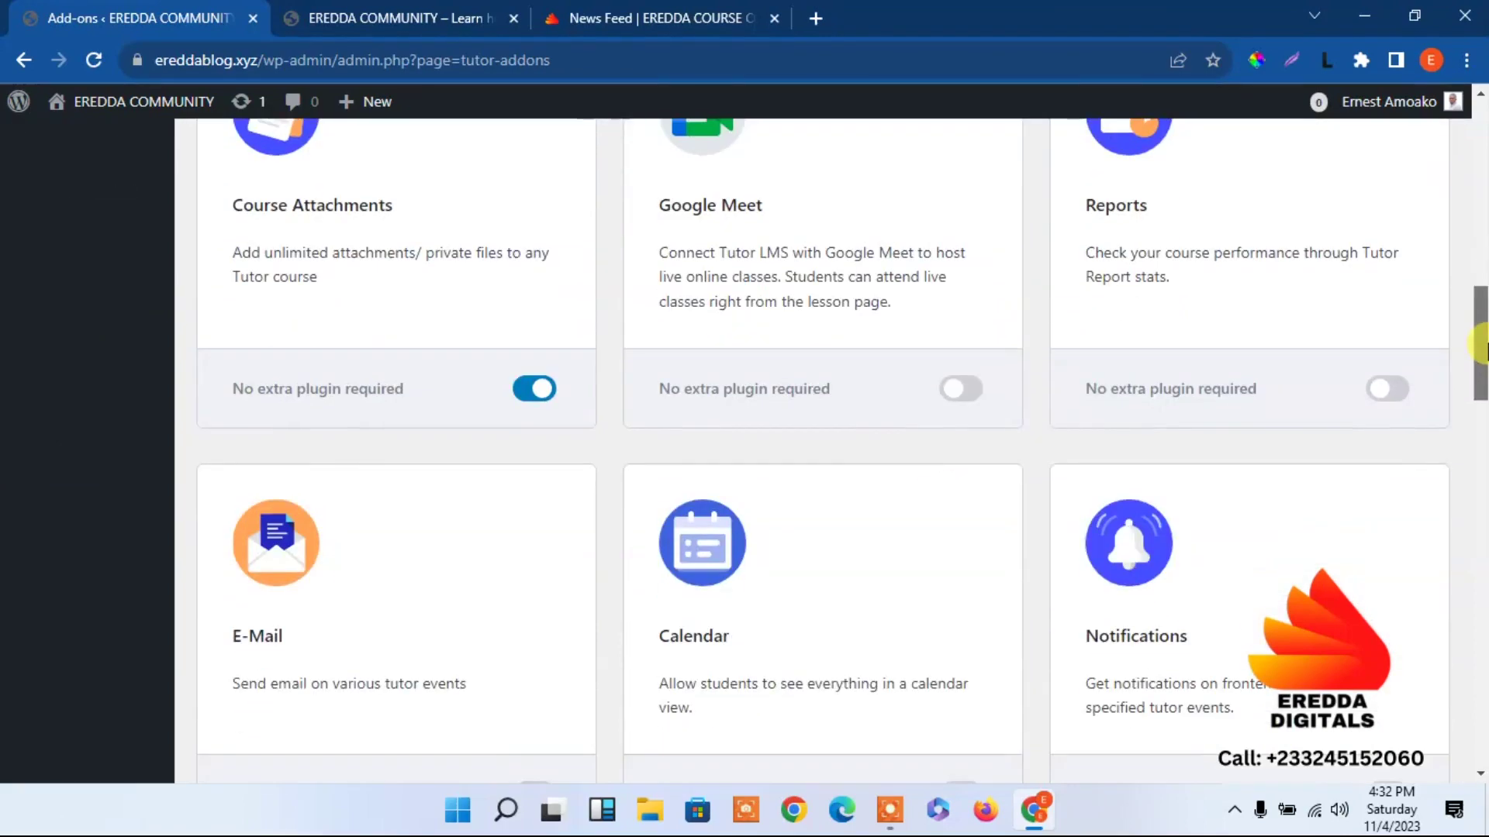
pyautogui.click(974, 395)
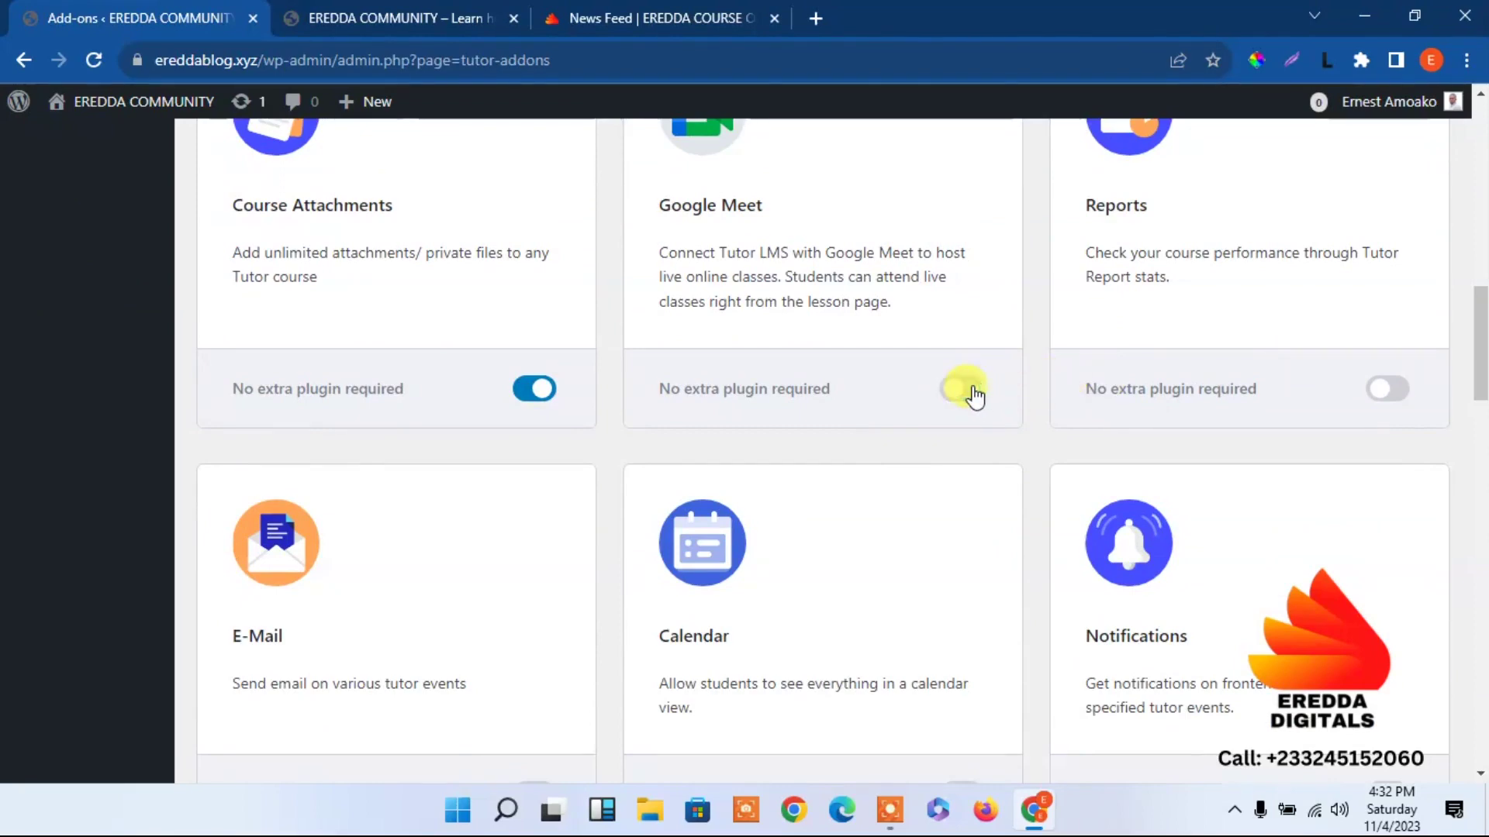
pyautogui.scroll(-2, 1150, 393)
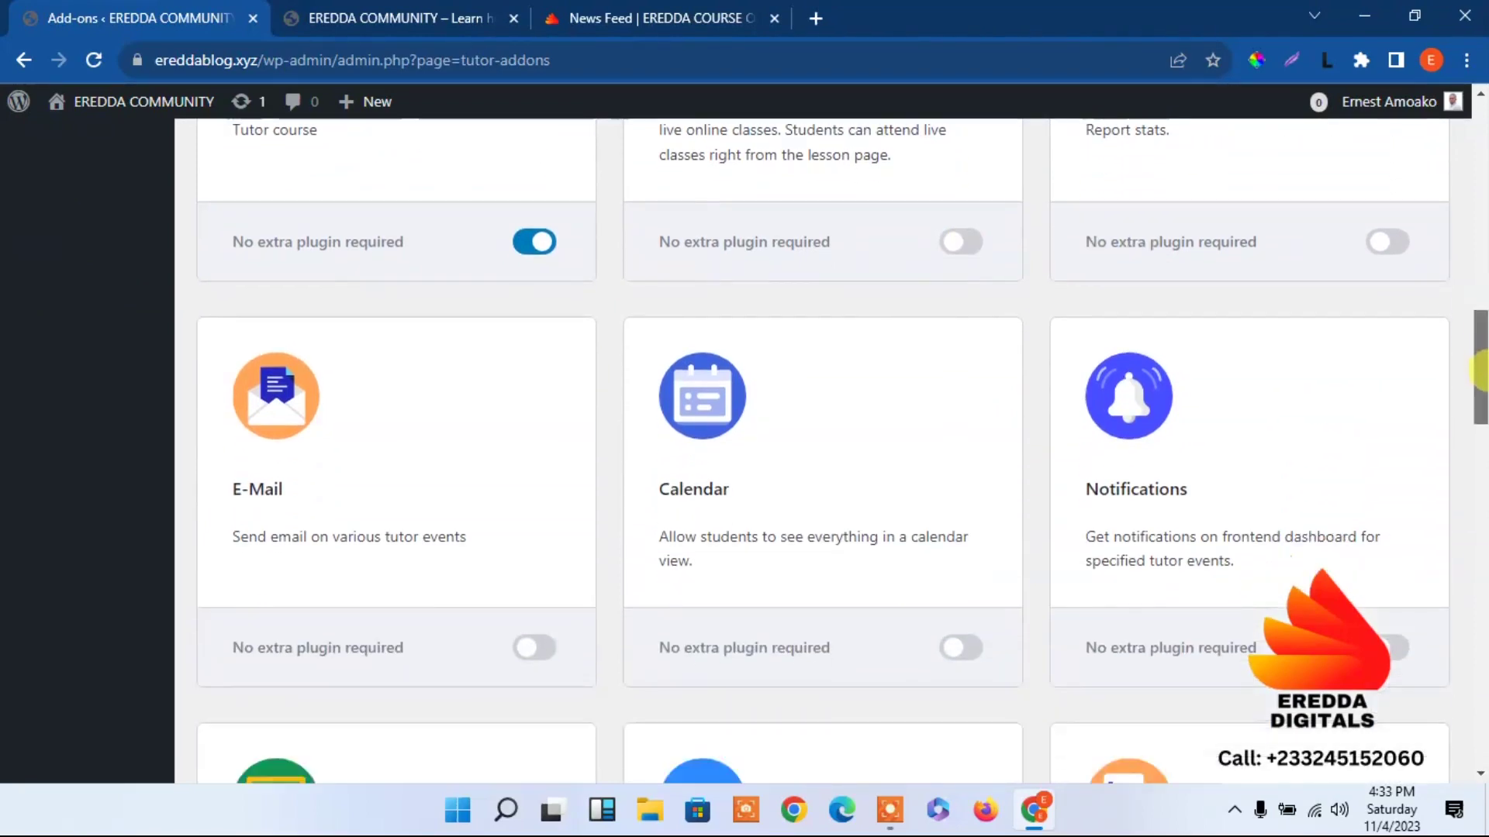
pyautogui.click(1401, 650)
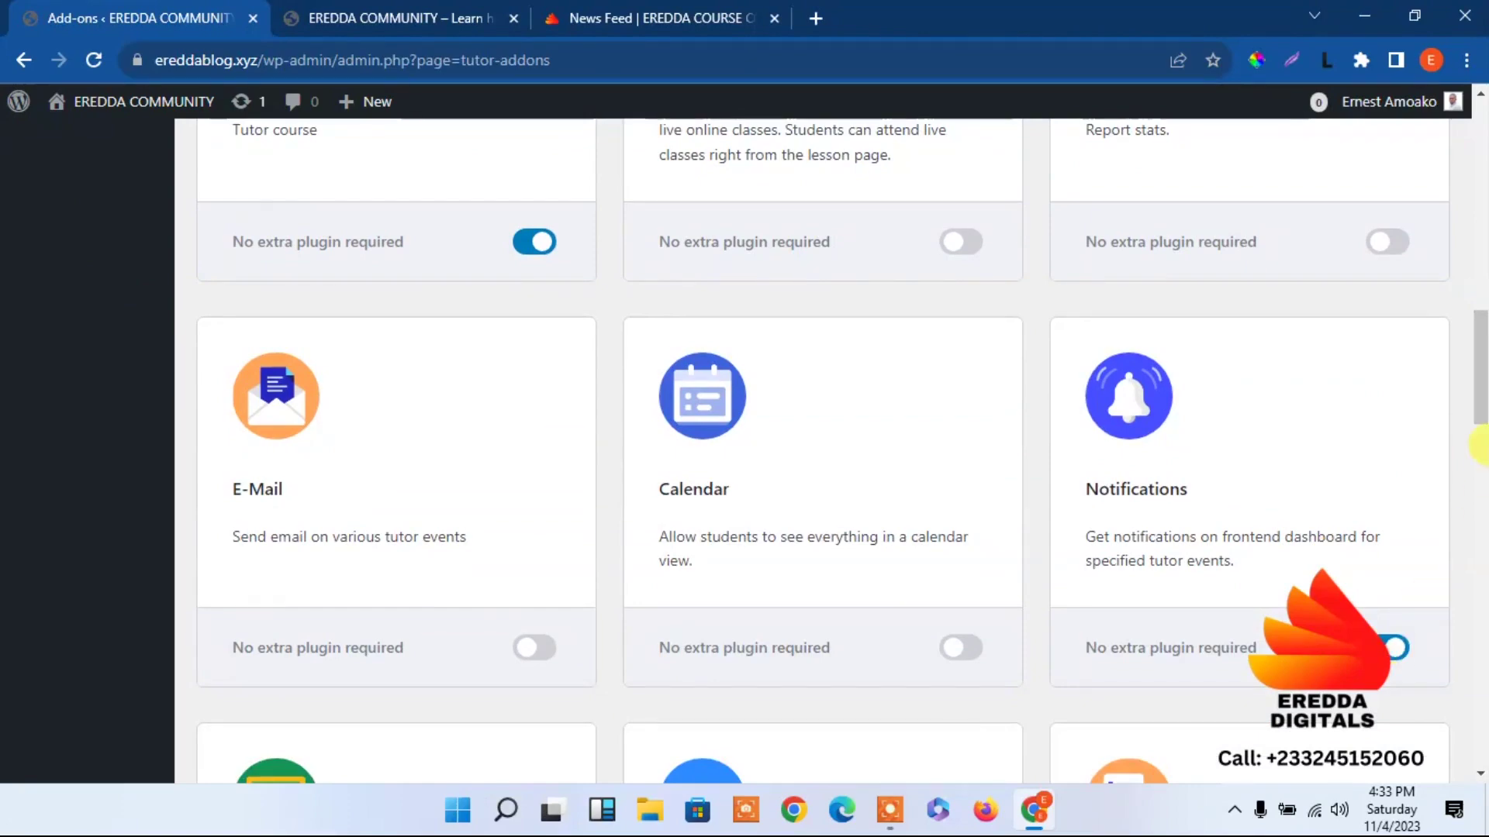
pyautogui.moveTo(1481, 376); pyautogui.dragTo(1481, 418)
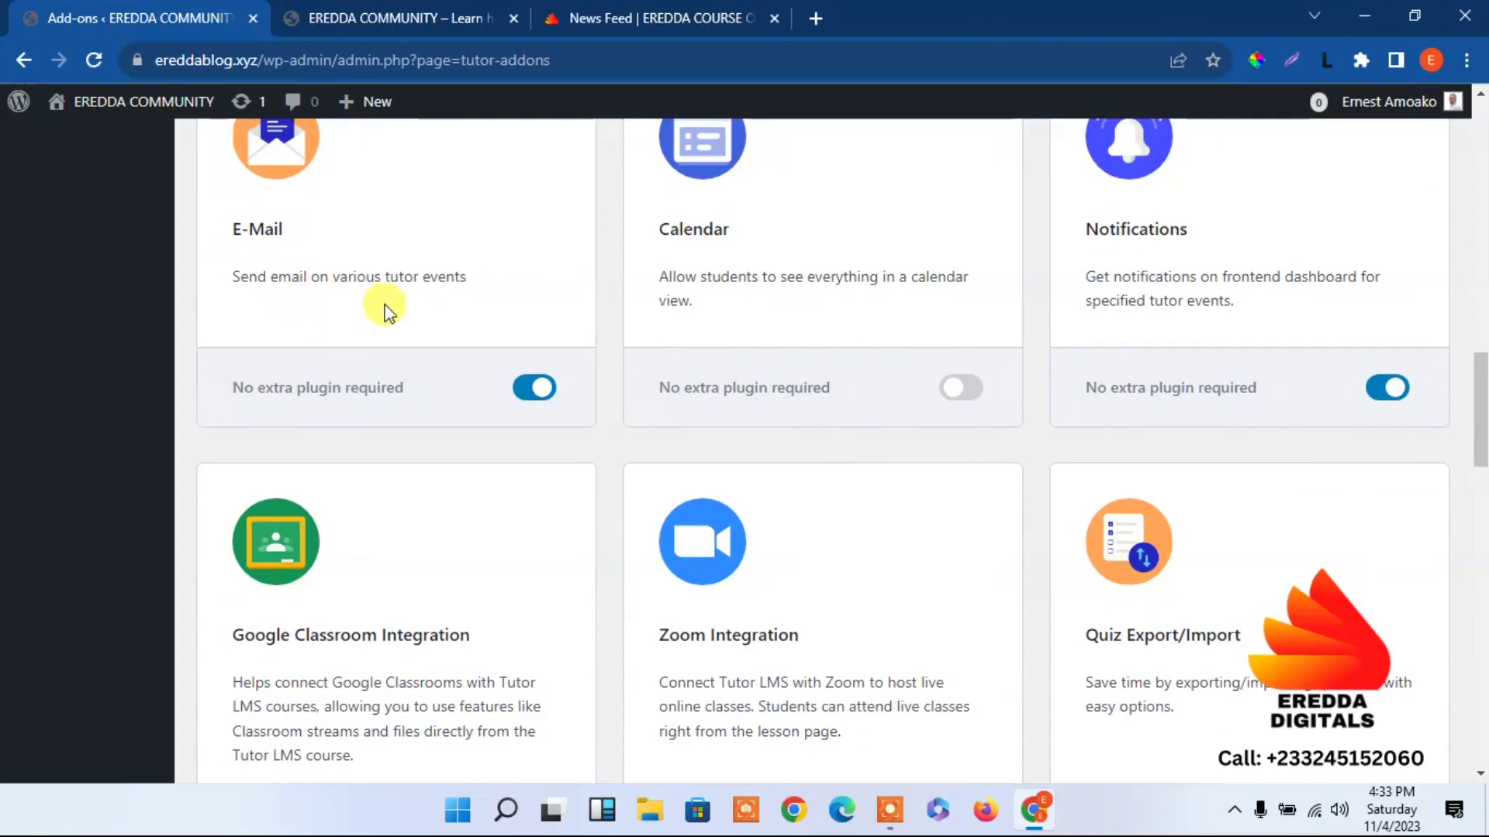
# Further down the add-on list, switch on the Enrollment, Certificate and Prerequisites toggles.
pyautogui.moveTo(1481, 397); pyautogui.dragTo(1481, 434)
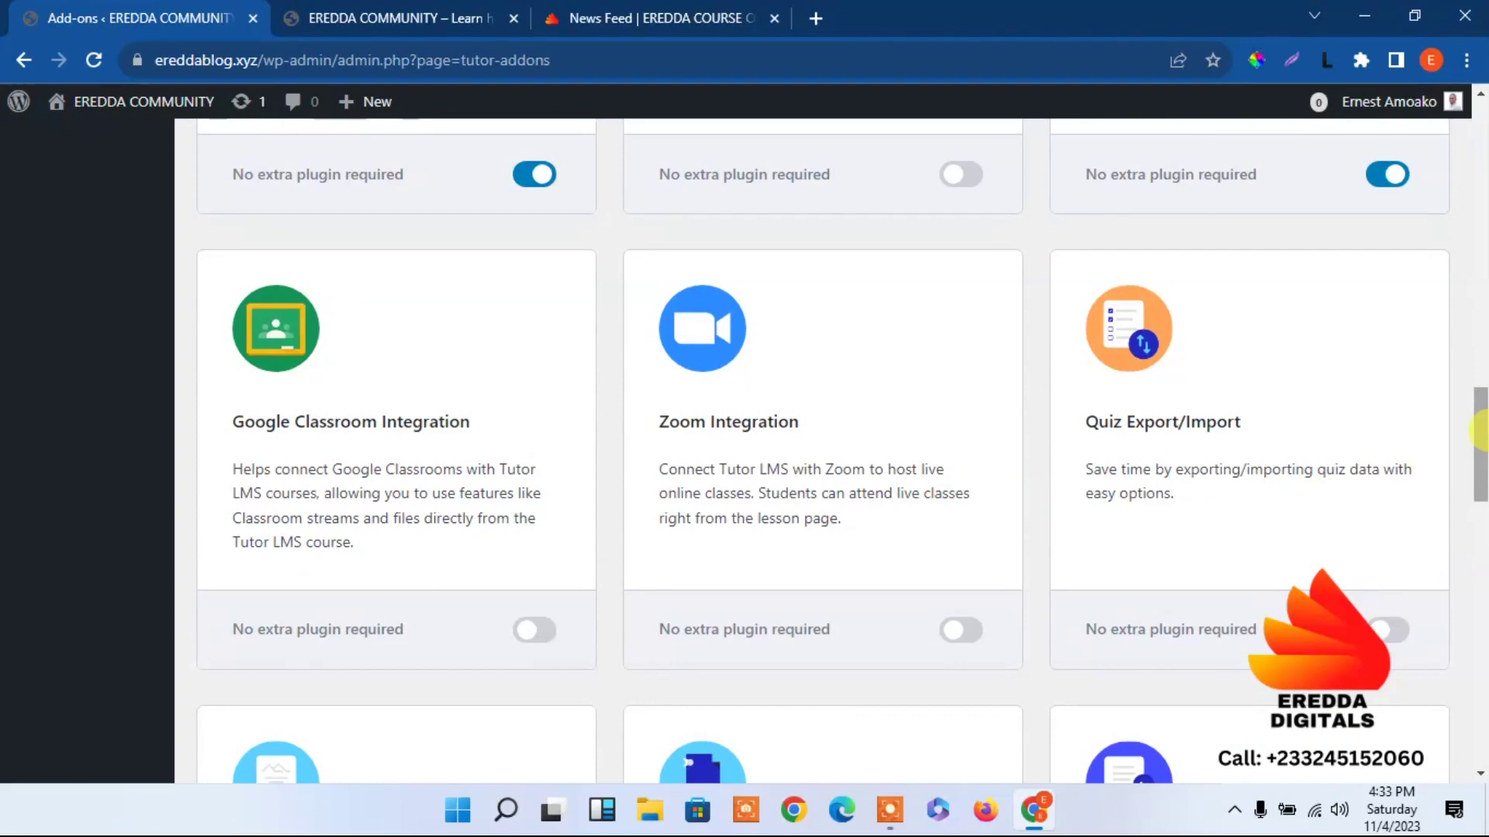
pyautogui.moveTo(1481, 434); pyautogui.dragTo(1475, 456)
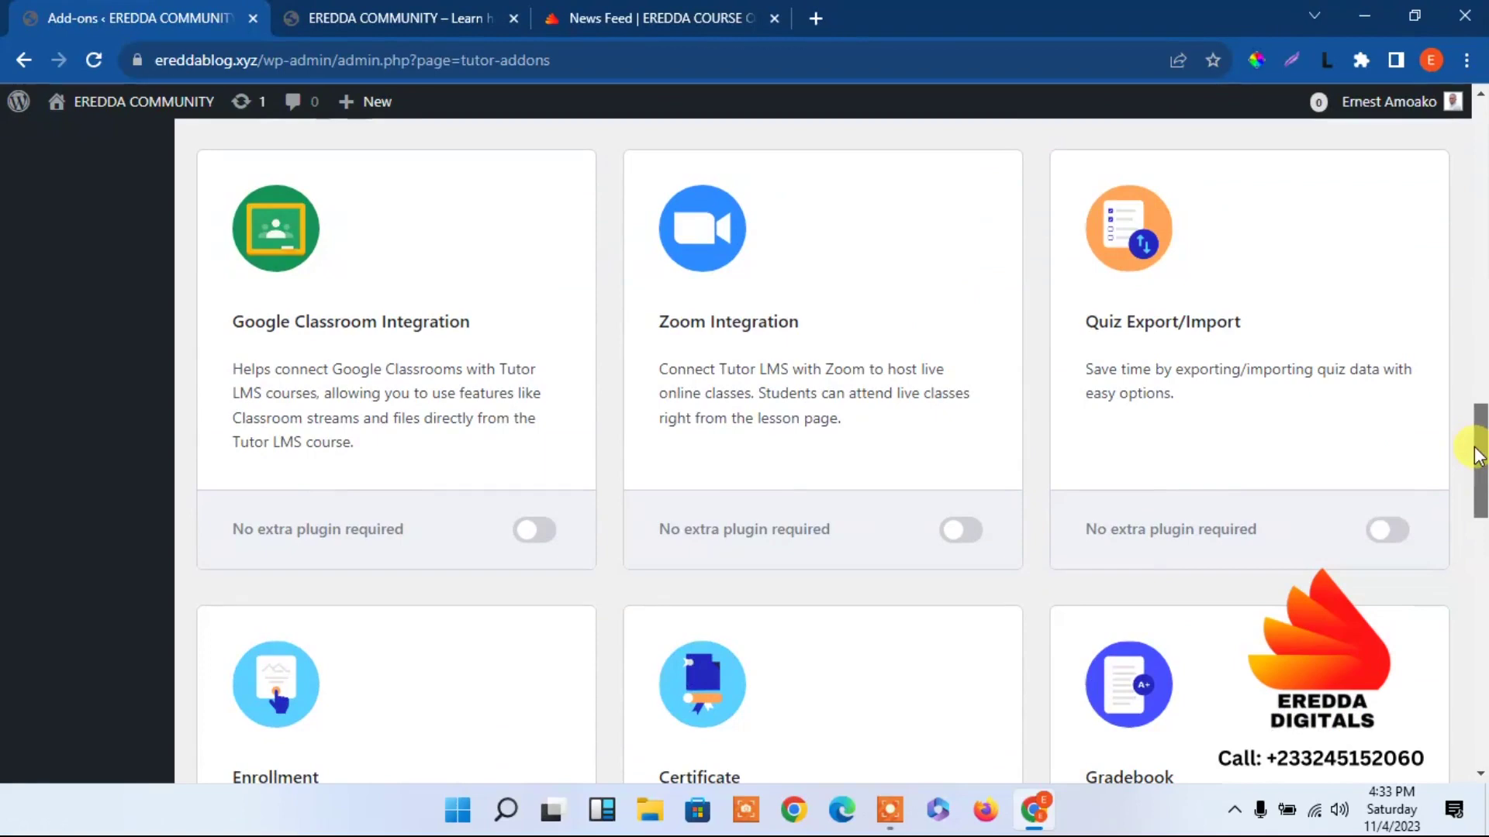
pyautogui.moveTo(1475, 456); pyautogui.dragTo(1478, 514)
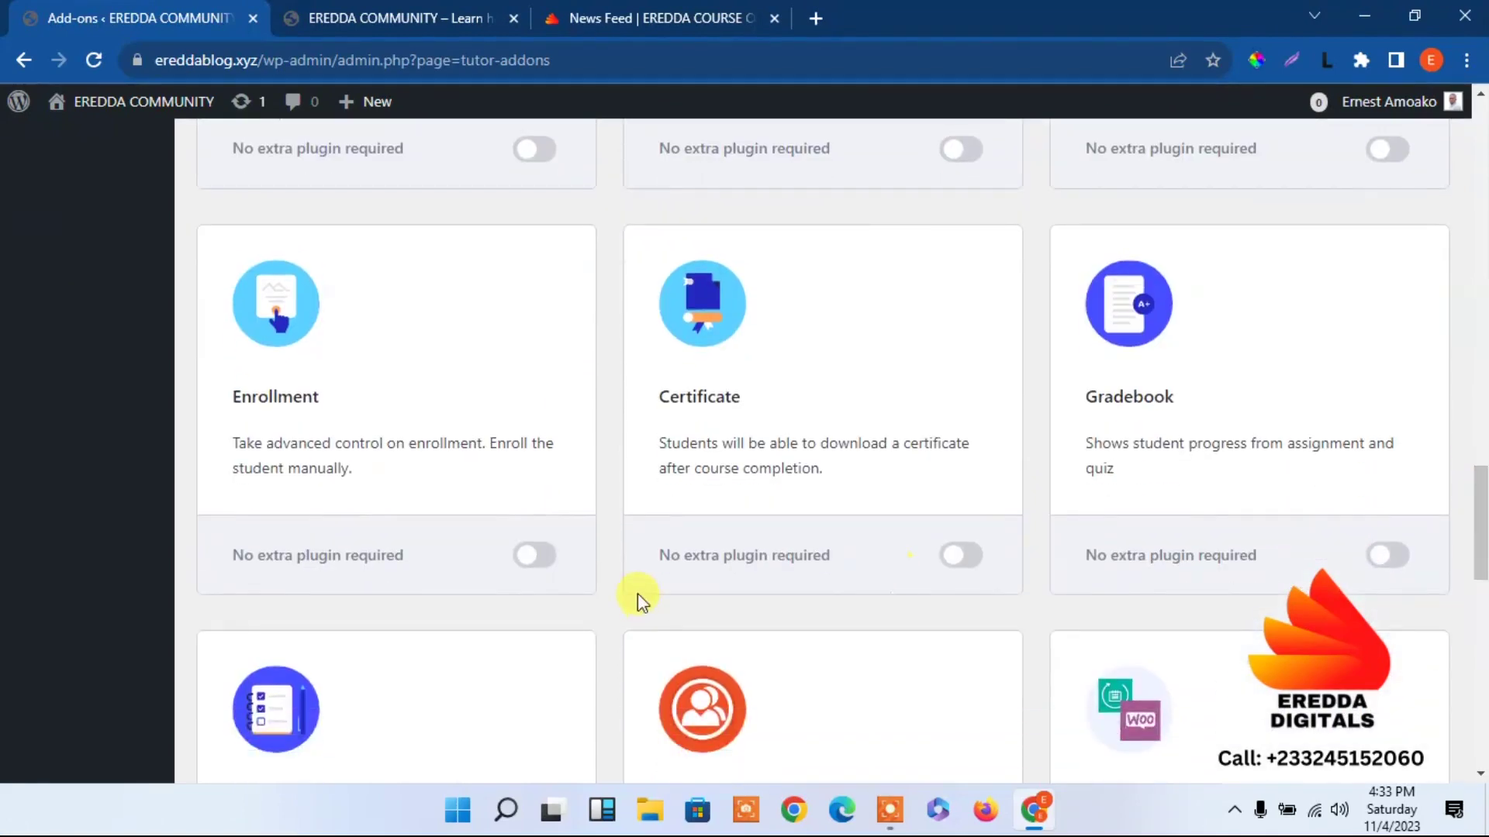
pyautogui.click(535, 555)
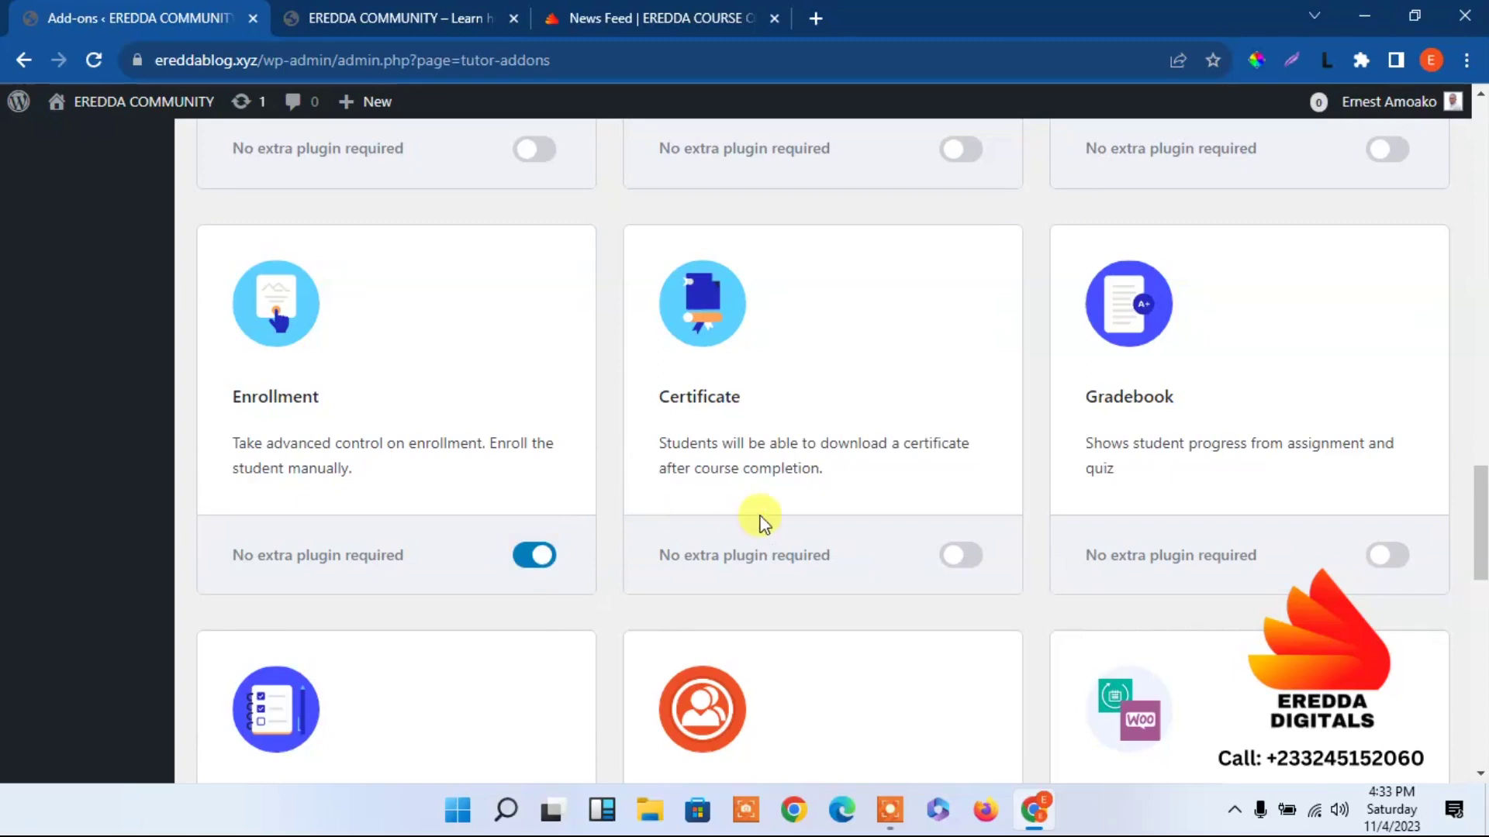
pyautogui.click(952, 557)
pyautogui.moveTo(1479, 504); pyautogui.dragTo(1481, 567)
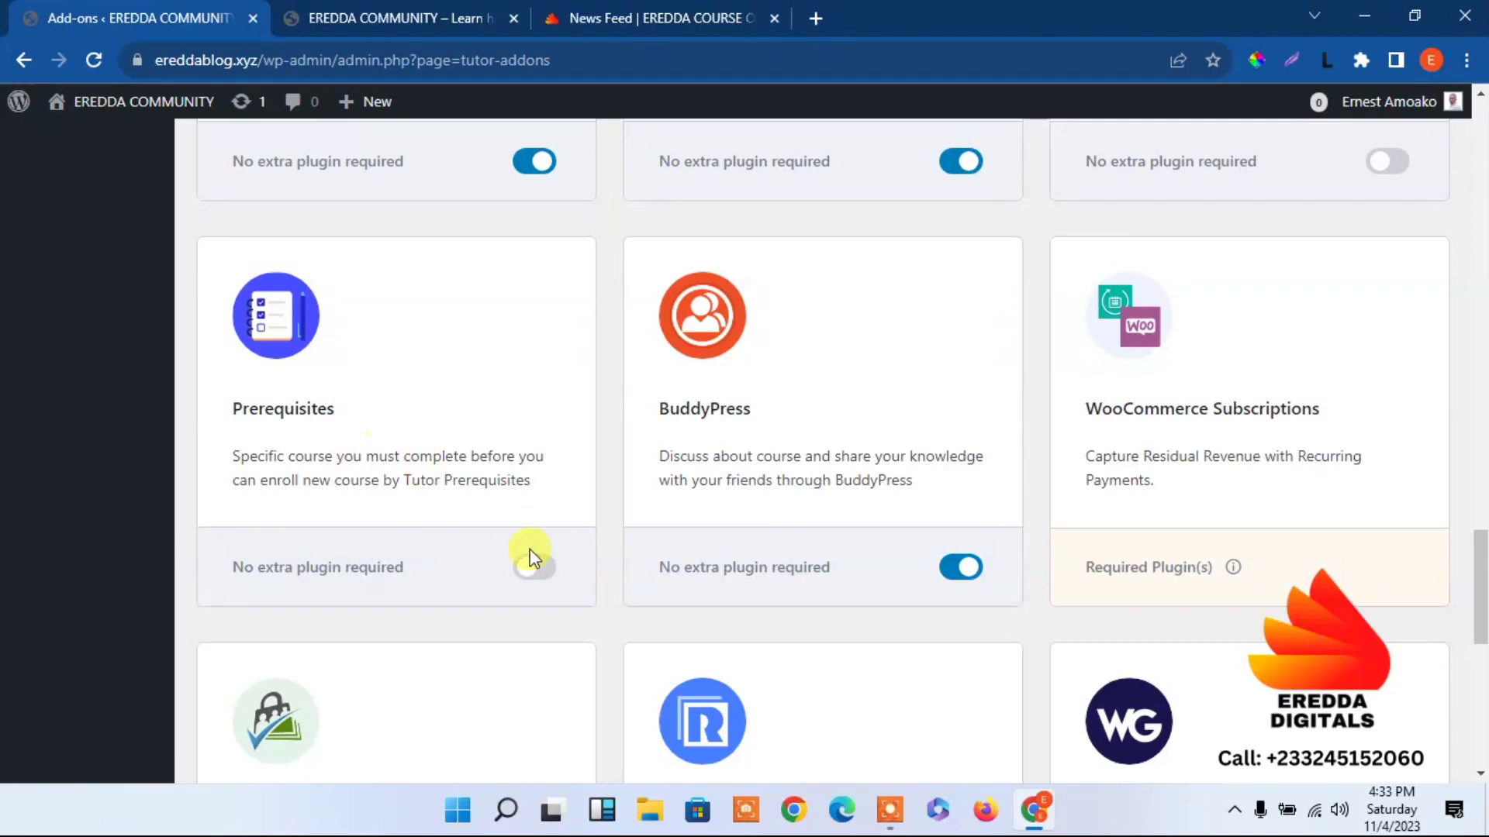
pyautogui.click(533, 580)
pyautogui.moveTo(1479, 589); pyautogui.dragTo(1427, 115)
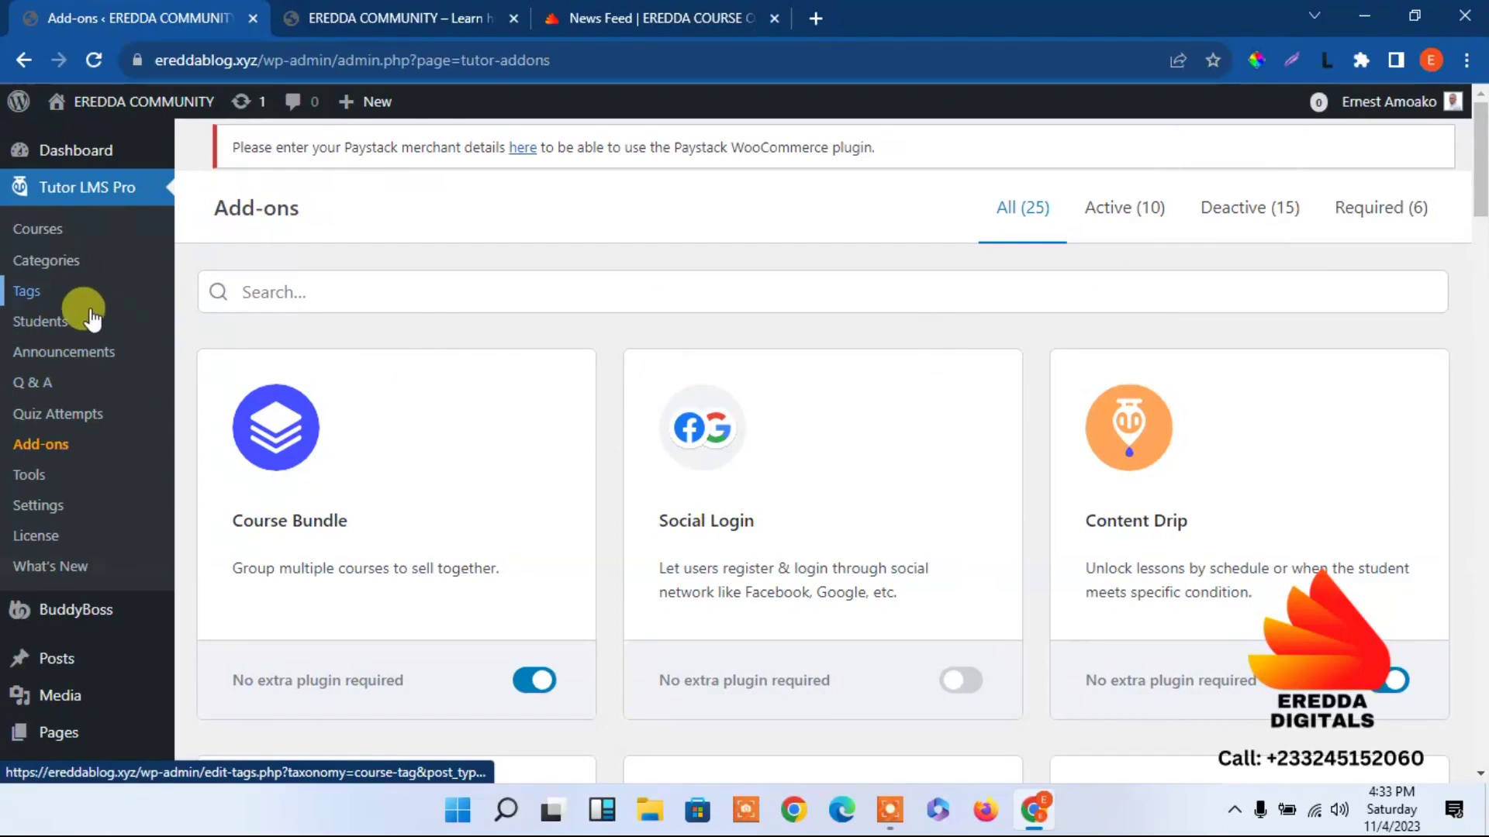
# Go to the Design tab of the Tutor LMS settings.
pyautogui.click(42, 508)
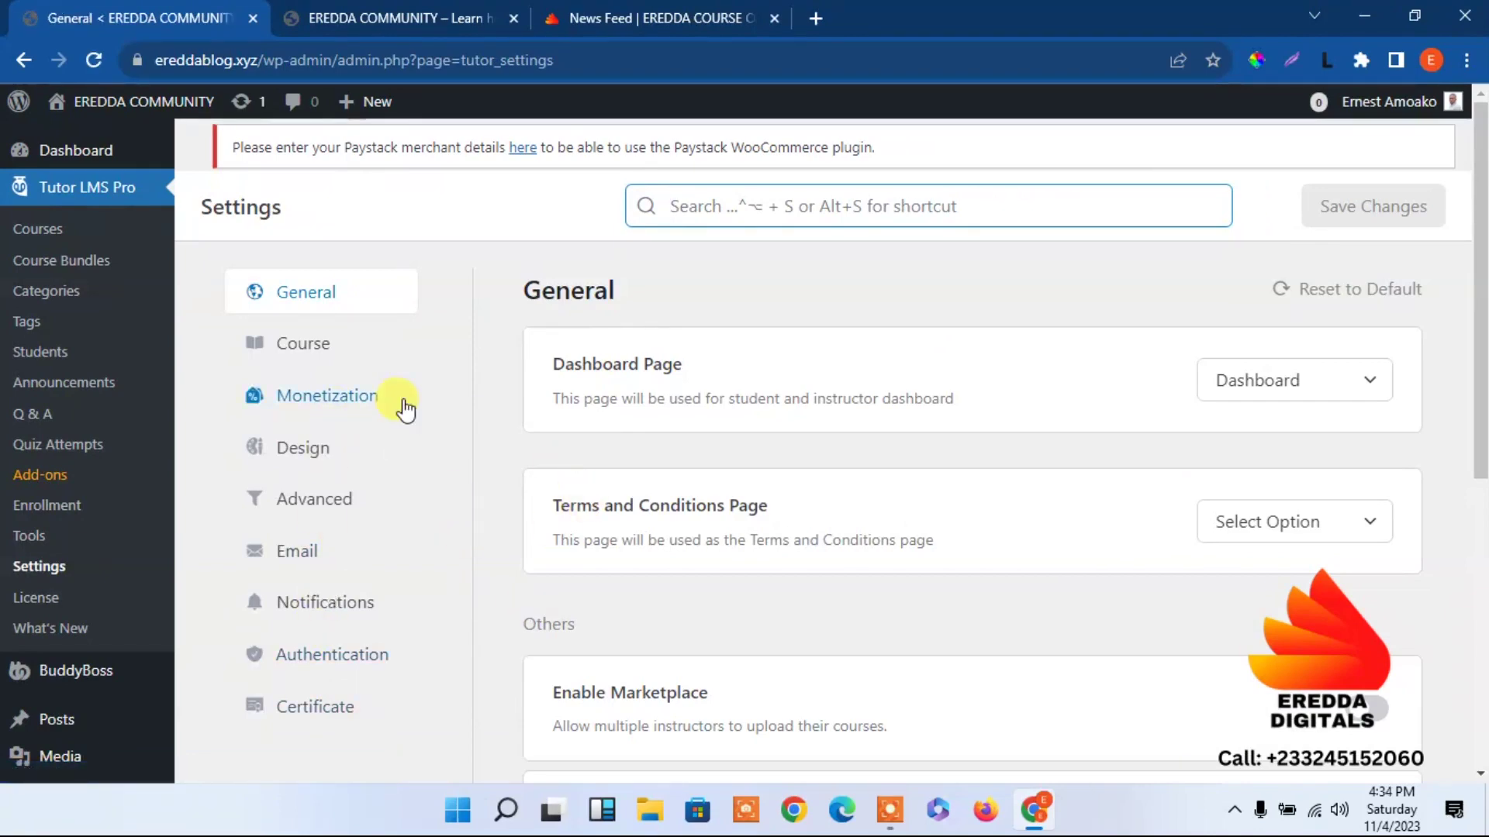
pyautogui.click(339, 457)
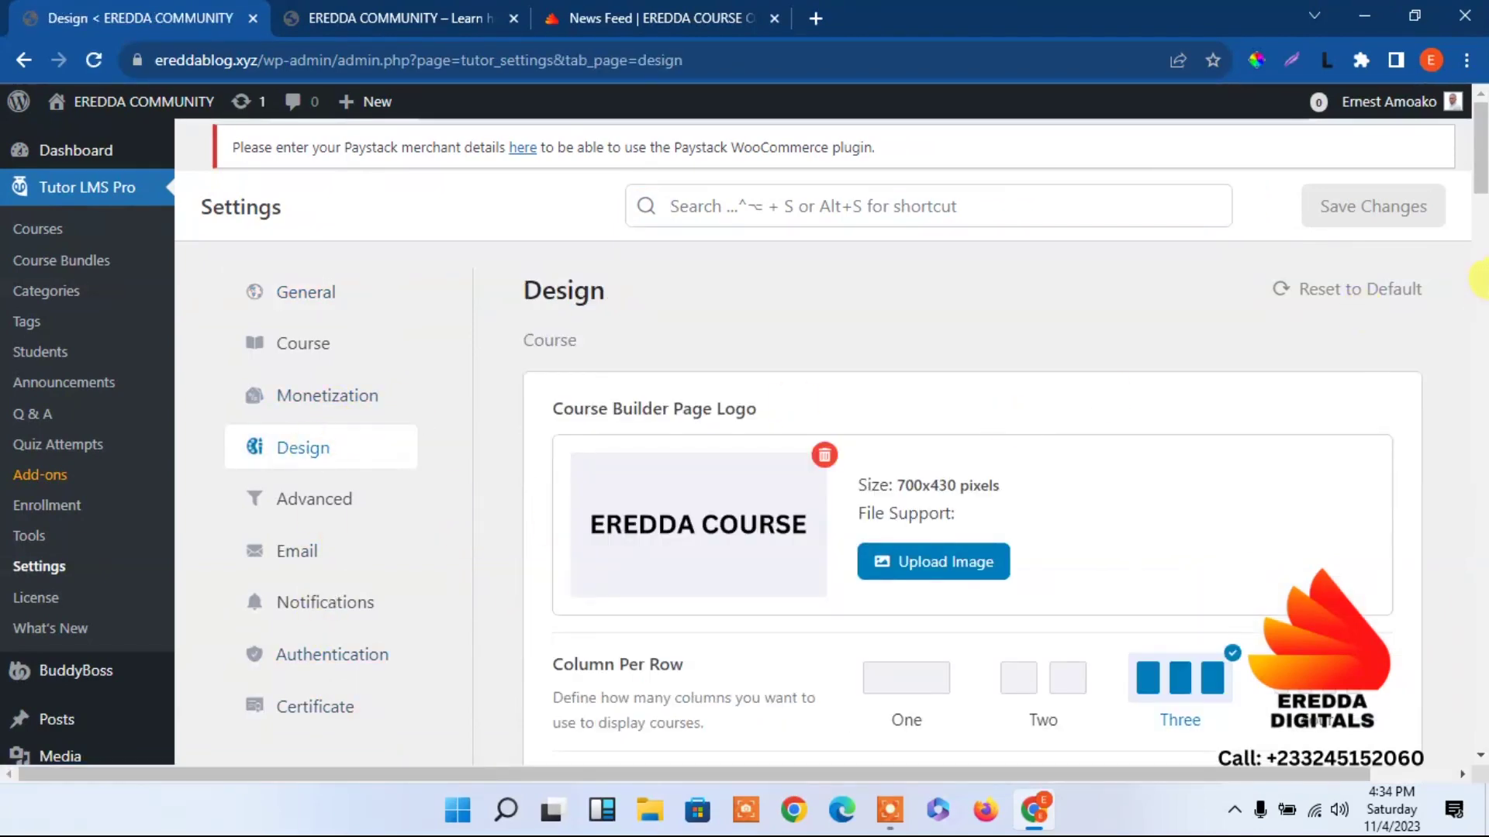
pyautogui.moveTo(1481, 172); pyautogui.dragTo(1481, 602)
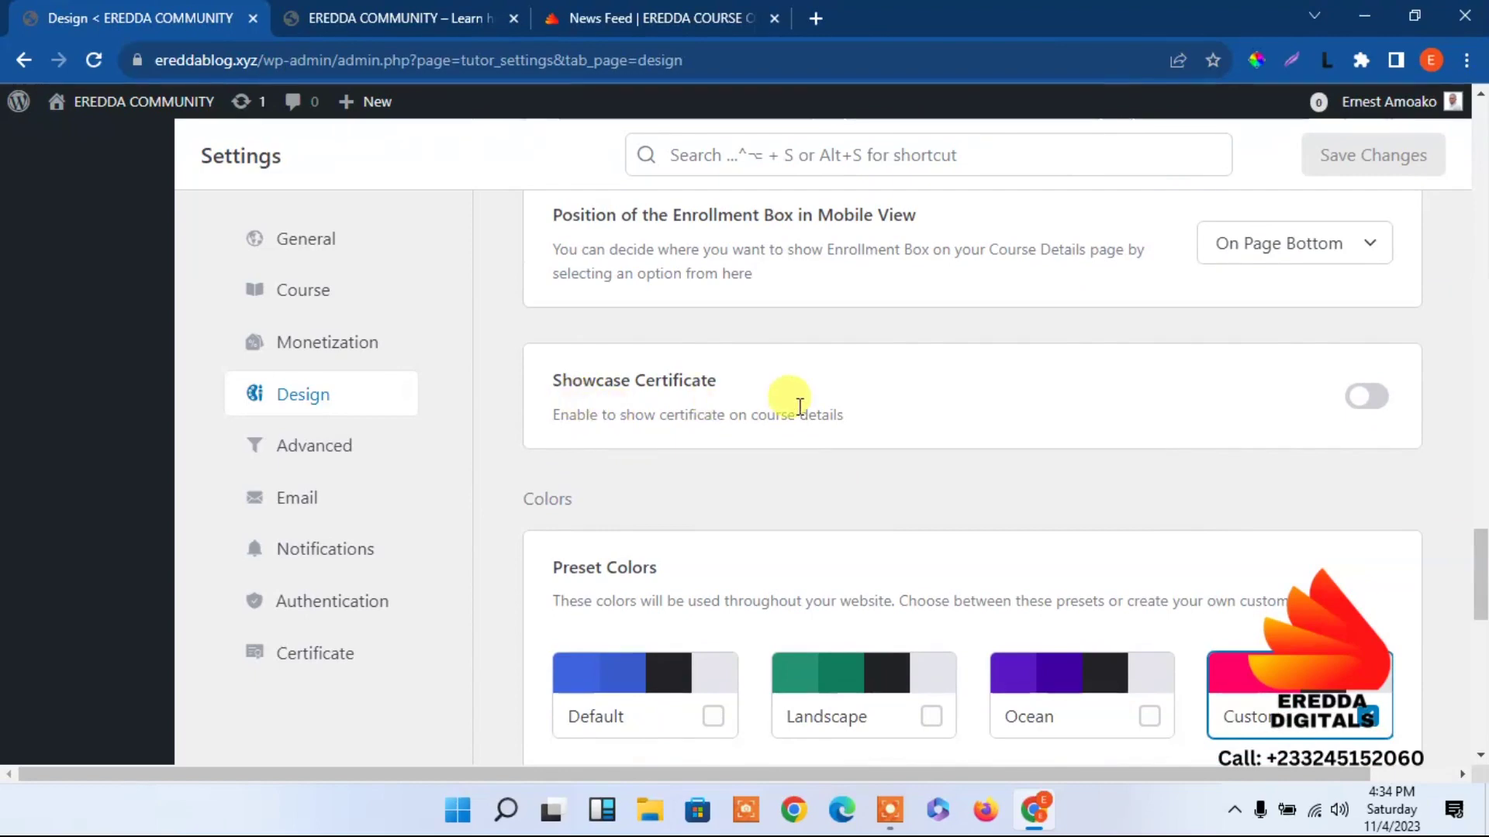
# Enable Showcase Certificate on course details pages and save the Design settings.
pyautogui.click(1351, 396)
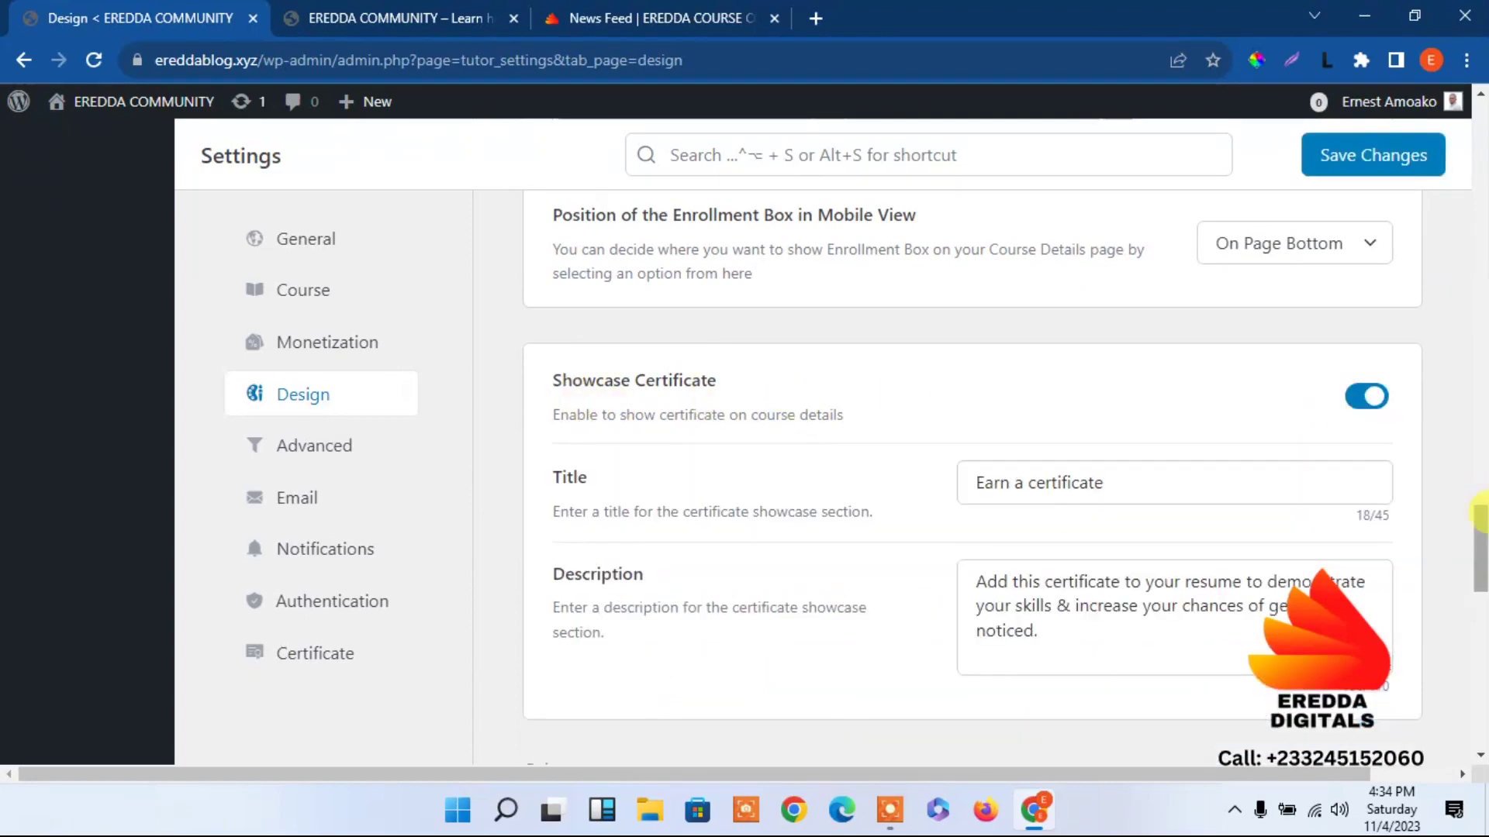
pyautogui.scroll(-3, 1481, 543)
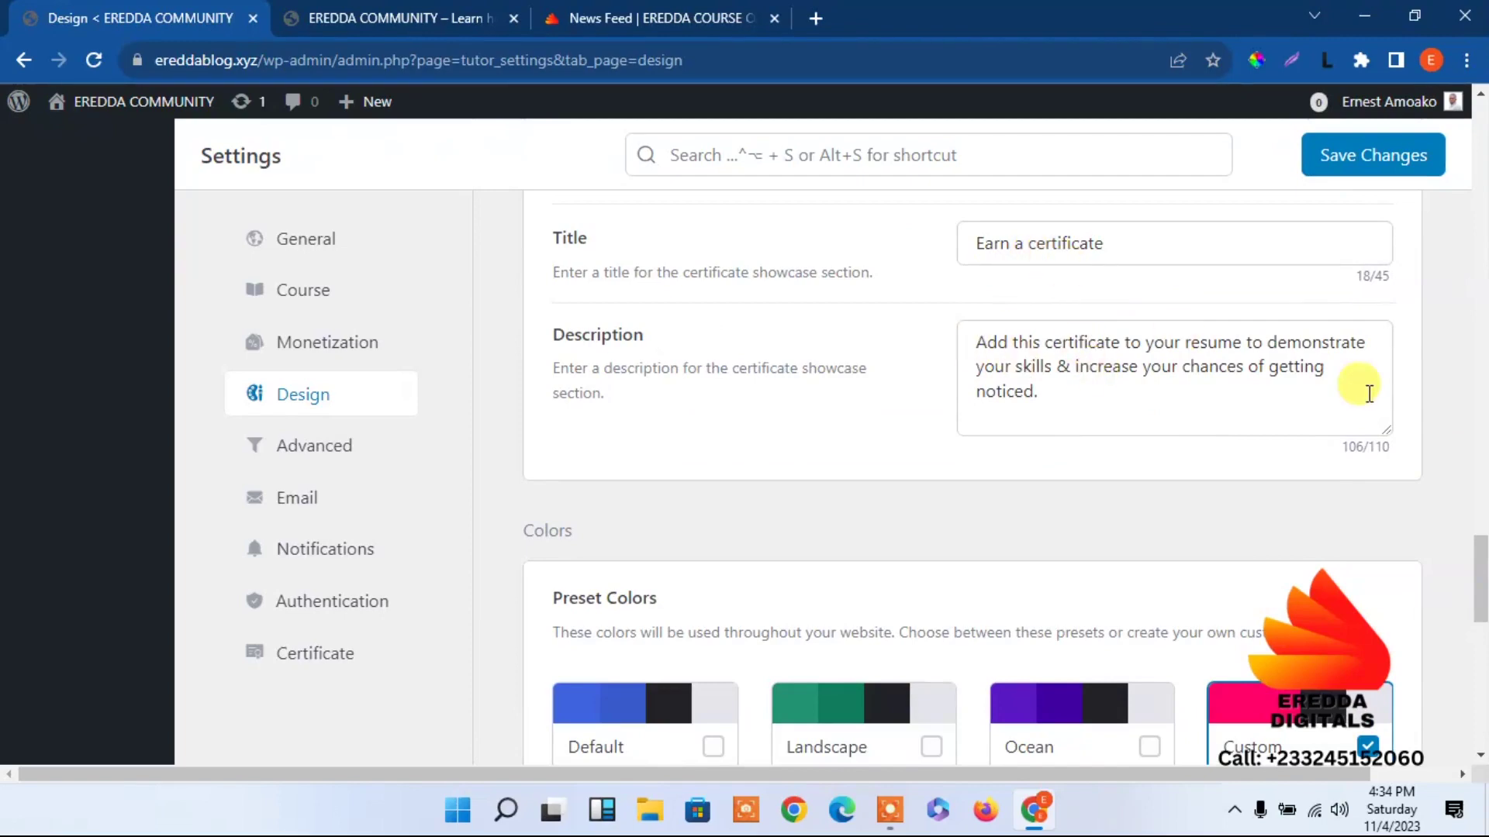
pyautogui.scroll(-12, 1480, 500)
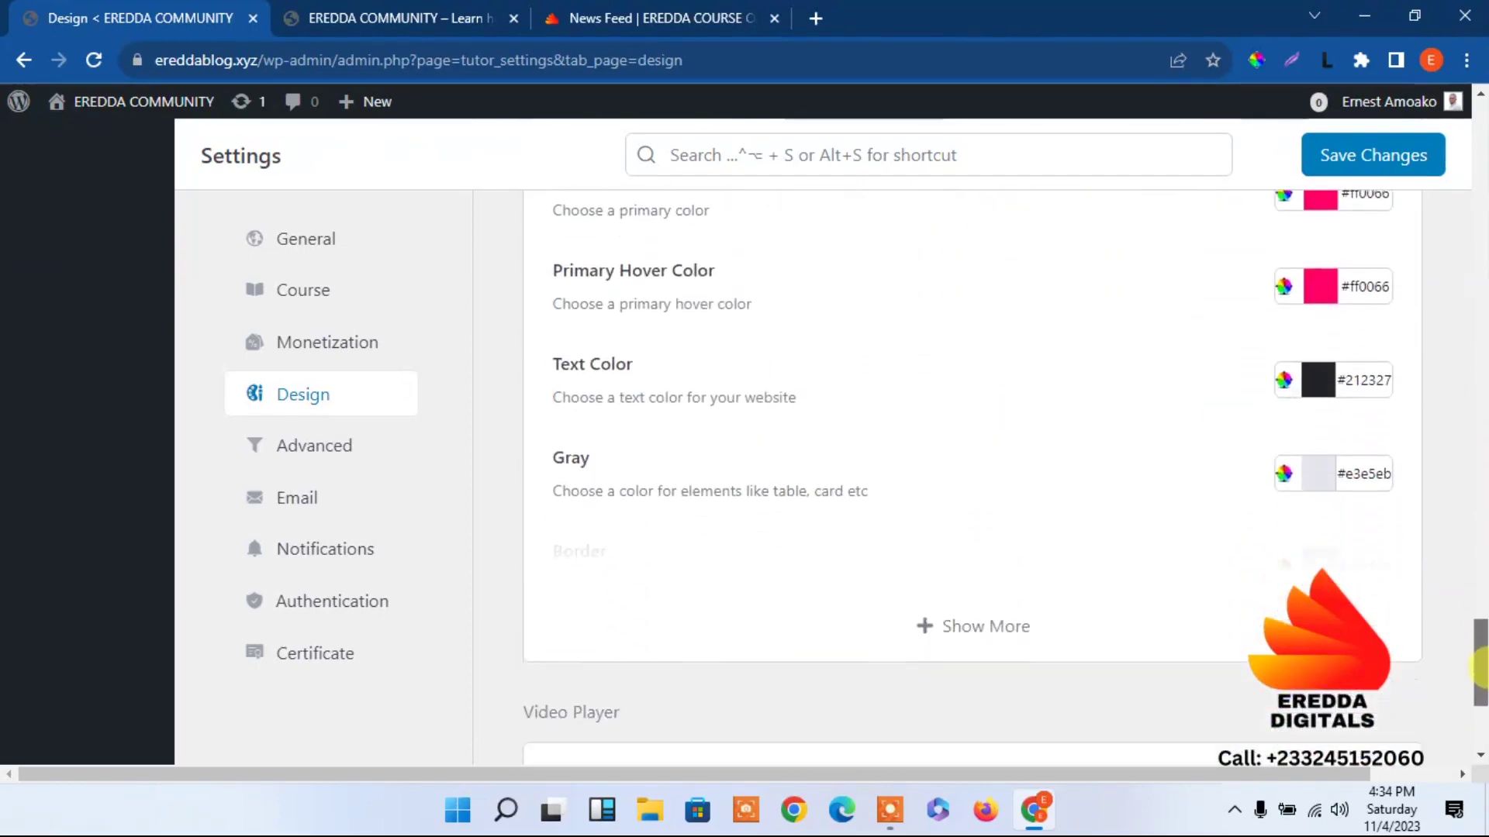
pyautogui.click(1346, 156)
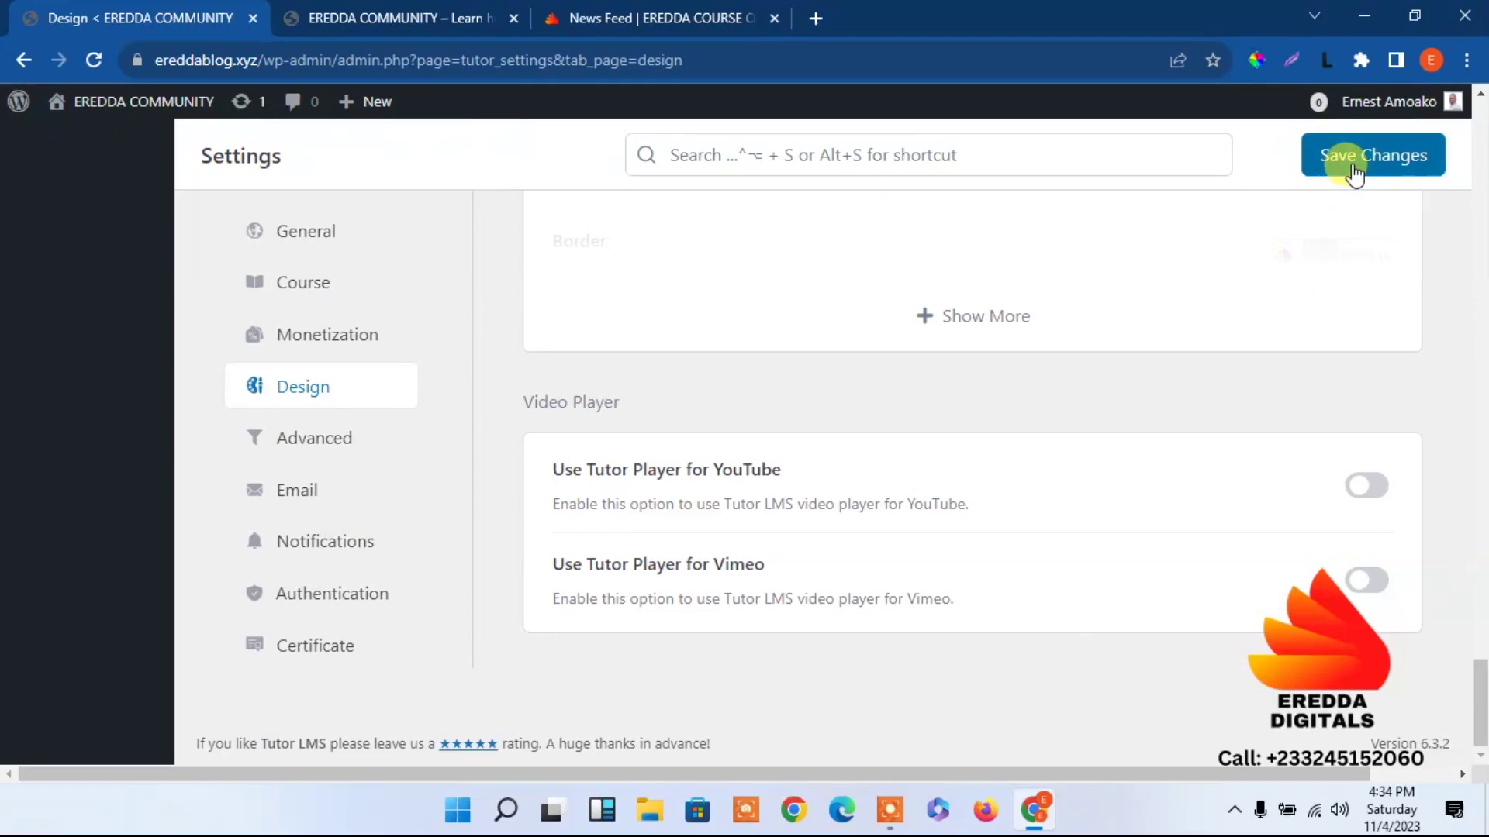
pyautogui.moveTo(1478, 725); pyautogui.dragTo(1481, 686)
pyautogui.click(284, 507)
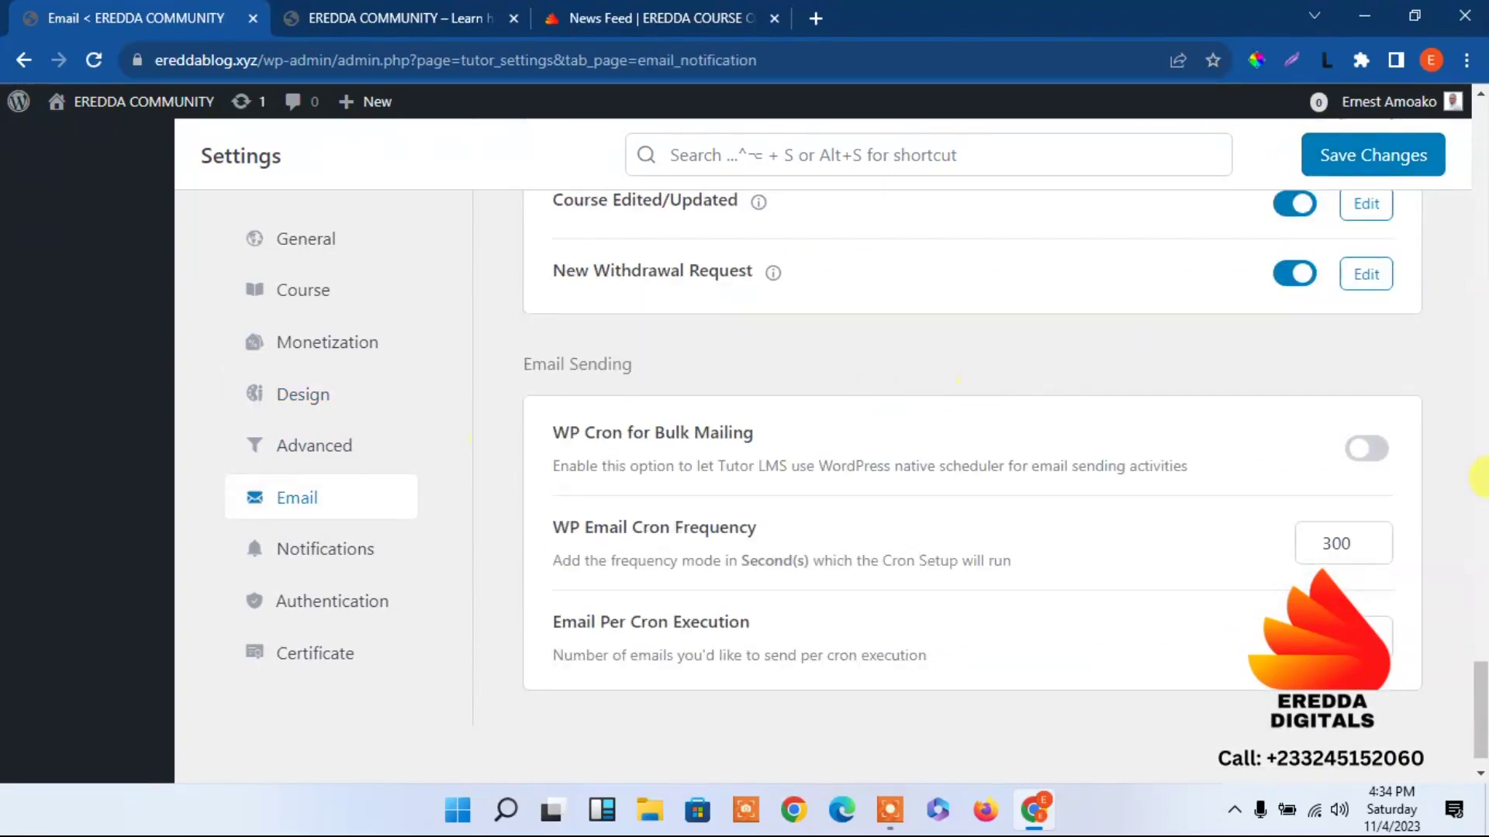
pyautogui.moveTo(1482, 673); pyautogui.dragTo(1446, 136)
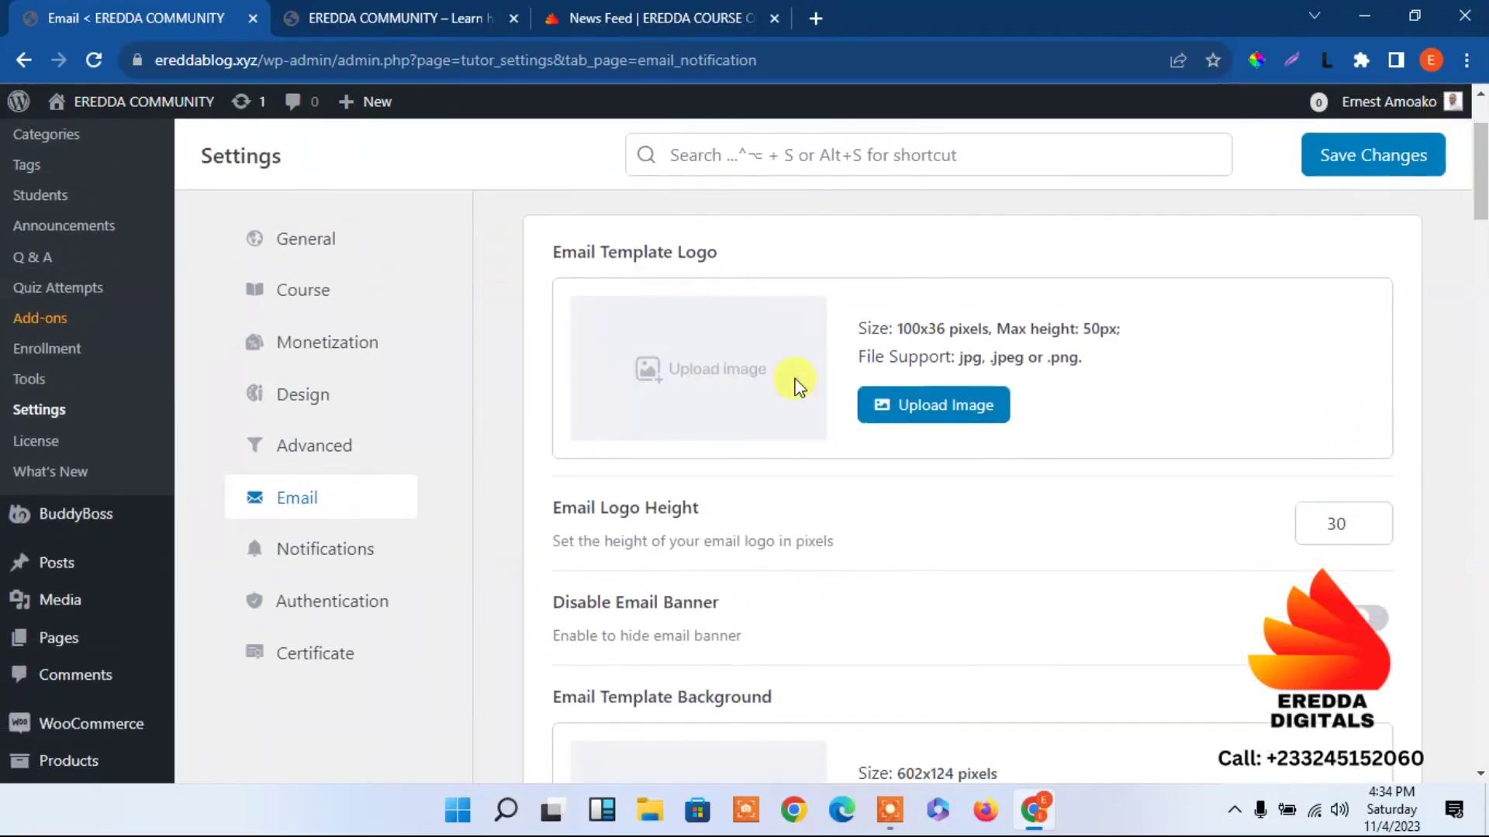
pyautogui.click(907, 403)
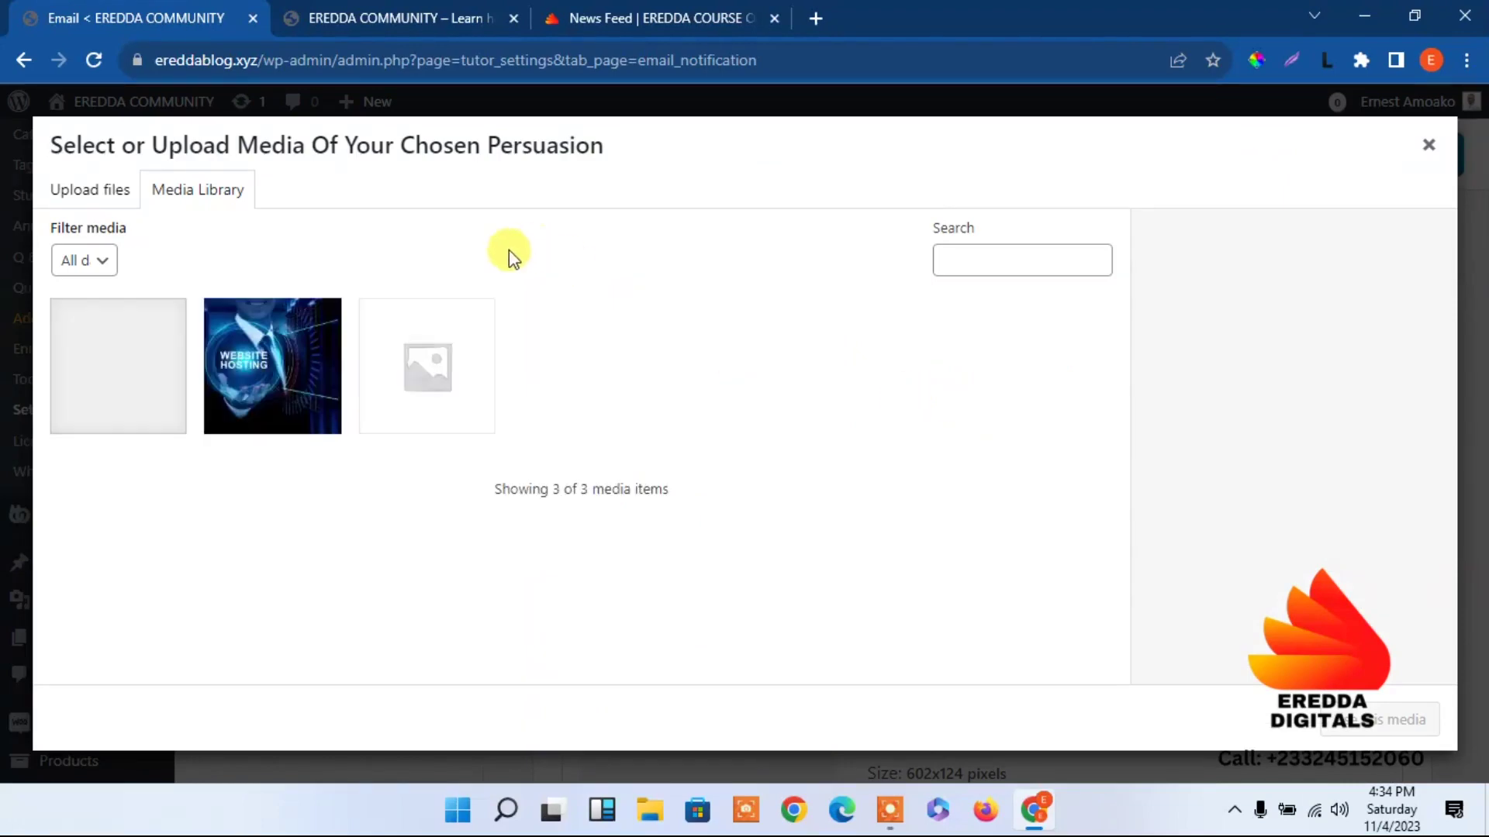
pyautogui.click(147, 383)
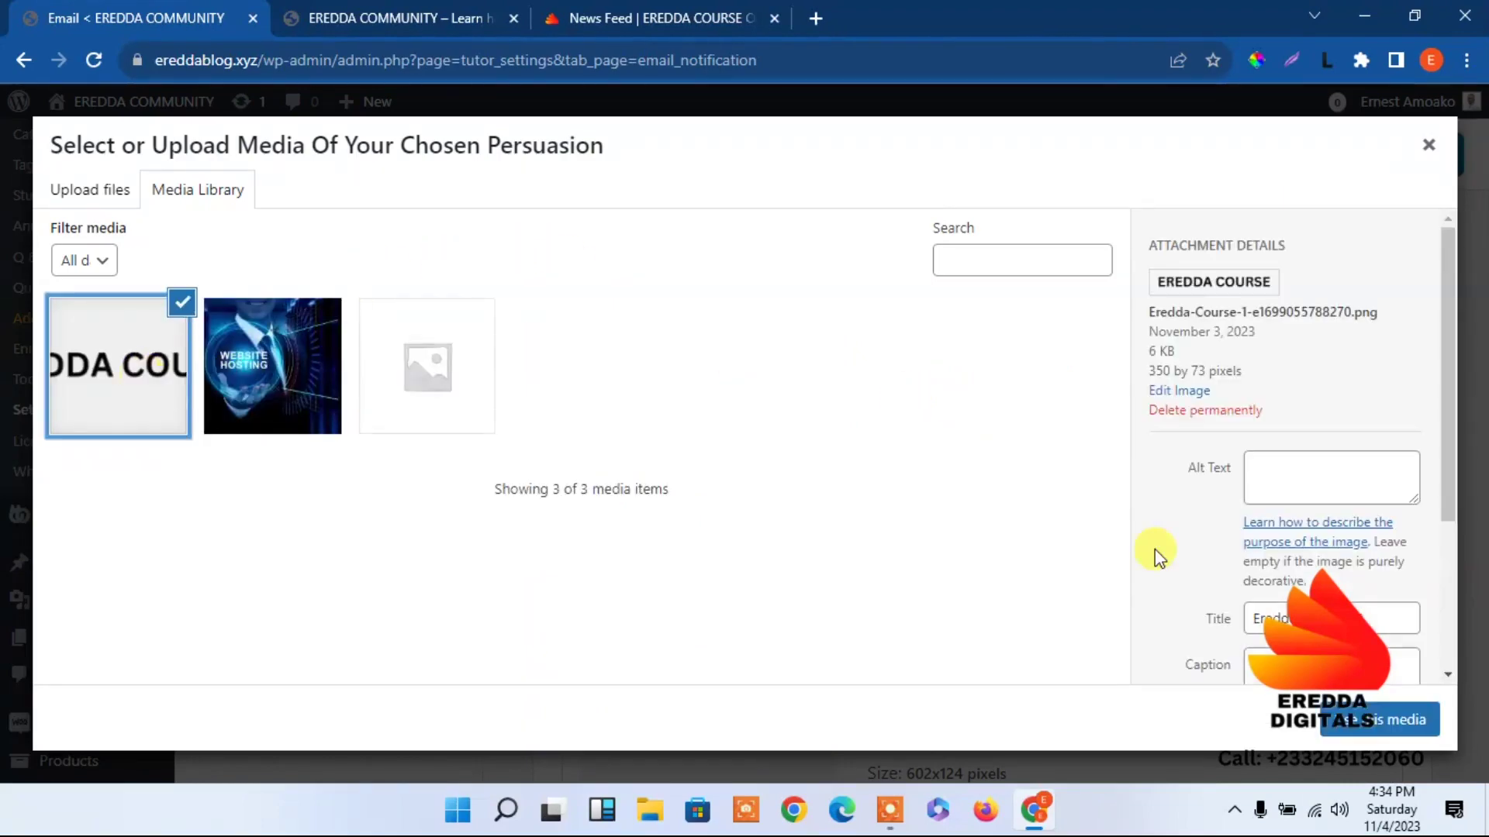
pyautogui.click(1357, 723)
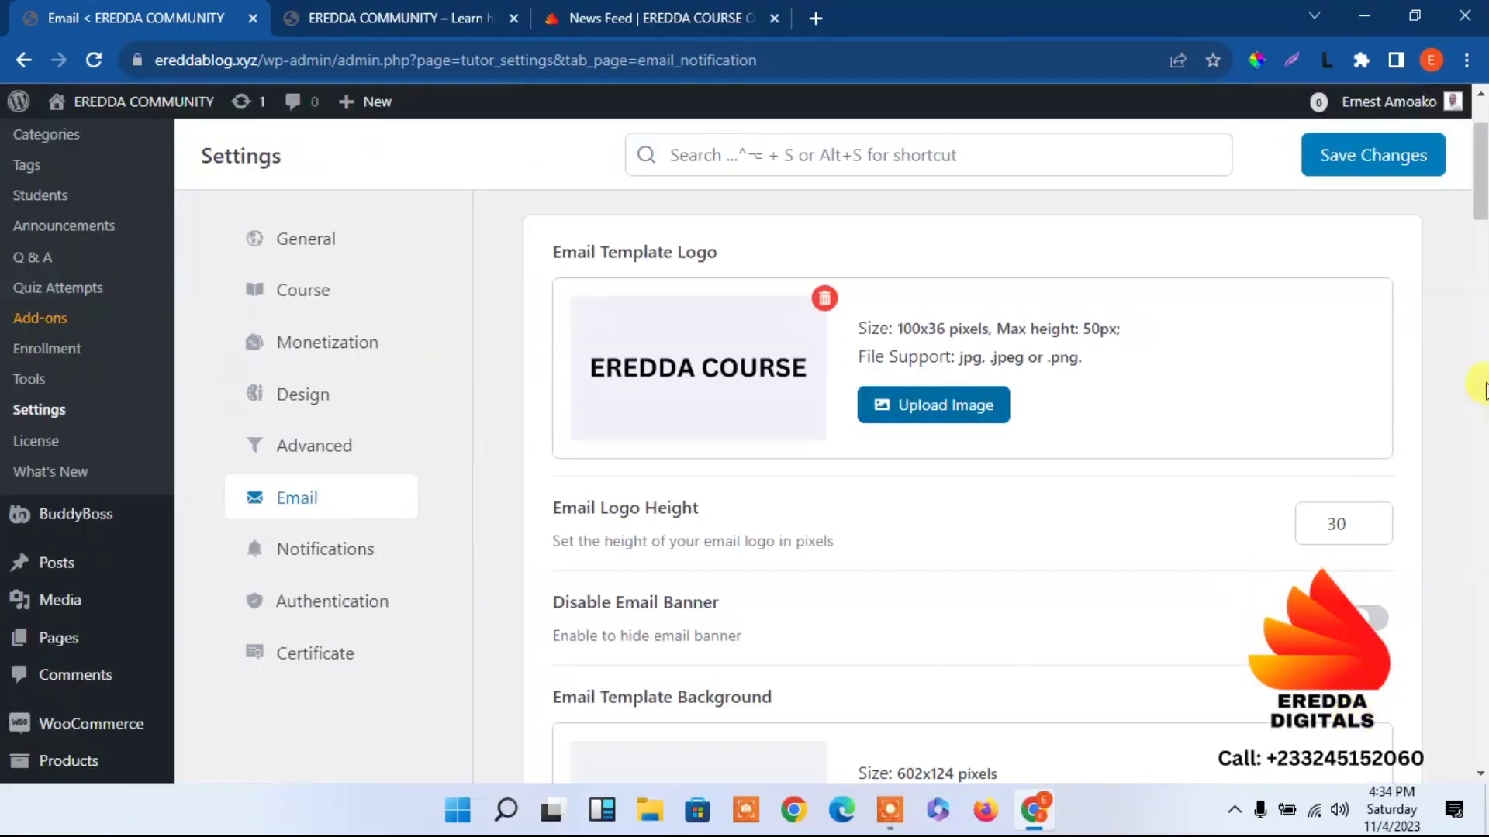
pyautogui.scroll(-3, 1482, 207)
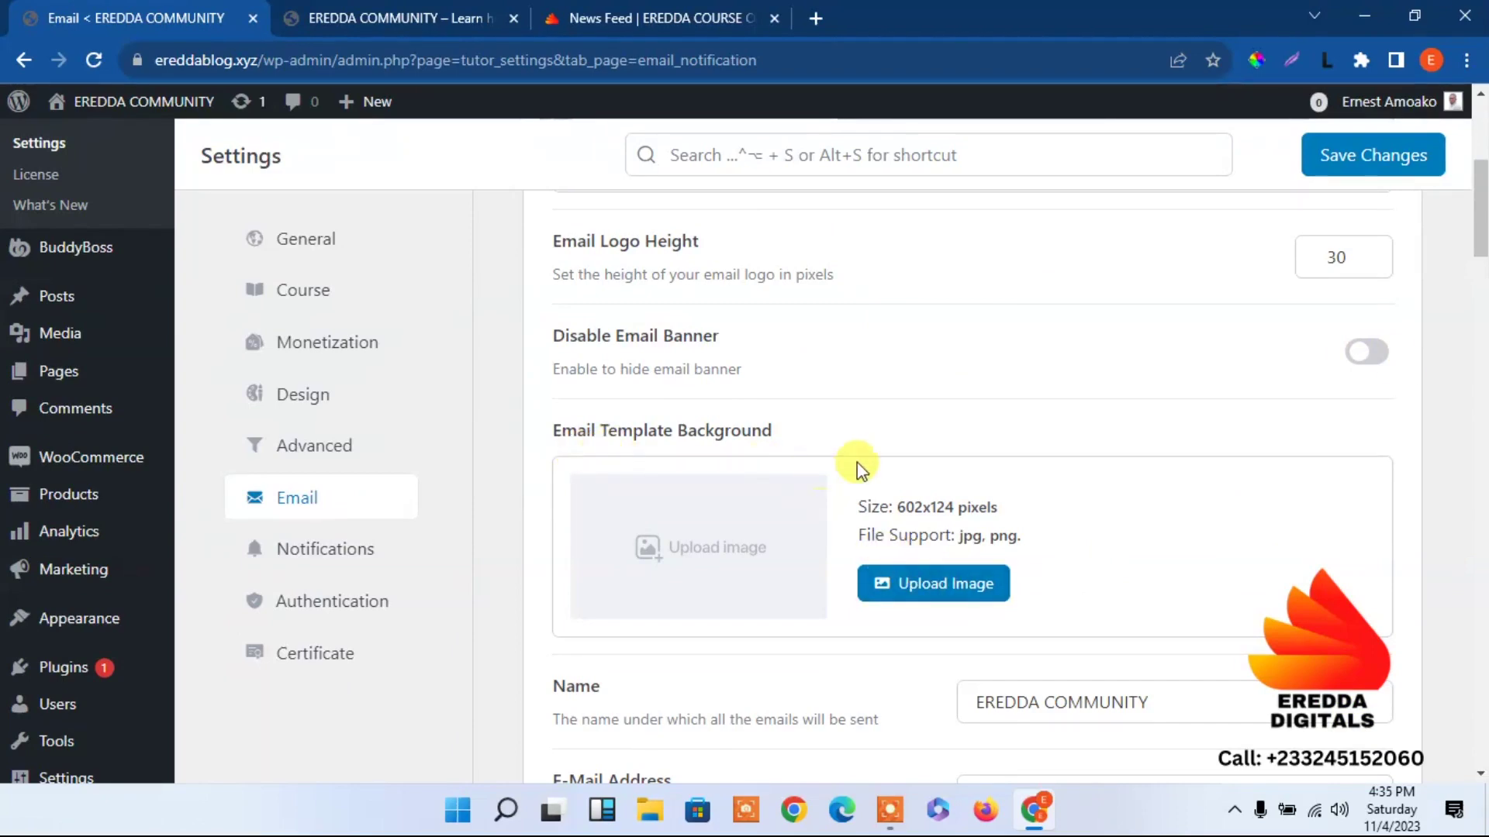
pyautogui.scroll(-5, 1480, 246)
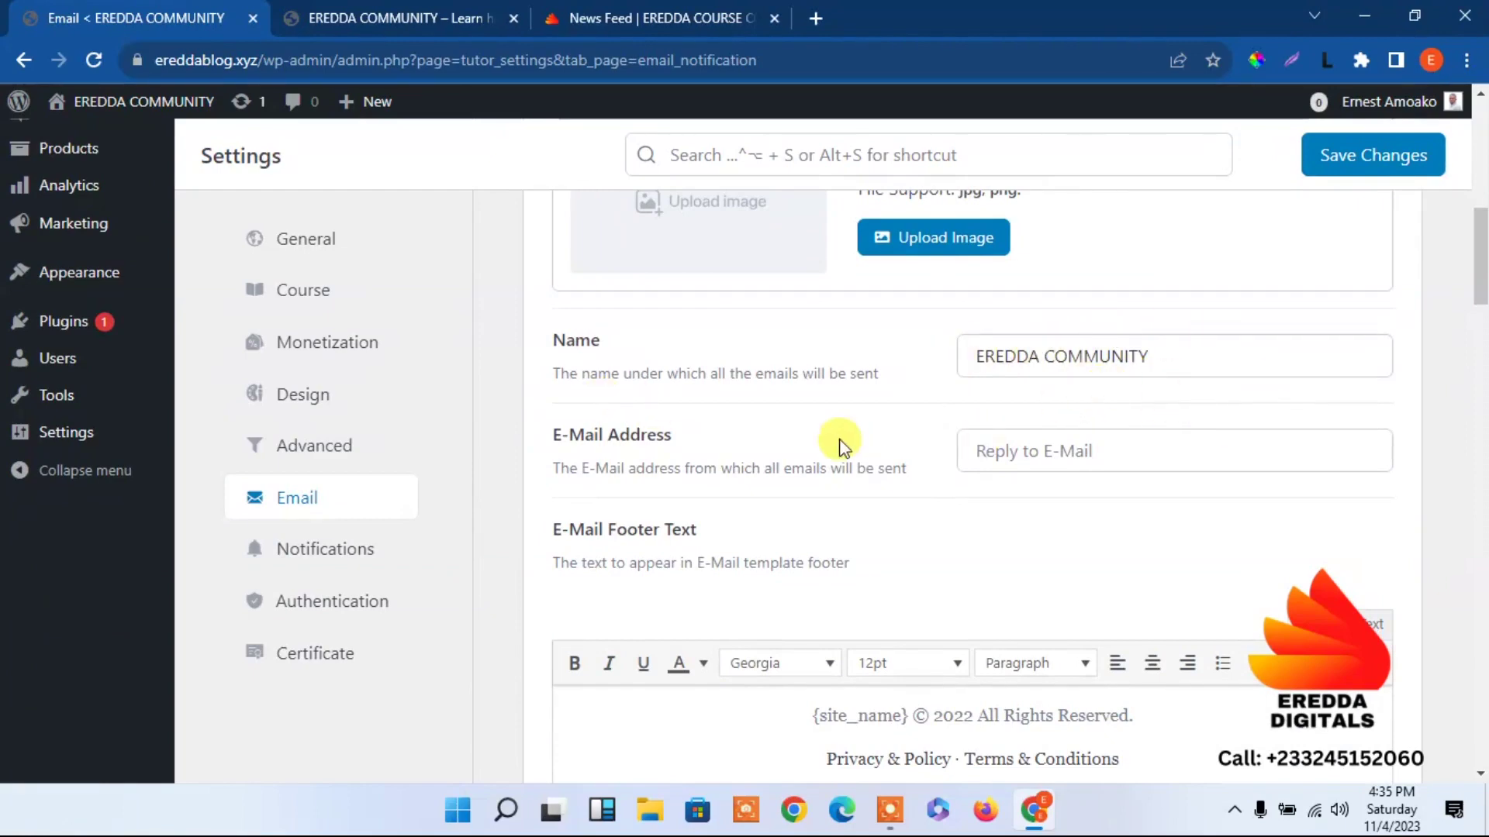
# Enter the site's sender address in the E-Mail Address field.
pyautogui.click(1008, 448)
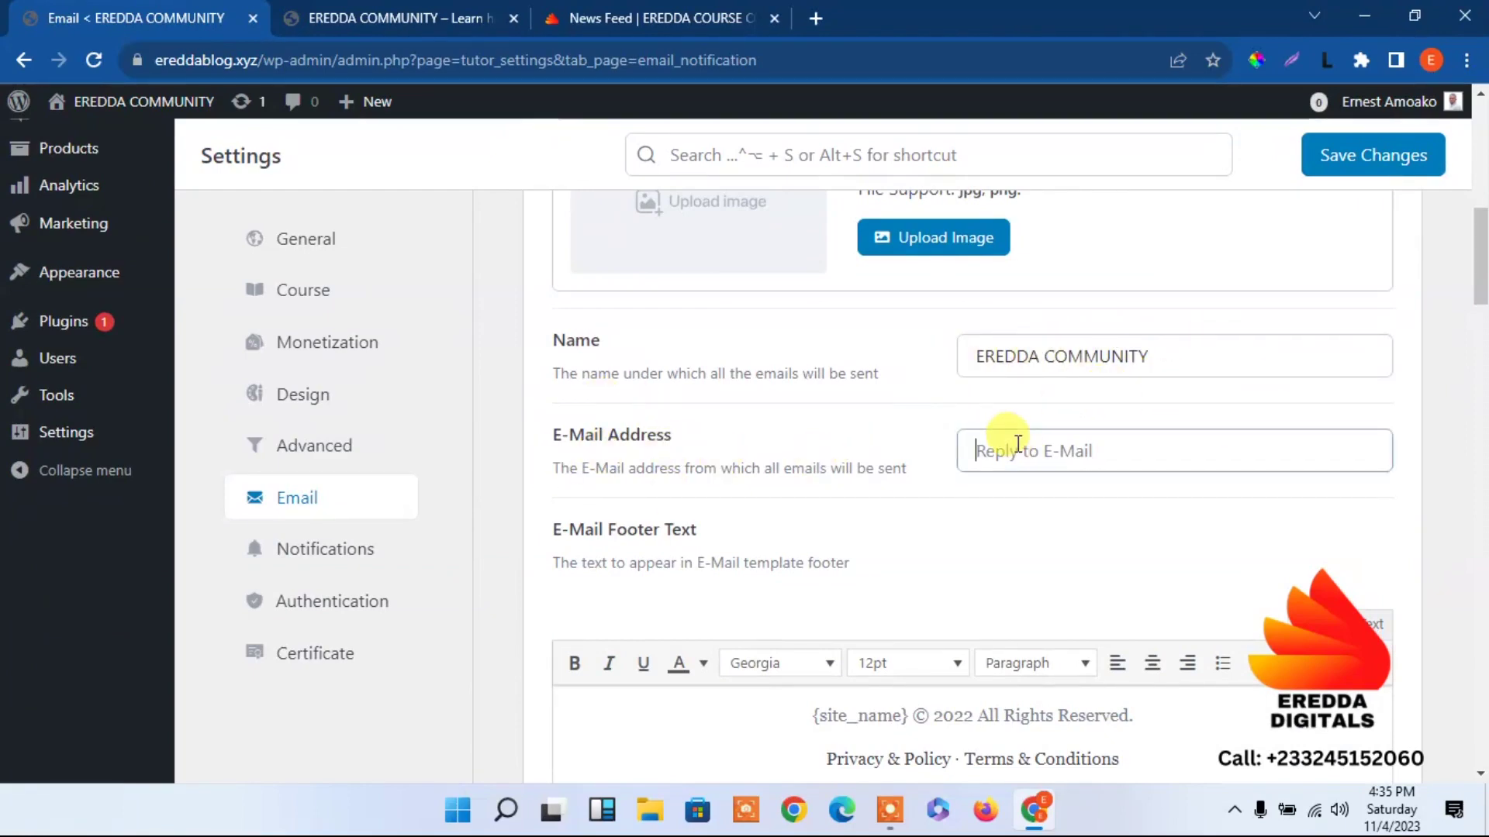
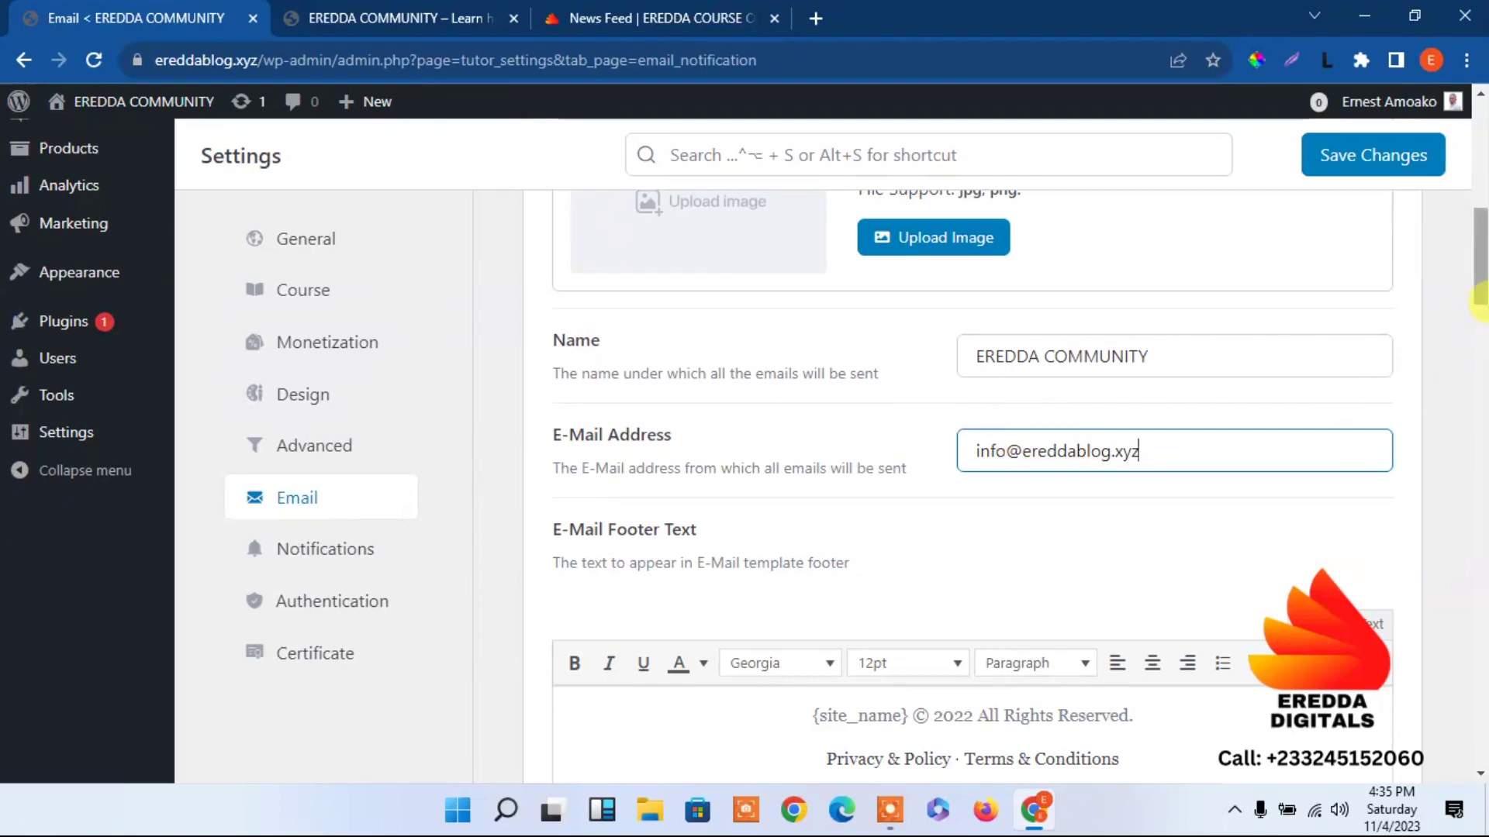
pyautogui.scroll(-3, 1477, 298)
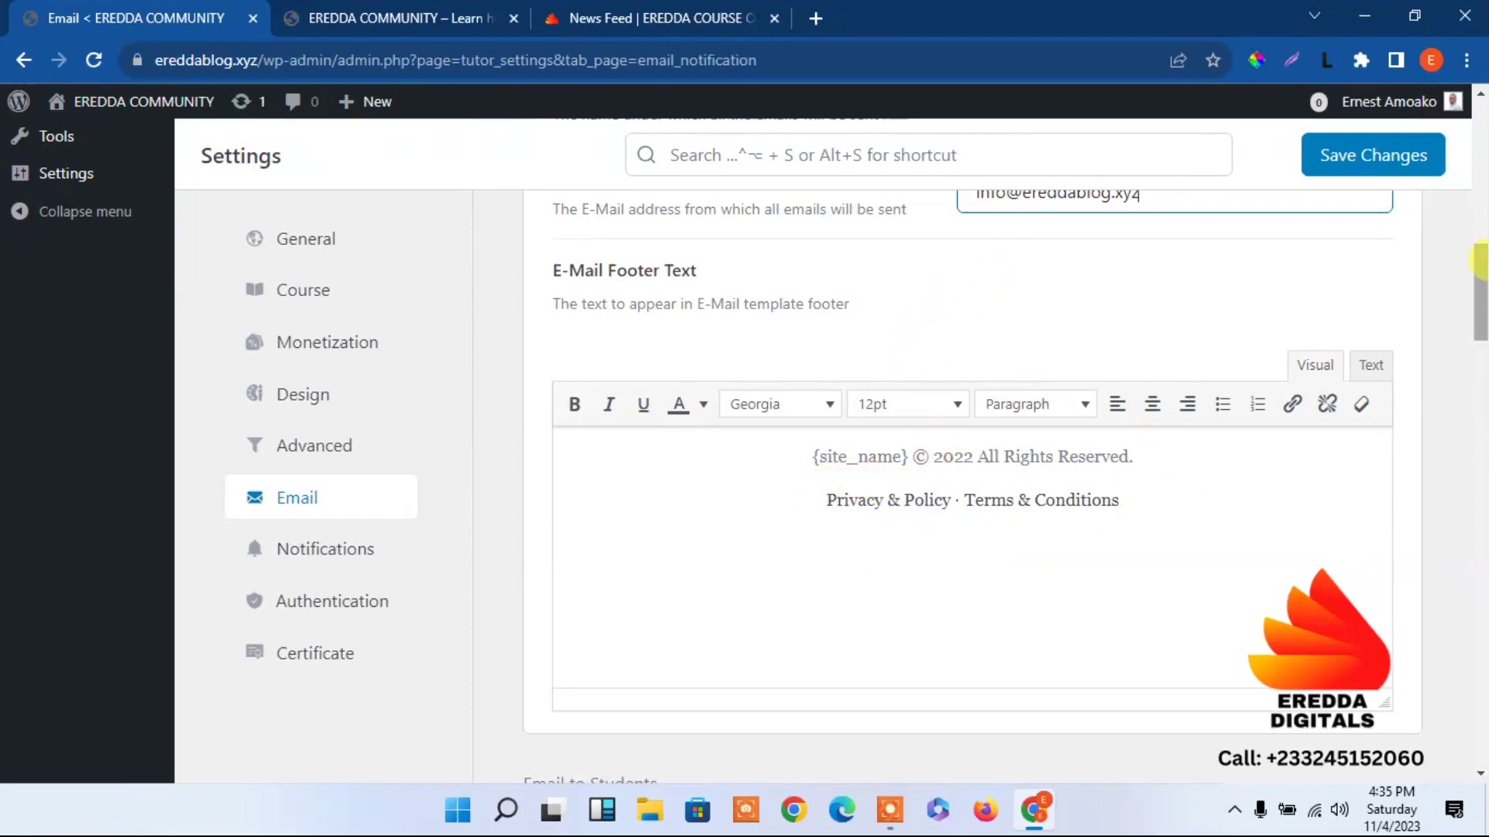
pyautogui.scroll(-2, 1481, 291)
pyautogui.moveTo(1481, 291); pyautogui.dragTo(1481, 334)
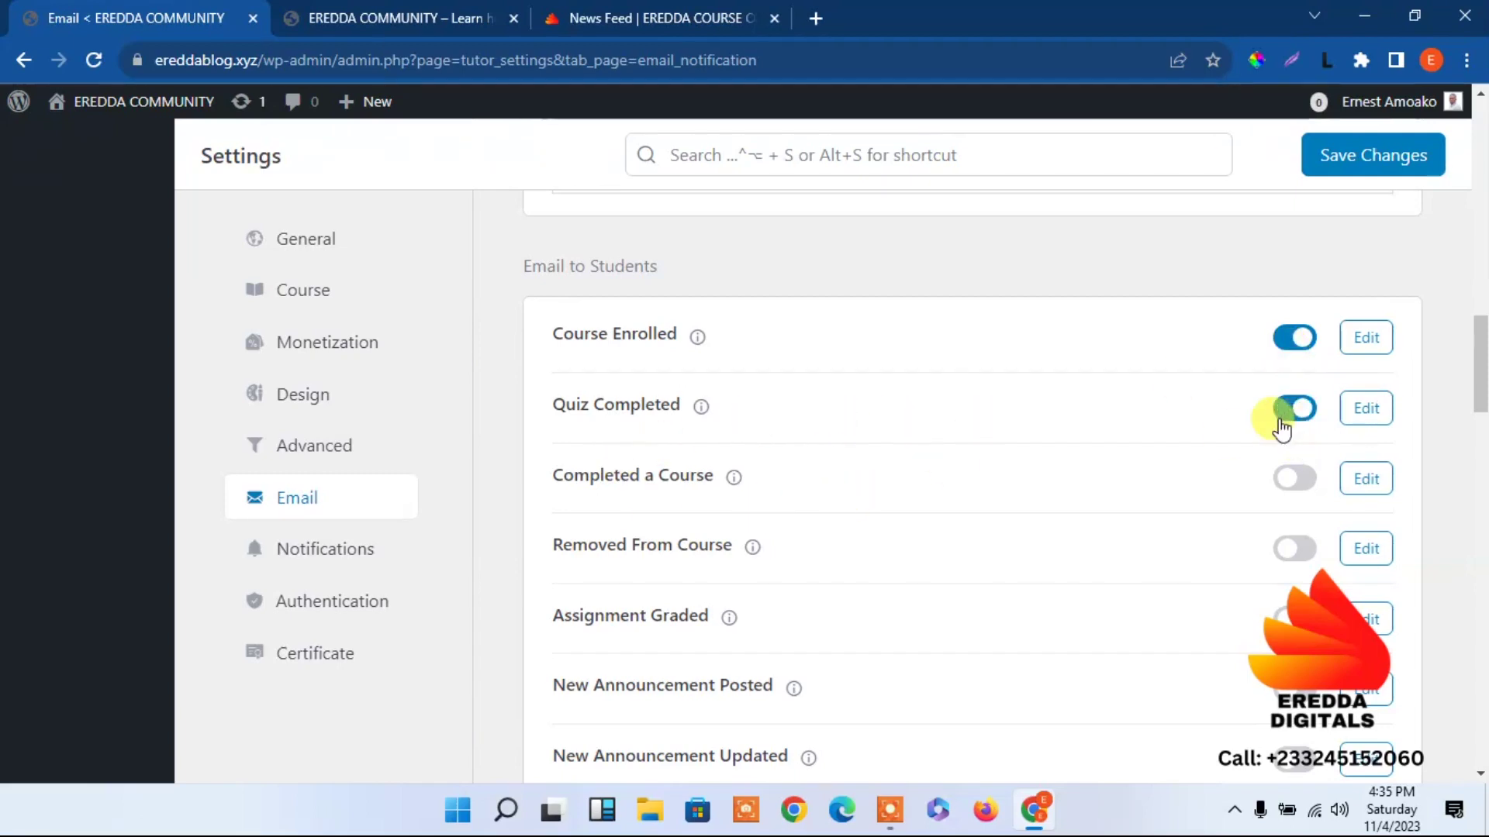
# Turn on the Completed a Course and Q&A Message Answered emails and save.
pyautogui.click(1288, 479)
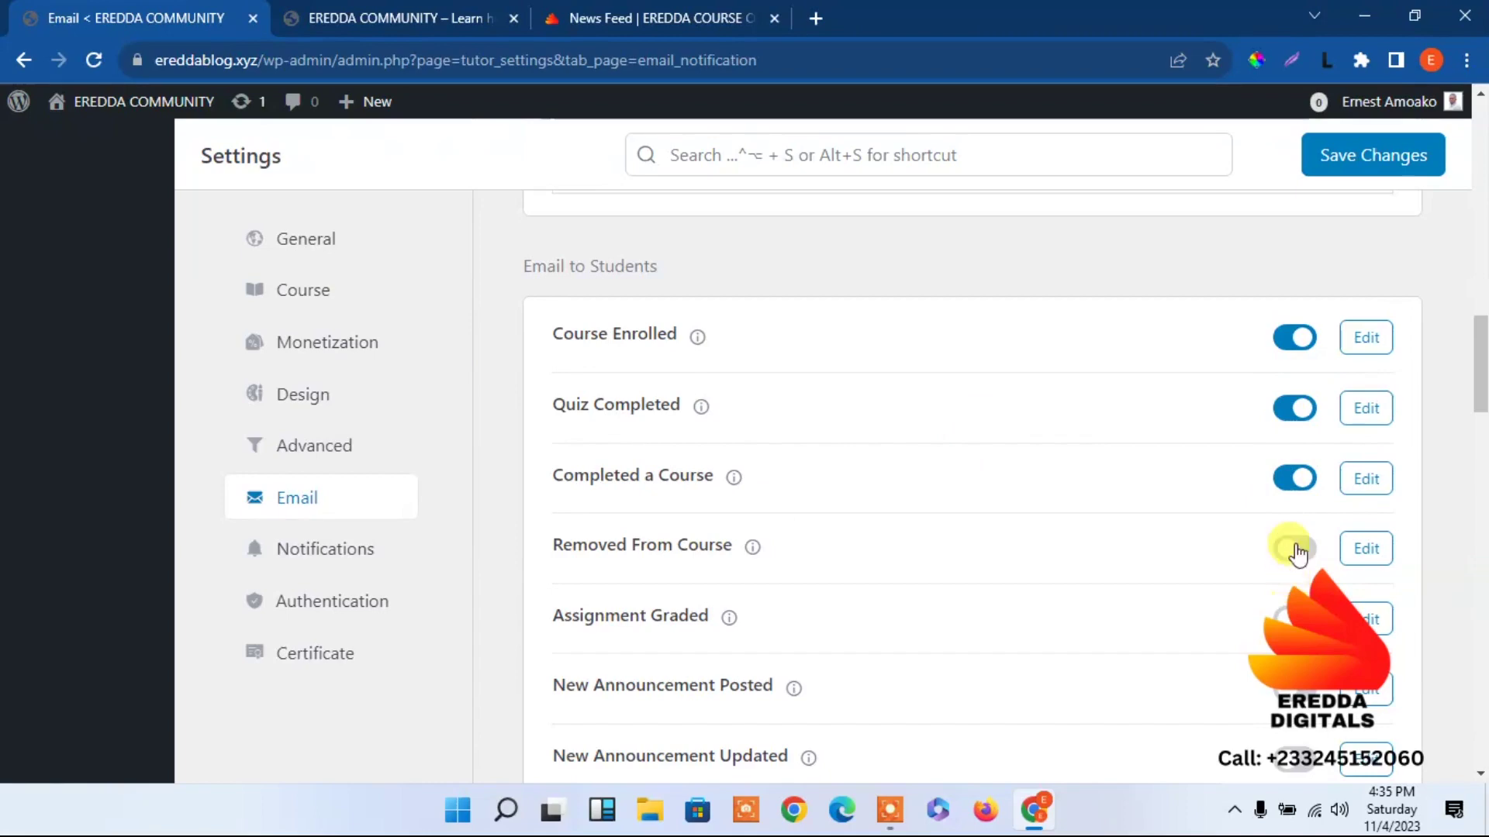
pyautogui.scroll(-2, 1478, 403)
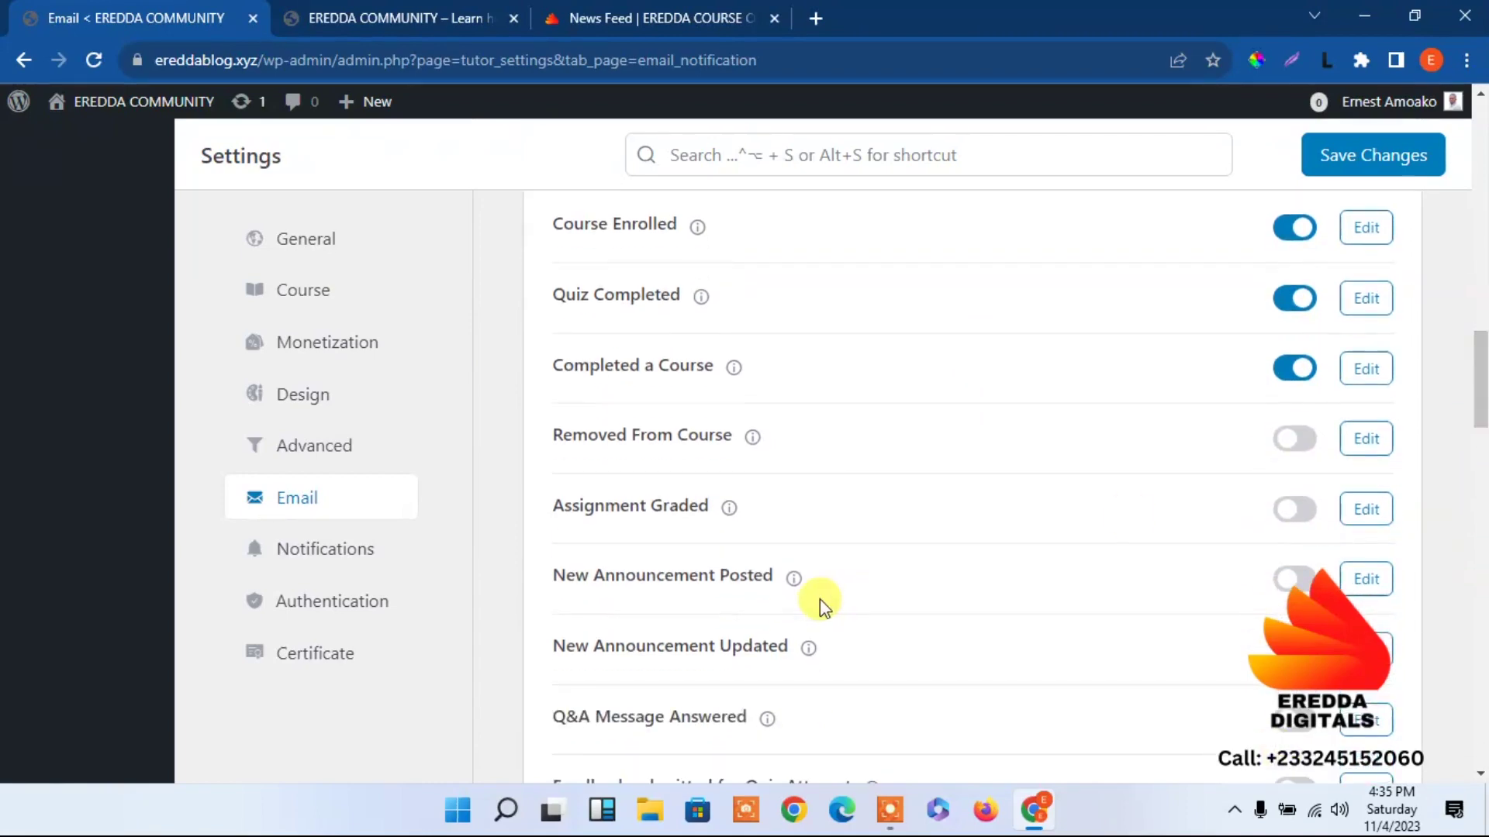
pyautogui.moveTo(834, 583)
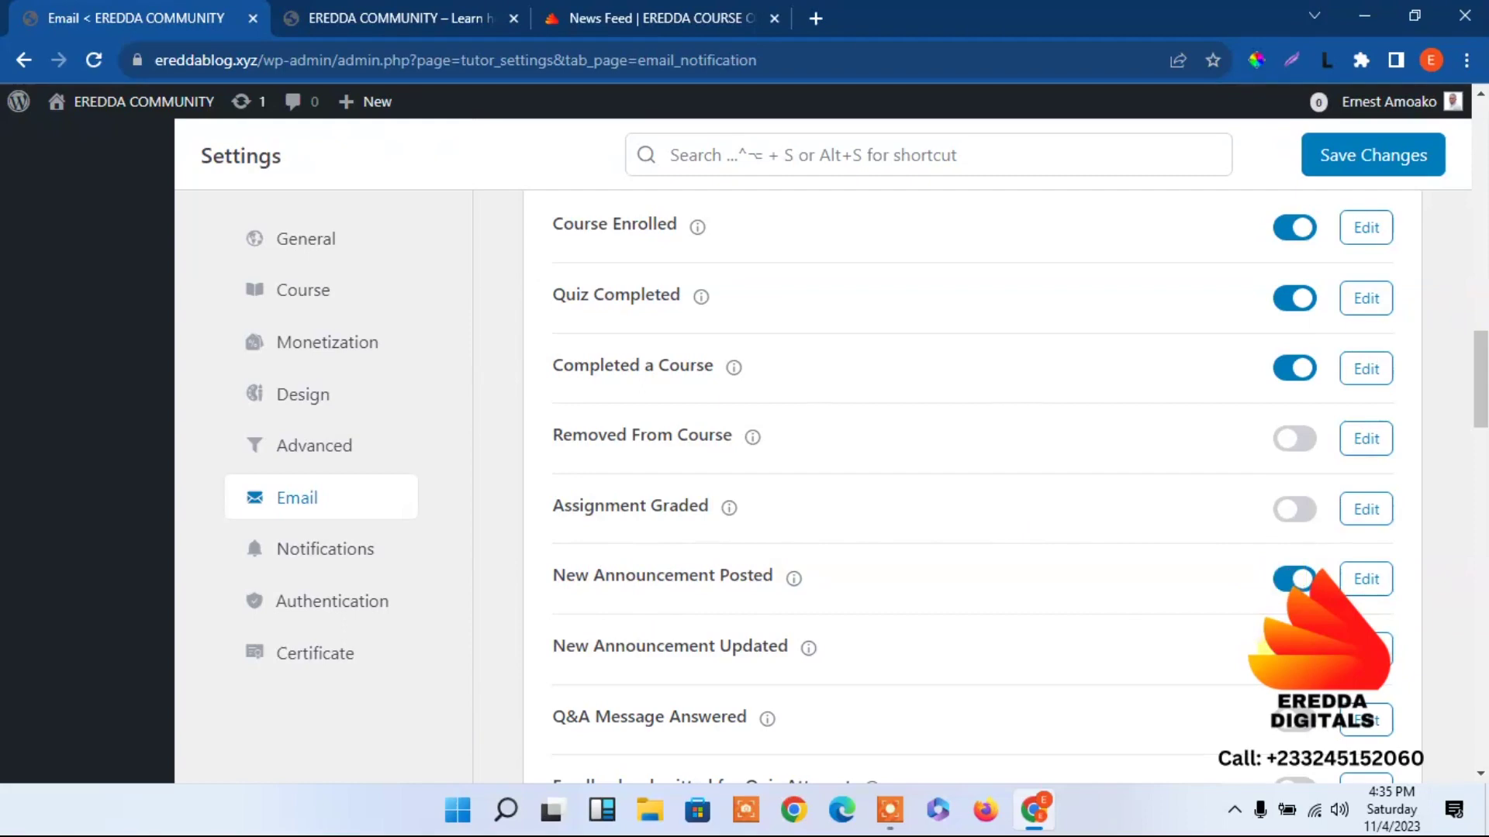
pyautogui.click(1289, 722)
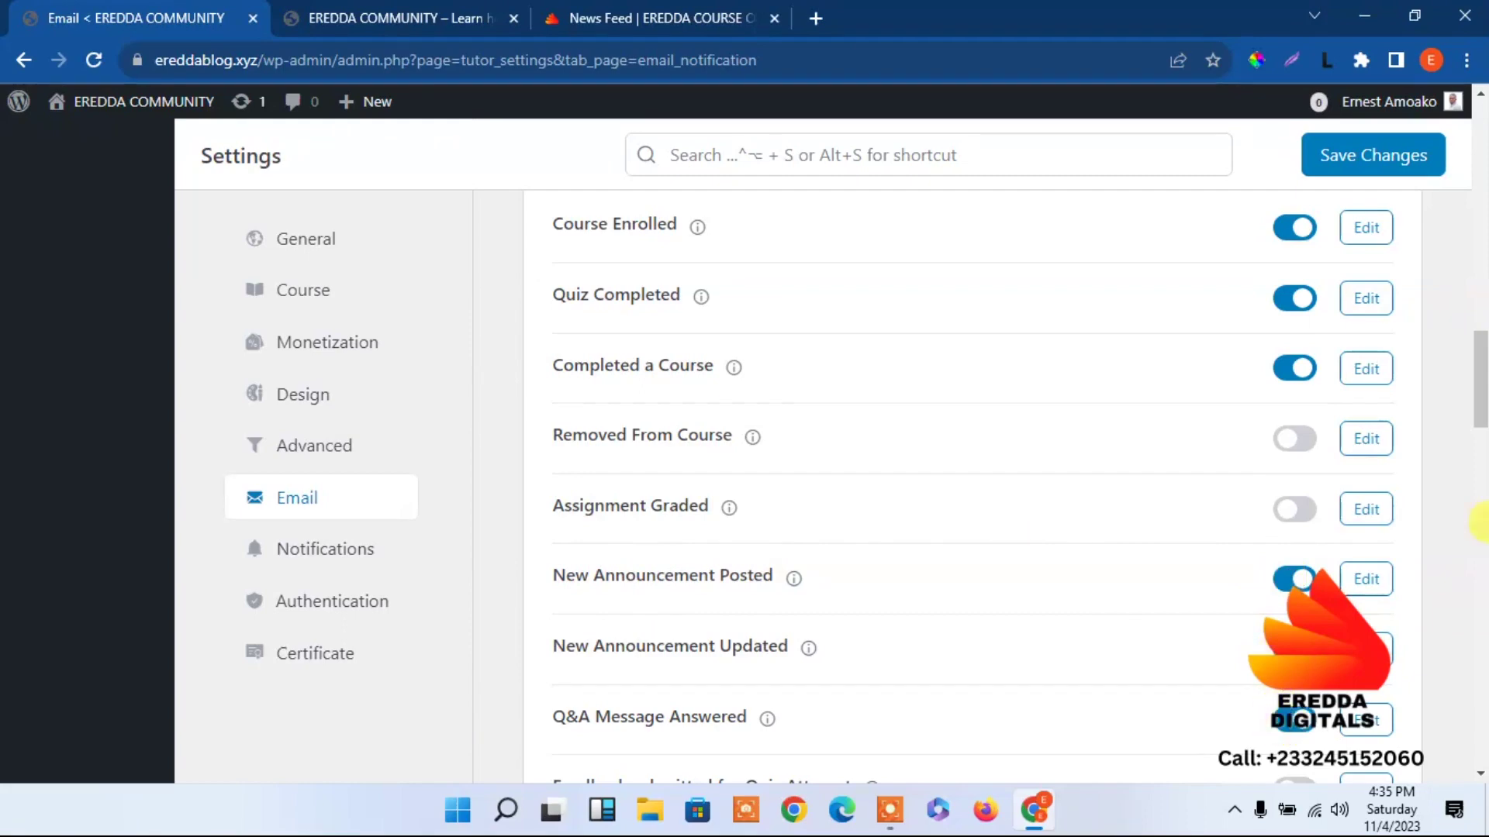
pyautogui.moveTo(1483, 359); pyautogui.dragTo(1482, 422)
pyautogui.click(1385, 159)
pyautogui.moveTo(1481, 364); pyautogui.dragTo(1468, 183)
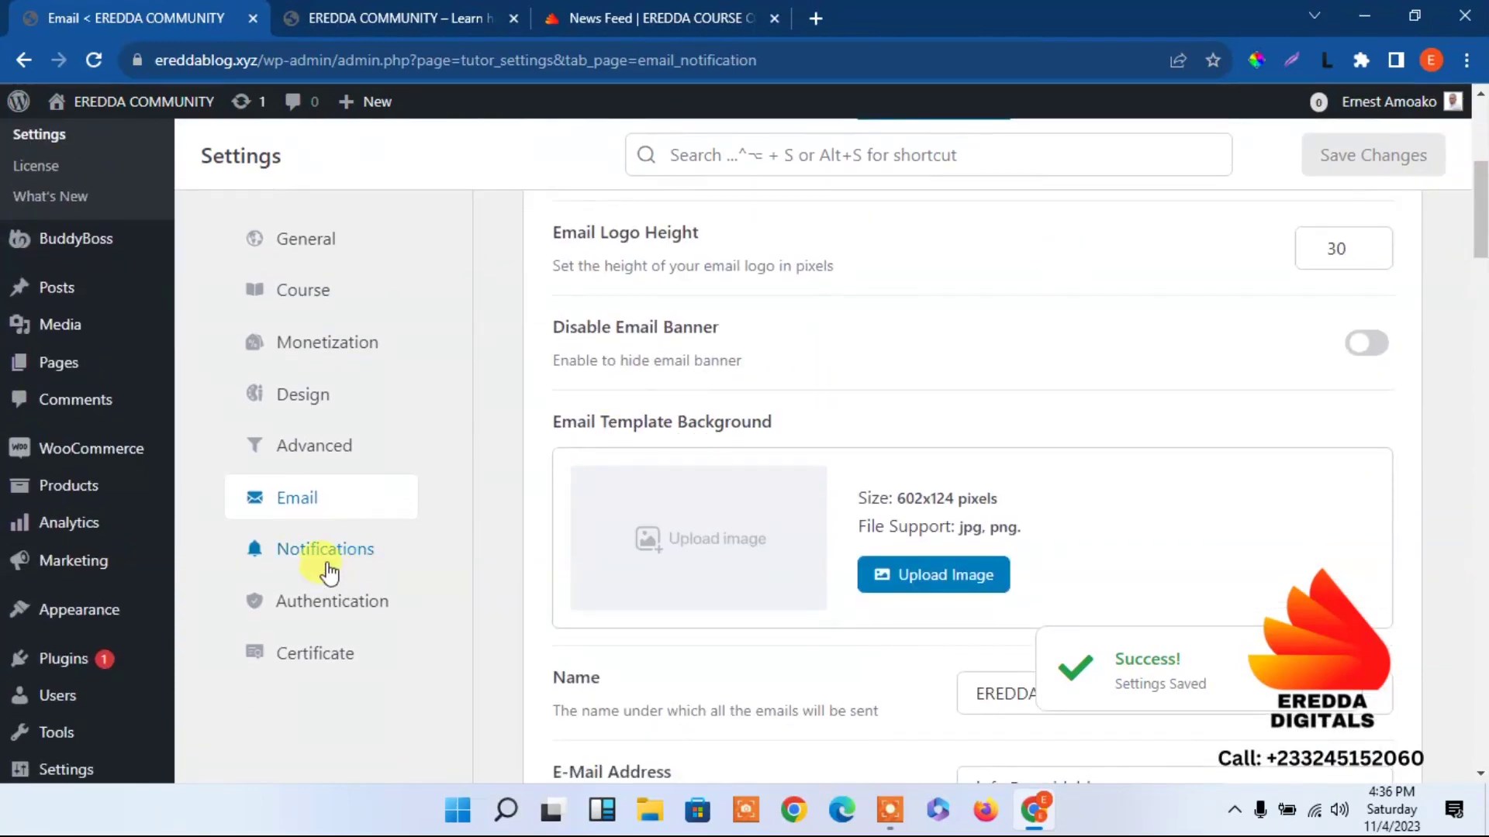
# Look over the Notifications settings, then switch to the community site's News Feed.
pyautogui.click(325, 570)
pyautogui.moveTo(1481, 357); pyautogui.dragTo(1481, 202)
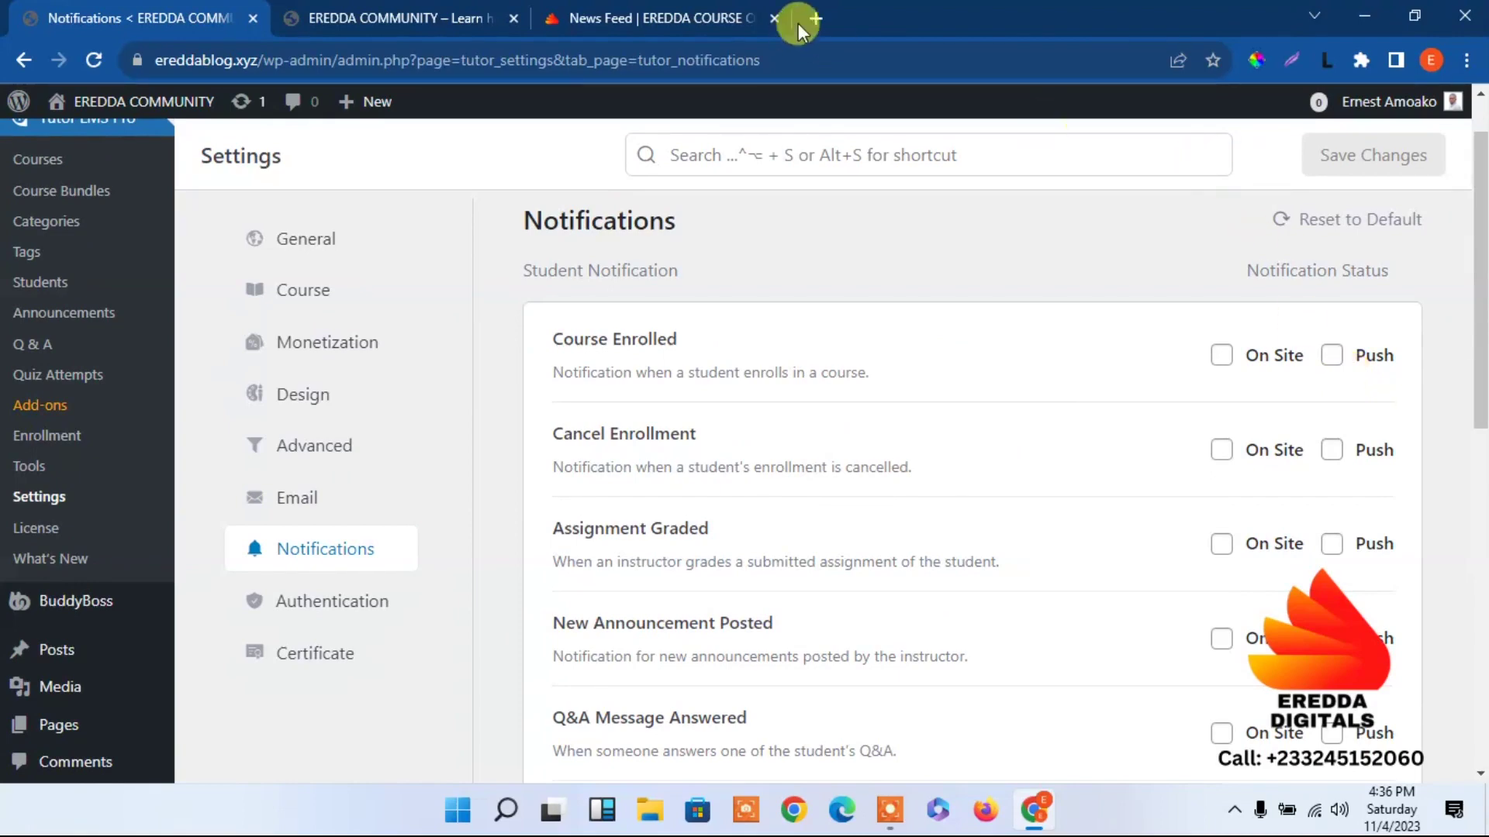
pyautogui.click(716, 11)
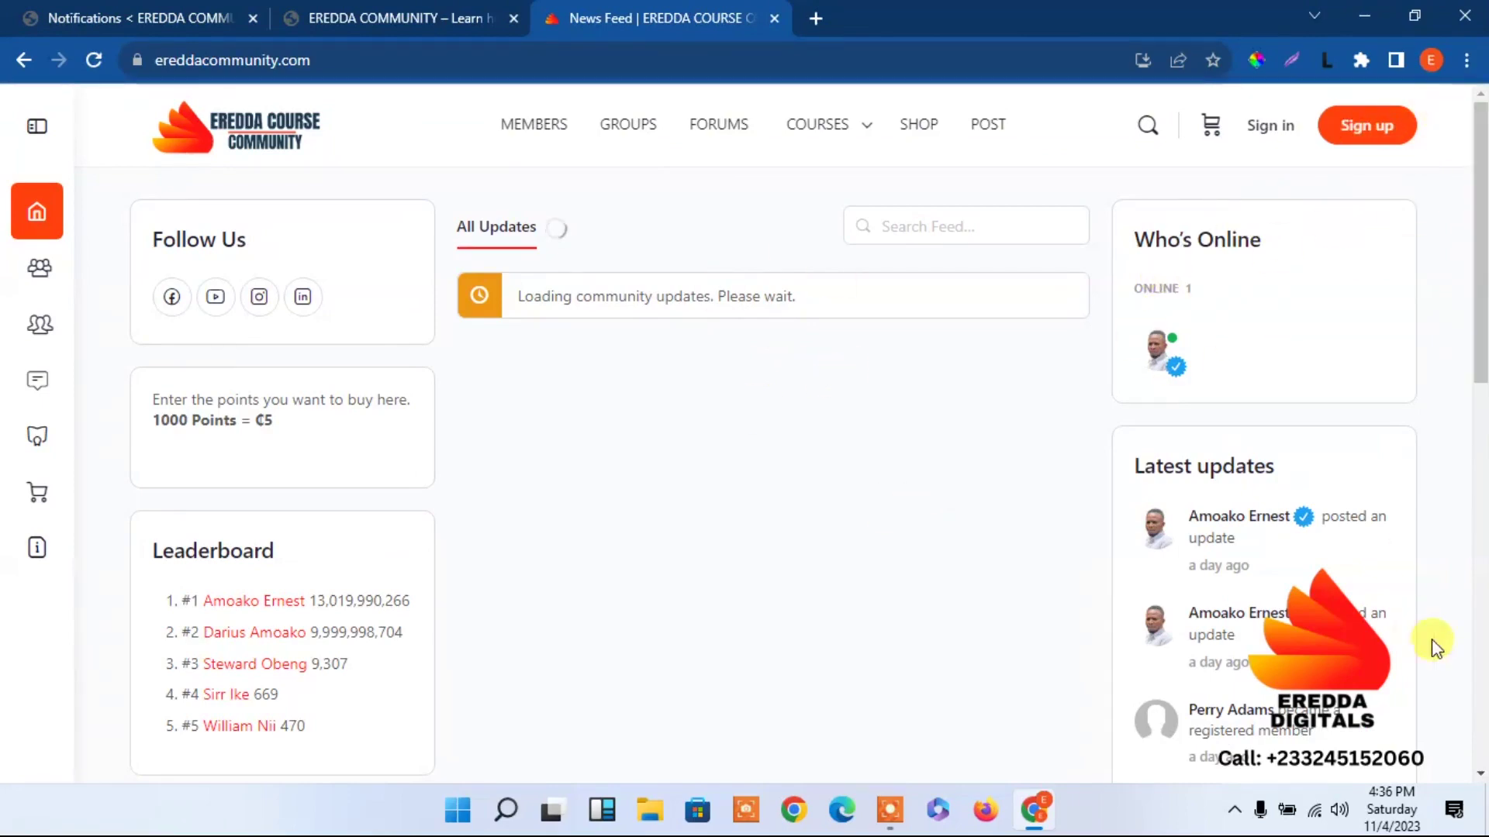
# View the EREDDA COMMUNITY news feed, then return to the Notifications settings.
pyautogui.click(392, 16)
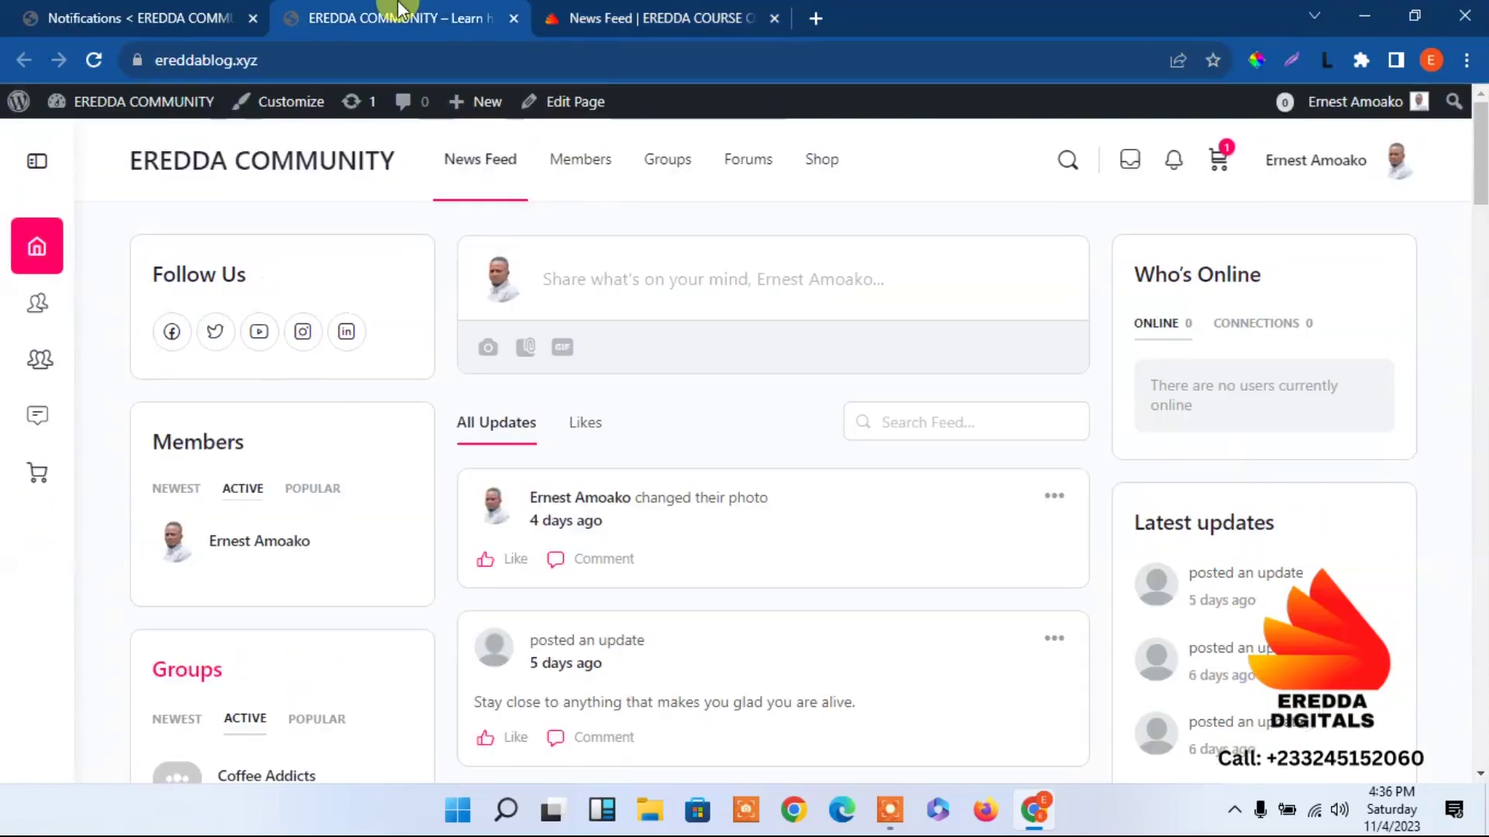
pyautogui.click(186, 10)
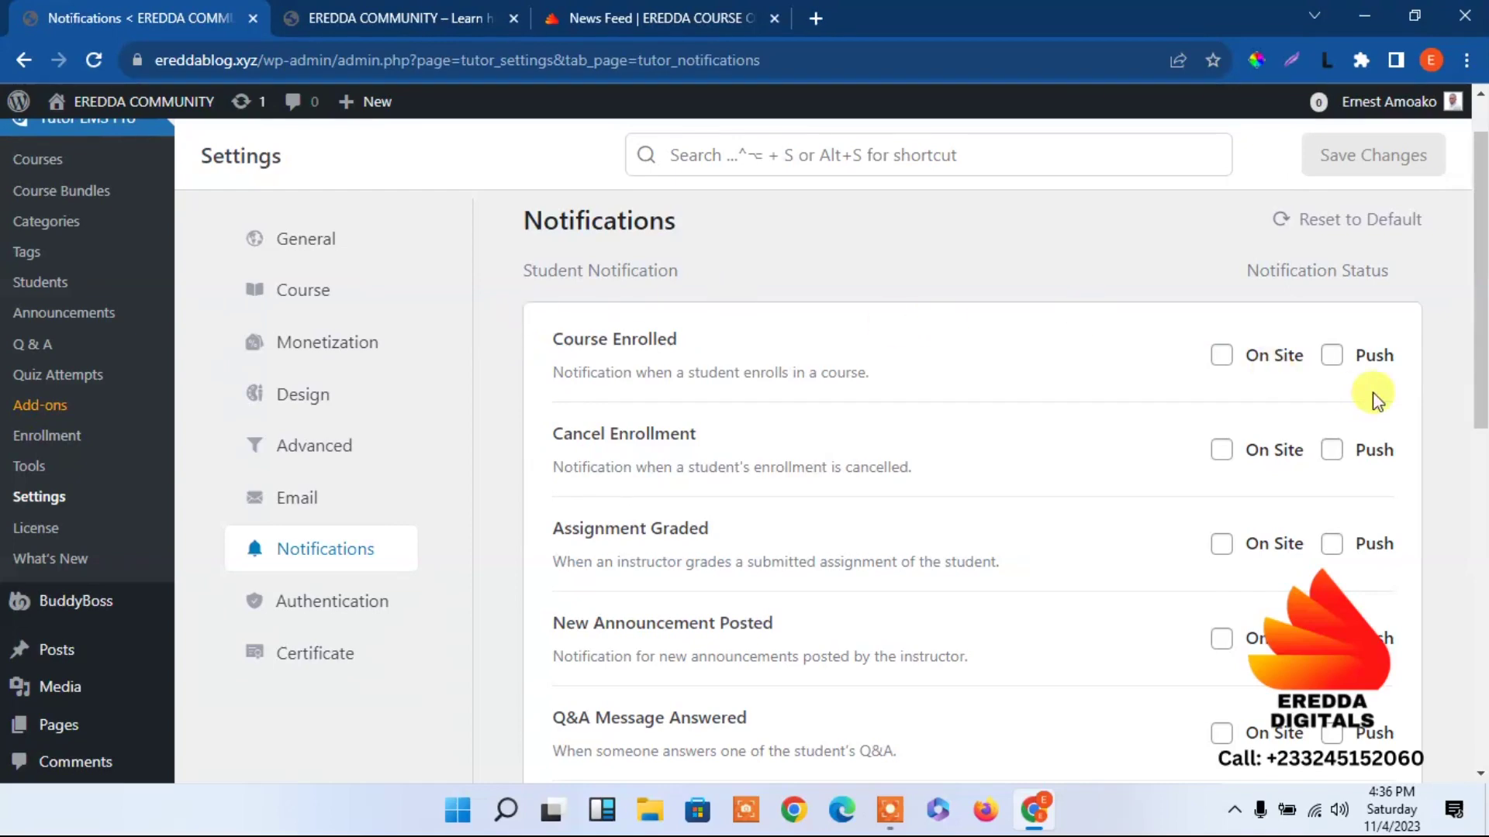
# Tick On Site and Push for Course Enrolled, Cancel Enrollment, On Site for Assignment Graded, and save.
pyautogui.click(1332, 357)
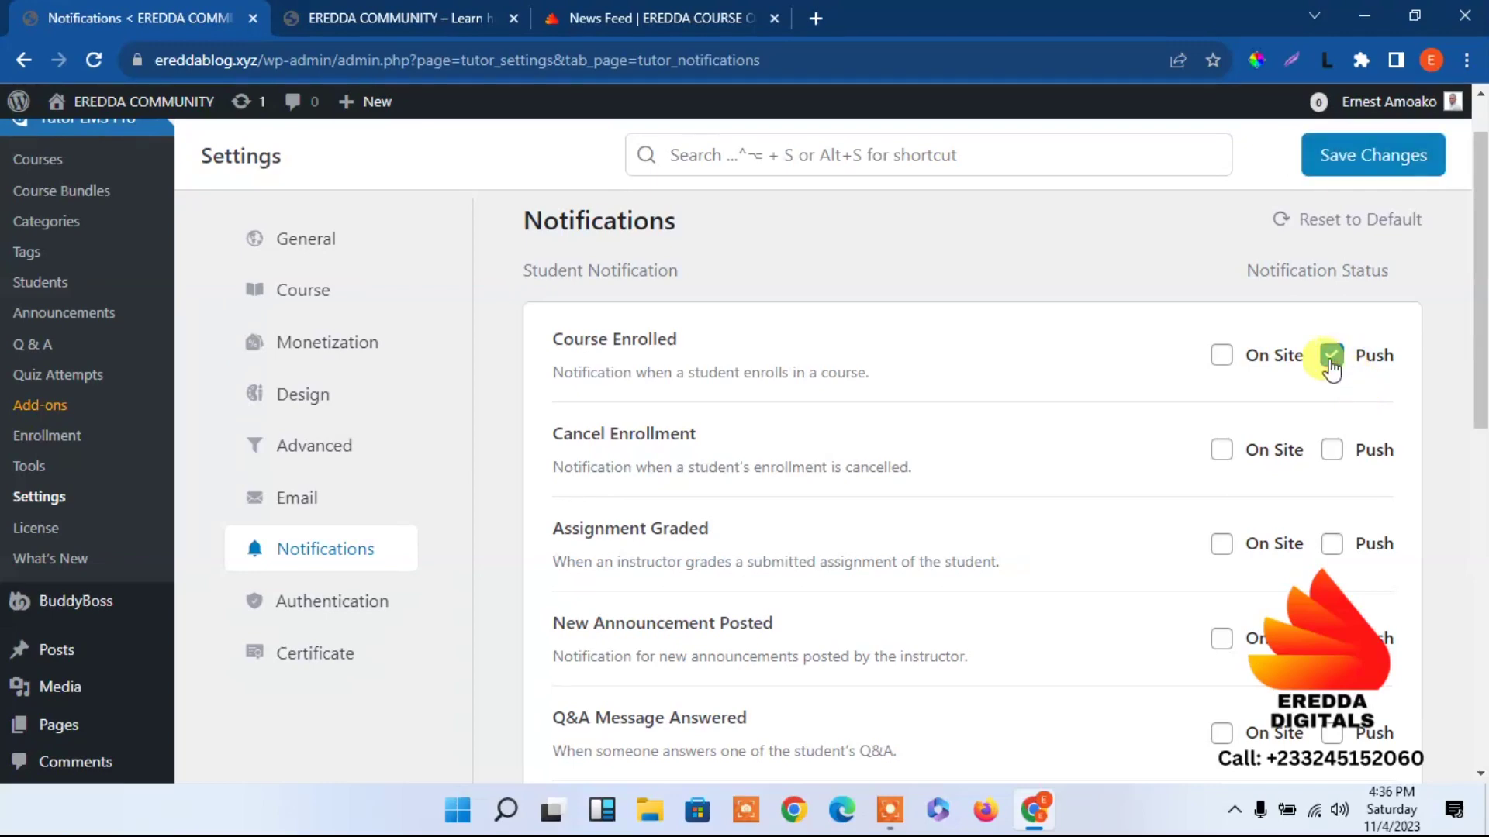
pyautogui.click(1223, 357)
pyautogui.click(1223, 450)
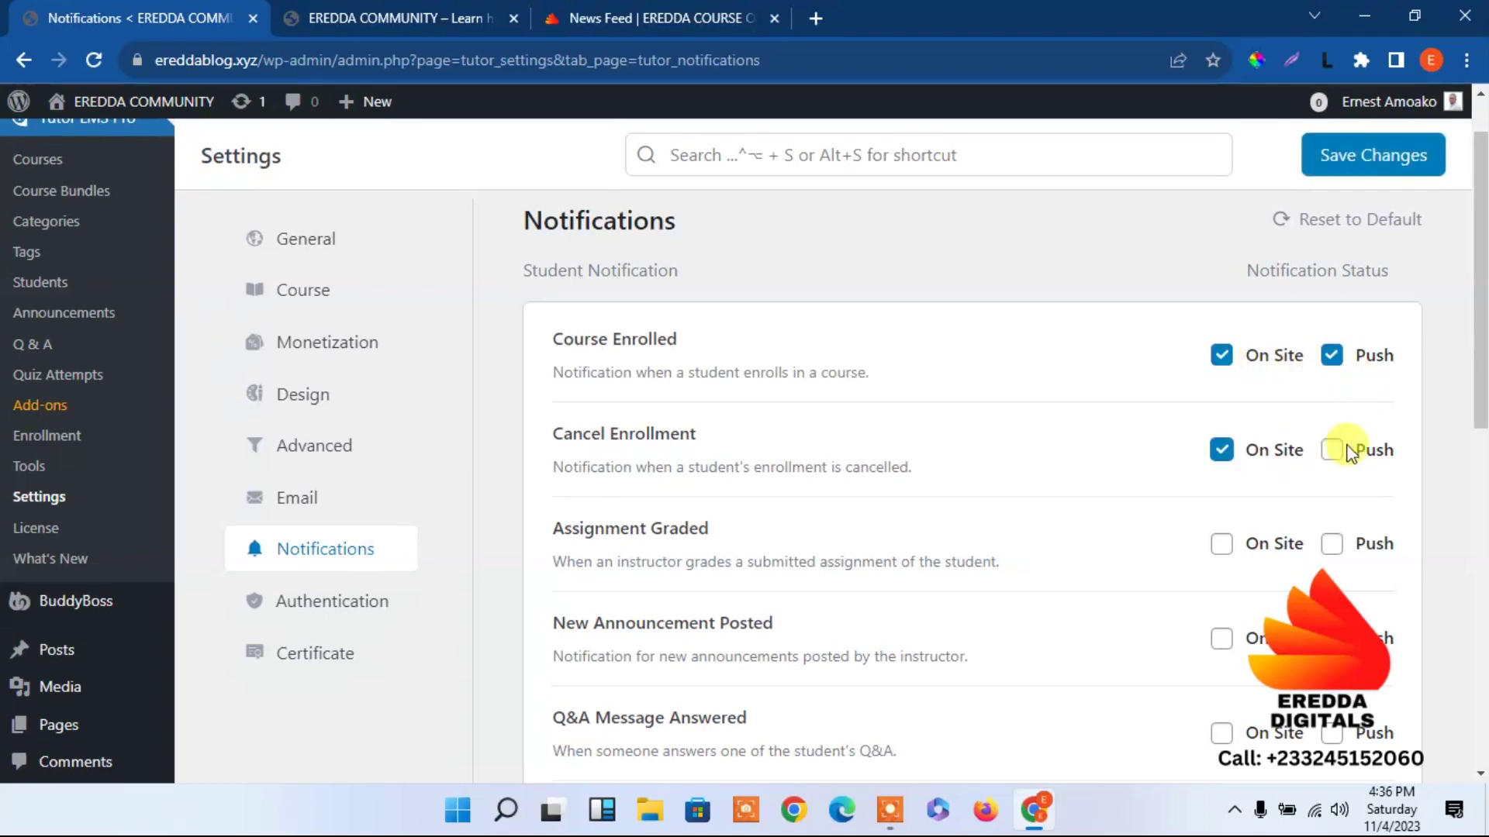
pyautogui.click(1222, 544)
pyautogui.click(1370, 159)
# Go to the Authentication settings.
pyautogui.moveTo(1477, 229); pyautogui.dragTo(1481, 601)
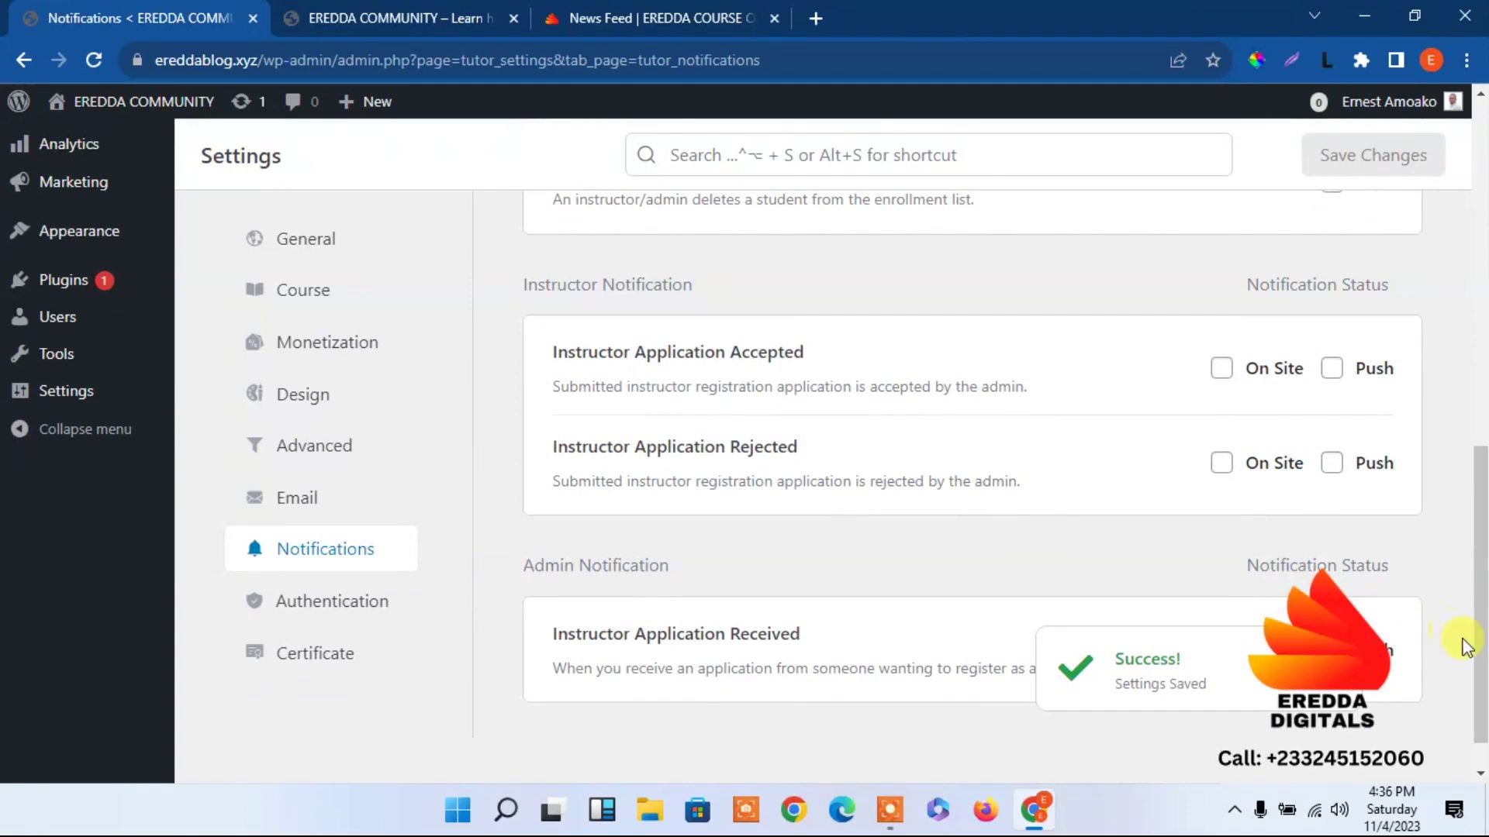
pyautogui.scroll(-1, 1466, 644)
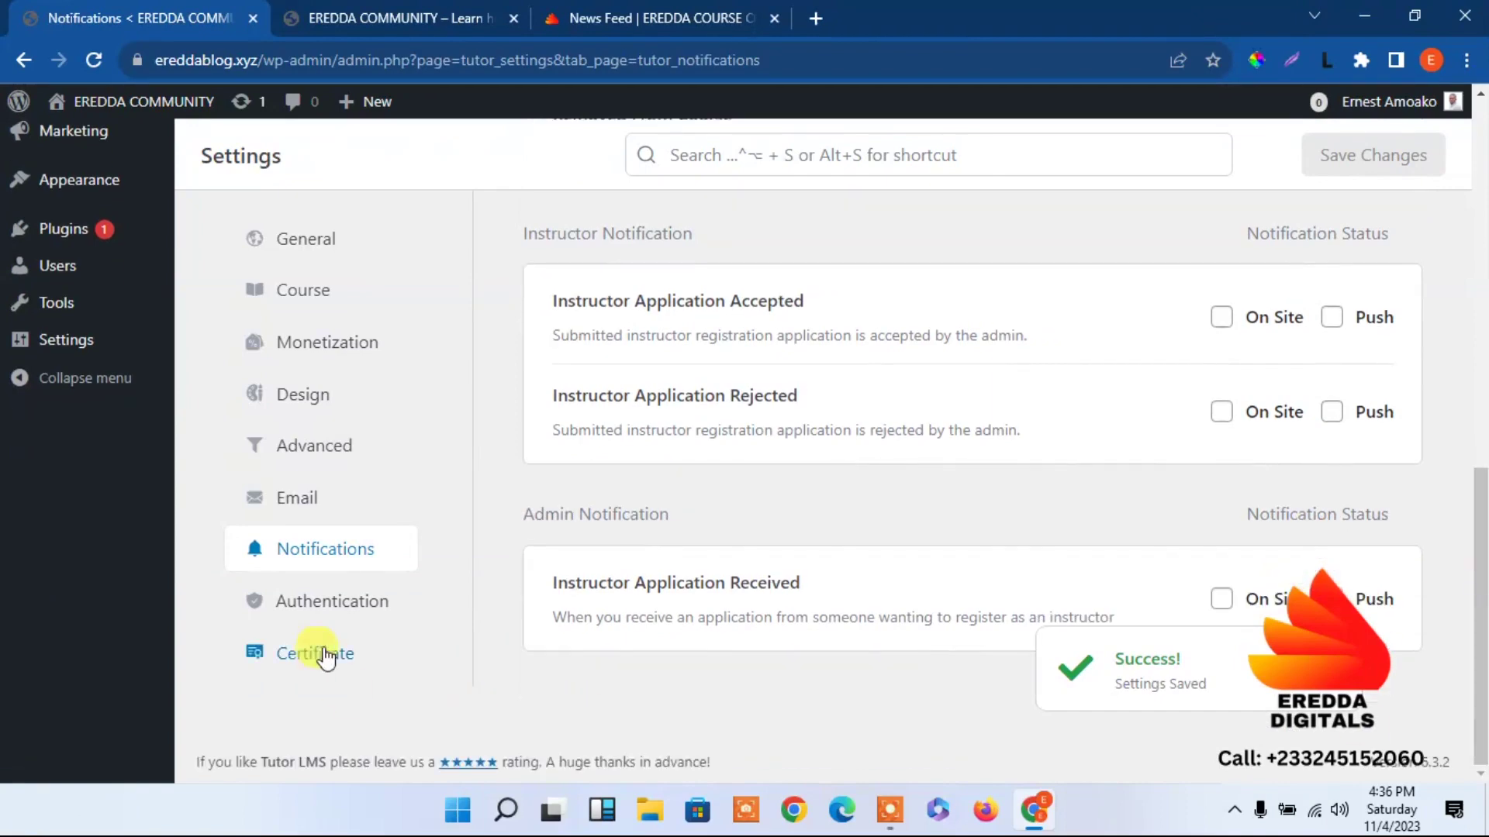
pyautogui.click(314, 601)
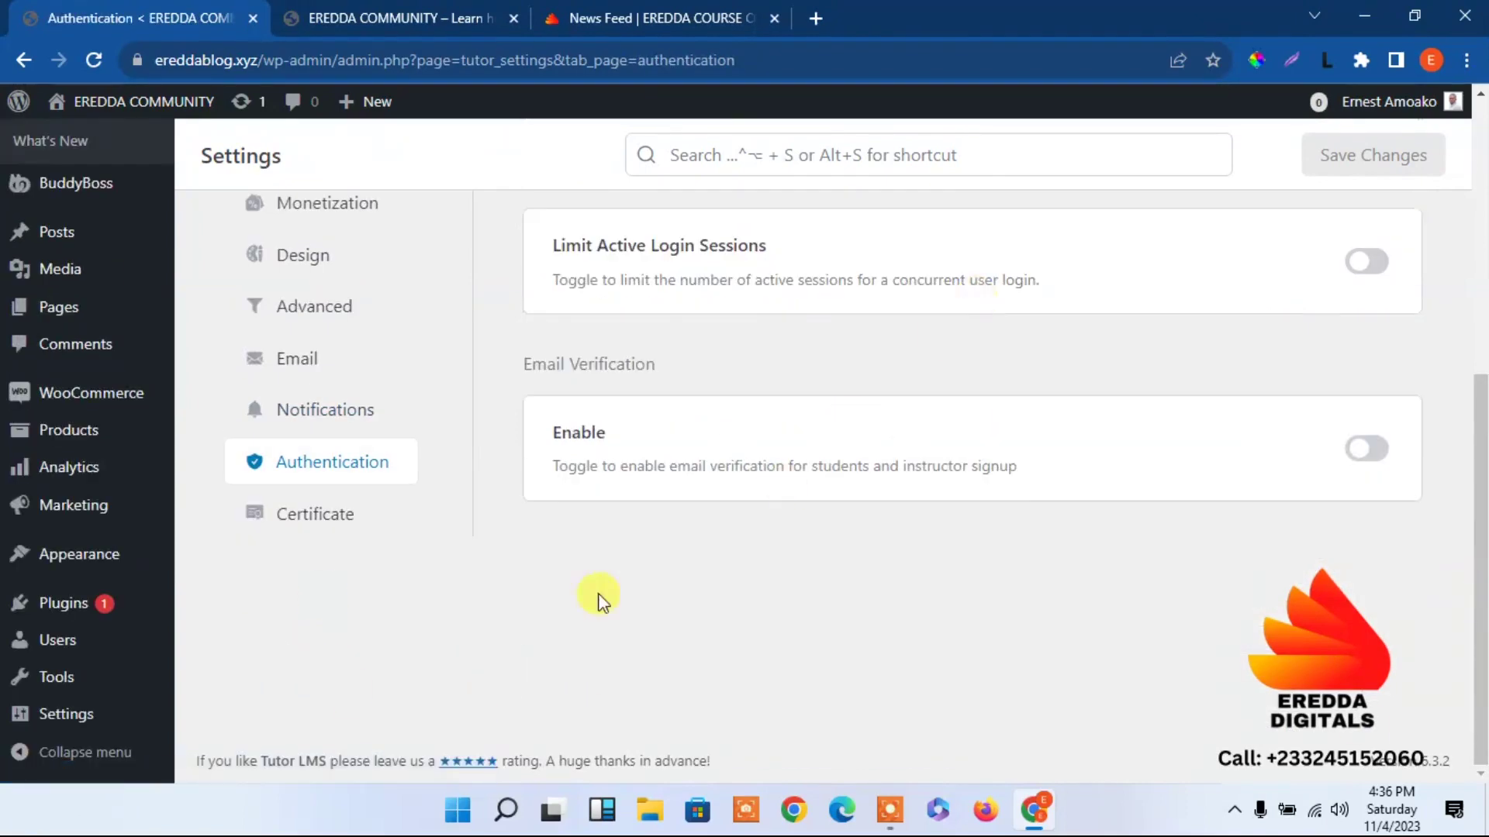
# In Certificate settings, set Authorised Name to 'Eredda Digitals' and Company Name to Eredda Course Community.
pyautogui.click(333, 515)
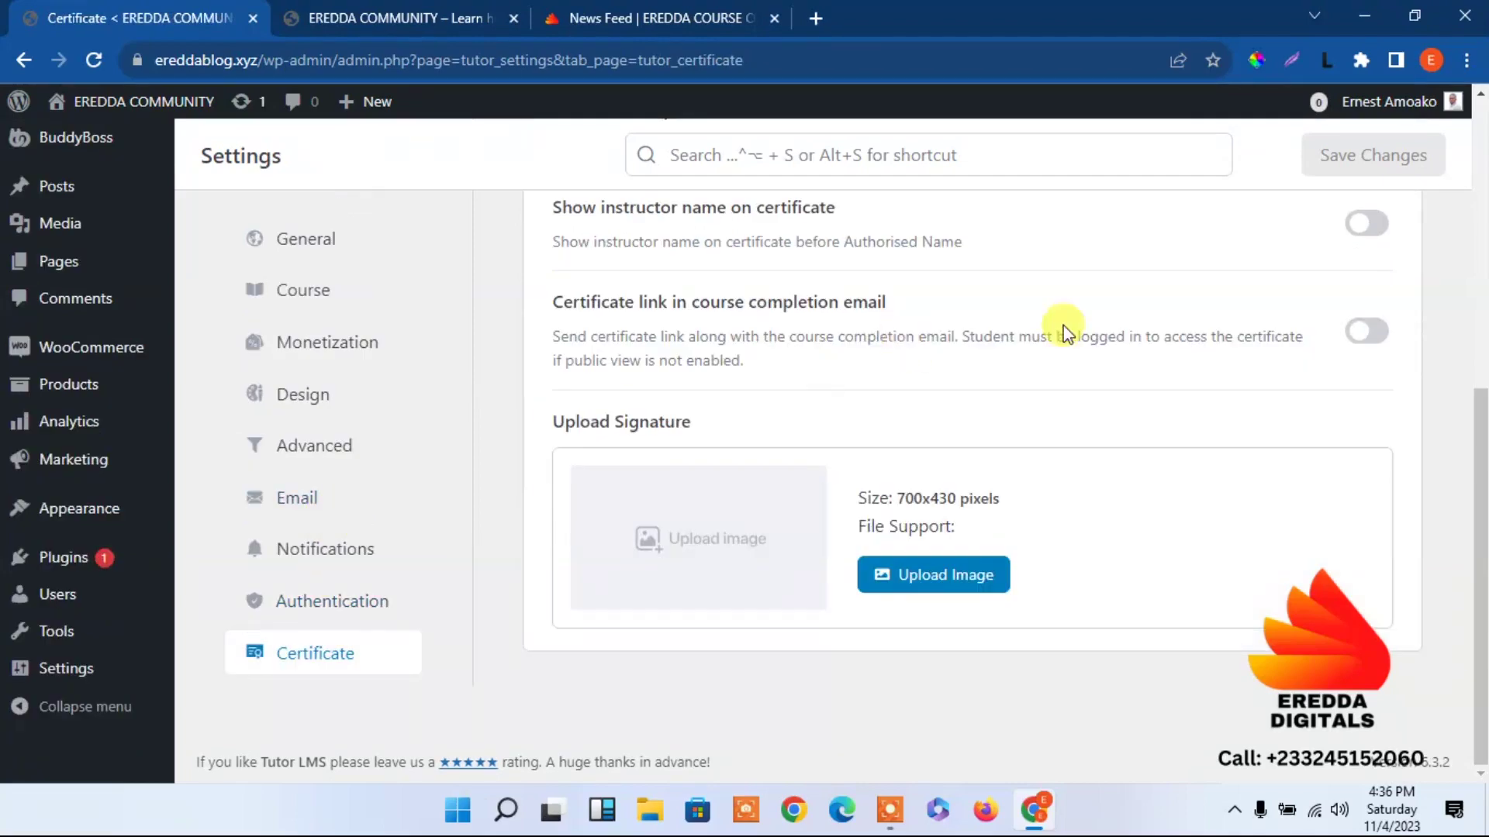
pyautogui.moveTo(1481, 396); pyautogui.dragTo(1478, 332)
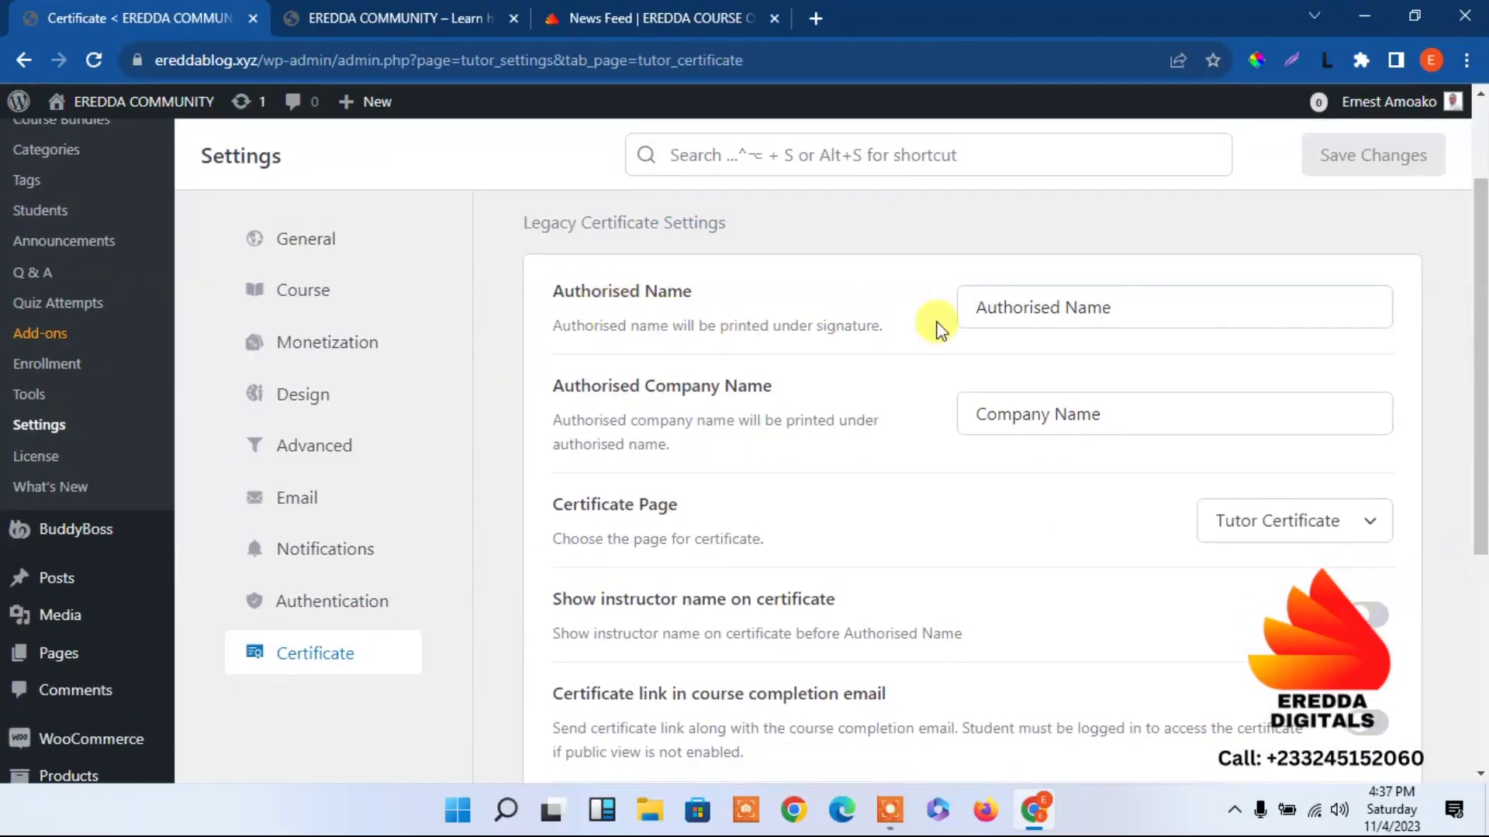
pyautogui.moveTo(1124, 303); pyautogui.dragTo(941, 306)
pyautogui.write('Ere')
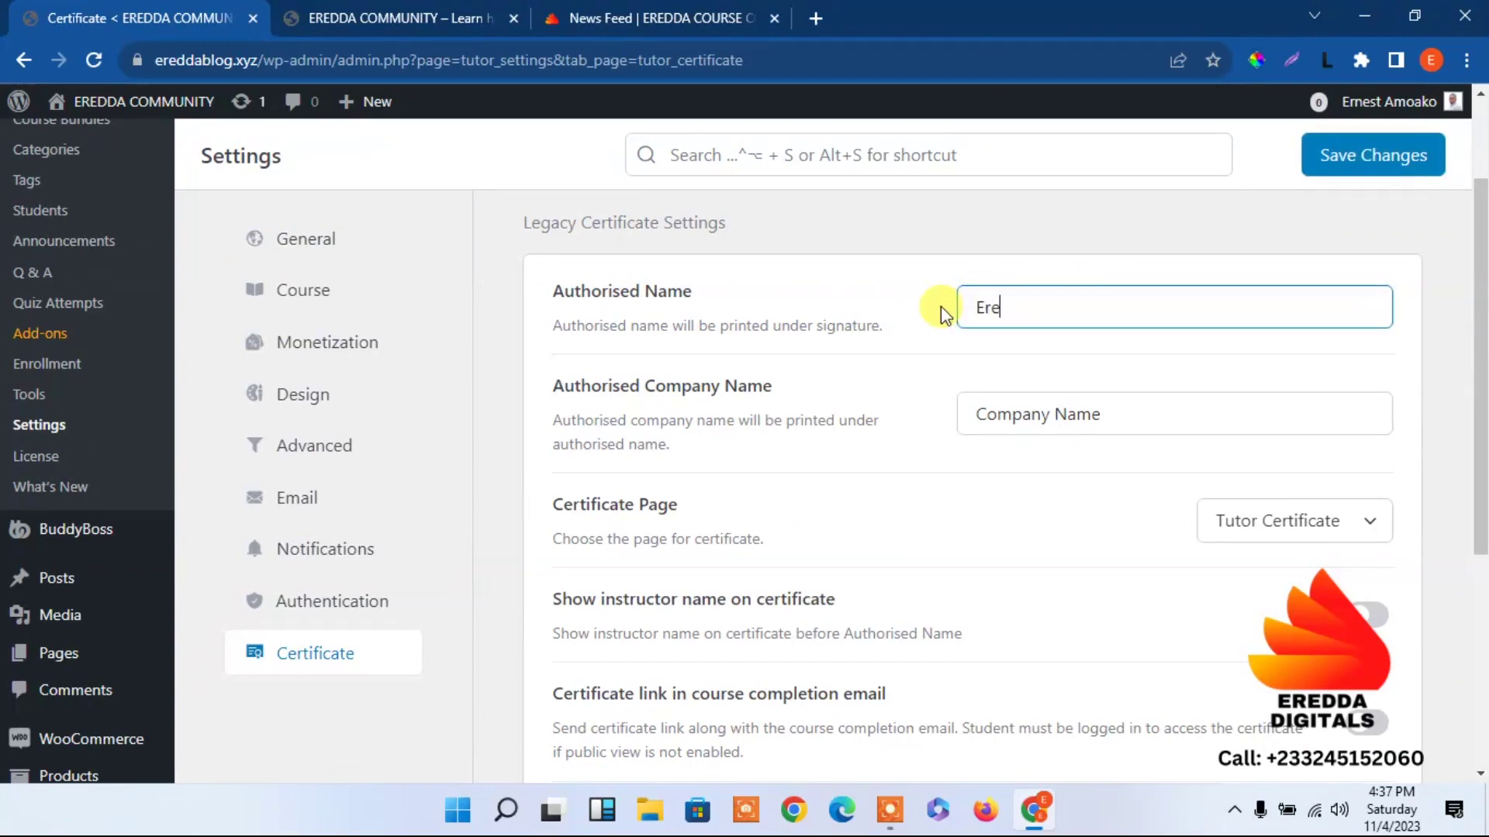
pyautogui.write('dda Digitals')
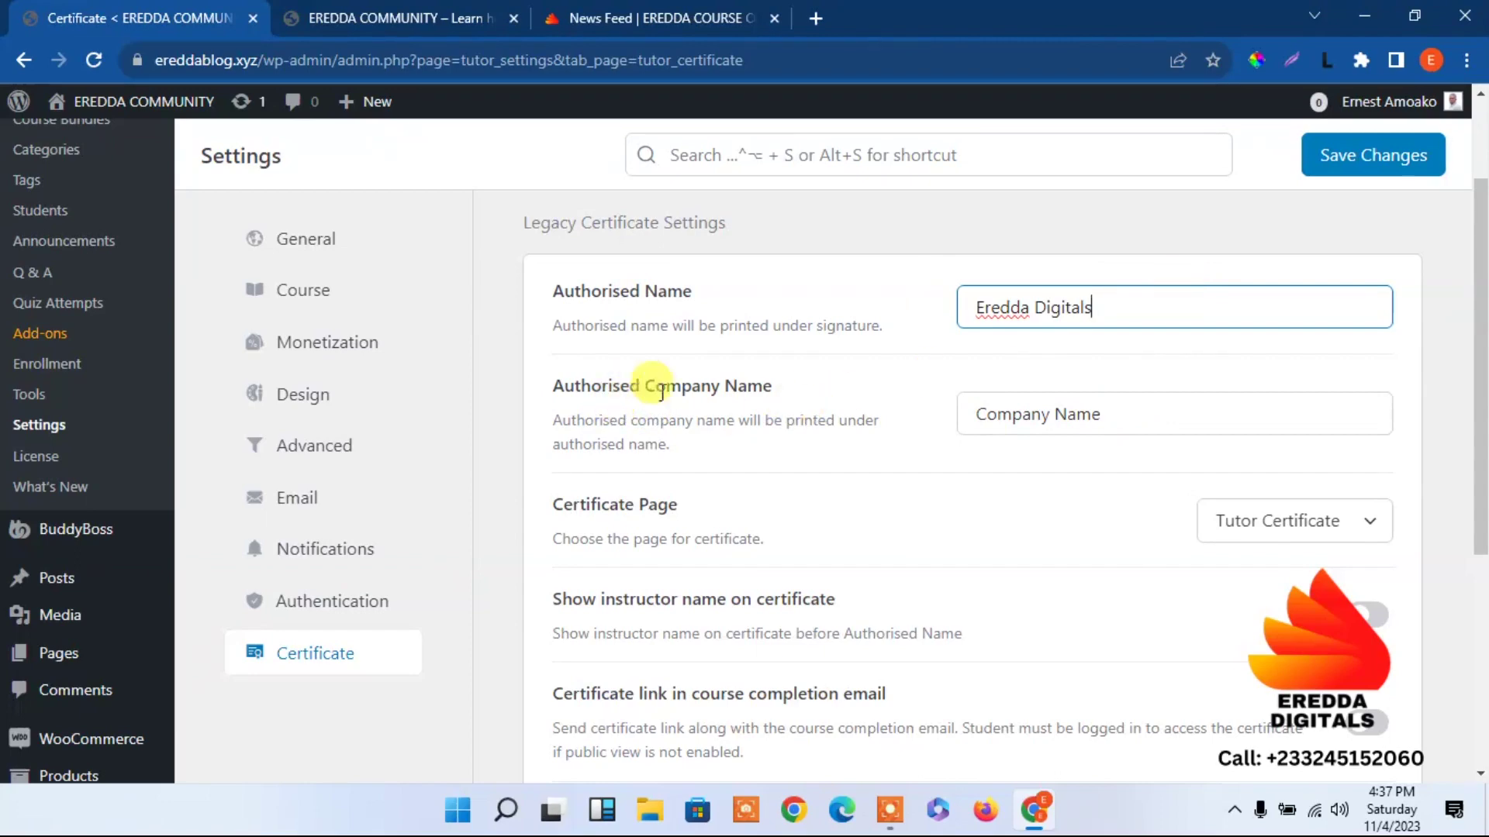
pyautogui.moveTo(1119, 412); pyautogui.dragTo(866, 421)
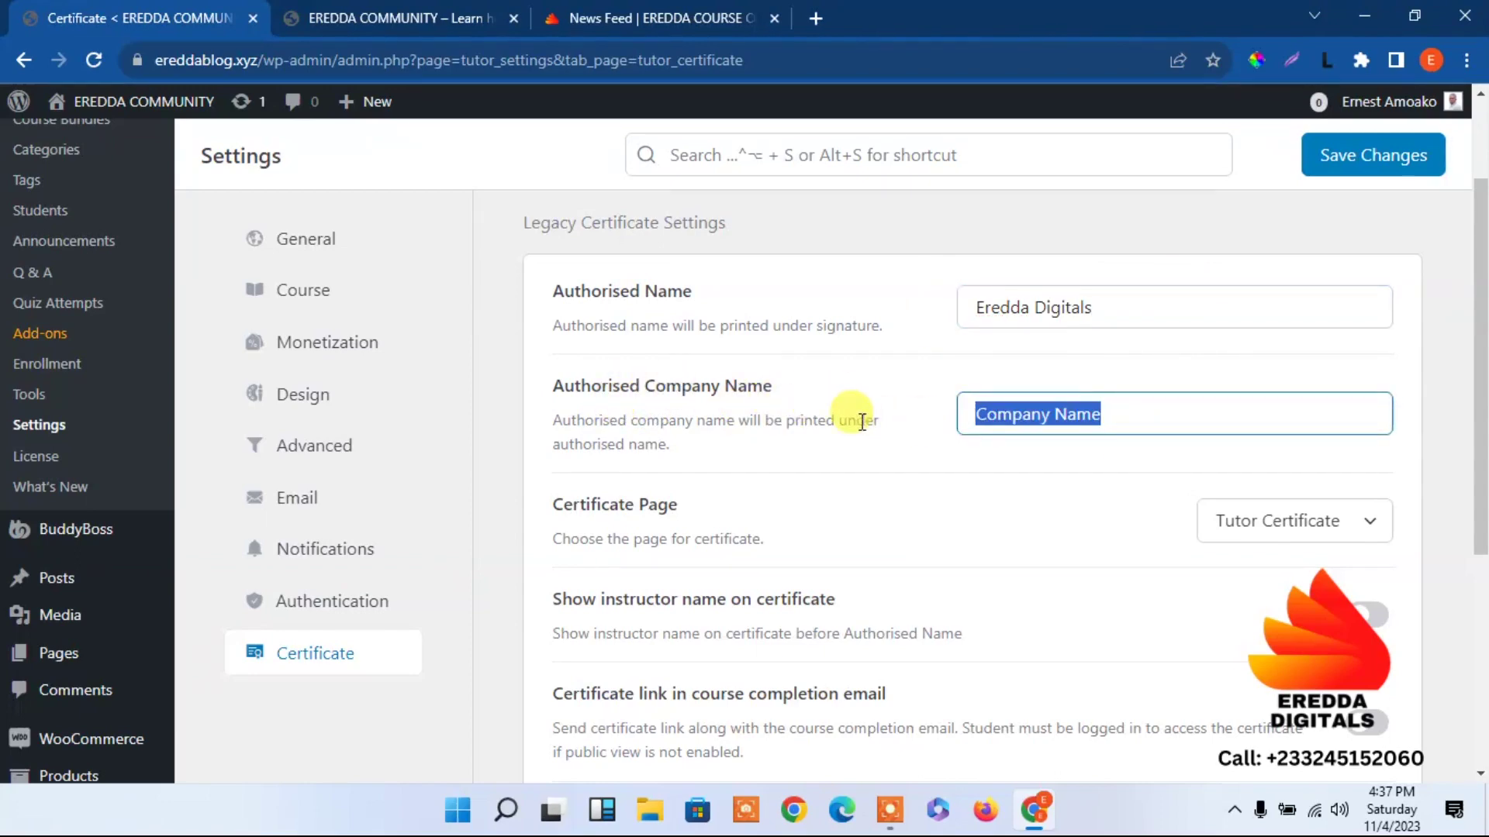
pyautogui.write('Eredda Course Community')
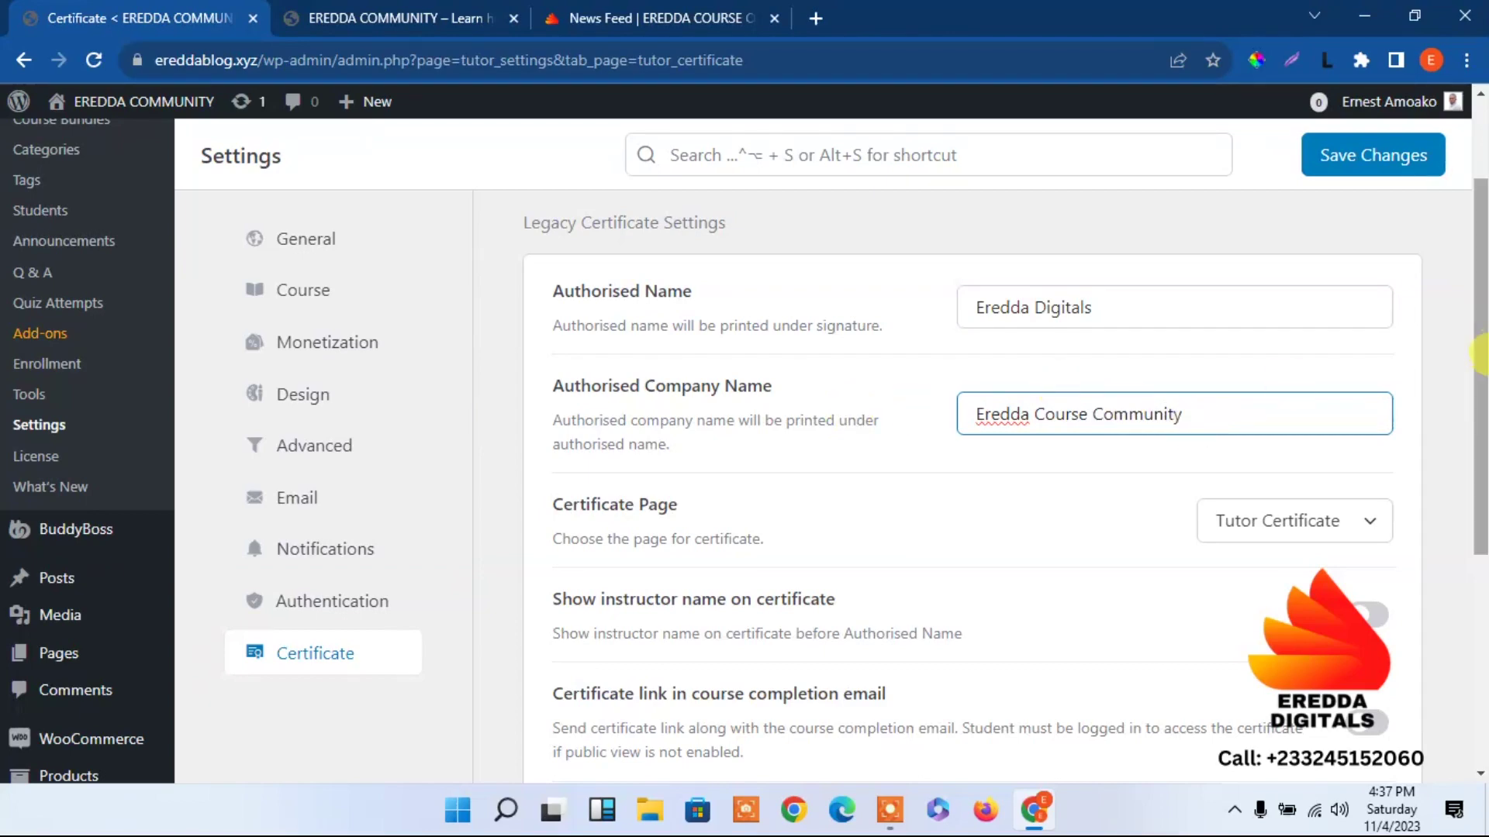
# Enable certificate links in course completion emails and save the Certificate settings.
pyautogui.moveTo(1480, 355); pyautogui.dragTo(1481, 440)
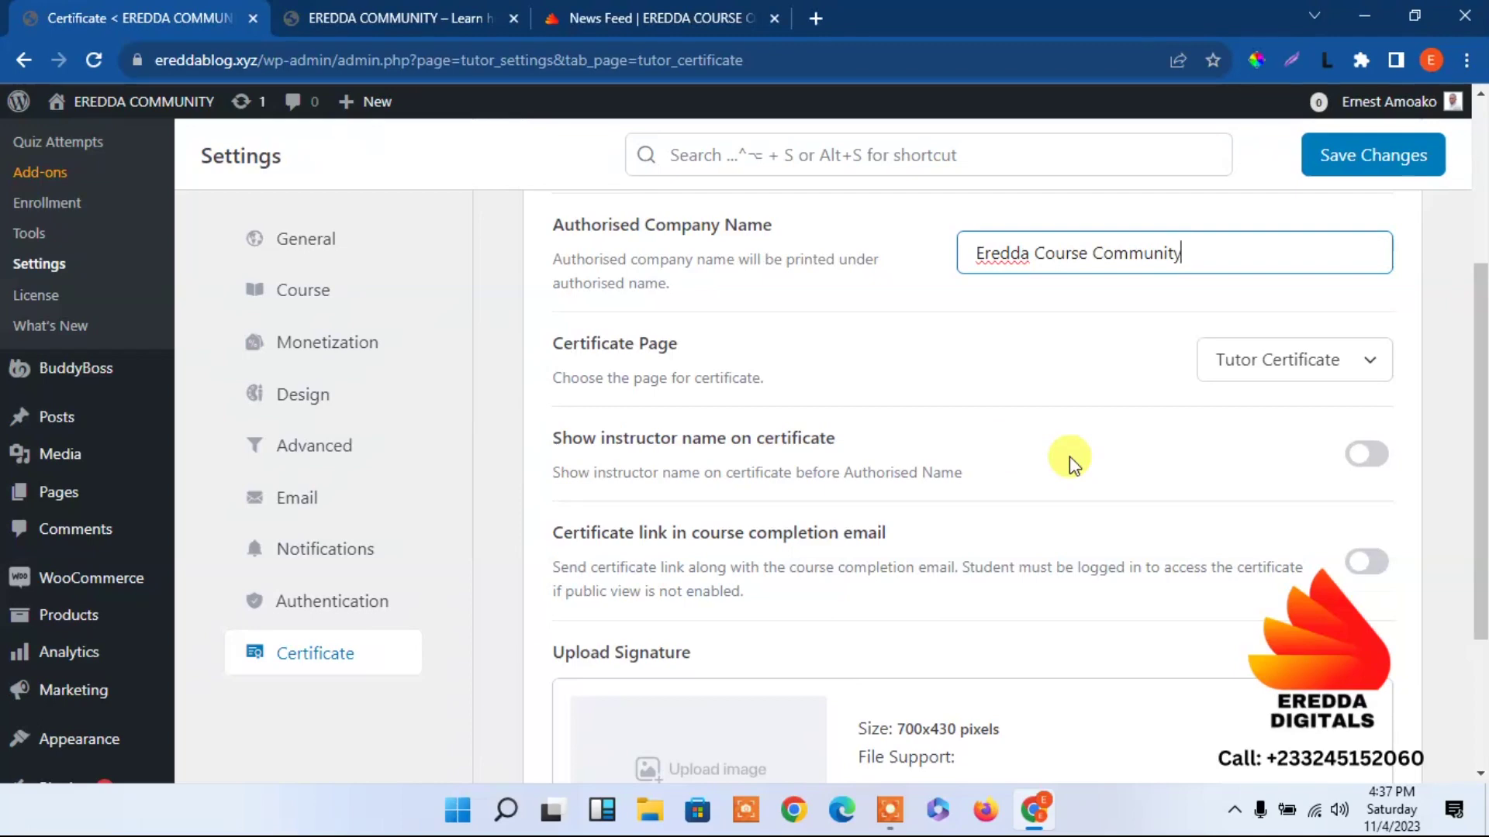
pyautogui.scroll(-2, 1008, 457)
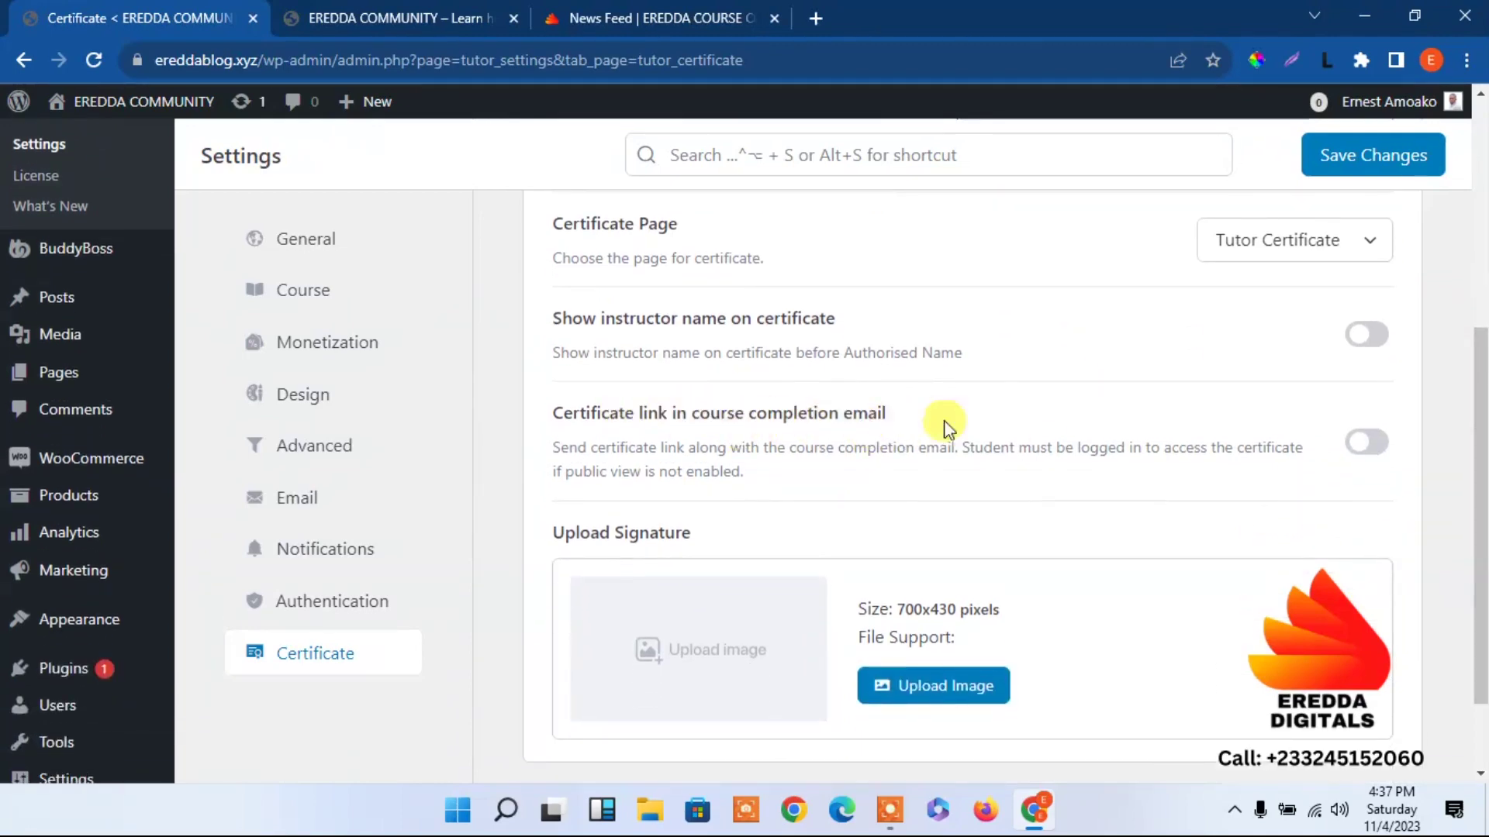
pyautogui.click(1368, 444)
pyautogui.scroll(-2, 1481, 563)
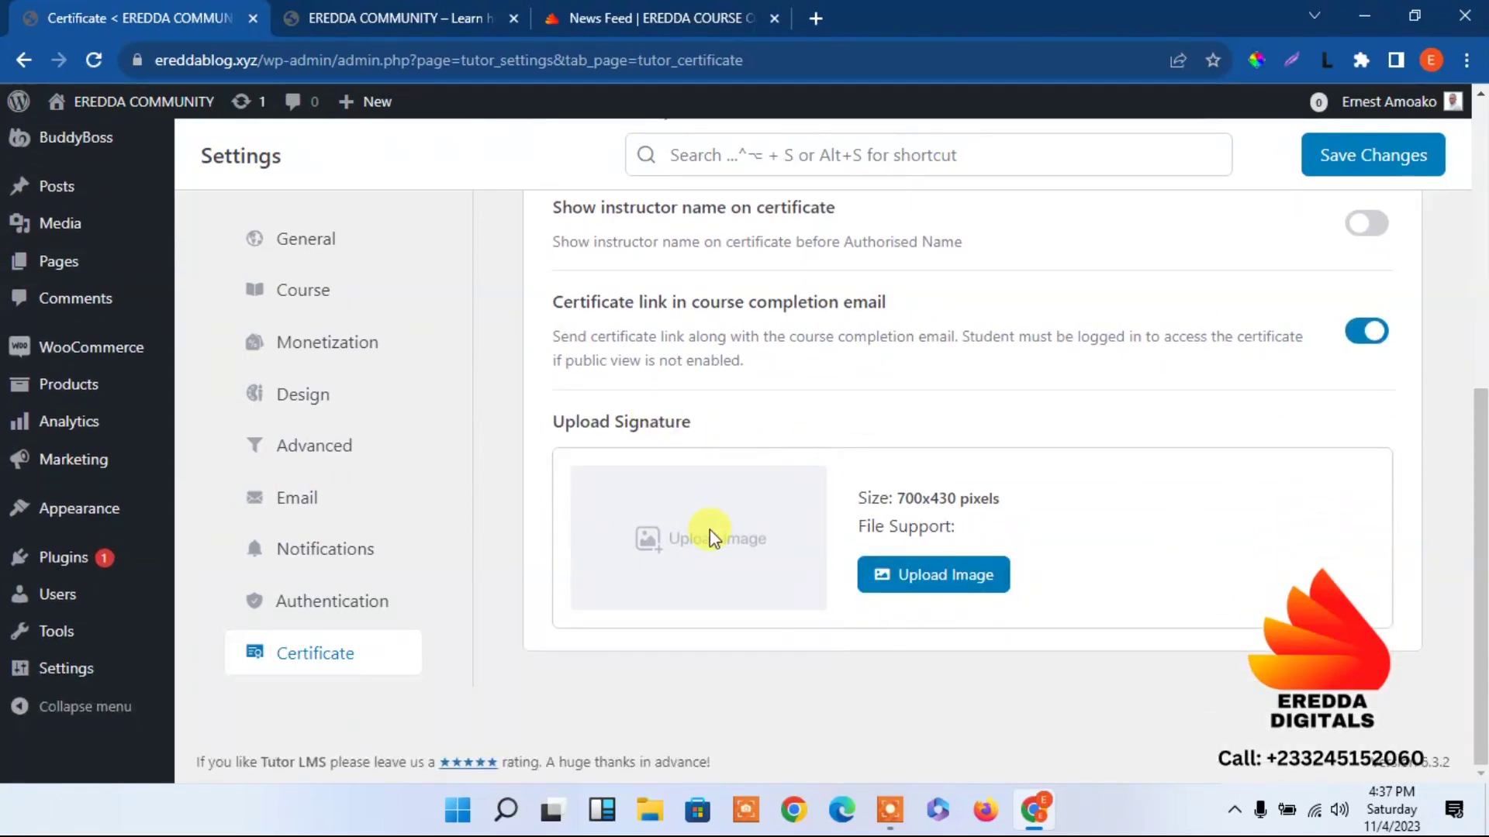
pyautogui.click(1354, 160)
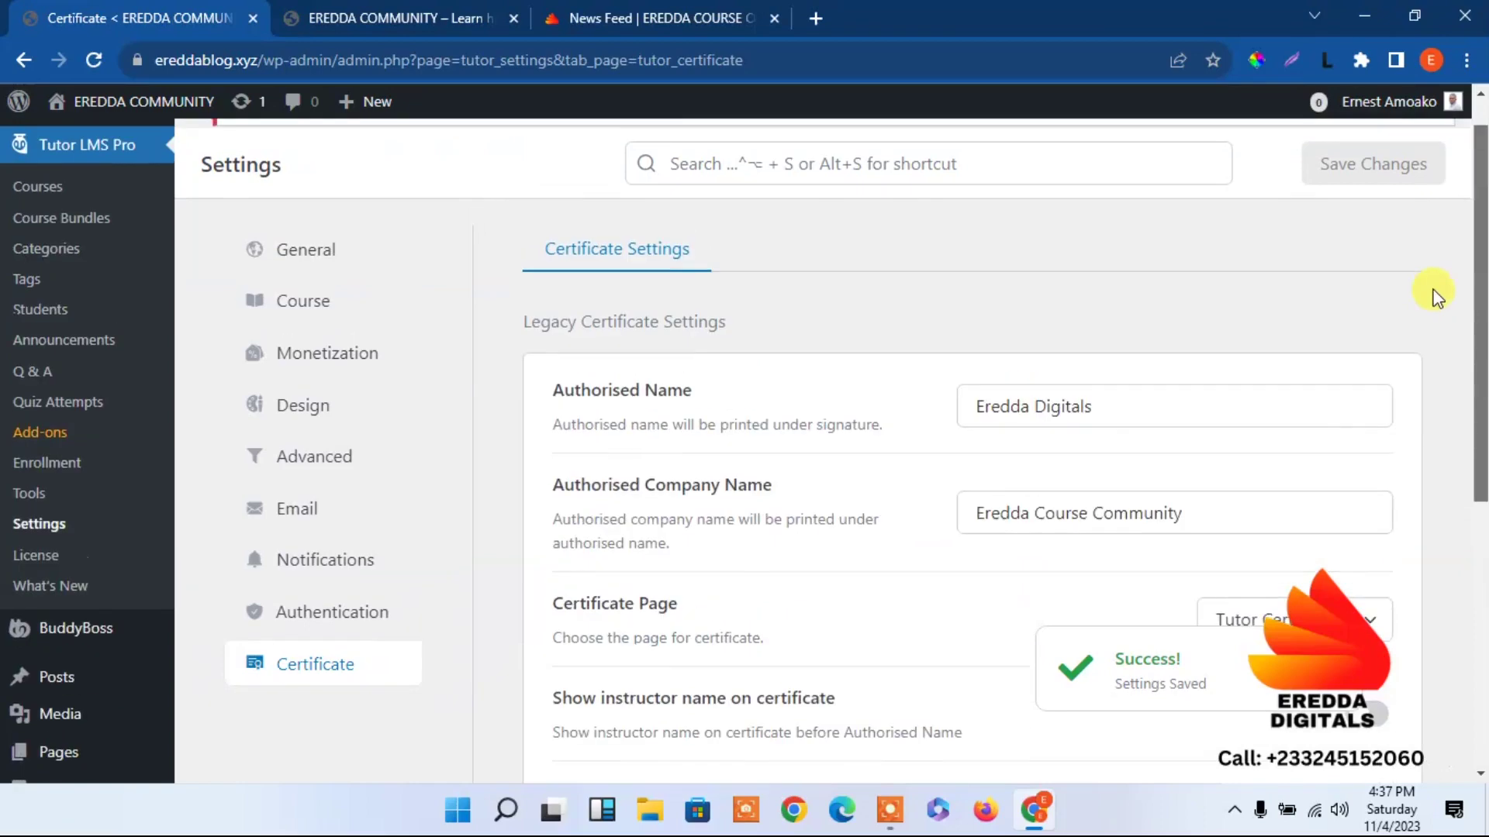
# Bring up the Course settings, briefly checking General settings before returning.
pyautogui.scroll(15, 1435, 292)
pyautogui.click(289, 347)
pyautogui.moveTo(1481, 177); pyautogui.dragTo(1481, 264)
pyautogui.scroll(-7, 552, 287)
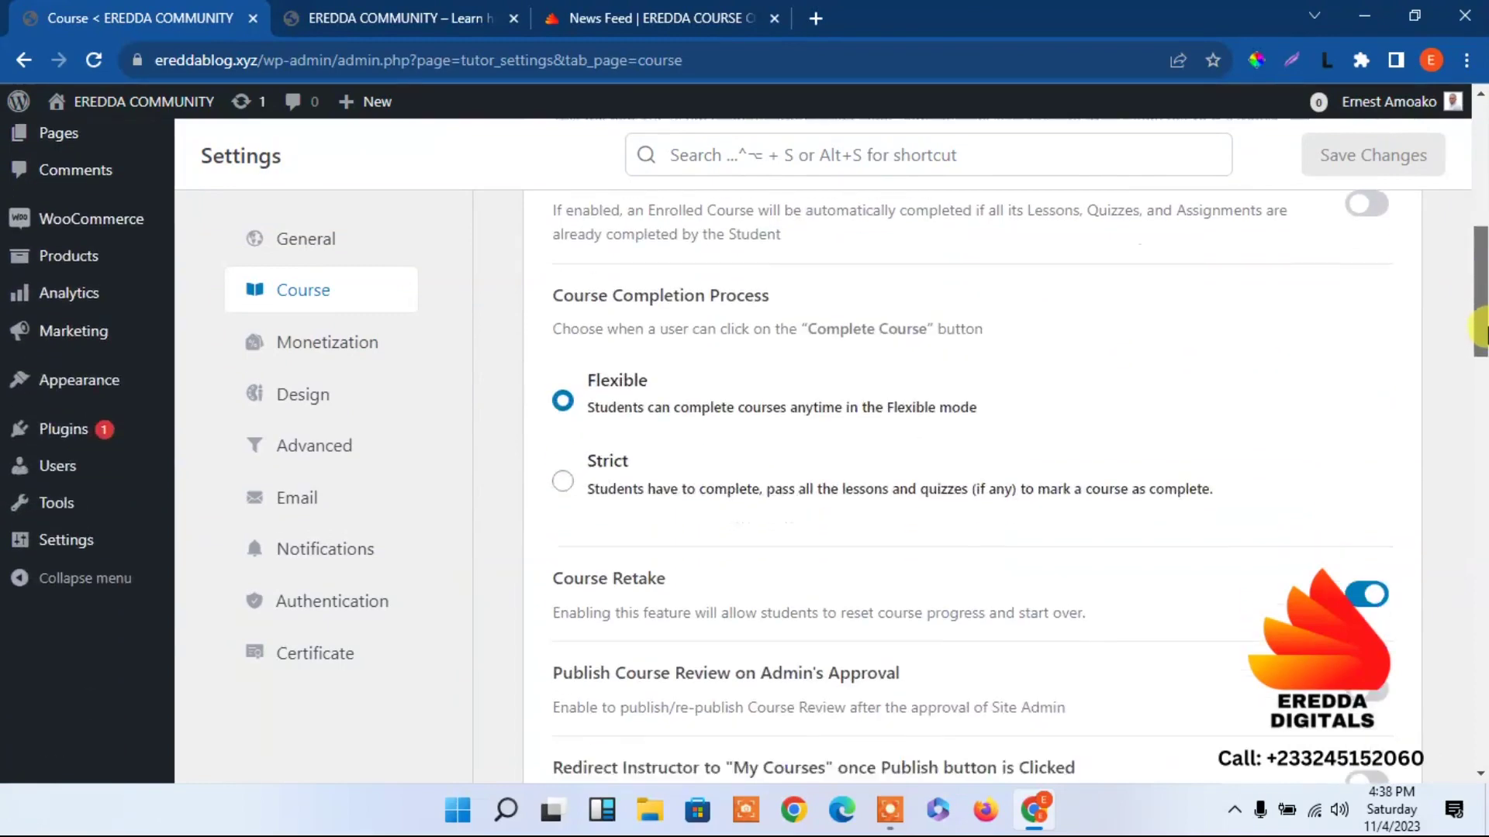
pyautogui.click(294, 241)
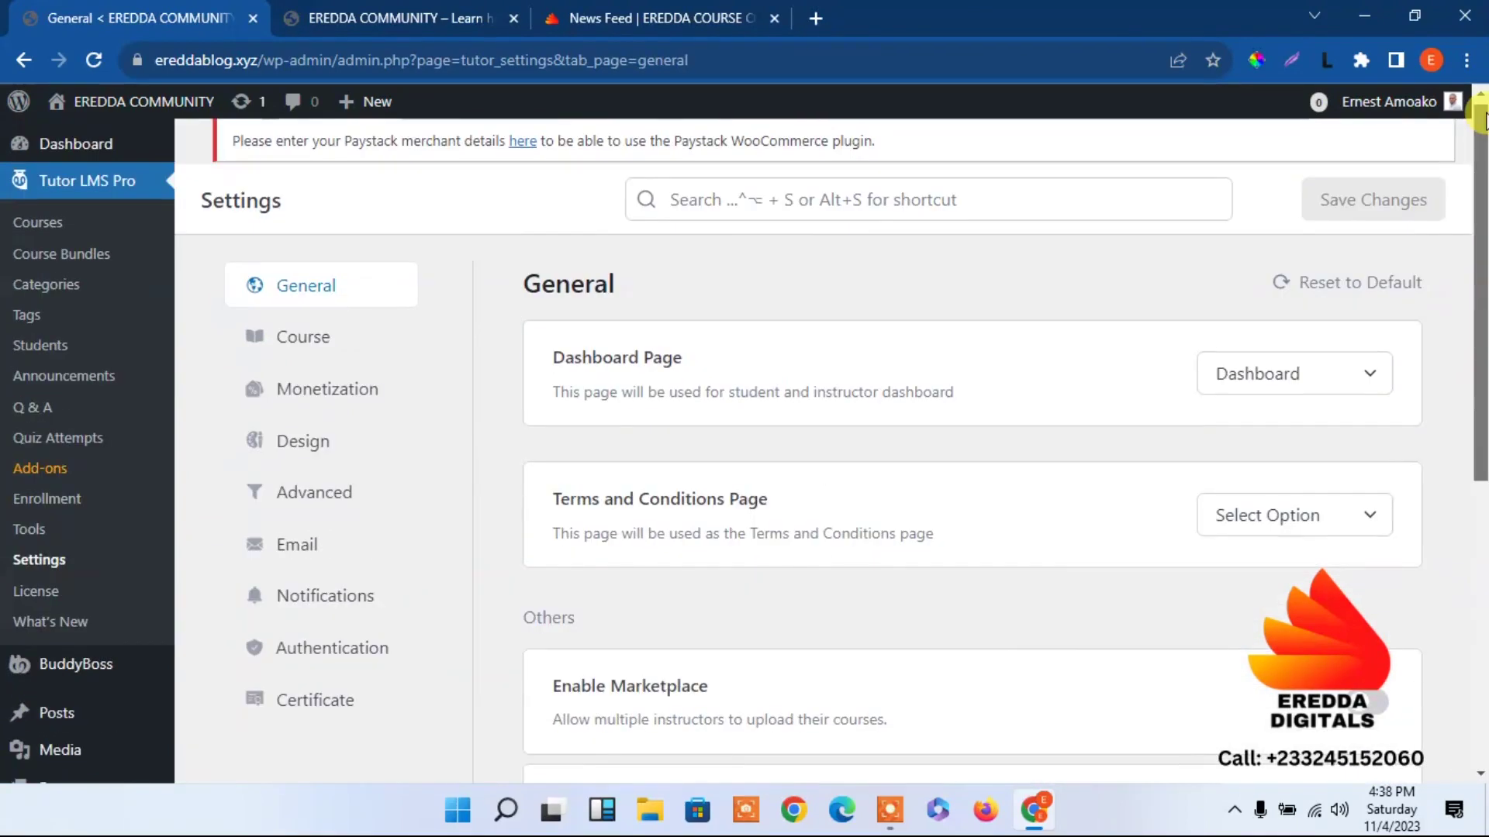
pyautogui.scroll(-2, 1482, 226)
pyautogui.moveTo(1482, 225); pyautogui.dragTo(1481, 488)
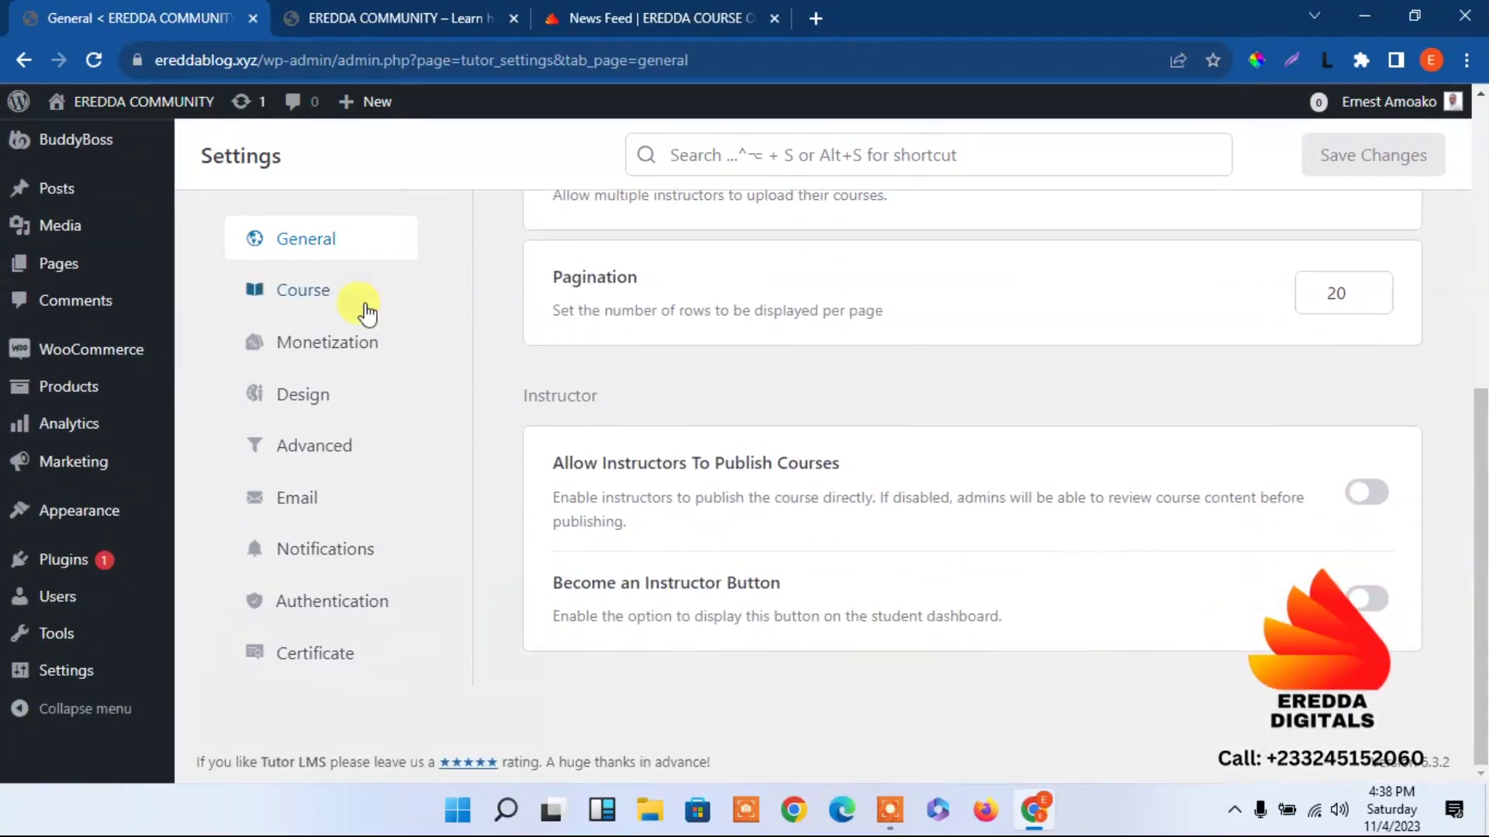
pyautogui.click(330, 297)
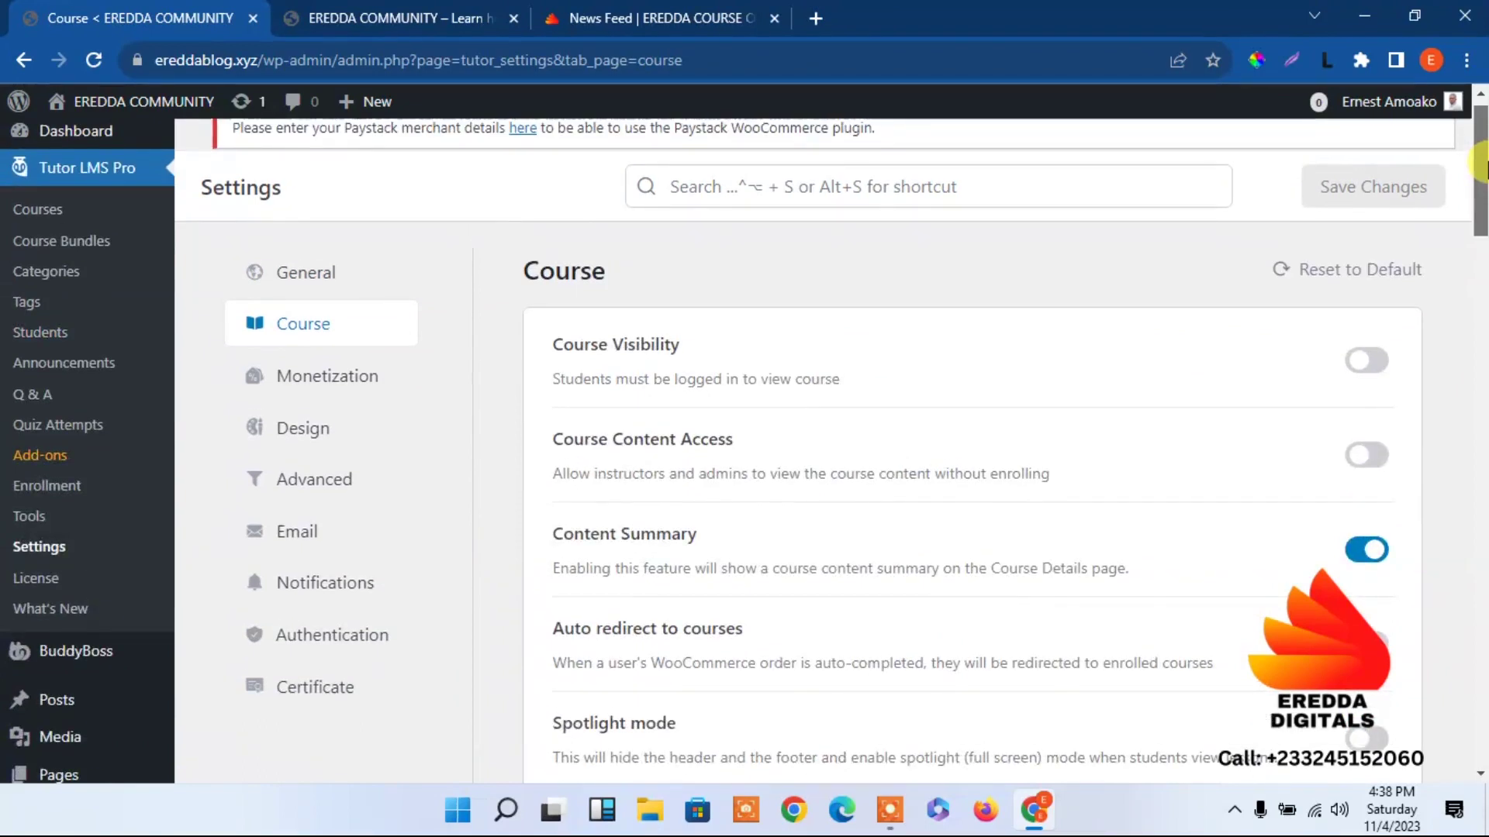
pyautogui.moveTo(1481, 169); pyautogui.dragTo(1482, 213)
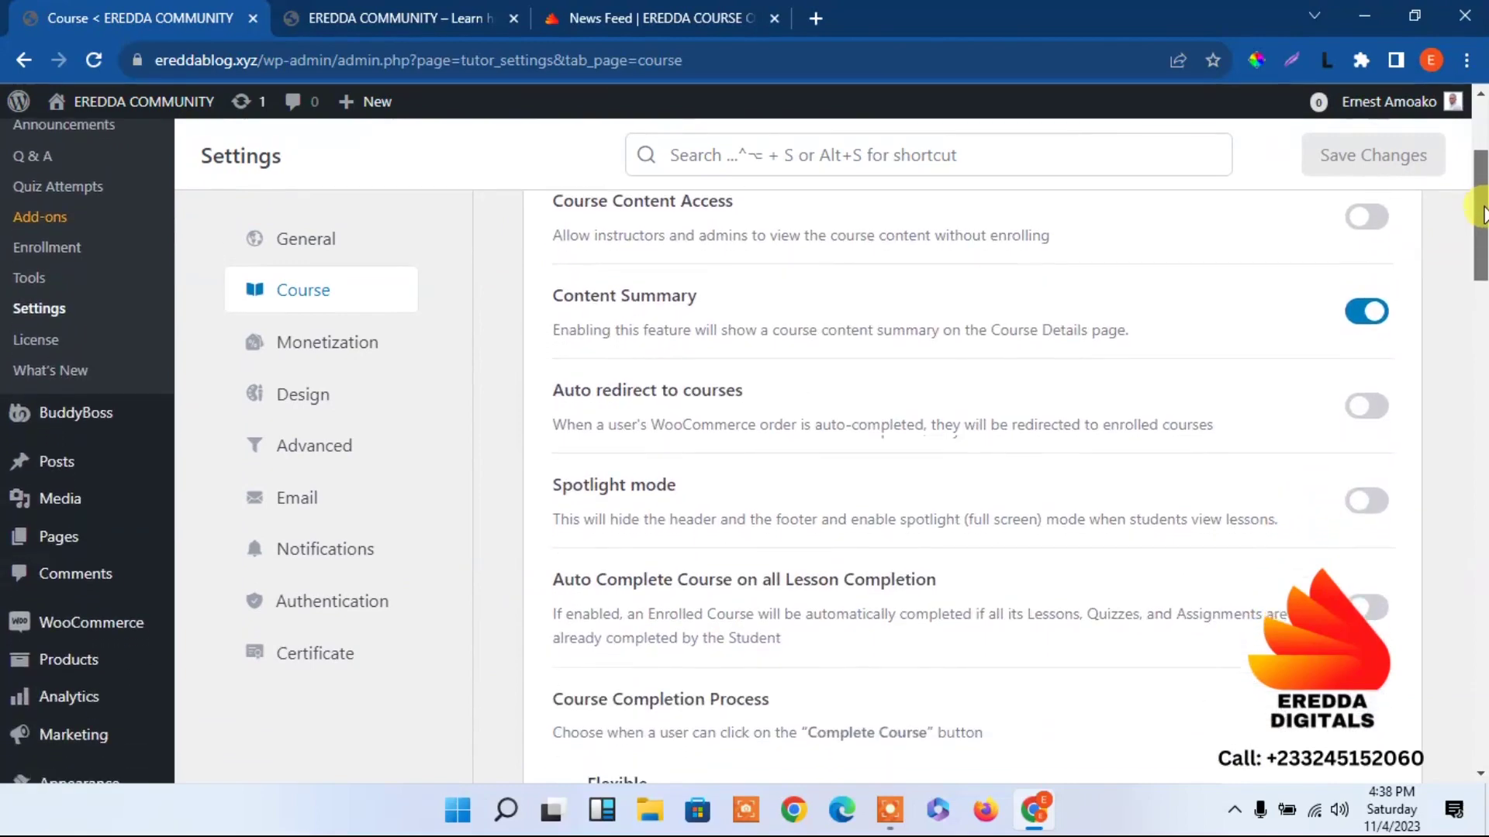
# Turn on Auto redirect to courses and save the Course settings.
pyautogui.click(1366, 405)
pyautogui.scroll(-3, 1481, 295)
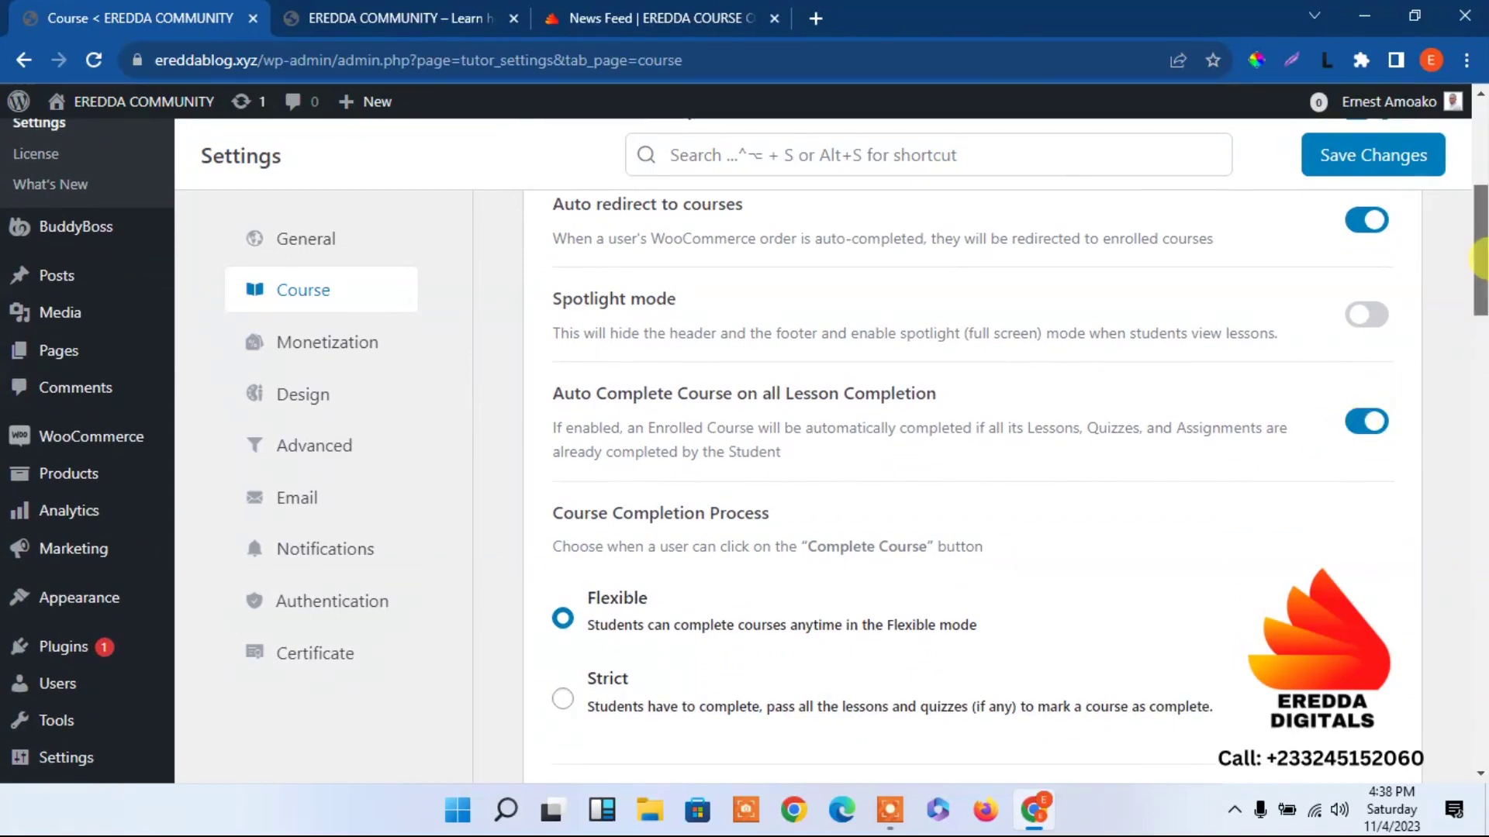
pyautogui.moveTo(1481, 259); pyautogui.dragTo(1483, 806)
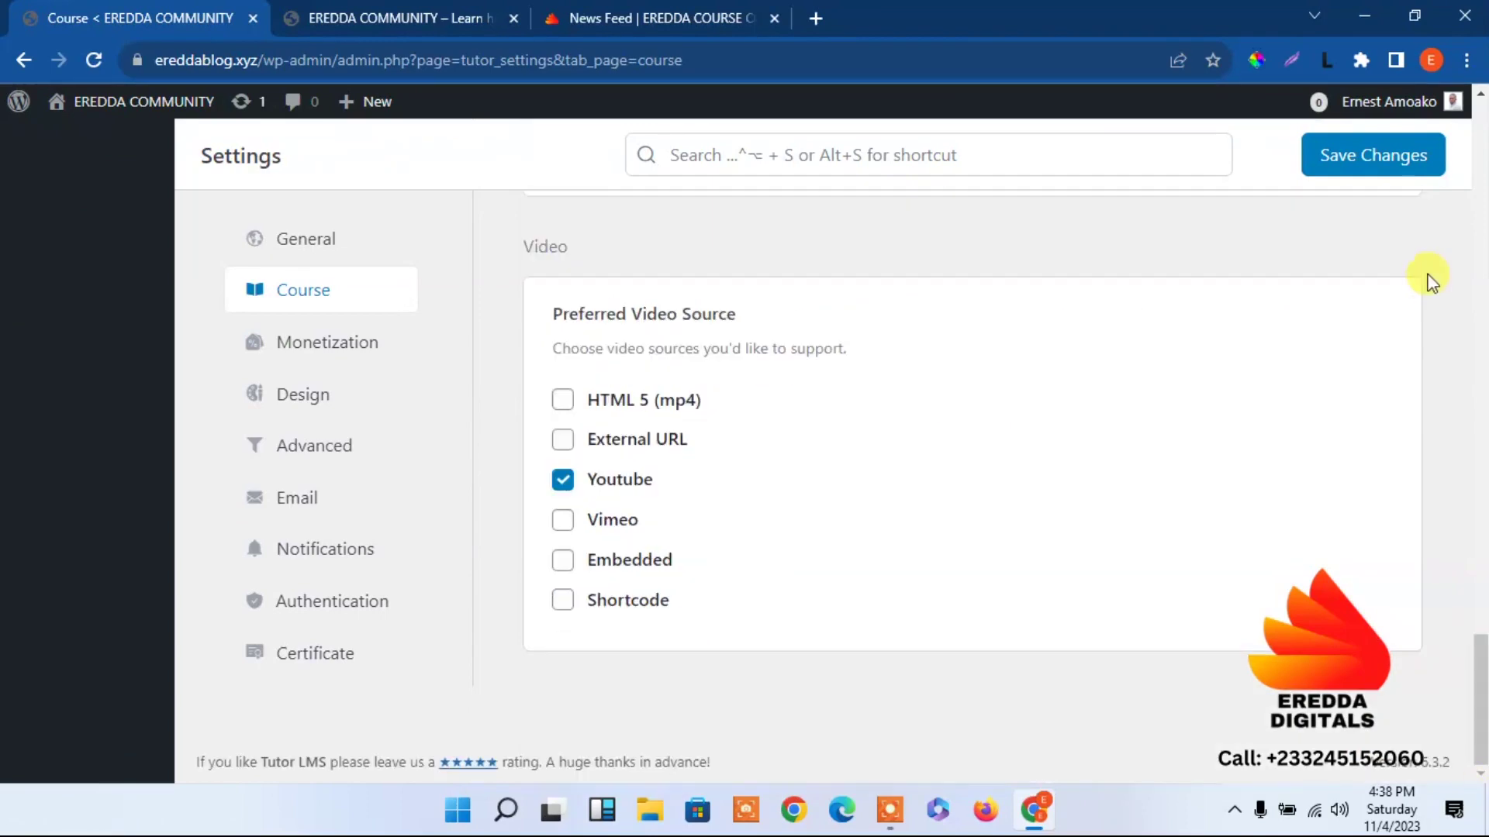
pyautogui.click(1353, 157)
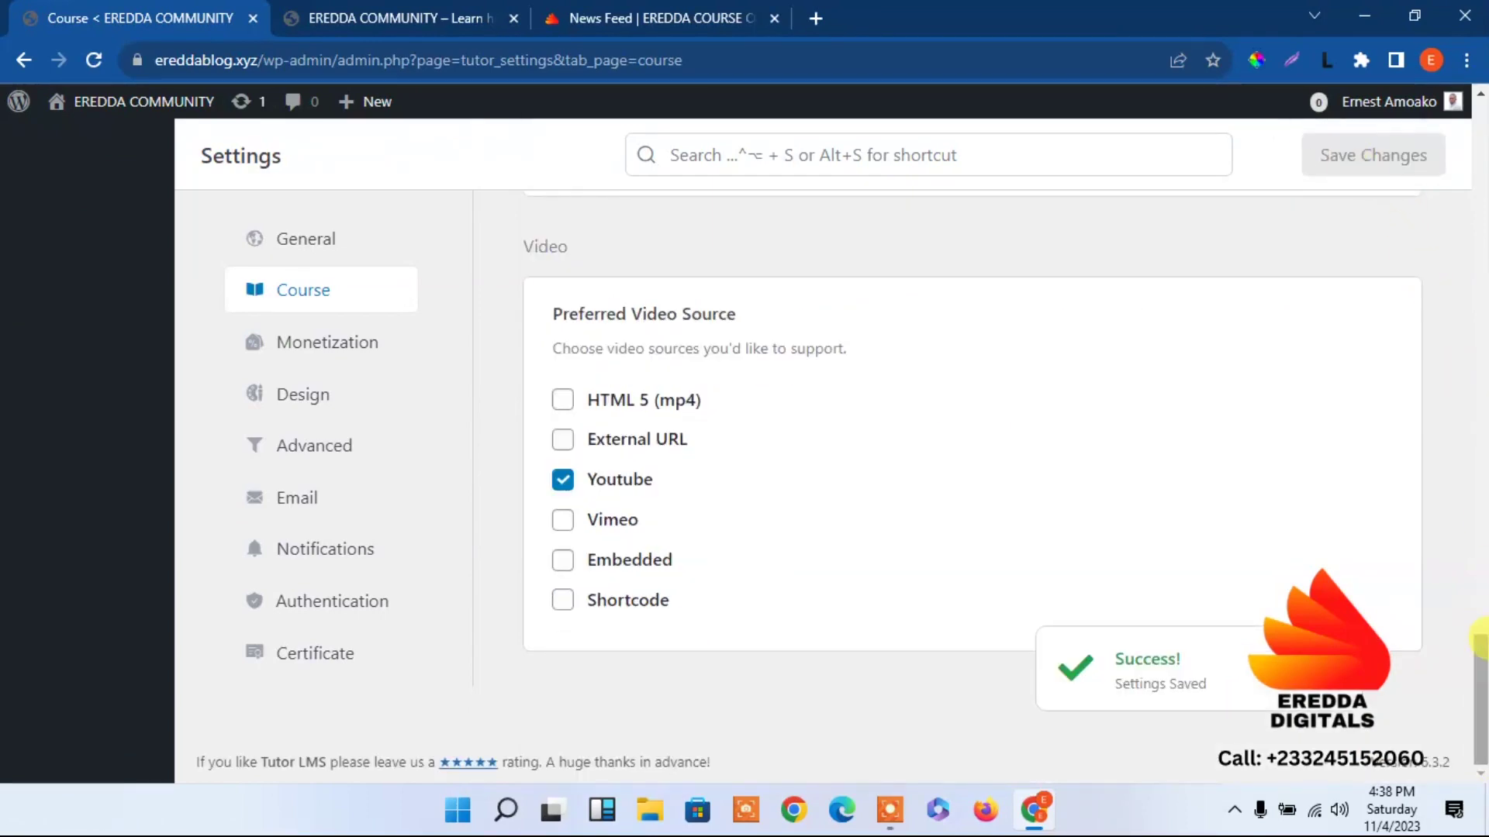
pyautogui.moveTo(1482, 644); pyautogui.dragTo(1388, 93)
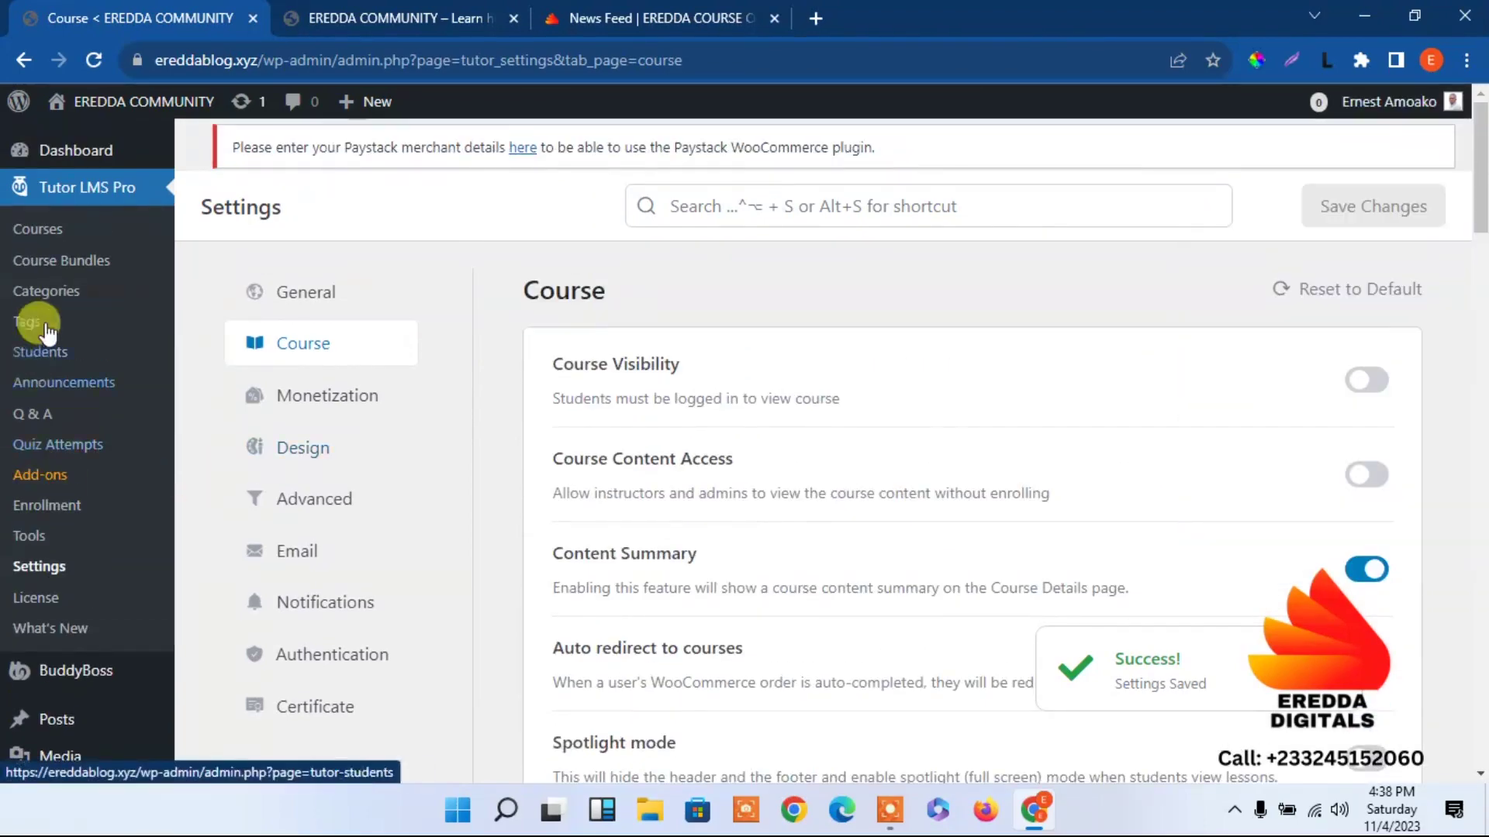
# Check the Tutor Pages list and statuses under Tools > Import/Export.
pyautogui.click(39, 545)
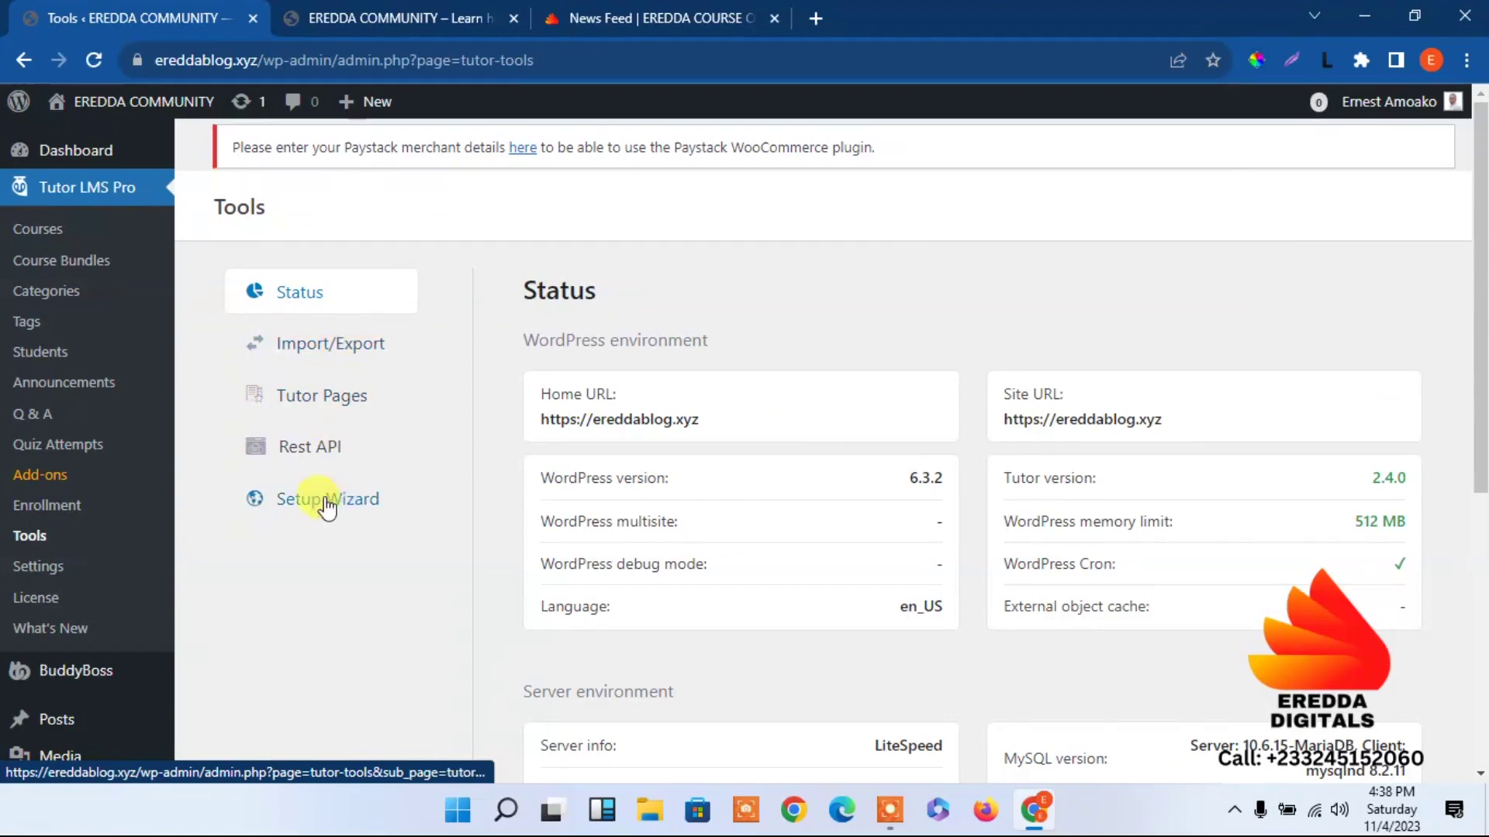
pyautogui.click(349, 349)
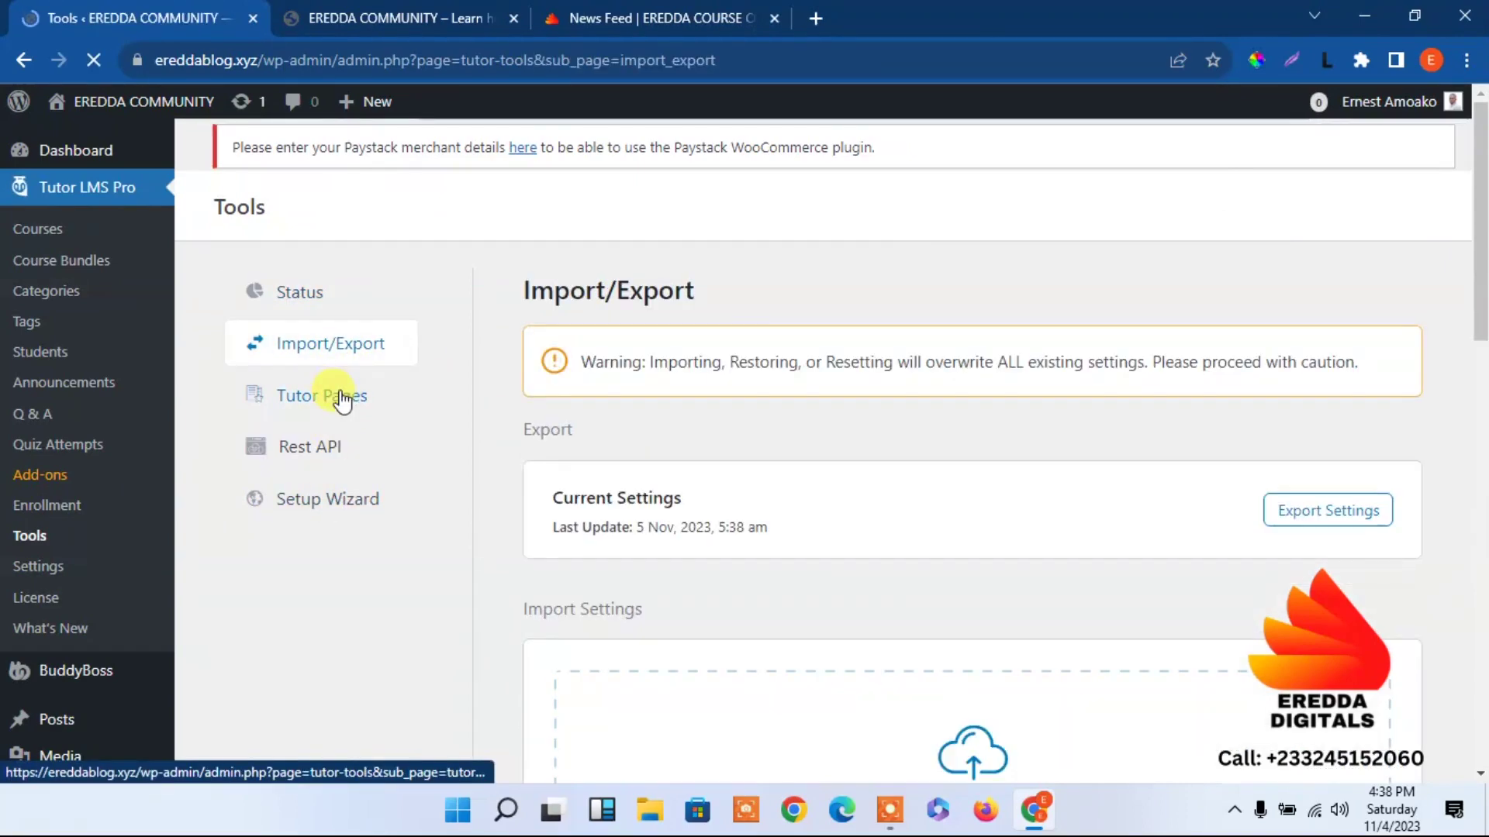
pyautogui.click(342, 401)
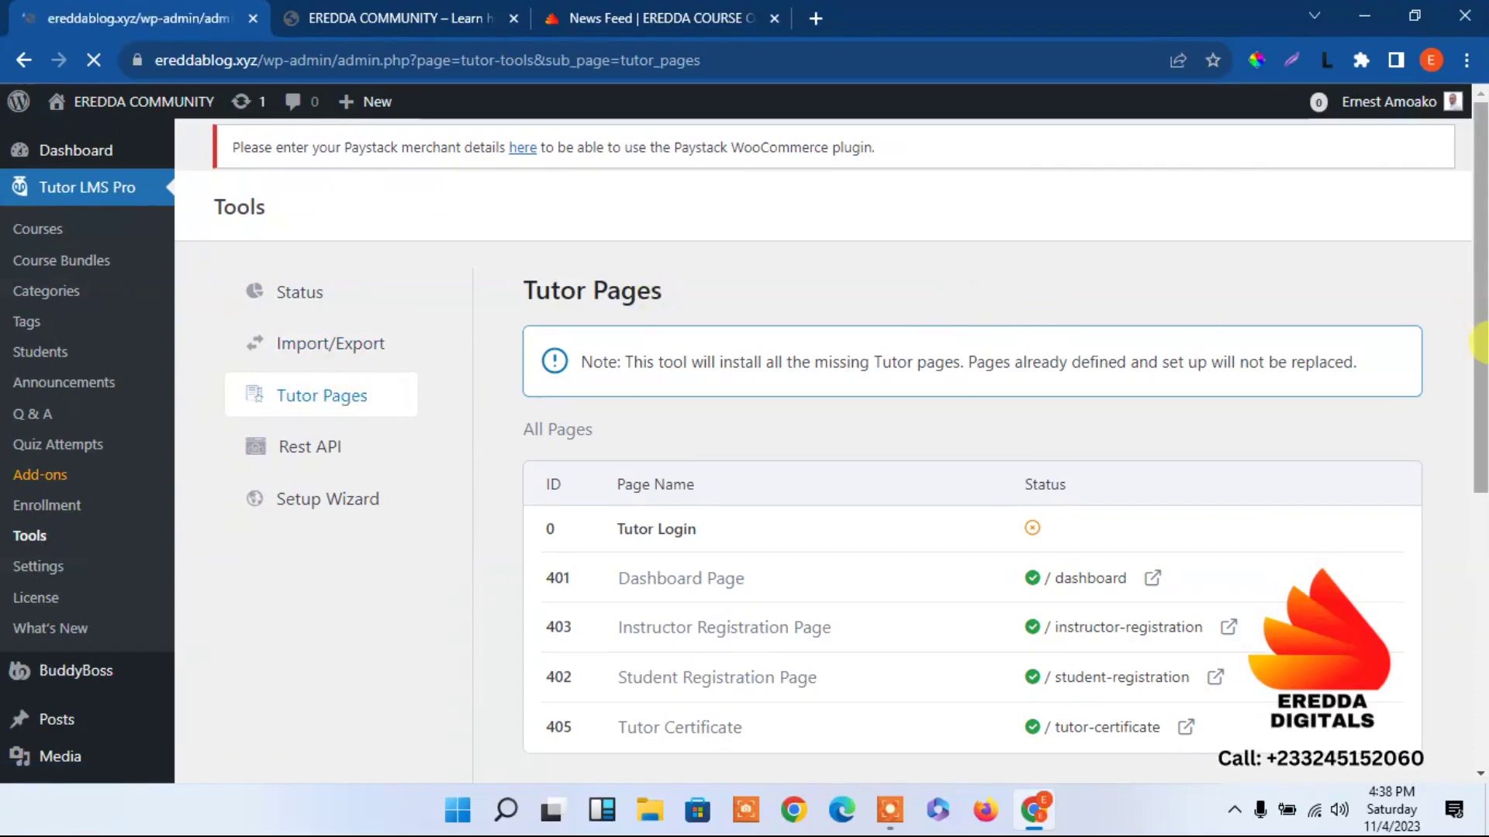
pyautogui.scroll(-6, 1455, 505)
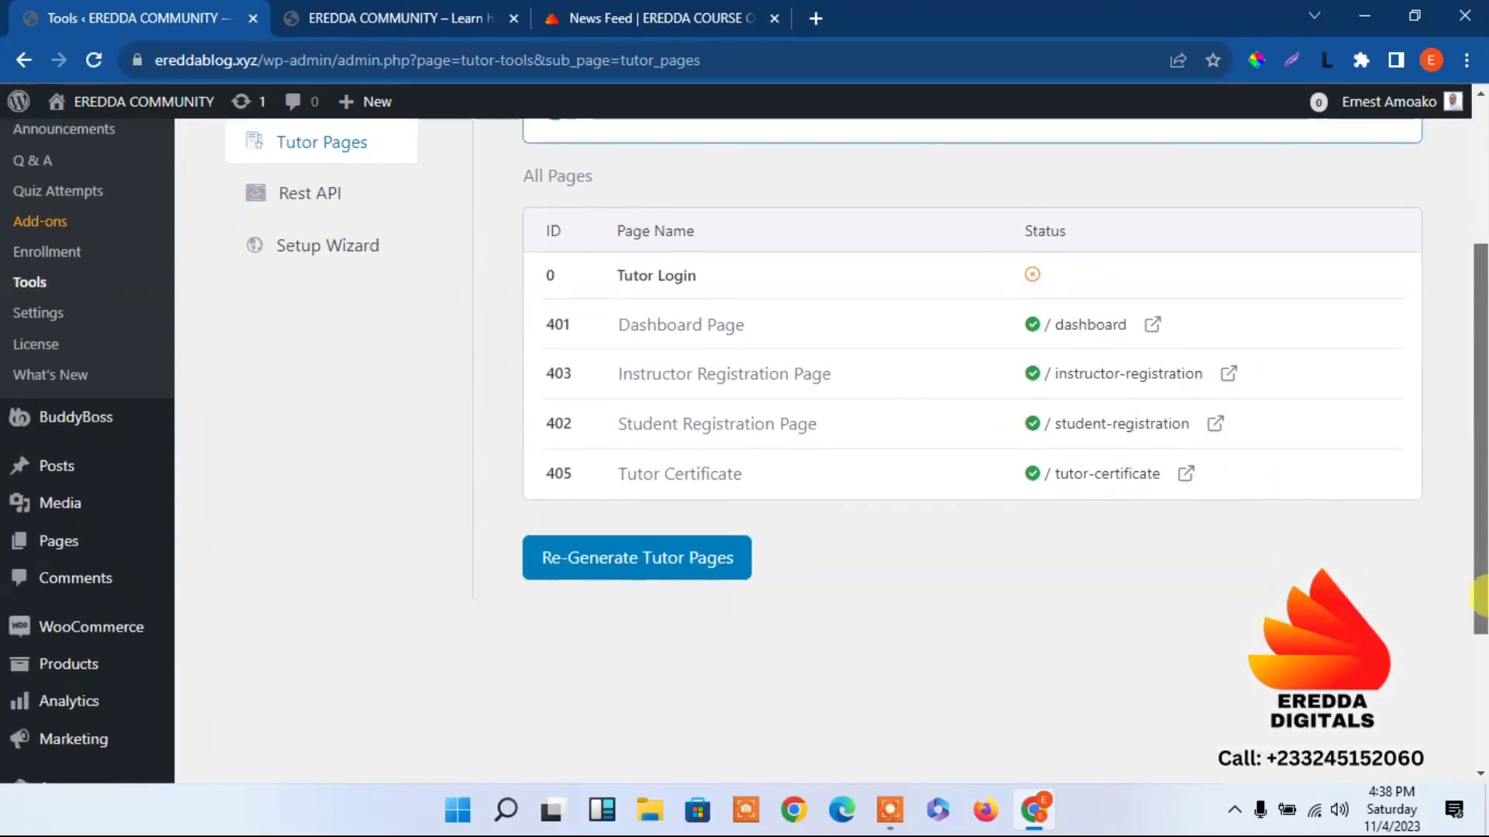
pyautogui.scroll(6, 1457, 415)
pyautogui.scroll(-2, 1448, 357)
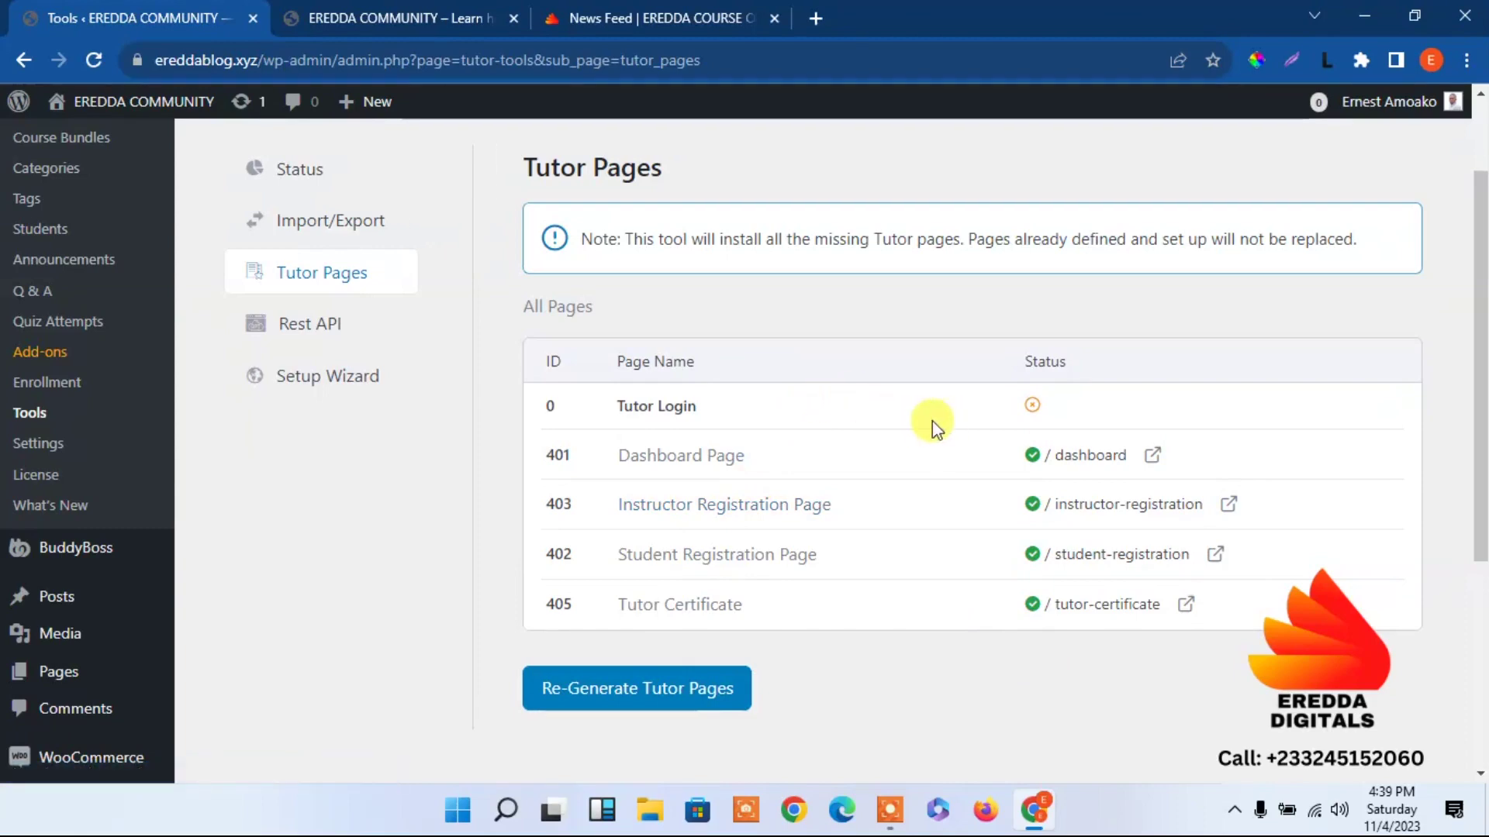
pyautogui.scroll(2, 1462, 259)
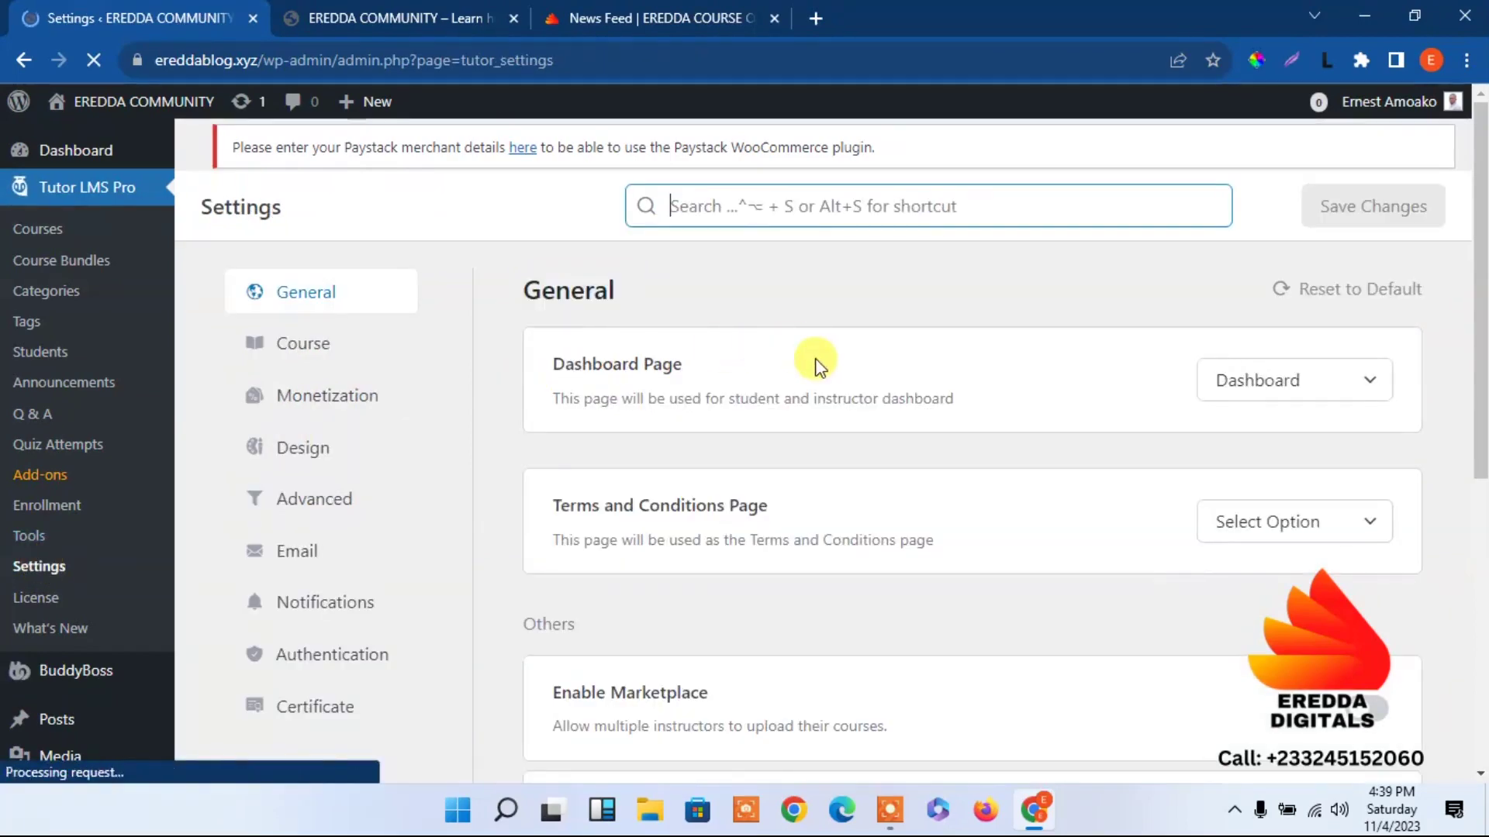
# Go to the Advanced section of Tutor LMS course settings.
pyautogui.moveTo(1481, 310); pyautogui.dragTo(1481, 709)
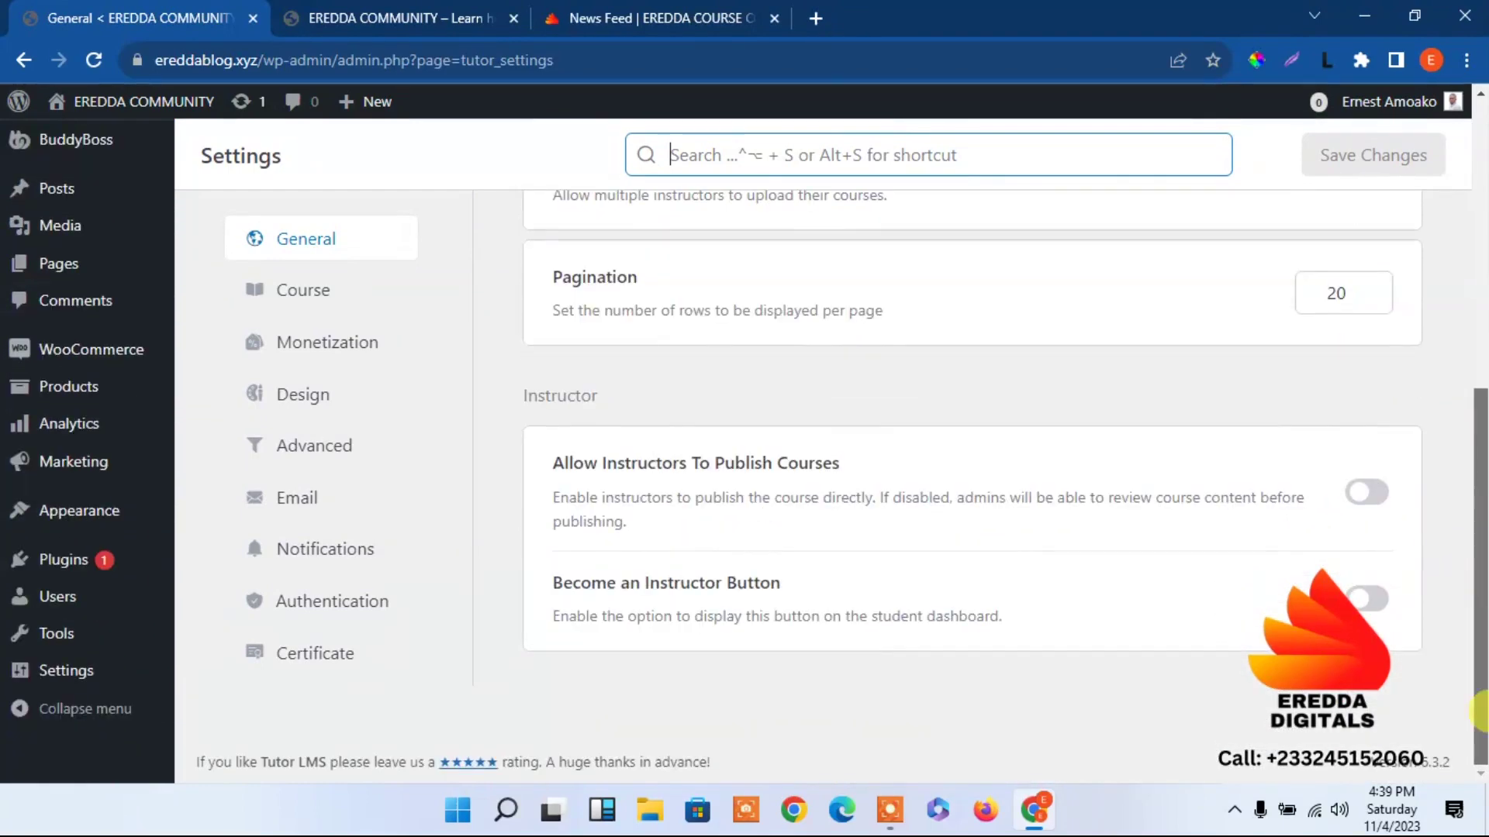
pyautogui.scroll(4, 1452, 425)
pyautogui.click(302, 300)
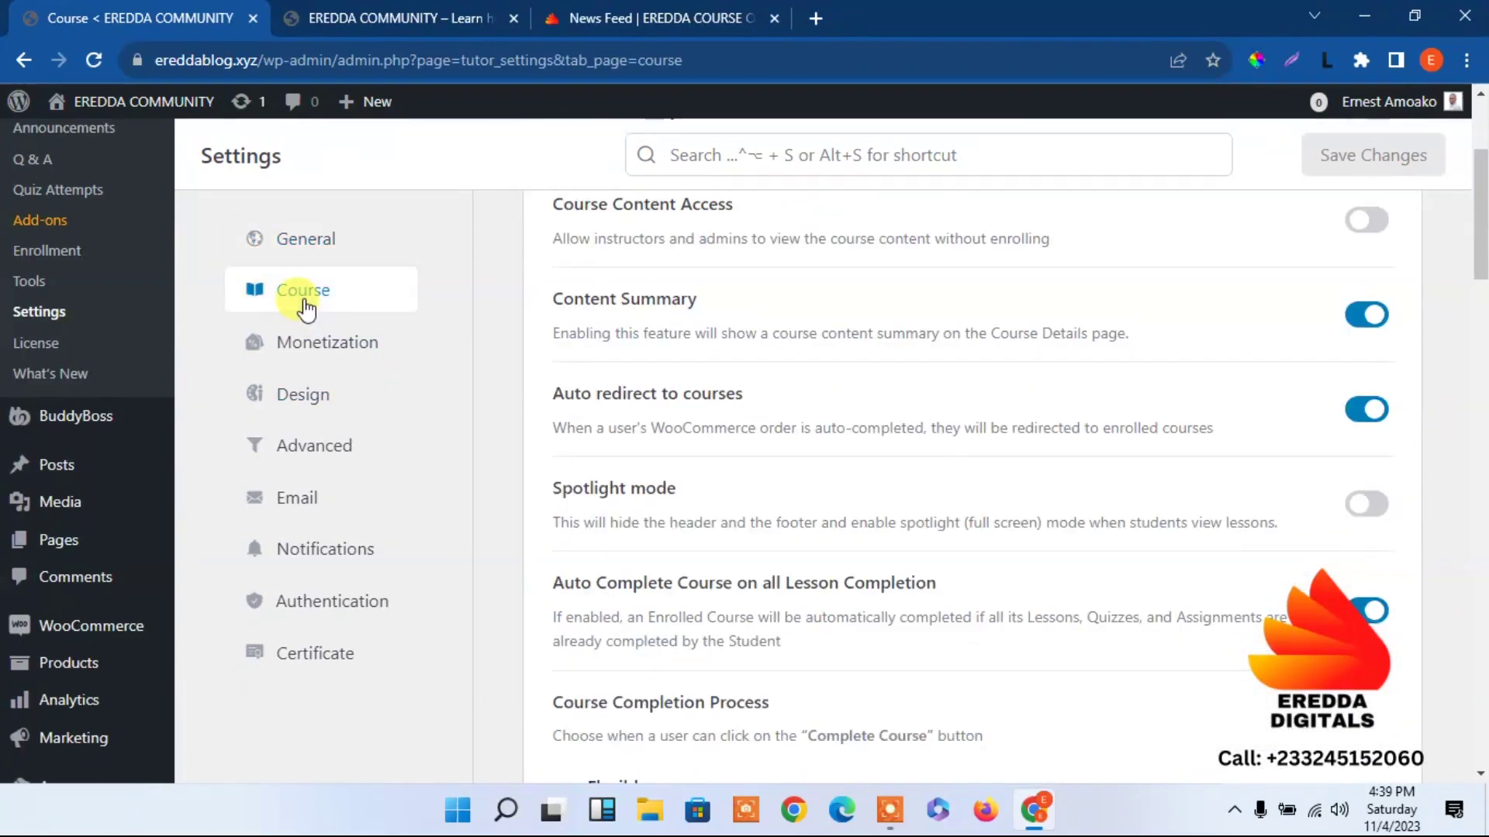
pyautogui.click(314, 445)
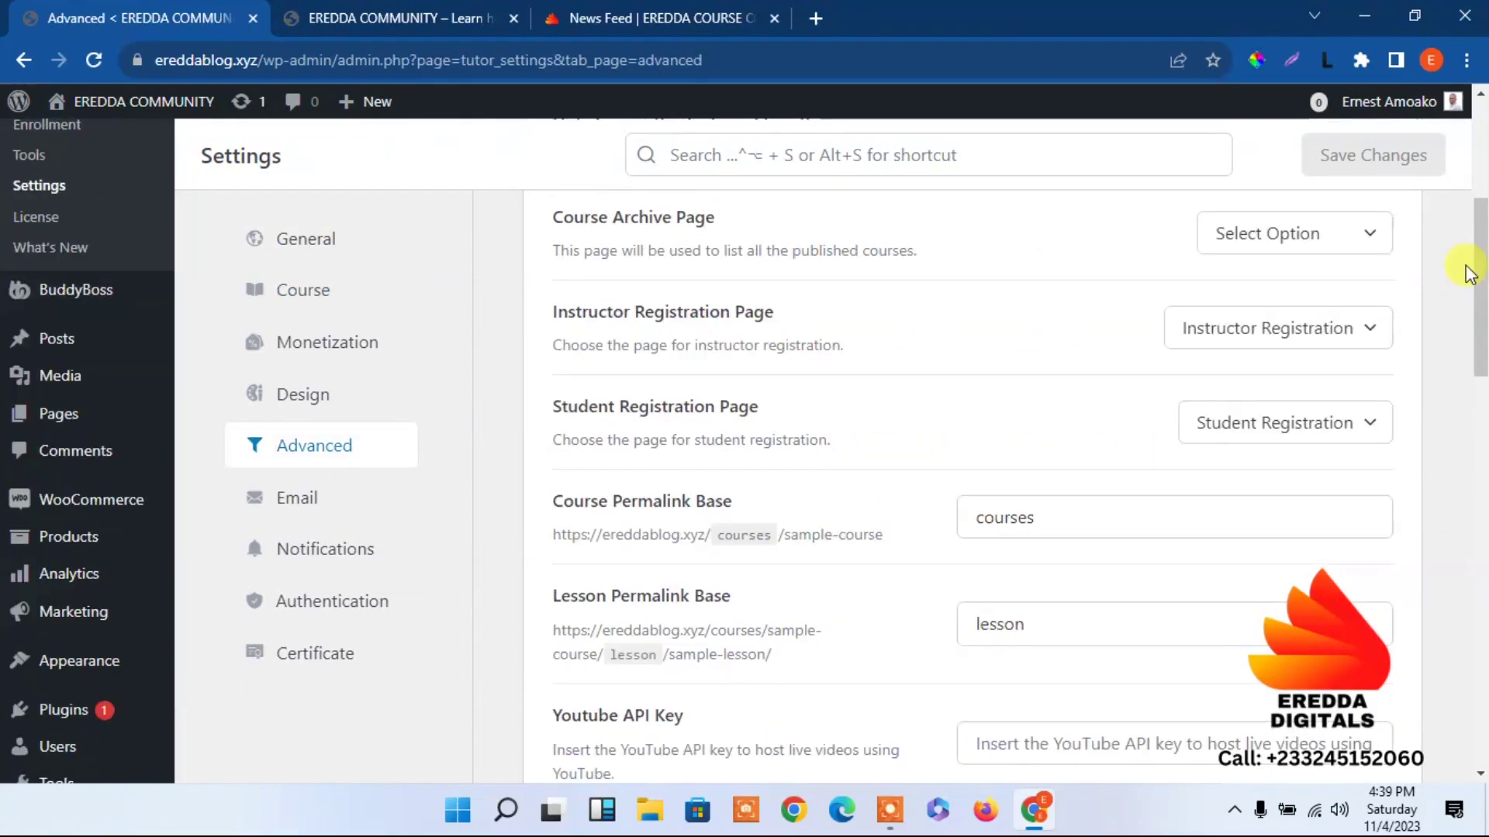
# Switch on 'Hide Course Products on Shop Page' and view the Course Archive Page choices.
pyautogui.scroll(3, 1462, 266)
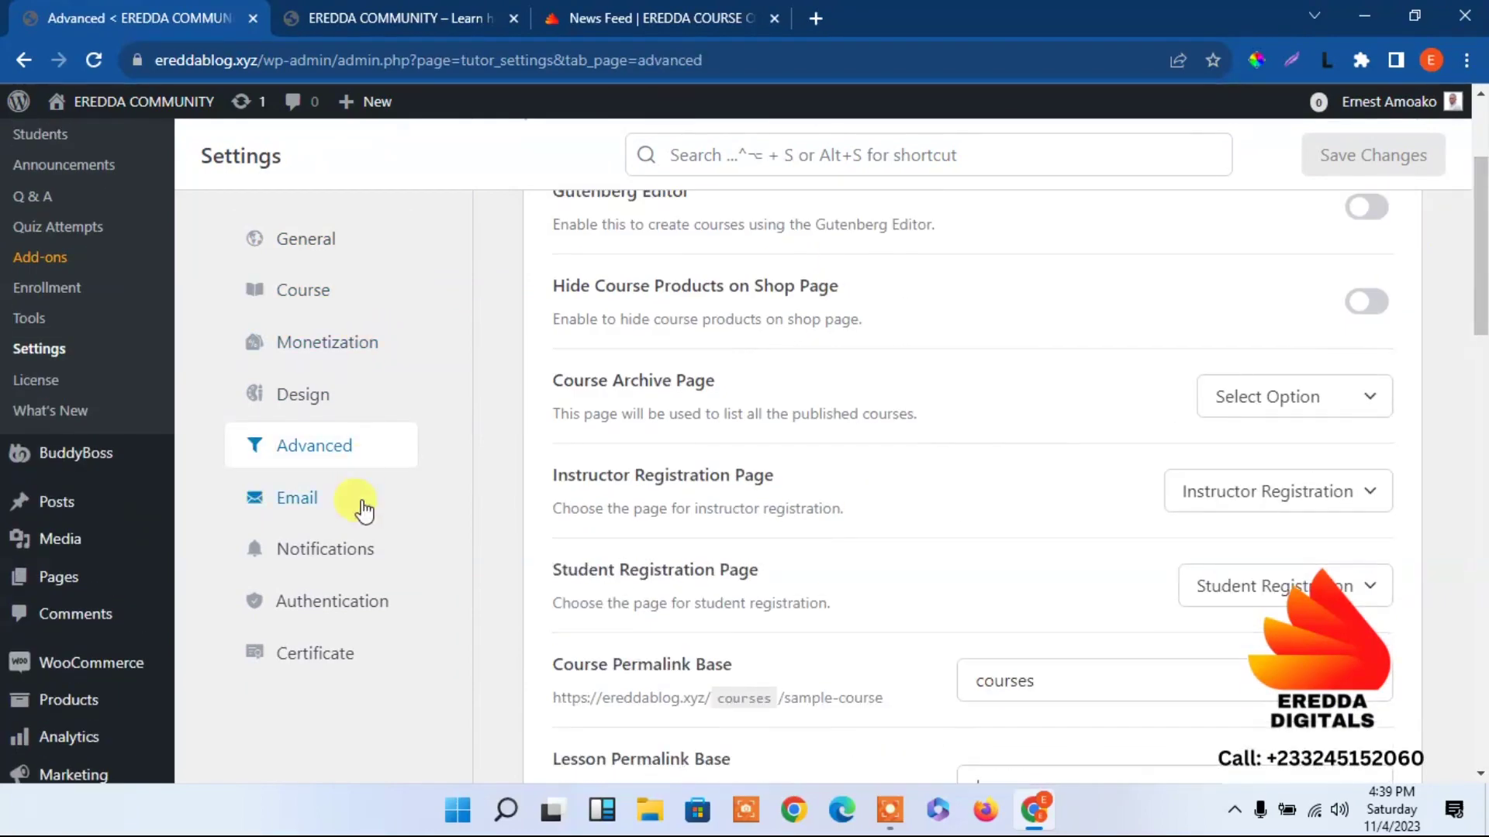
pyautogui.scroll(3, 1481, 178)
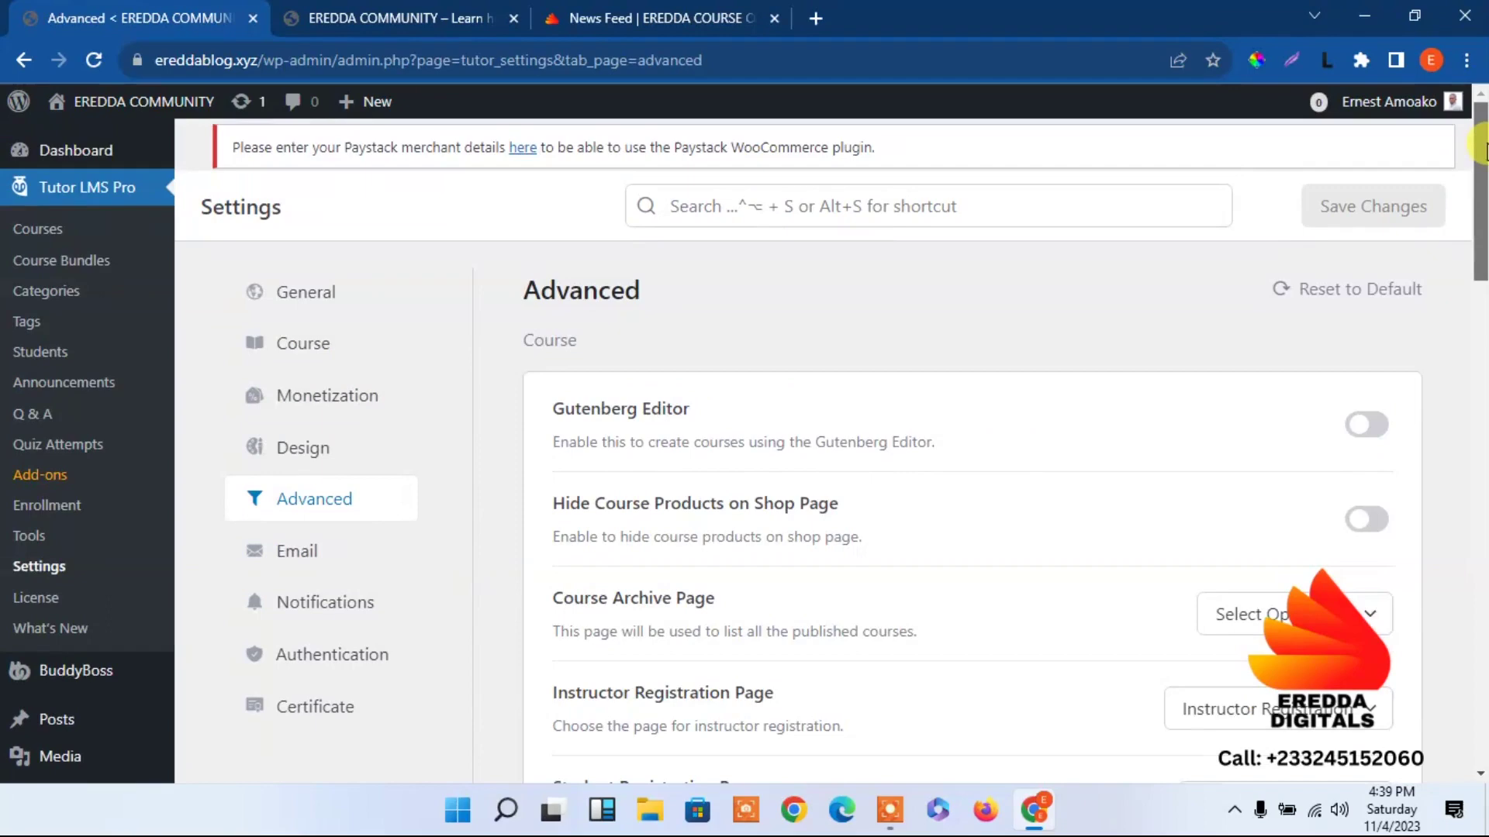
pyautogui.scroll(-2, 1481, 179)
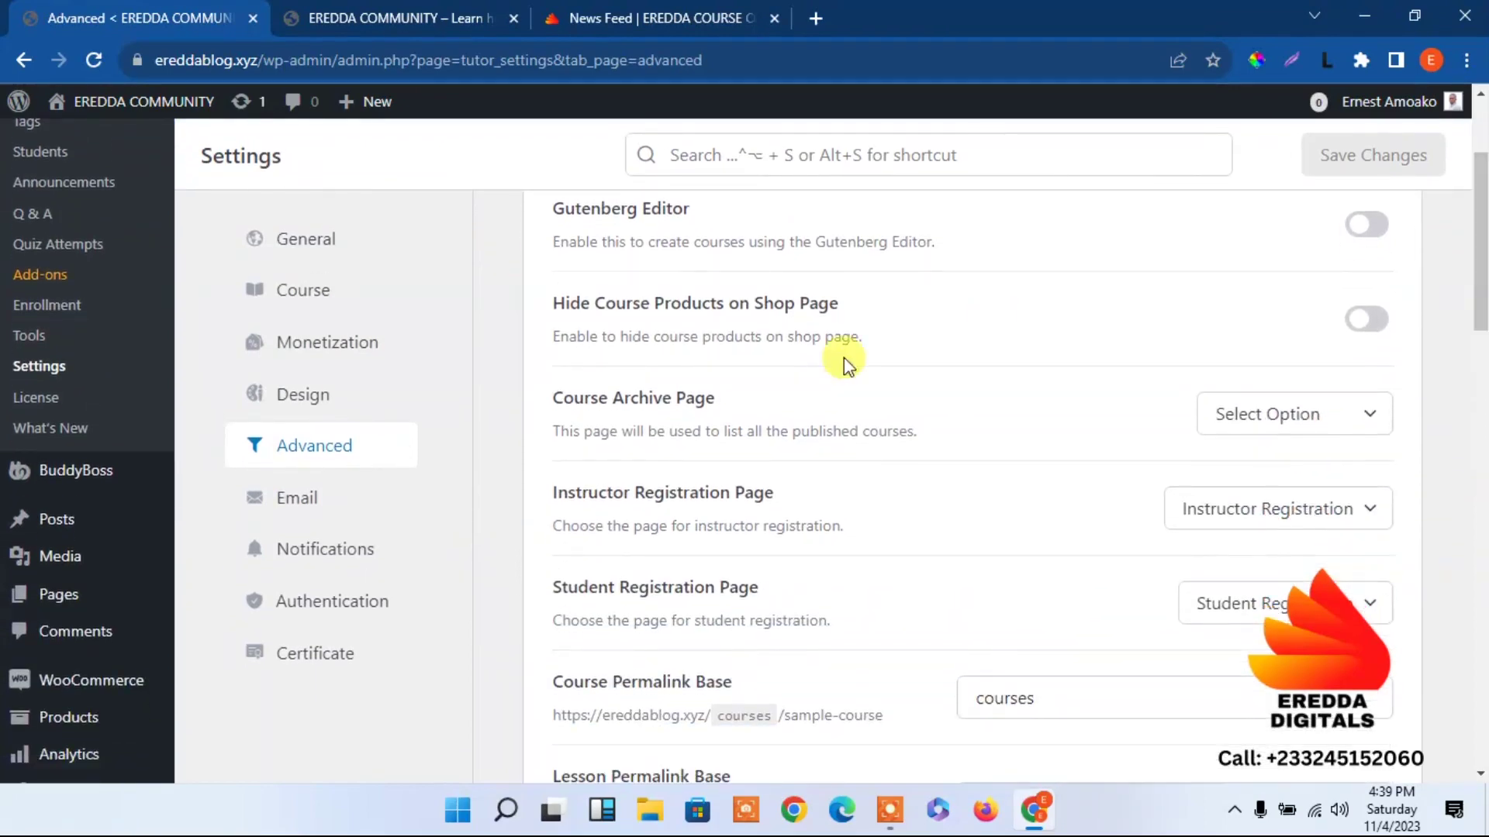
pyautogui.click(1365, 319)
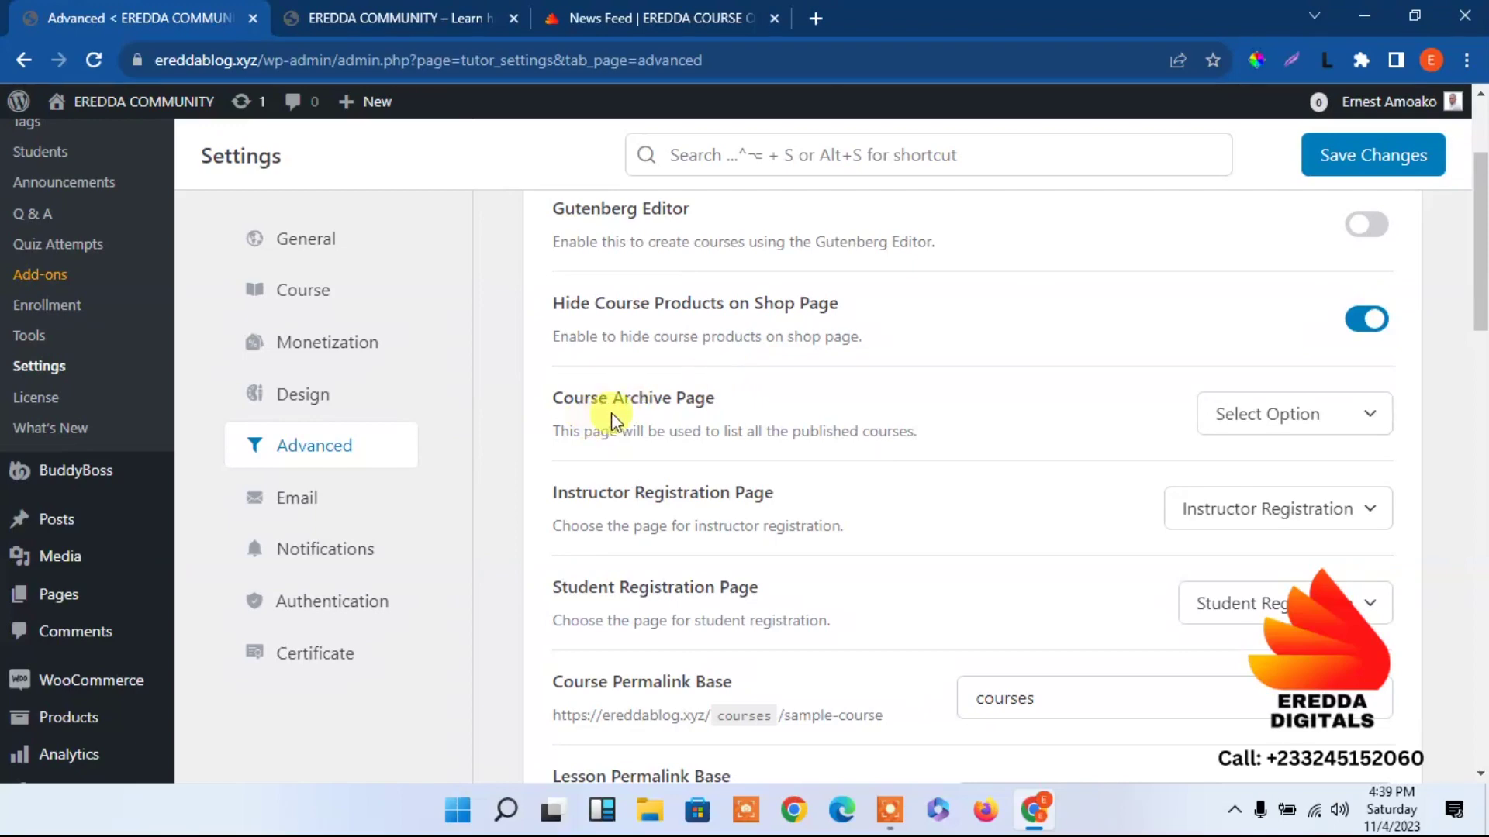
pyautogui.click(1281, 419)
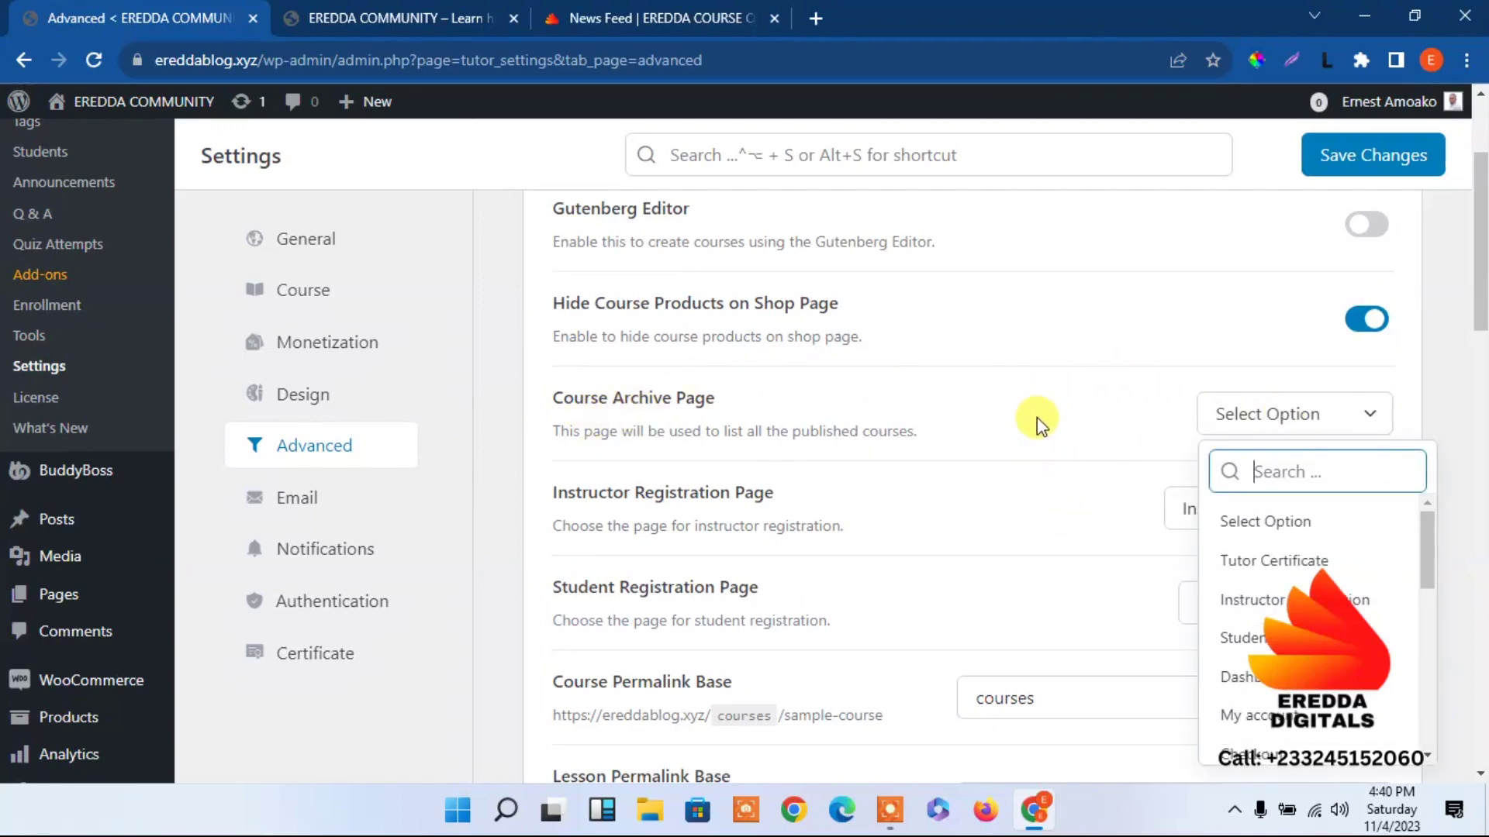
pyautogui.moveTo(1421, 542); pyautogui.dragTo(1447, 410)
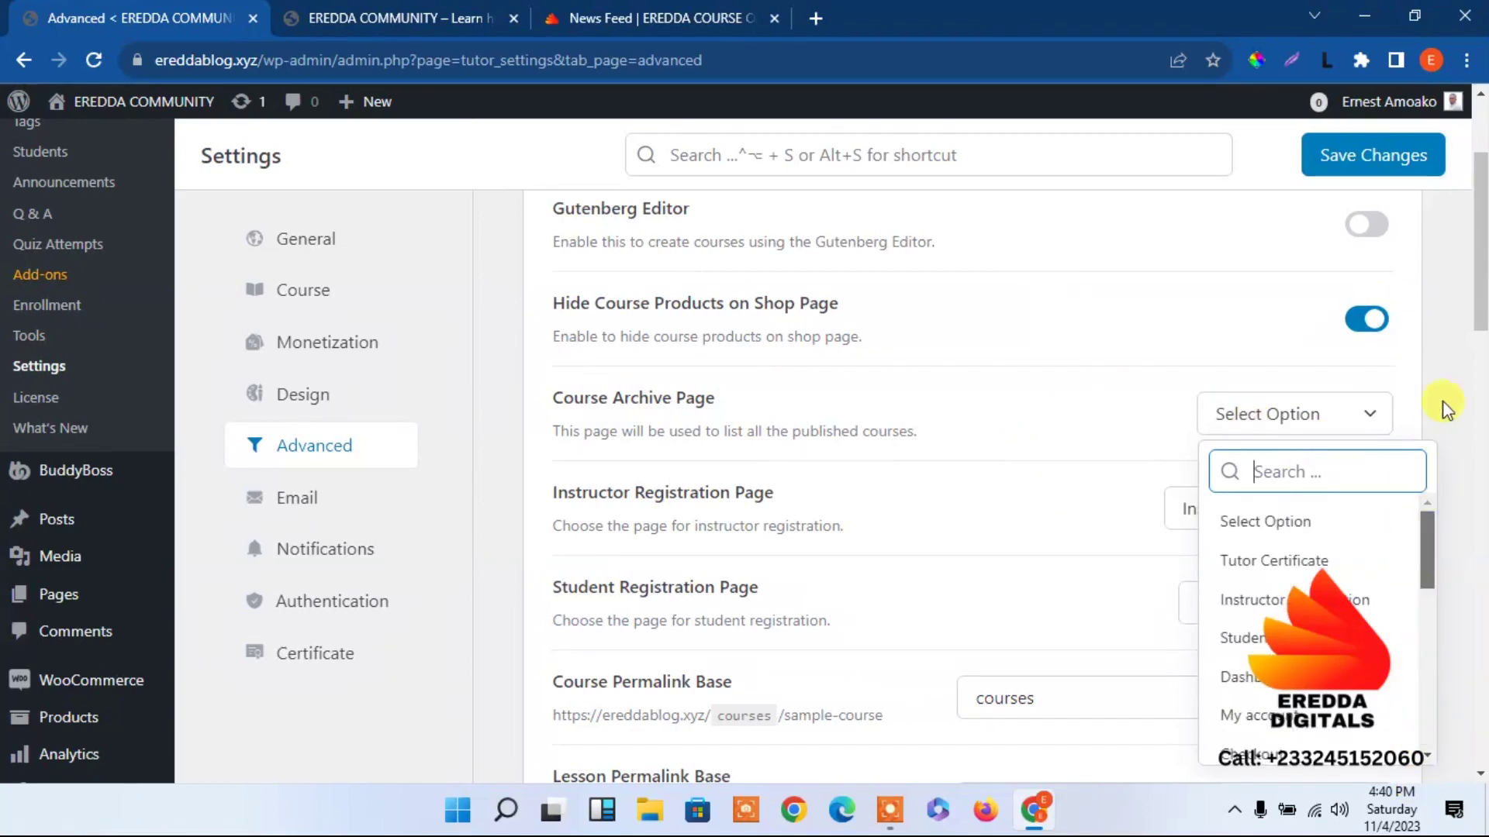
pyautogui.click(1463, 363)
# From the live site tab, go to the WordPress admin Dashboard via the admin bar.
pyautogui.click(399, 18)
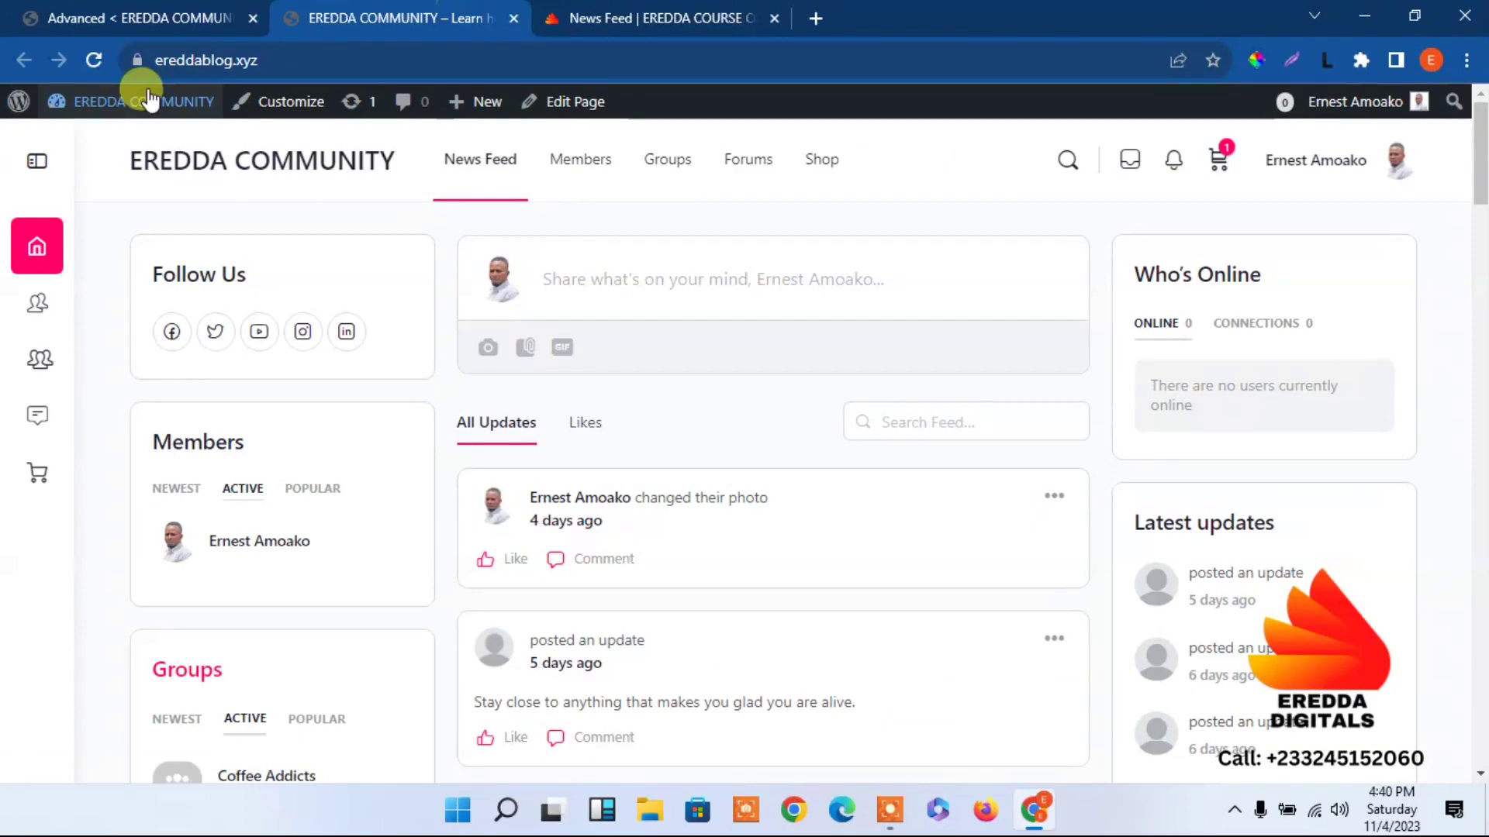
pyautogui.moveTo(147, 99)
pyautogui.click(84, 147)
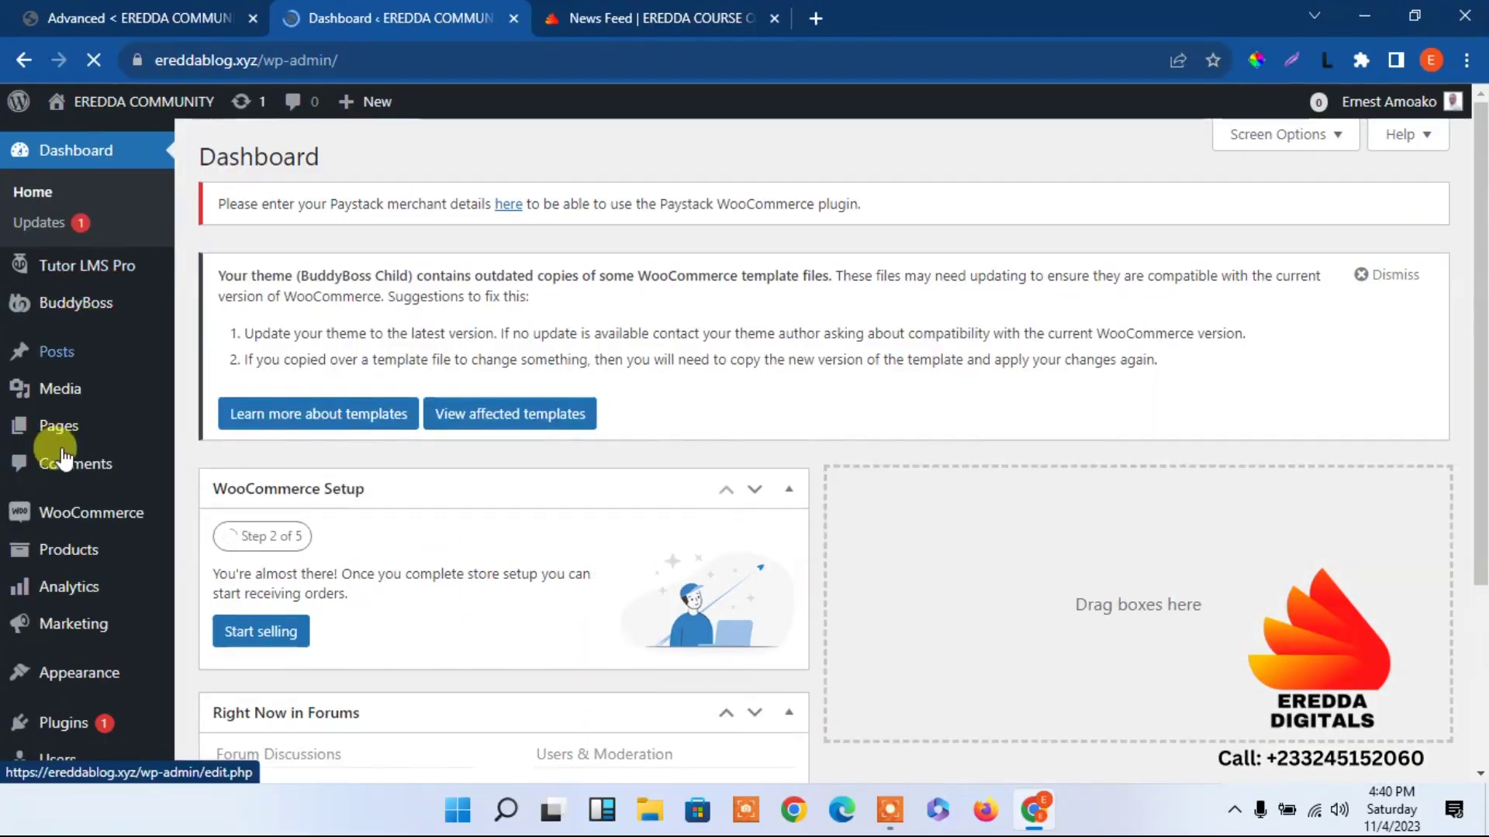
pyautogui.moveTo(53, 423)
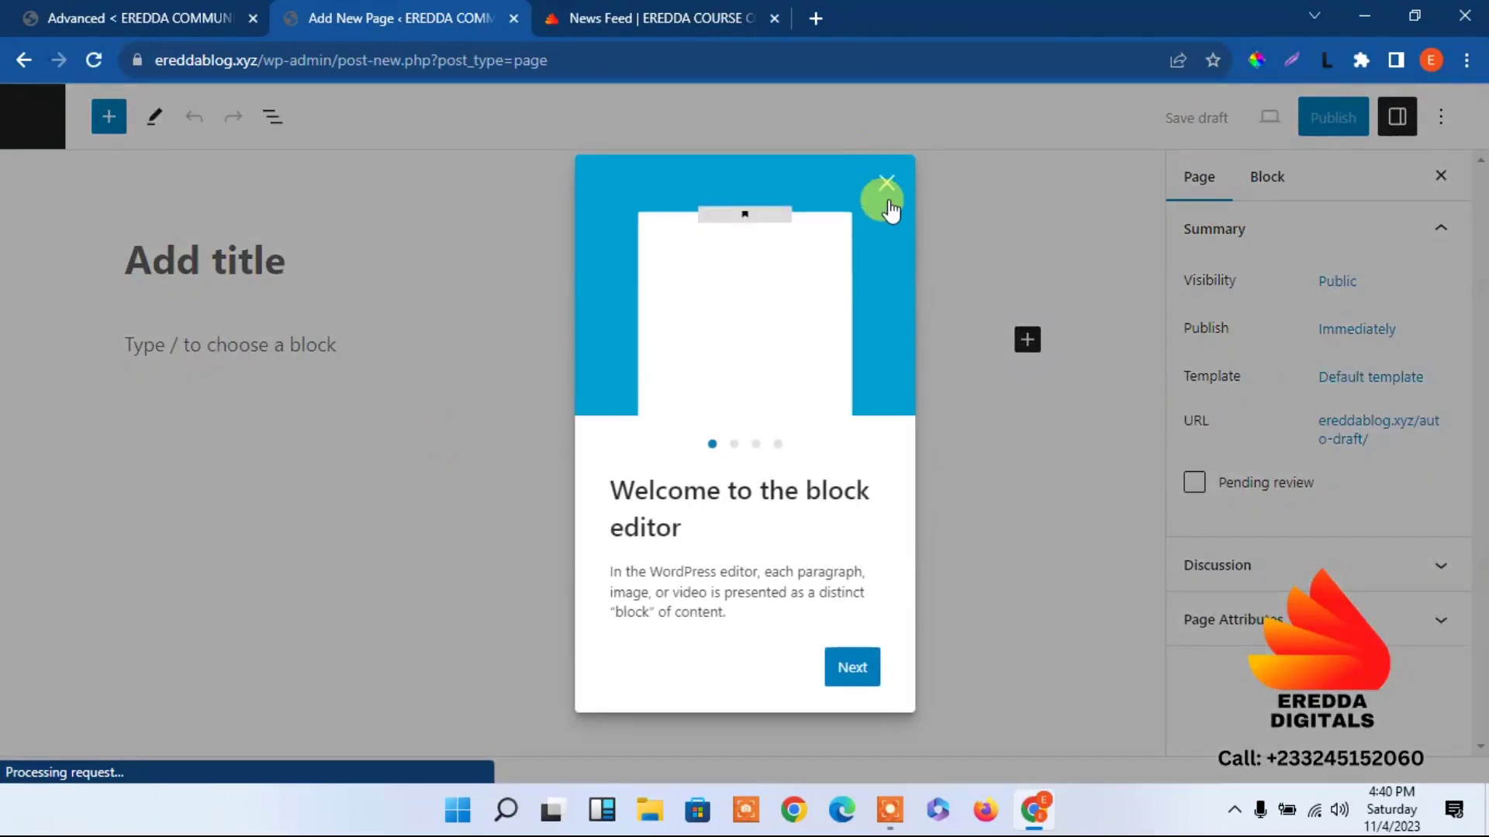
# Publish a new blank page titled 'Courses' and return to the Tutor settings tab.
pyautogui.click(885, 186)
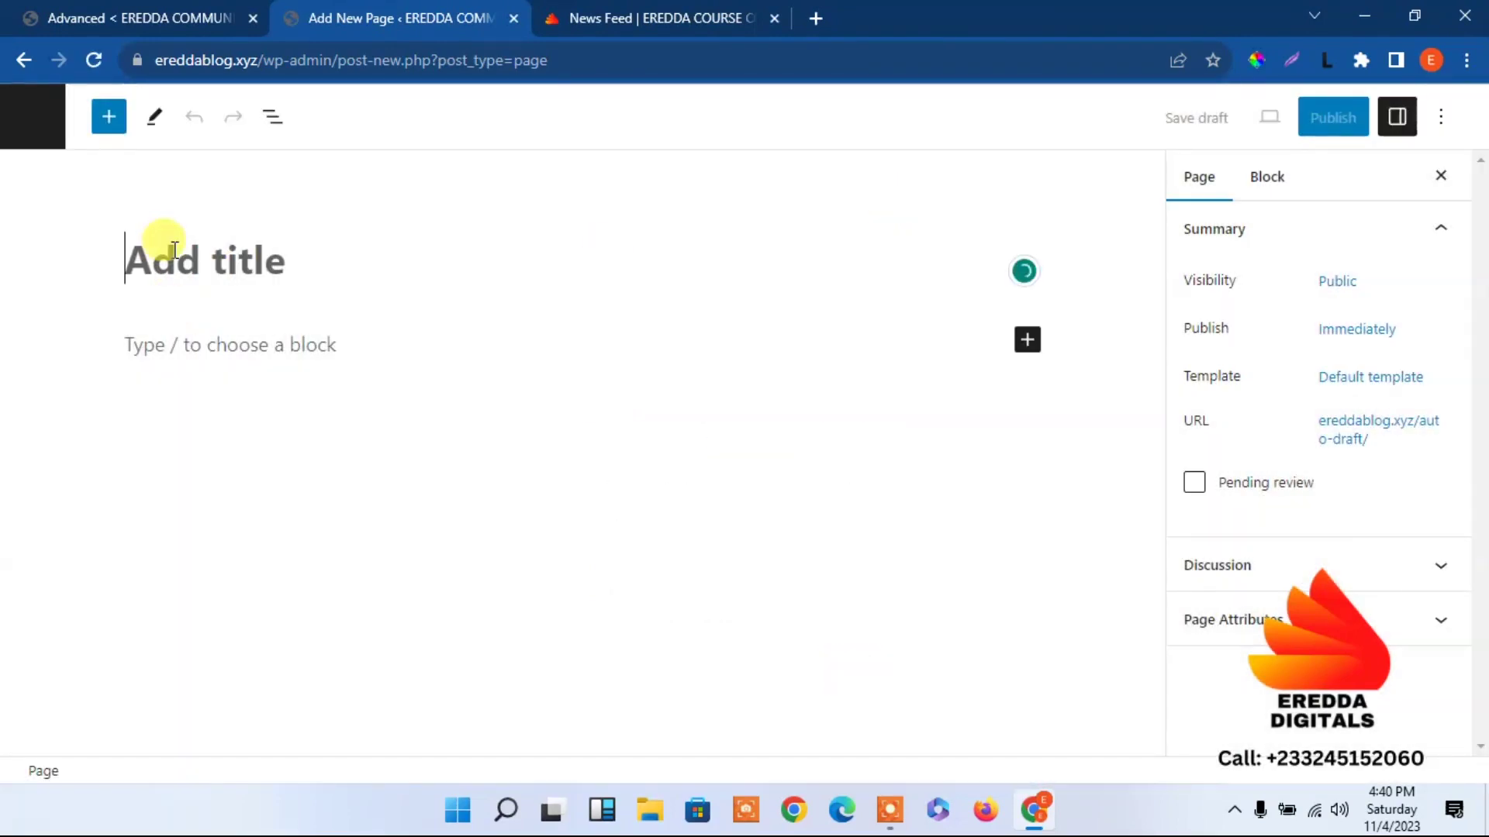
pyautogui.write('Courses')
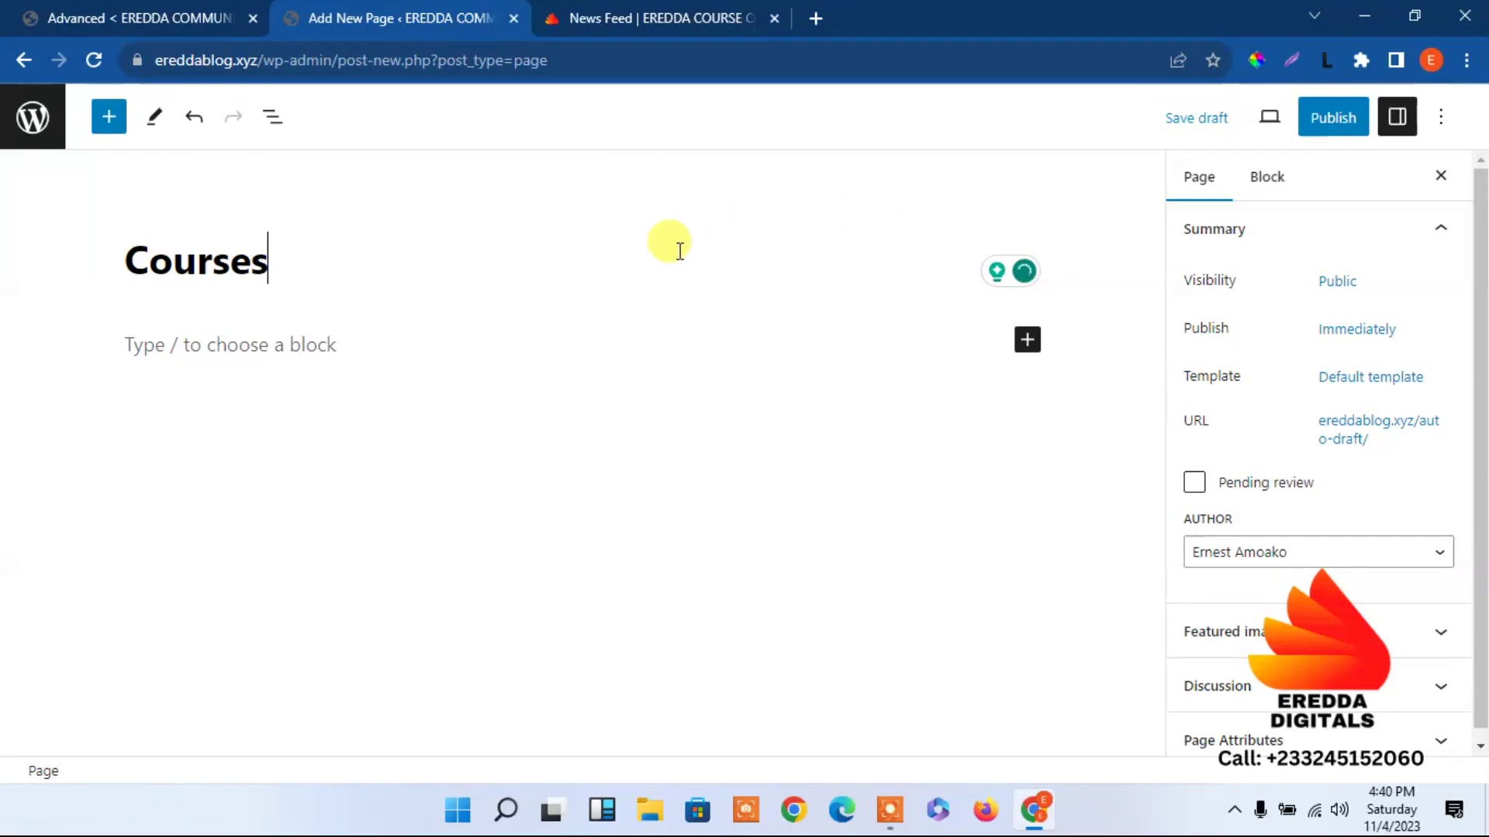
pyautogui.click(1331, 118)
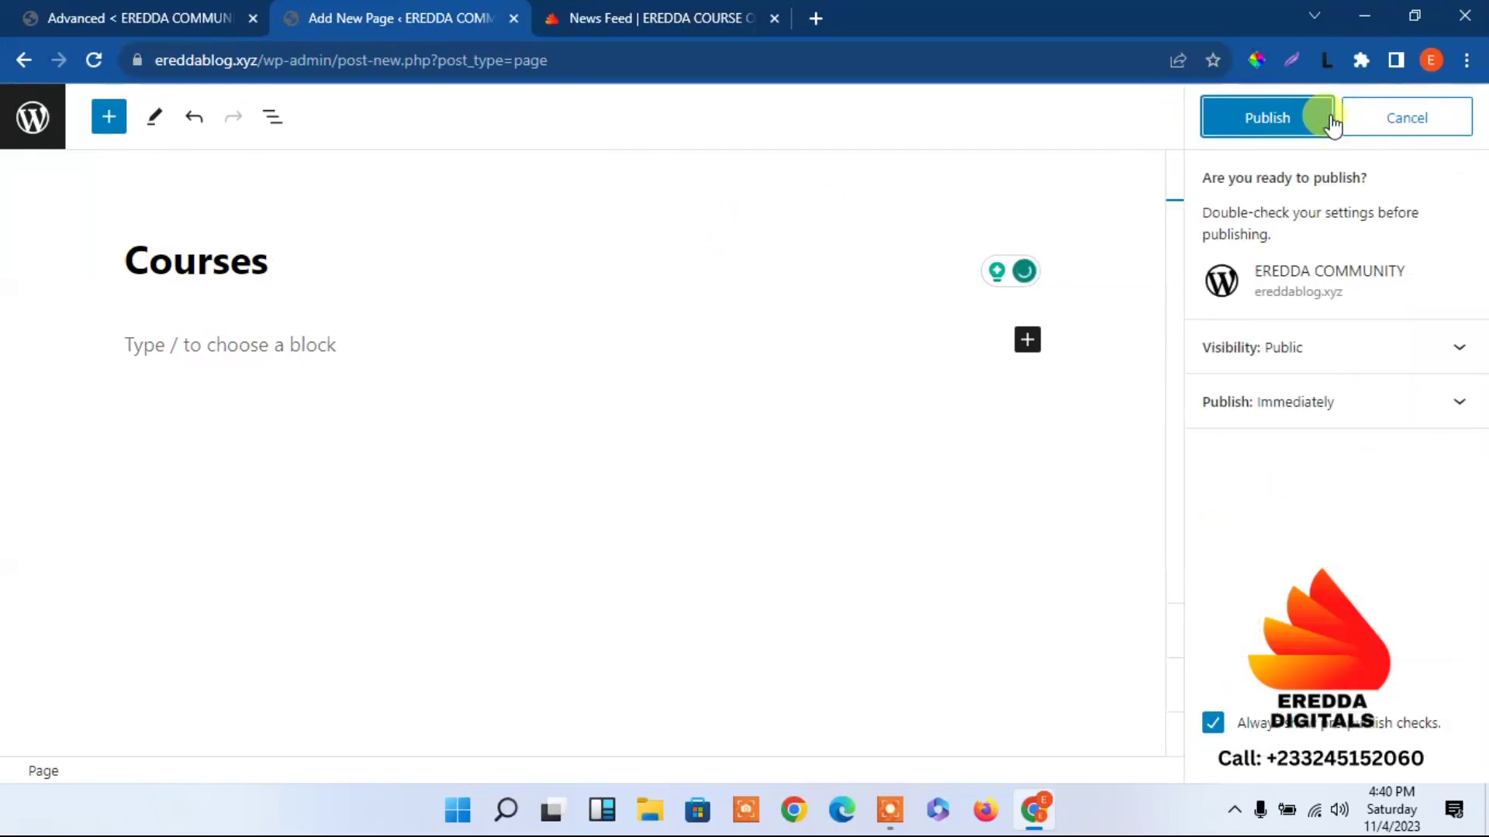
pyautogui.click(1264, 118)
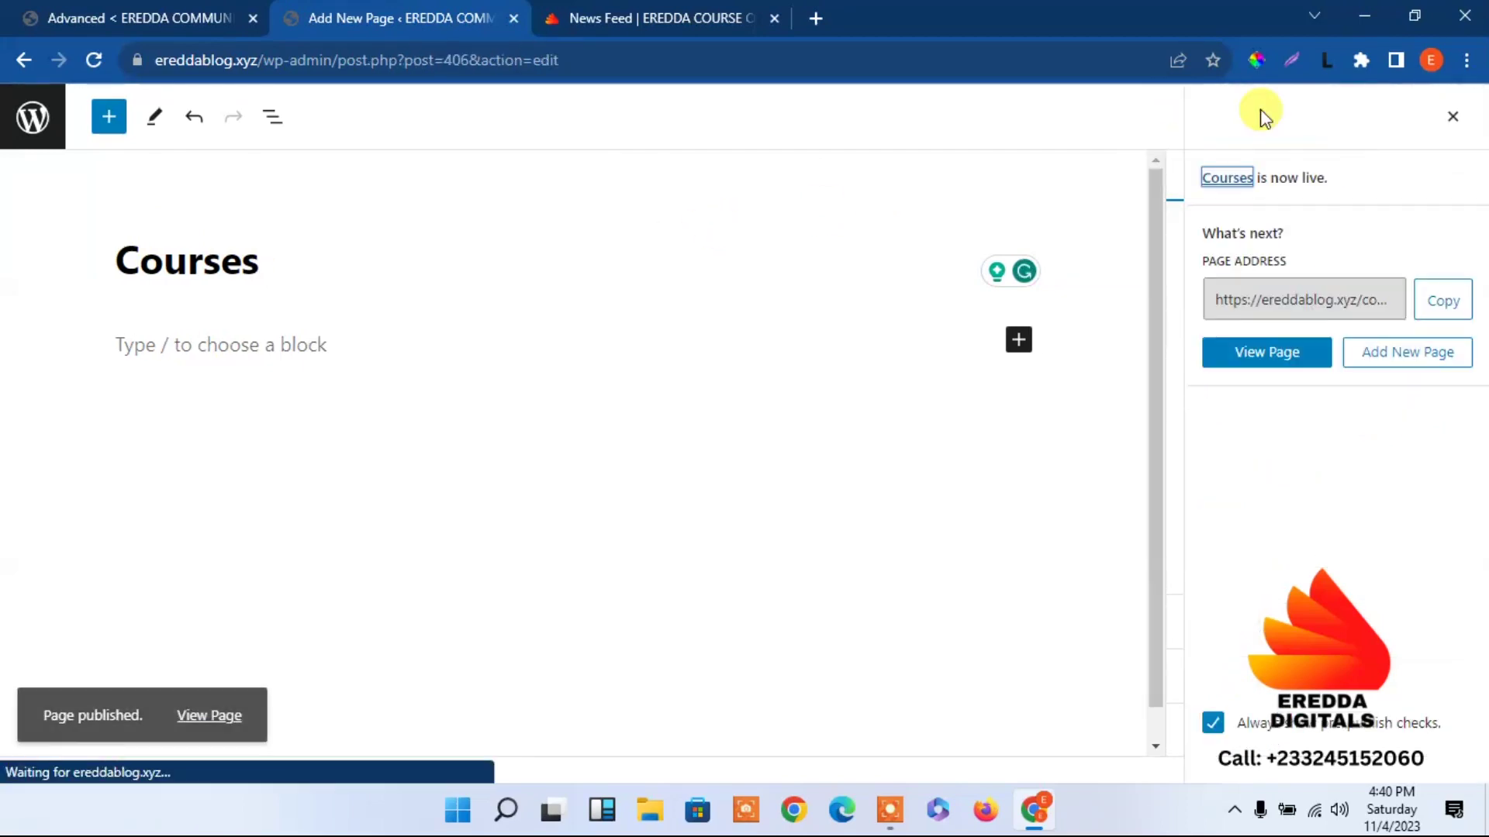
pyautogui.click(19, 132)
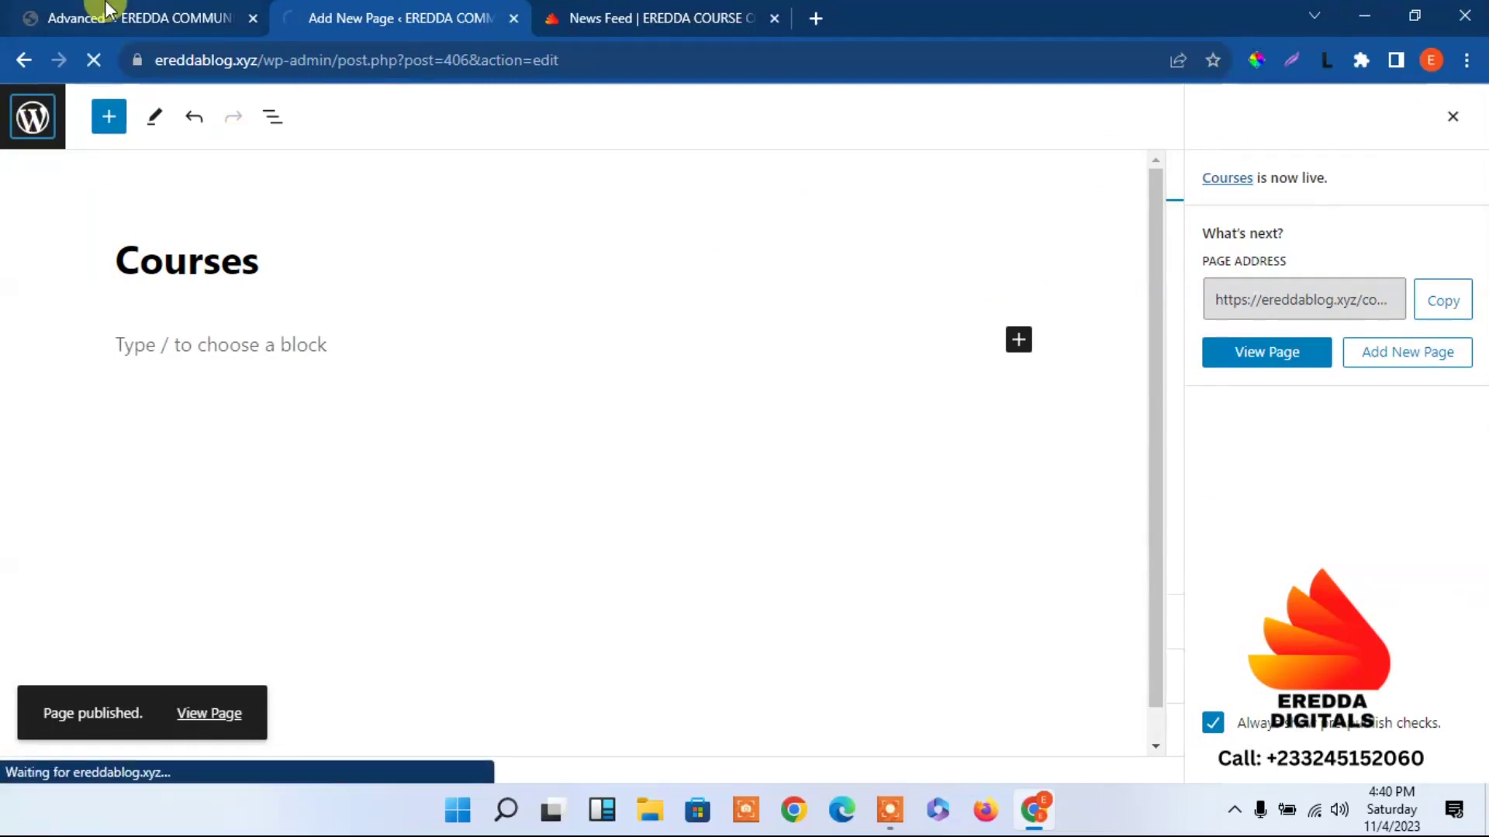
pyautogui.click(107, 10)
# Reload the Advanced settings and choose the new Courses page as Course Archive Page.
pyautogui.click(88, 54)
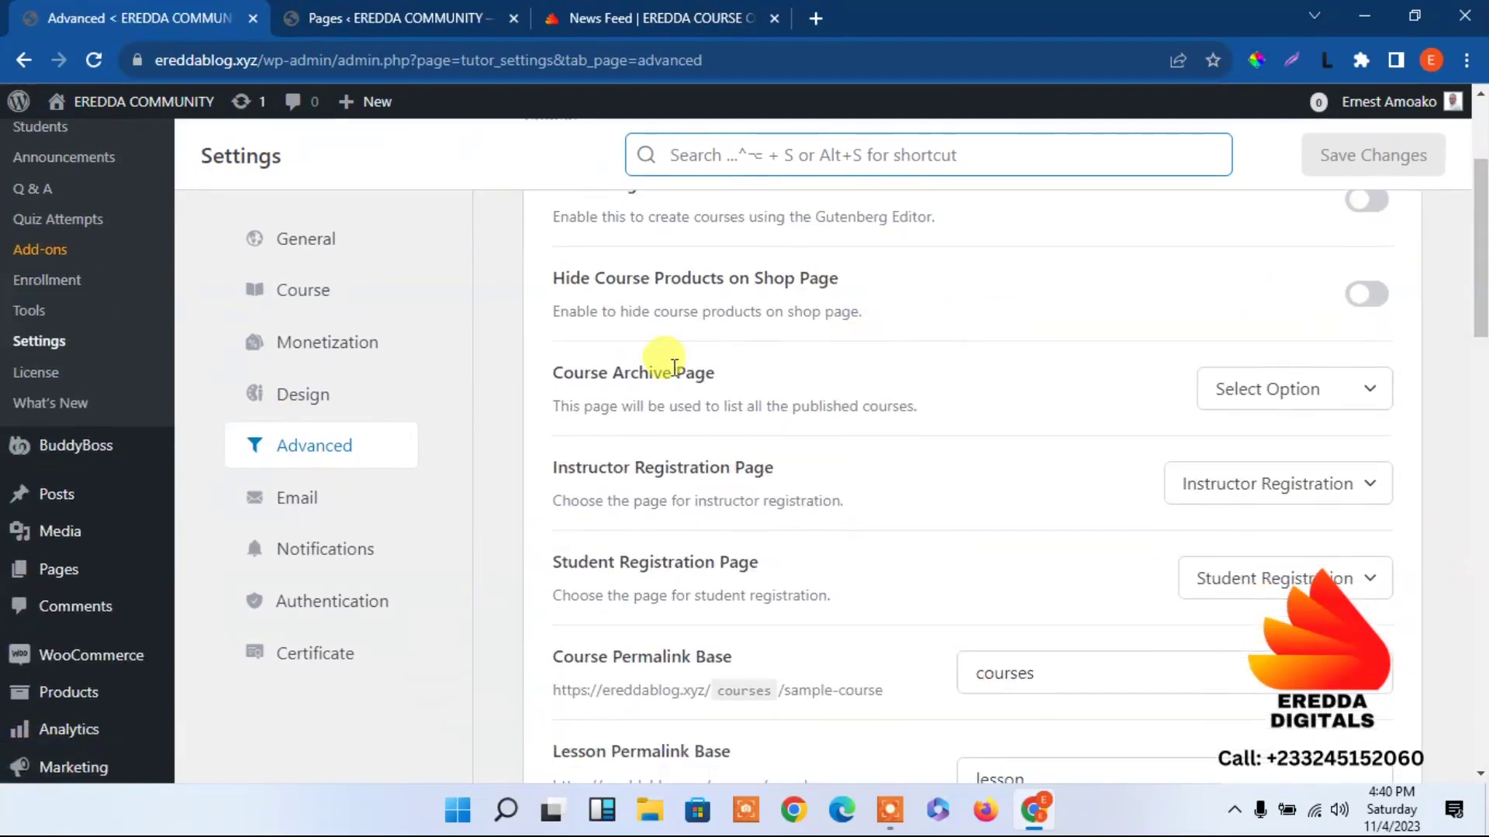
pyautogui.click(1287, 389)
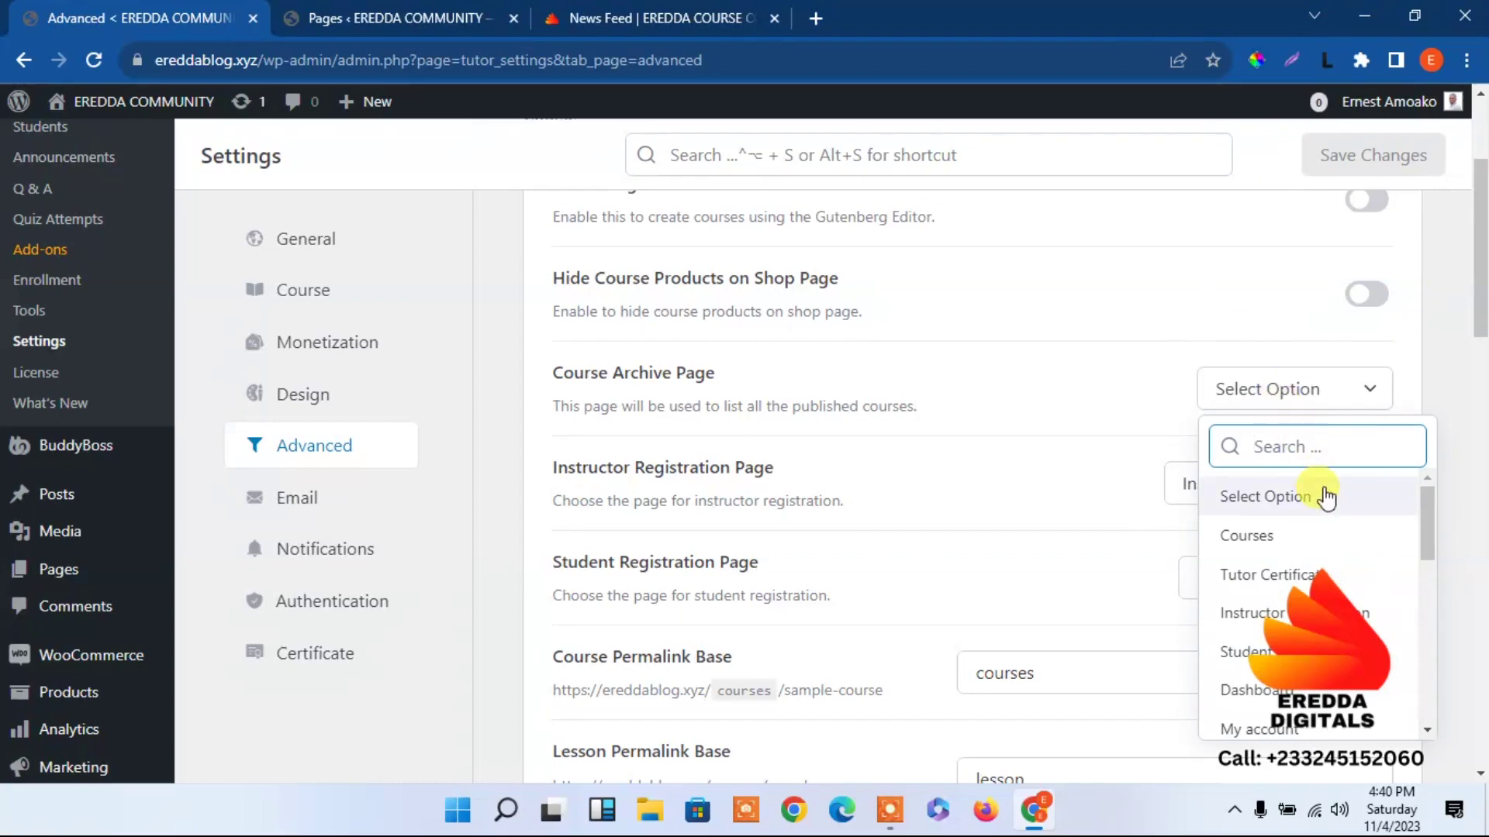
pyautogui.click(1275, 538)
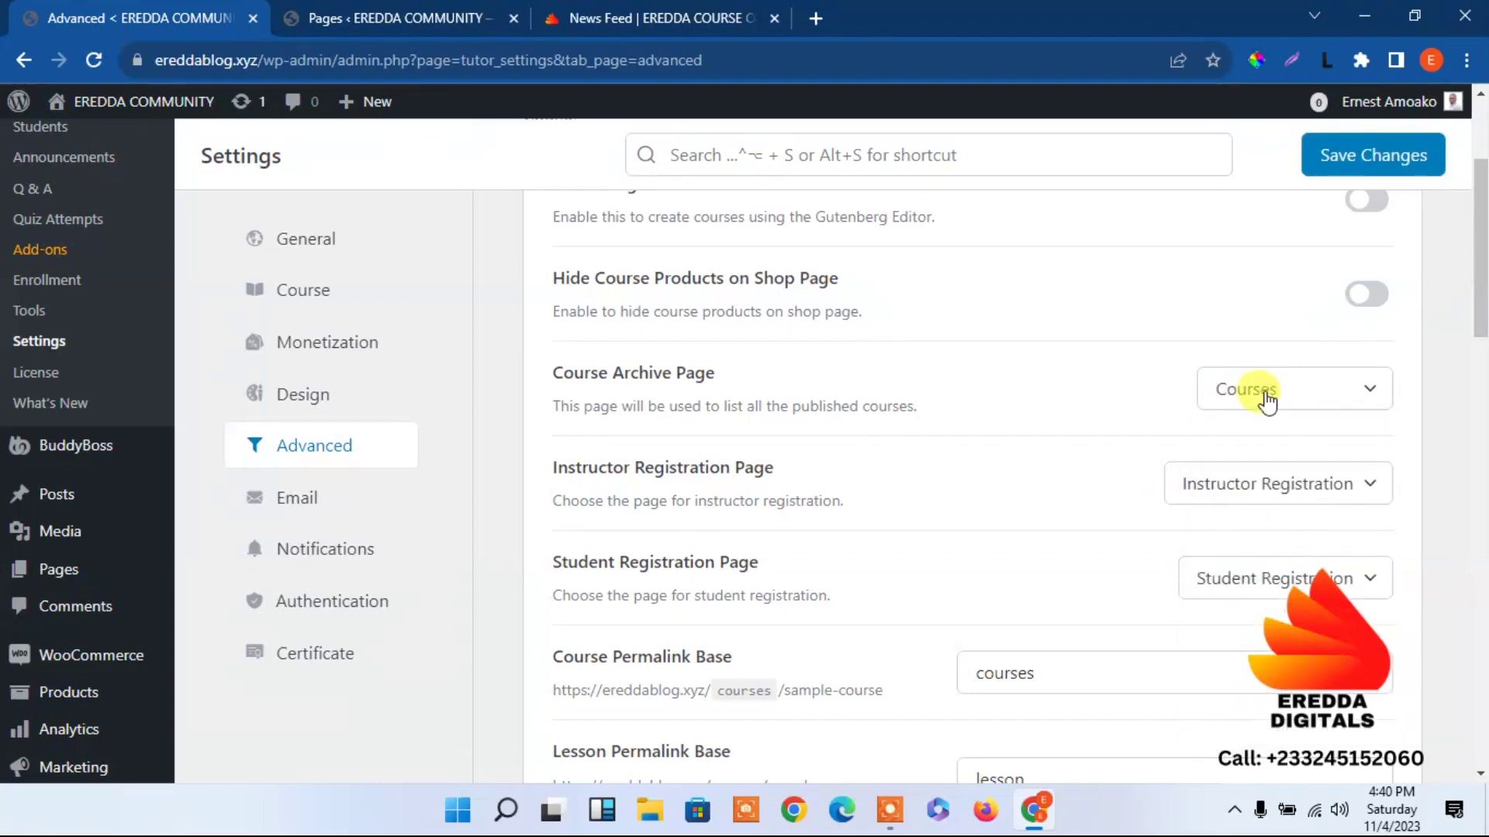
pyautogui.moveTo(1481, 291); pyautogui.dragTo(1480, 679)
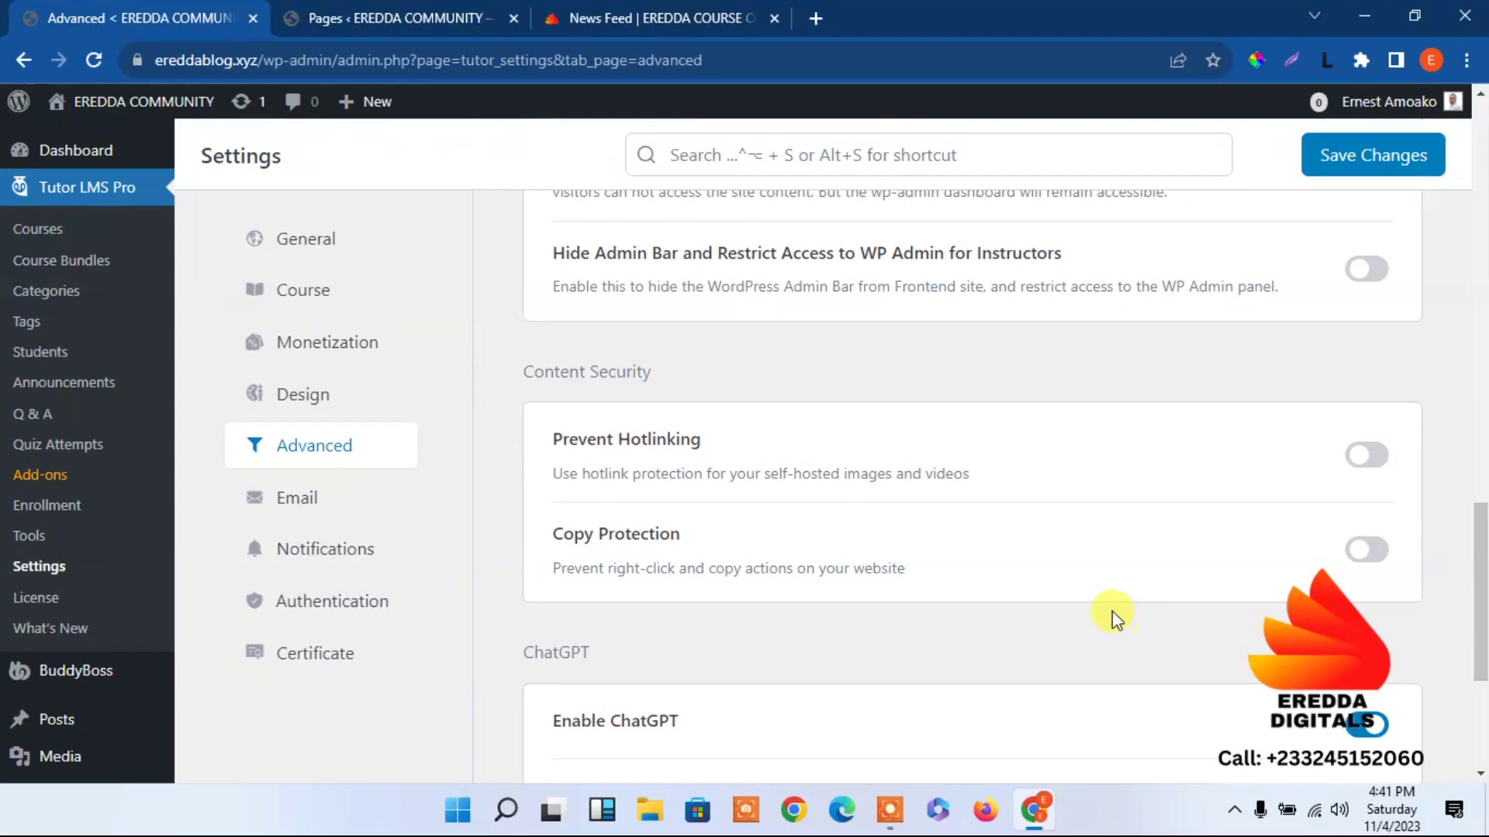
# Turn on Copy Protection and save the Tutor LMS Advanced settings.
pyautogui.click(1366, 552)
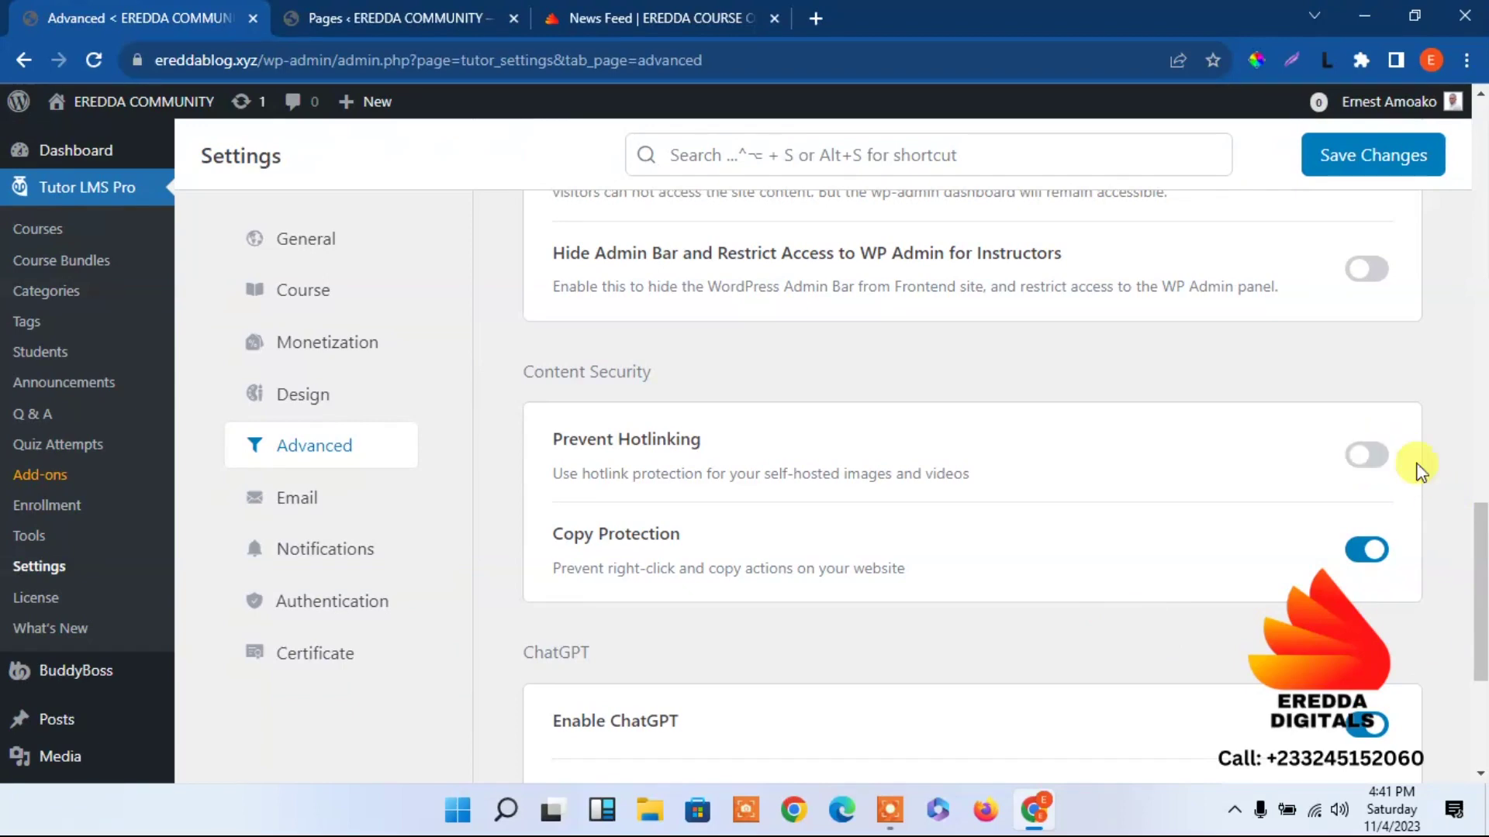
pyautogui.scroll(3, 1471, 518)
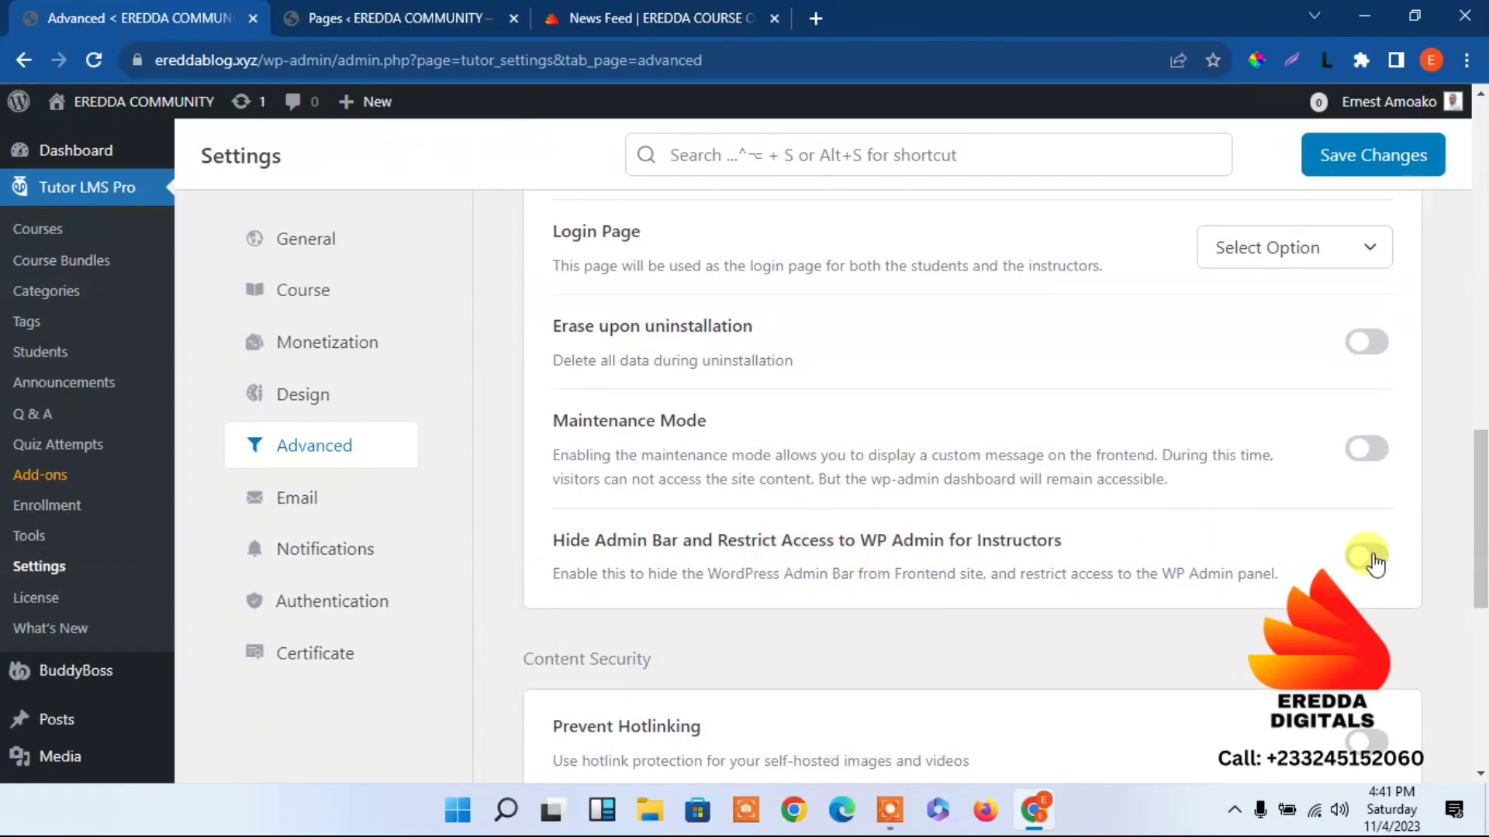
pyautogui.scroll(-5, 1396, 504)
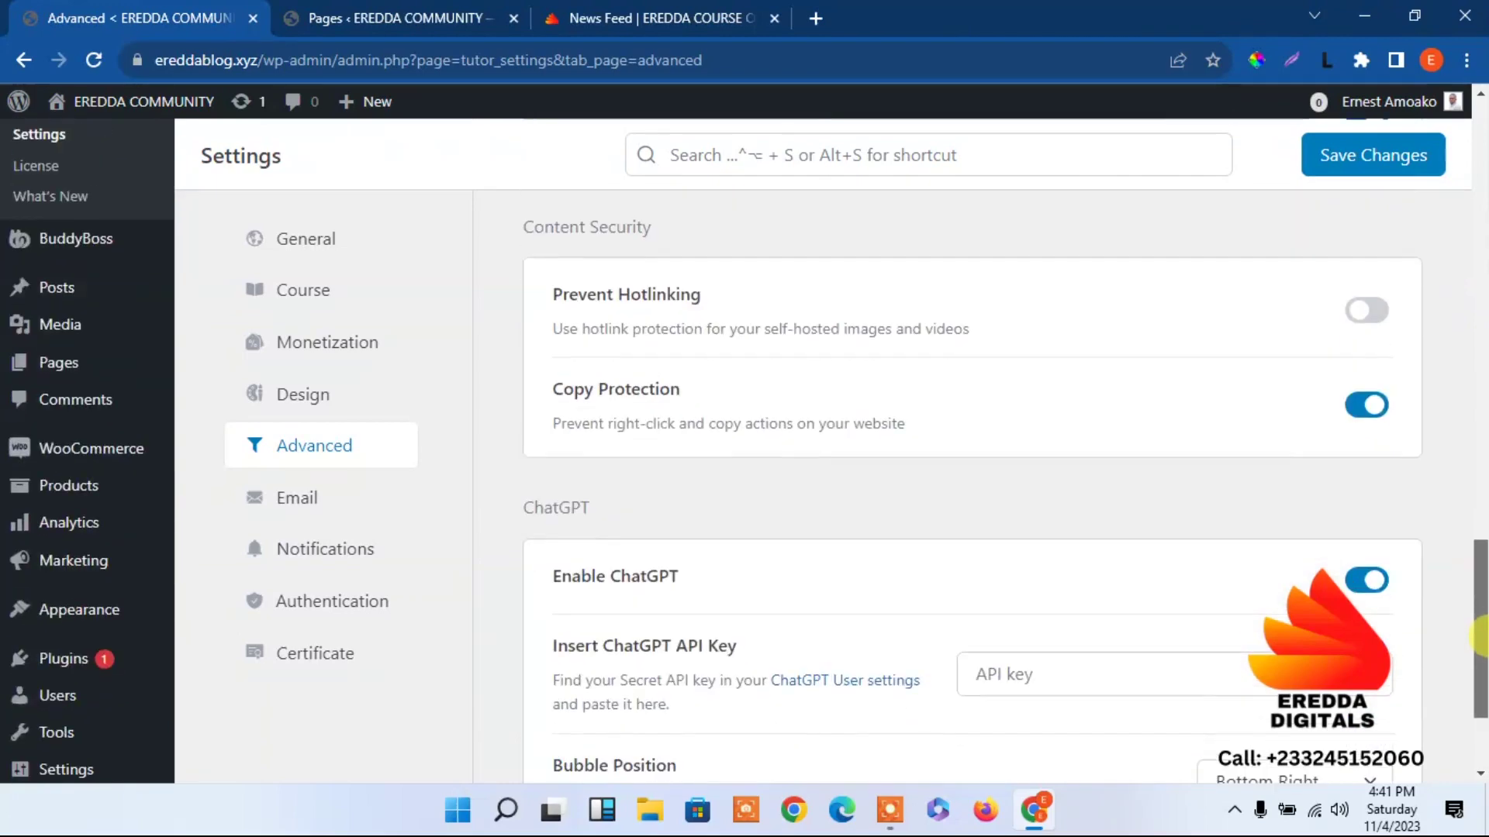
pyautogui.scroll(10, 1457, 399)
pyautogui.scroll(7, 1460, 399)
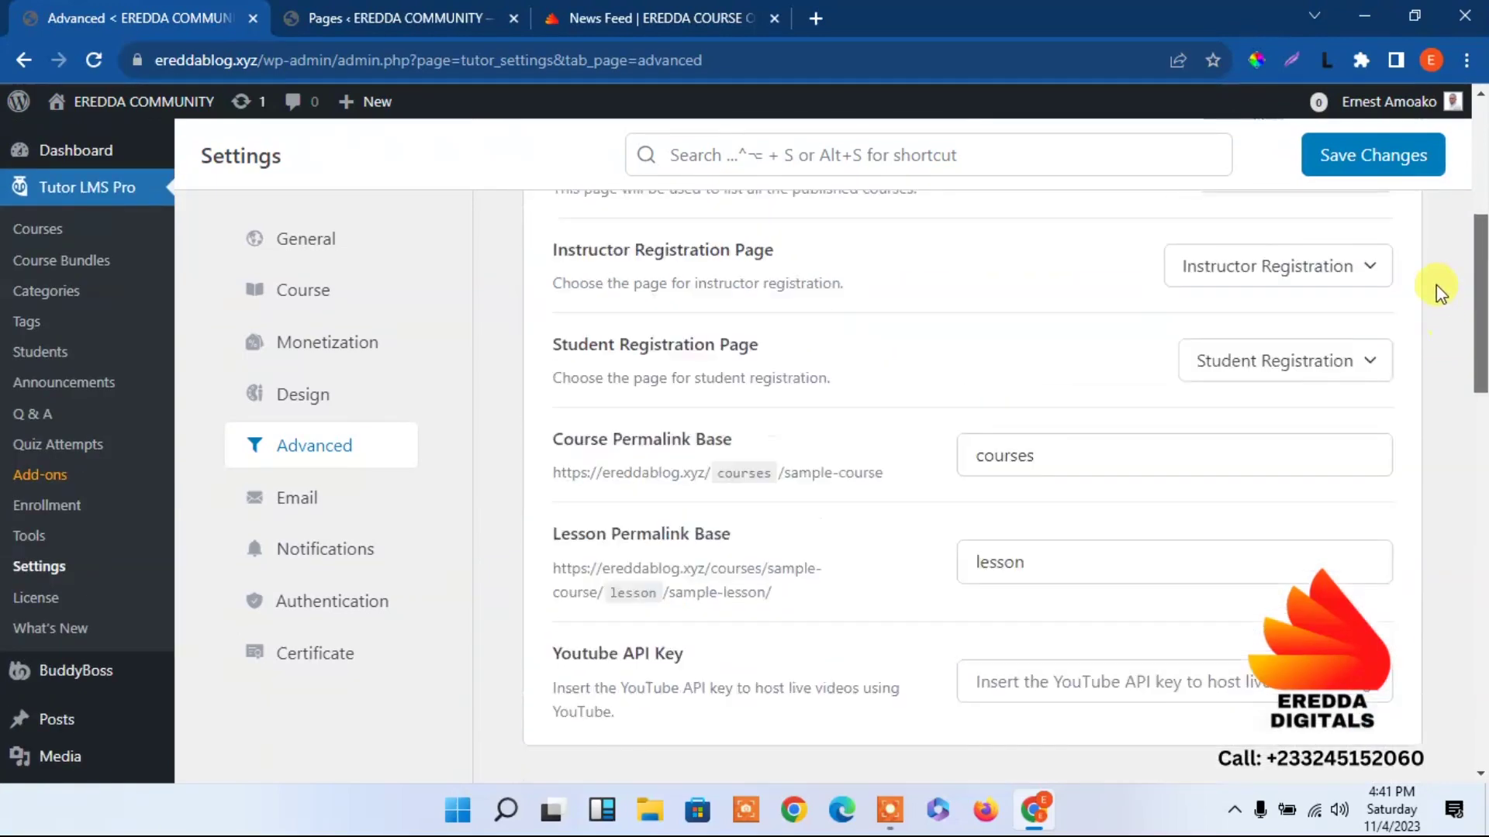
pyautogui.moveTo(1481, 246); pyautogui.dragTo(1483, 802)
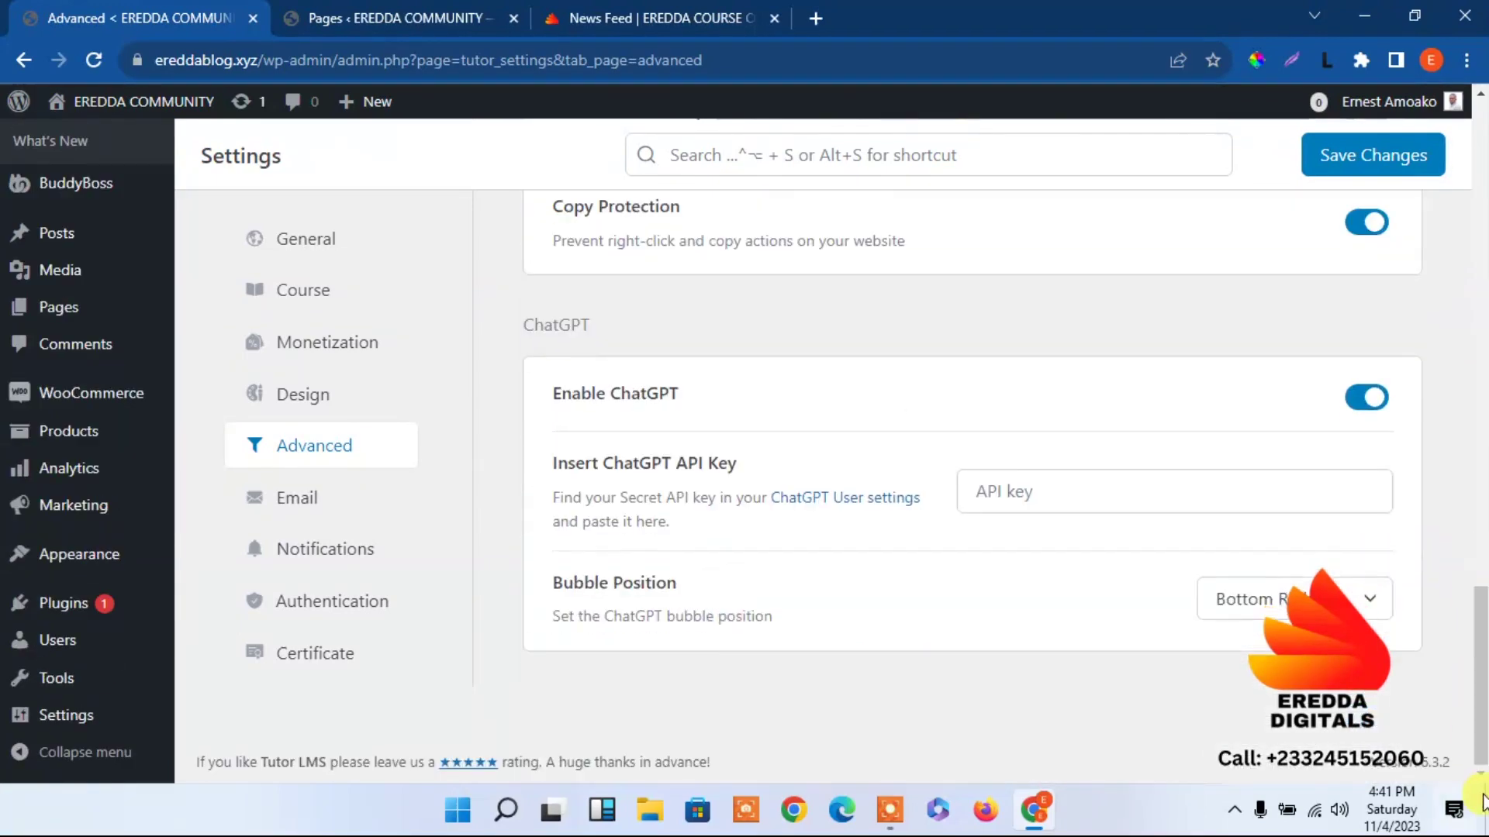
pyautogui.click(1368, 159)
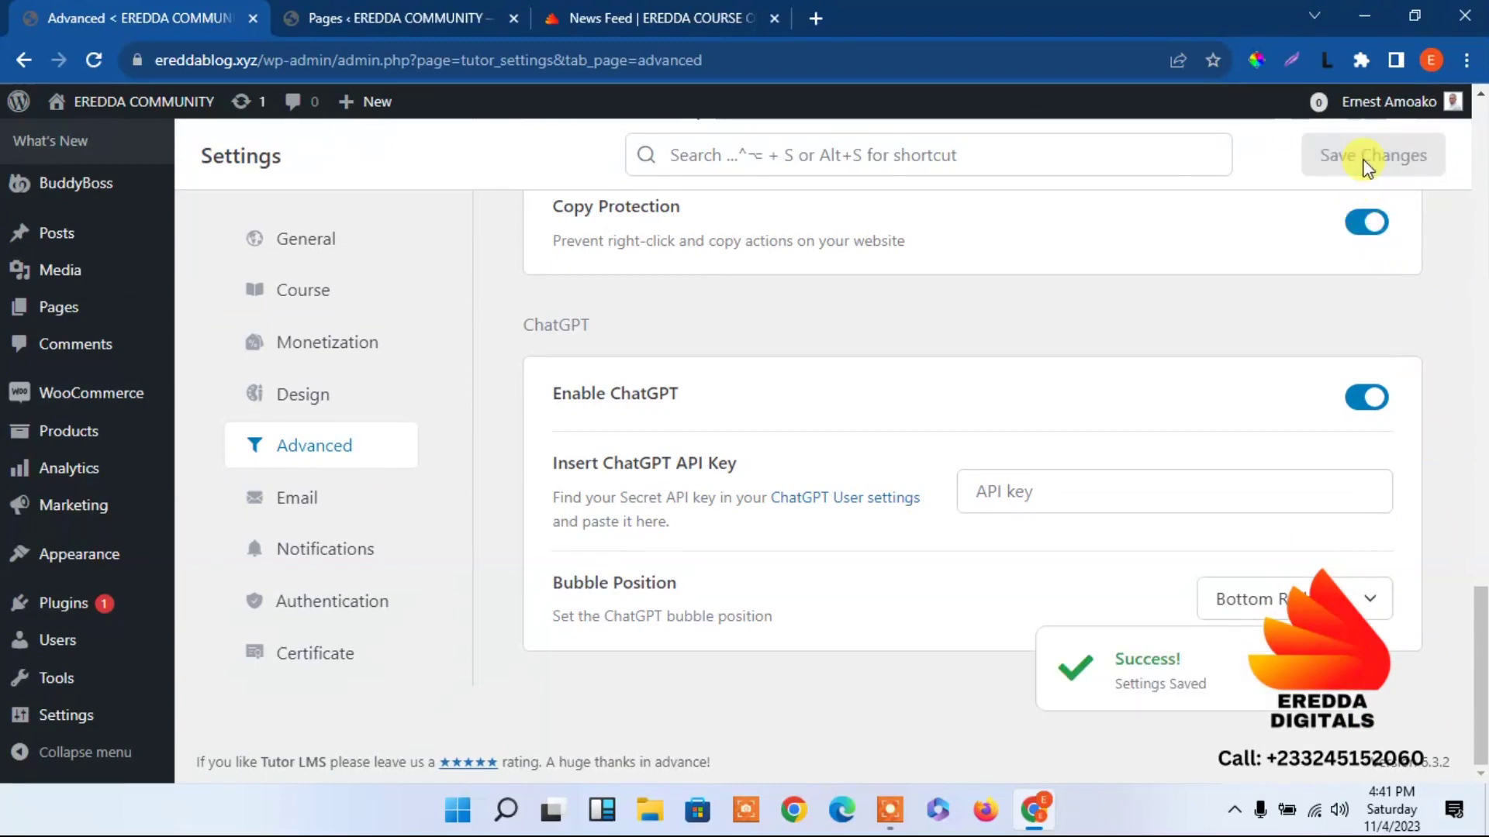
pyautogui.click(336, 10)
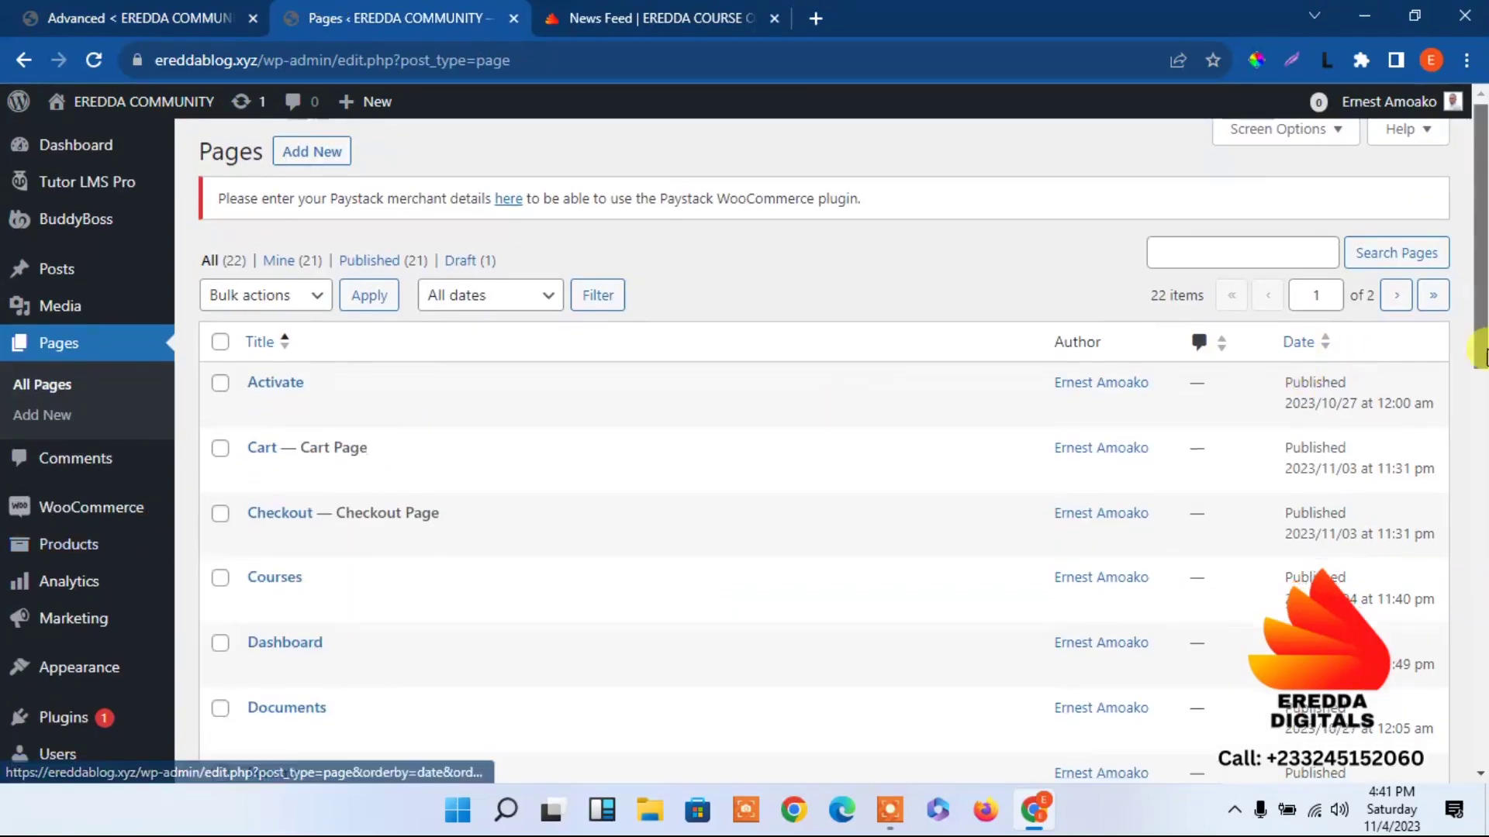
# Open the site's front page in a new browser tab and view it.
pyautogui.scroll(-5, 1484, 356)
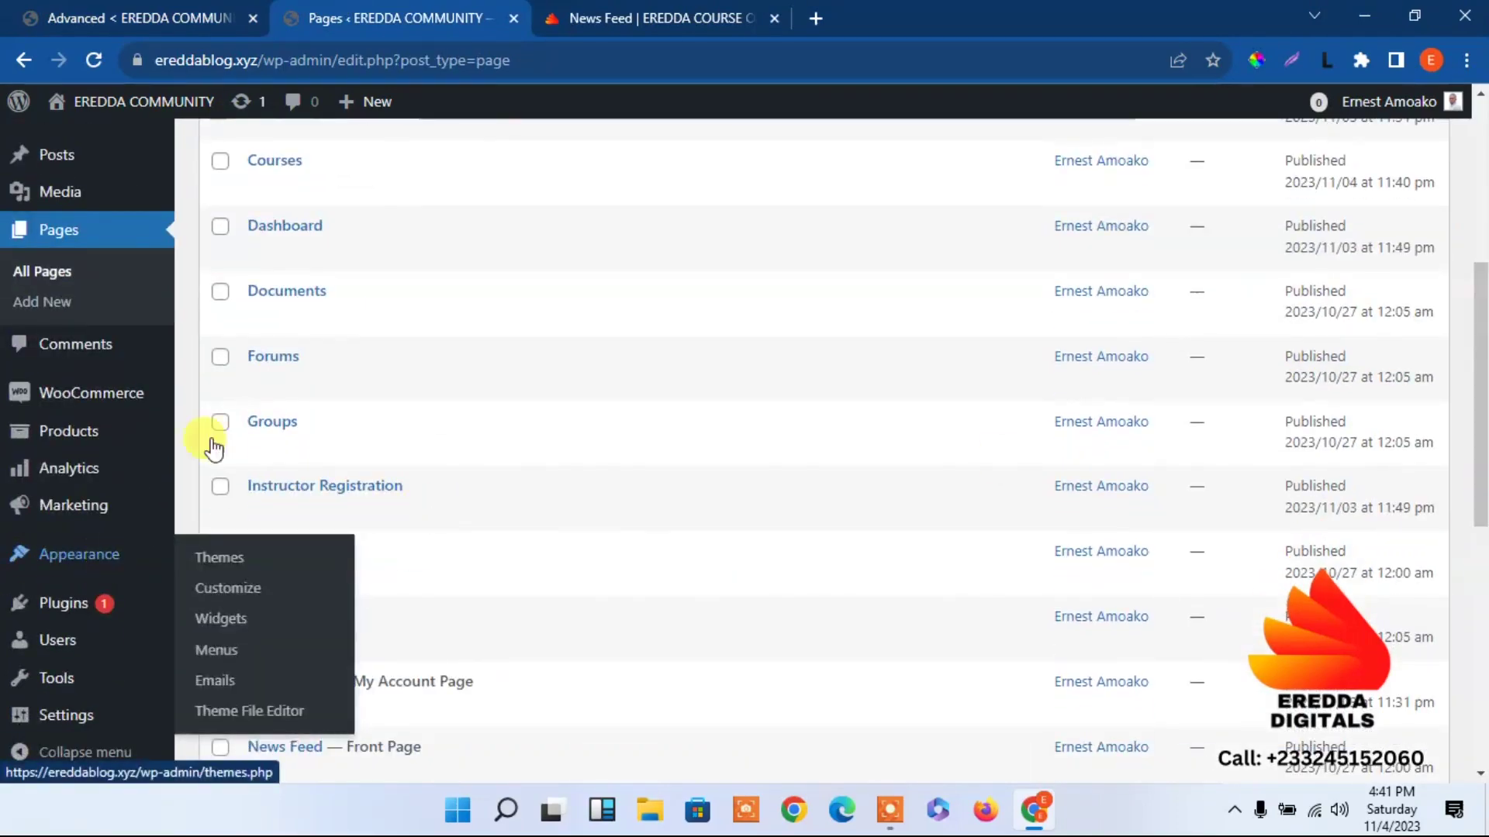
pyautogui.rightClick(136, 101)
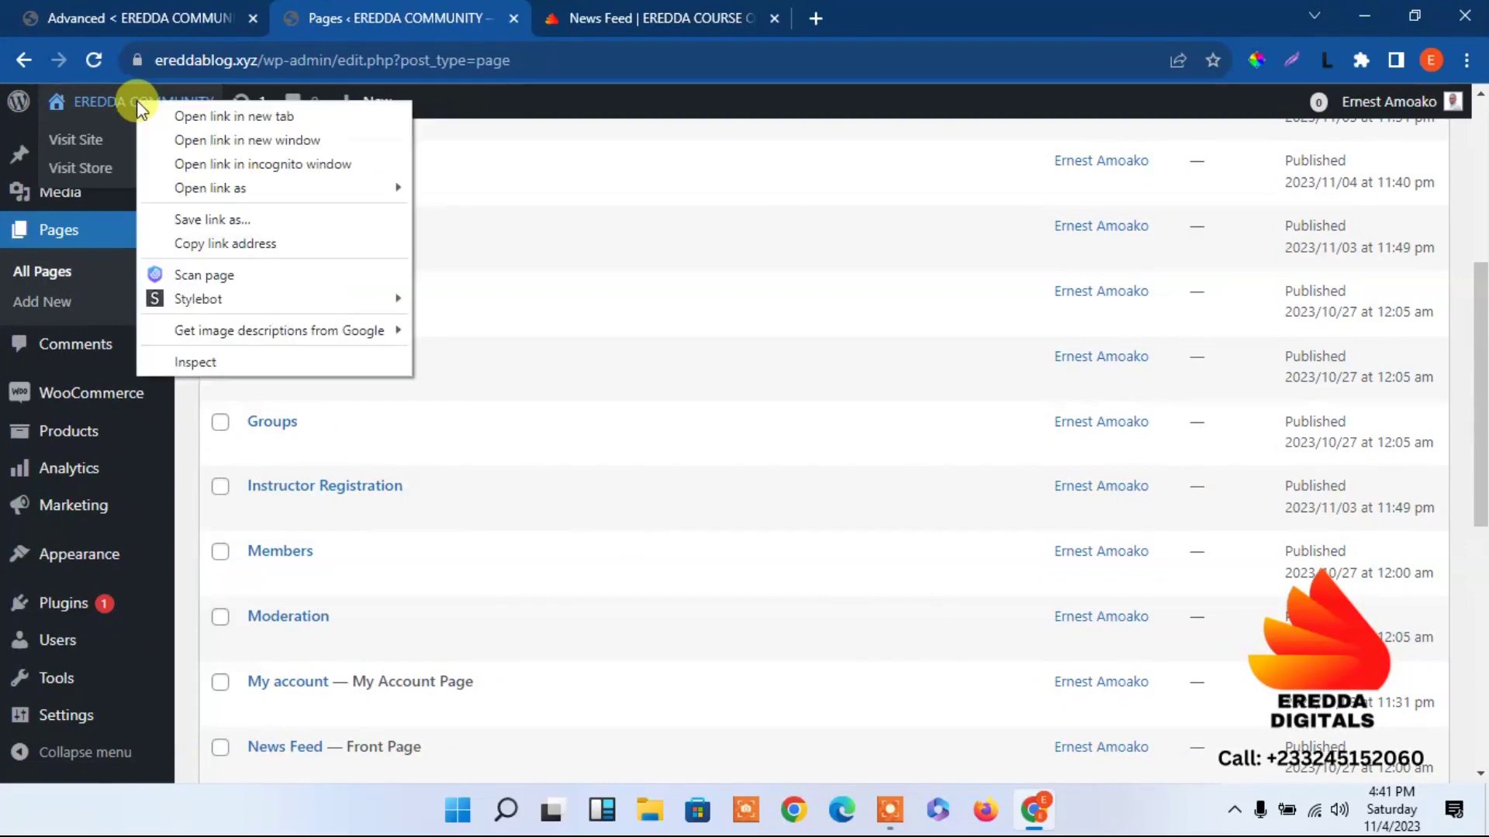
pyautogui.click(184, 113)
pyautogui.click(698, 9)
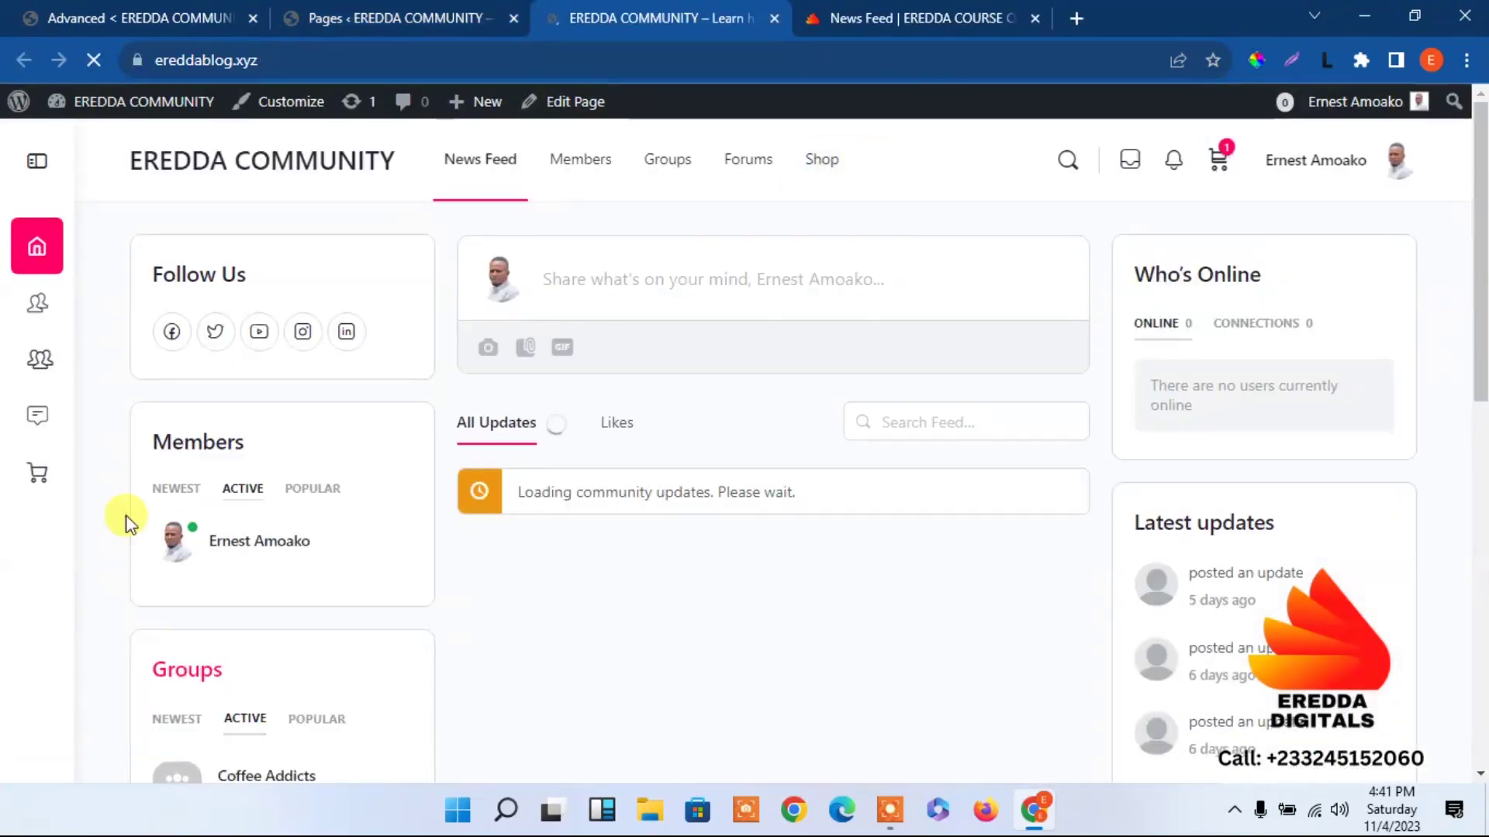
# Return to the admin pages list and go to Appearance > Menus.
pyautogui.click(463, 11)
pyautogui.moveTo(89, 562)
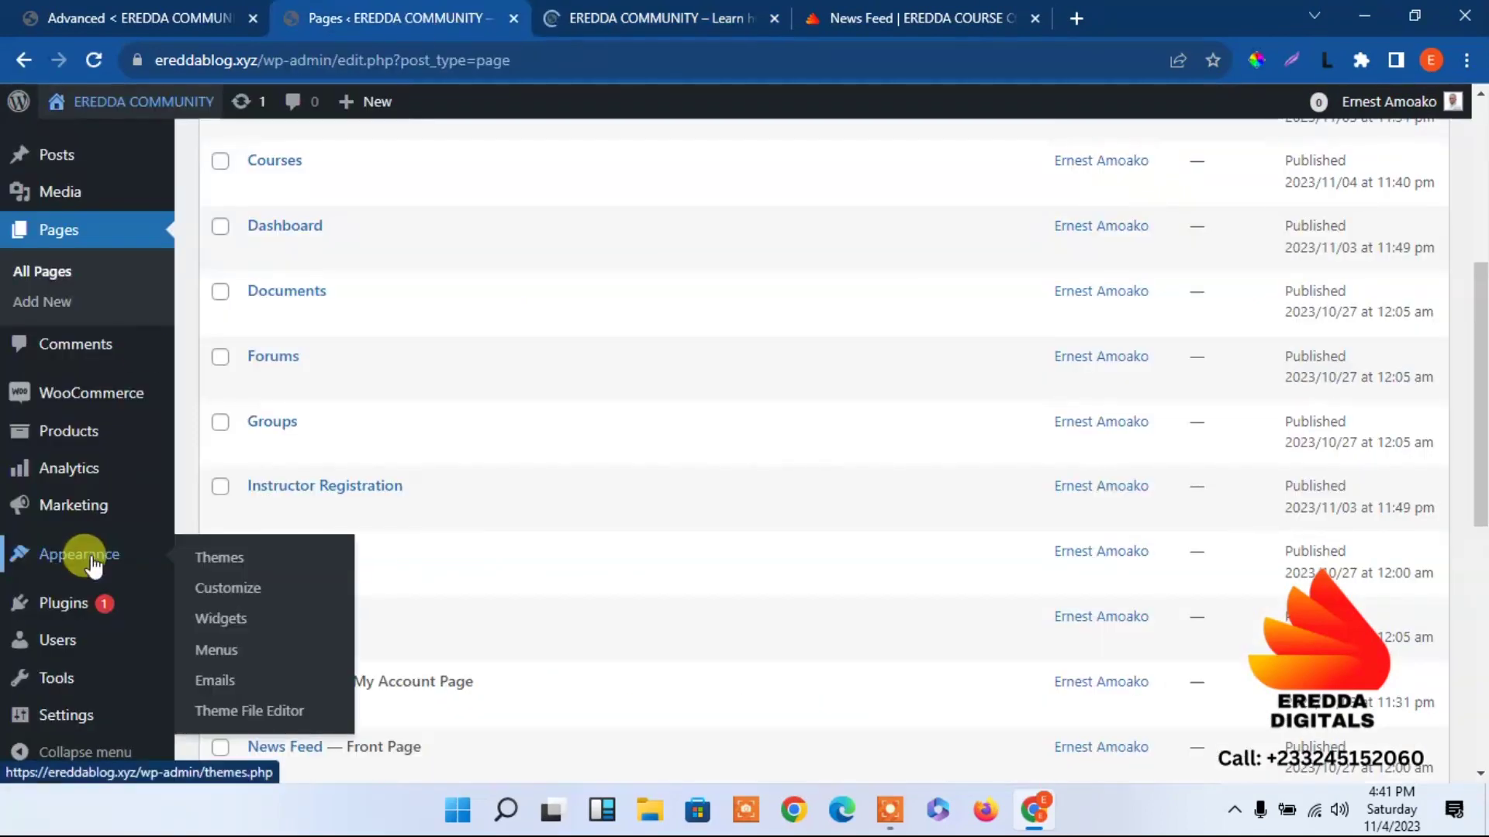
pyautogui.click(217, 651)
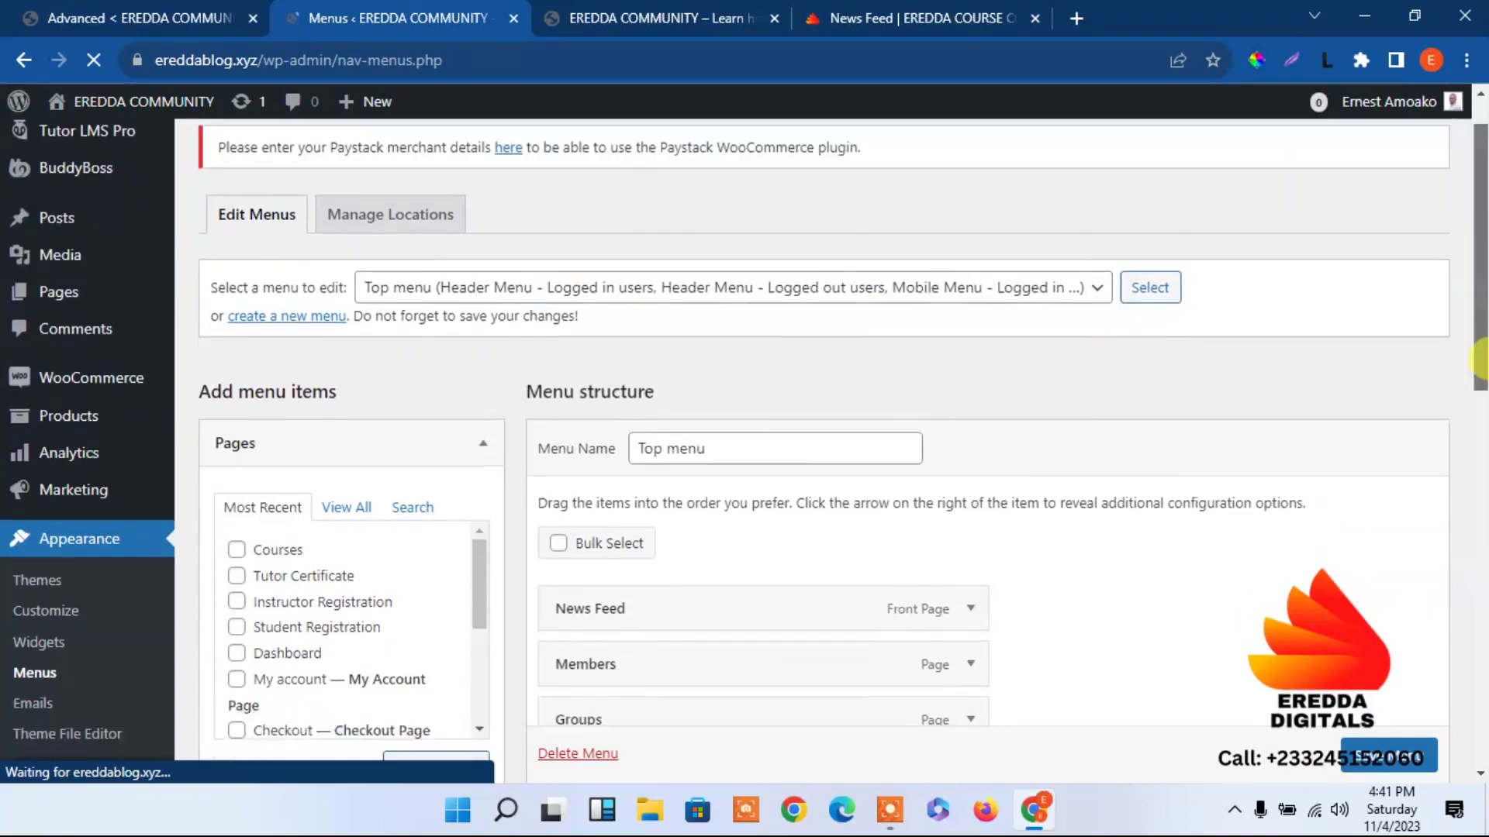
# Add the Courses and Dashboard pages to the Top menu, nesting Dashboard under Courses.
pyautogui.moveTo(1479, 314); pyautogui.dragTo(1480, 376)
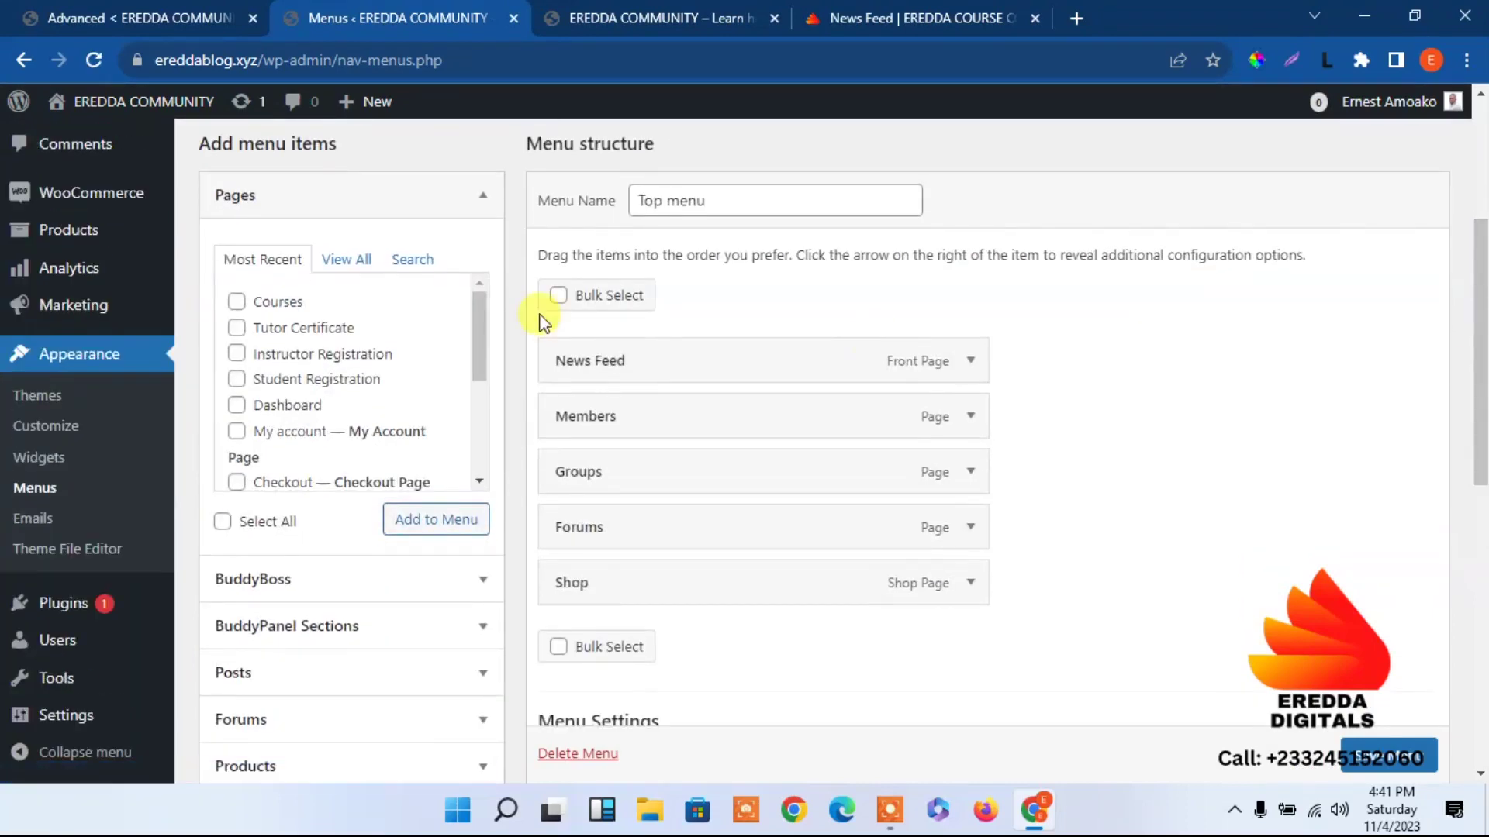
pyautogui.click(237, 302)
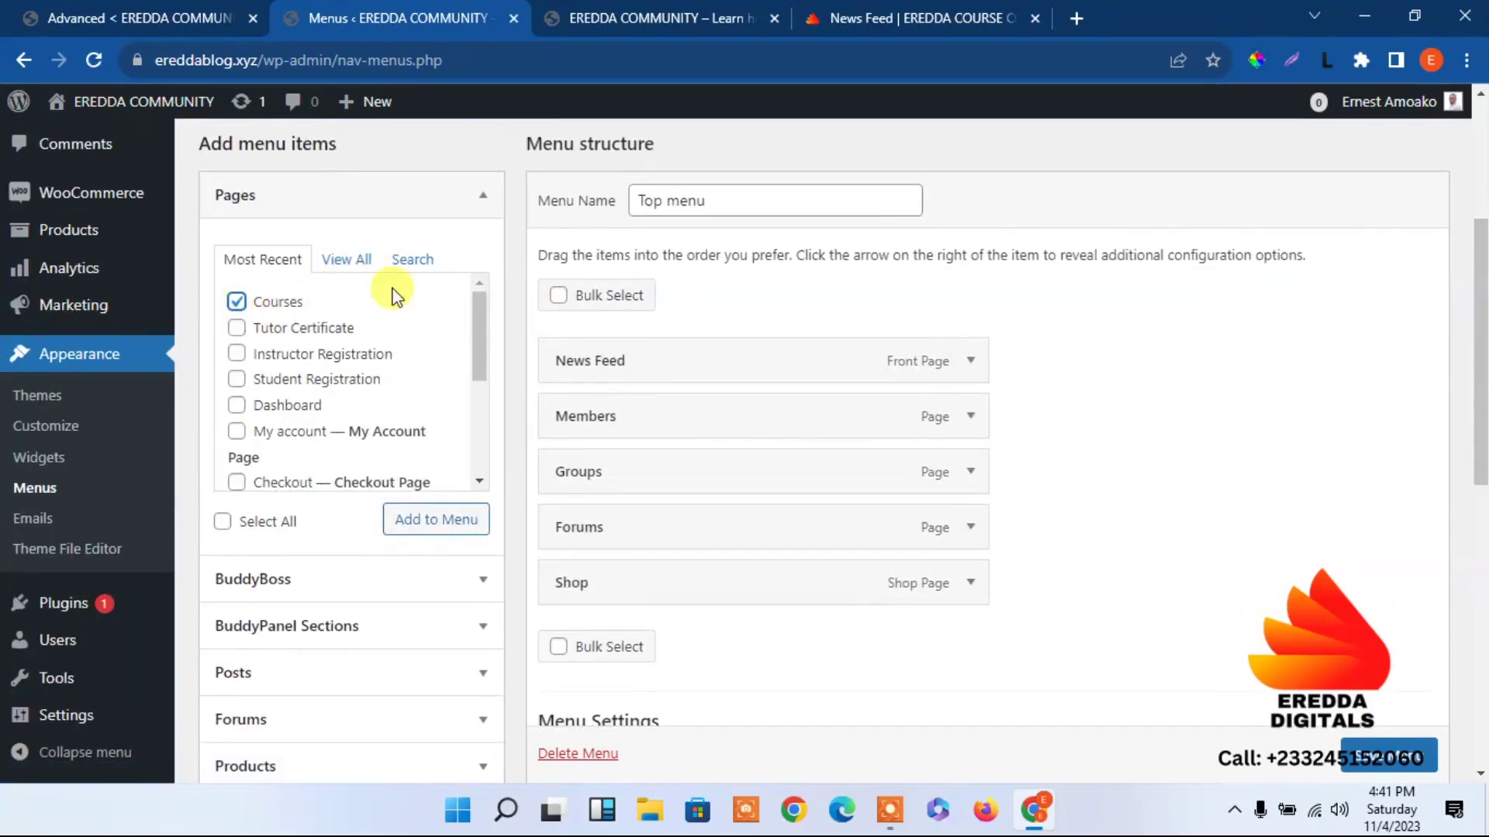
pyautogui.click(236, 405)
pyautogui.moveTo(1479, 418); pyautogui.dragTo(1473, 387)
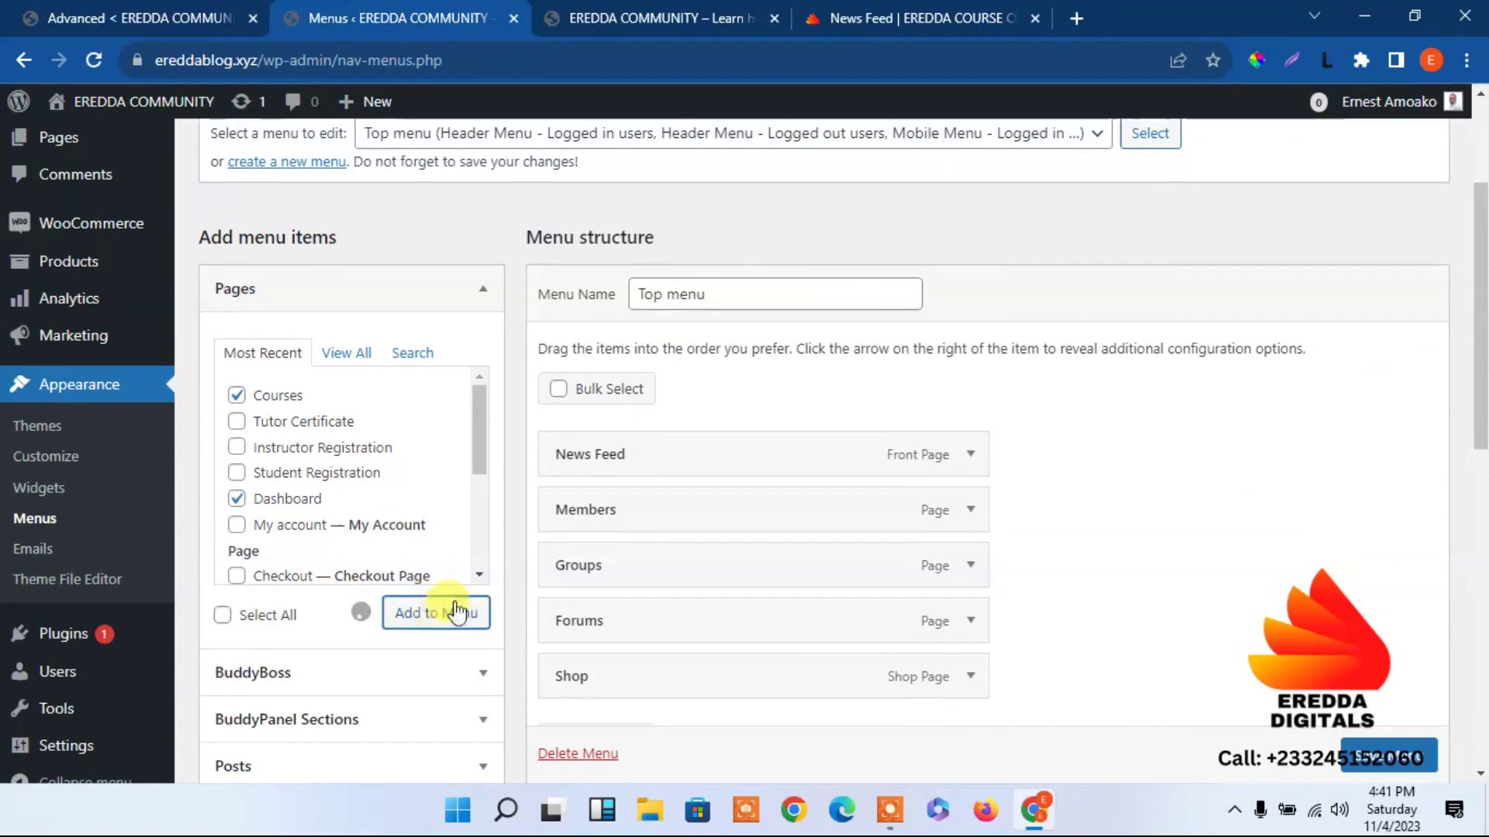
pyautogui.scroll(-3, 1446, 426)
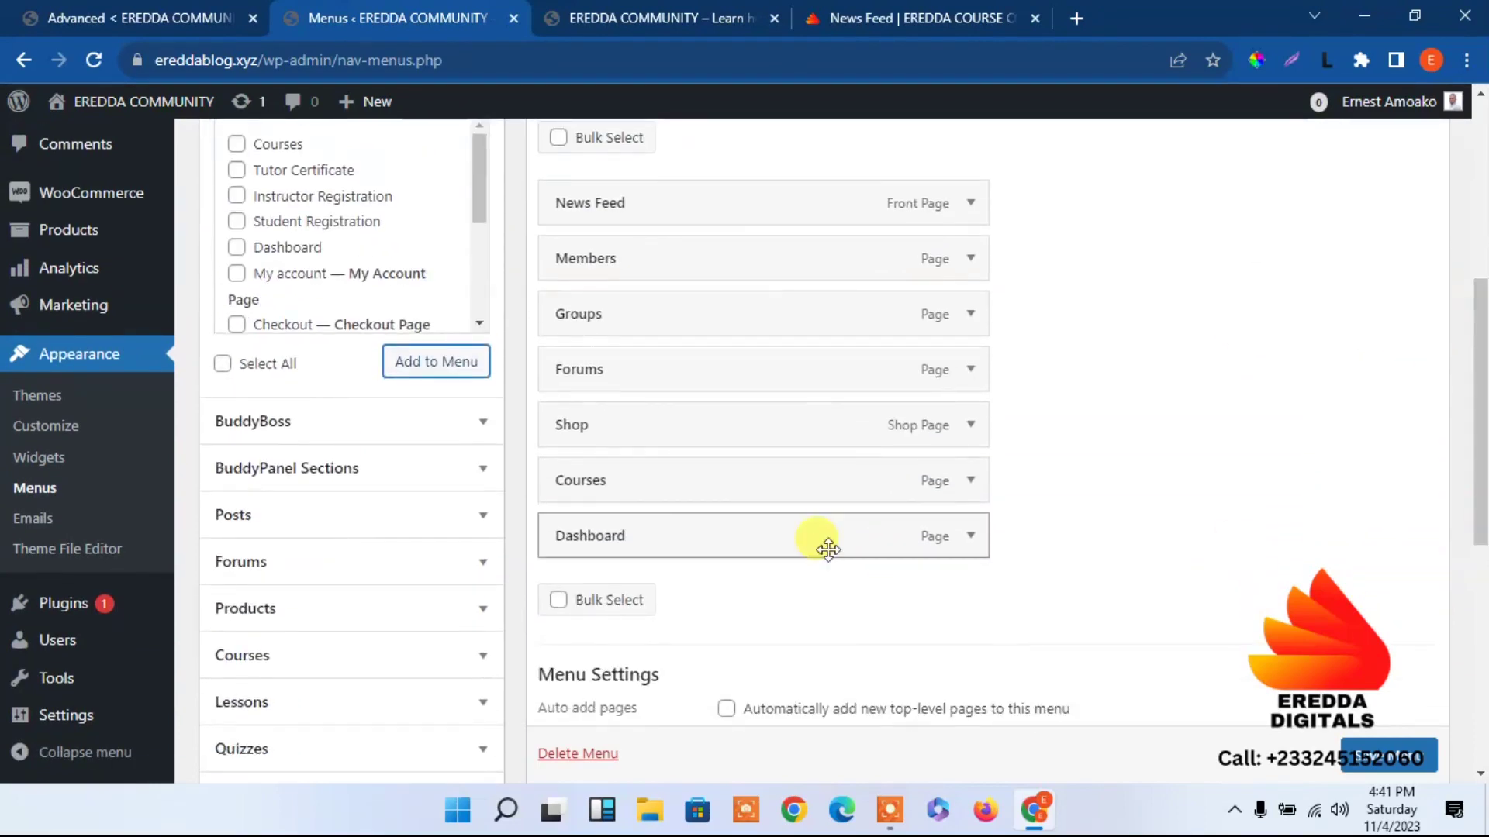
pyautogui.moveTo(661, 538); pyautogui.dragTo(731, 533)
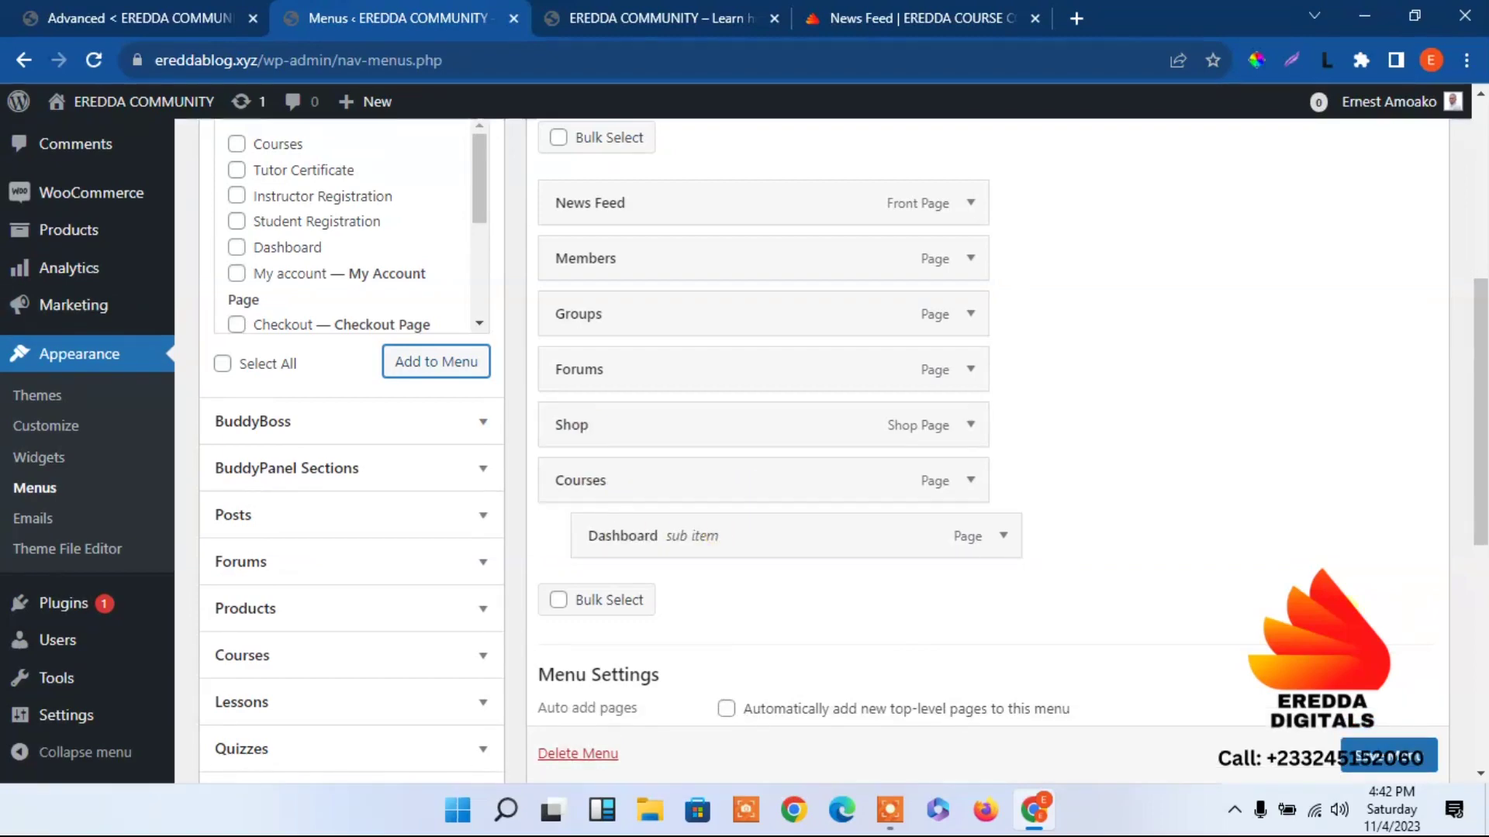
# Save the updated Top menu and switch to the community front page tab.
pyautogui.scroll(-1, 1394, 759)
pyautogui.click(1394, 760)
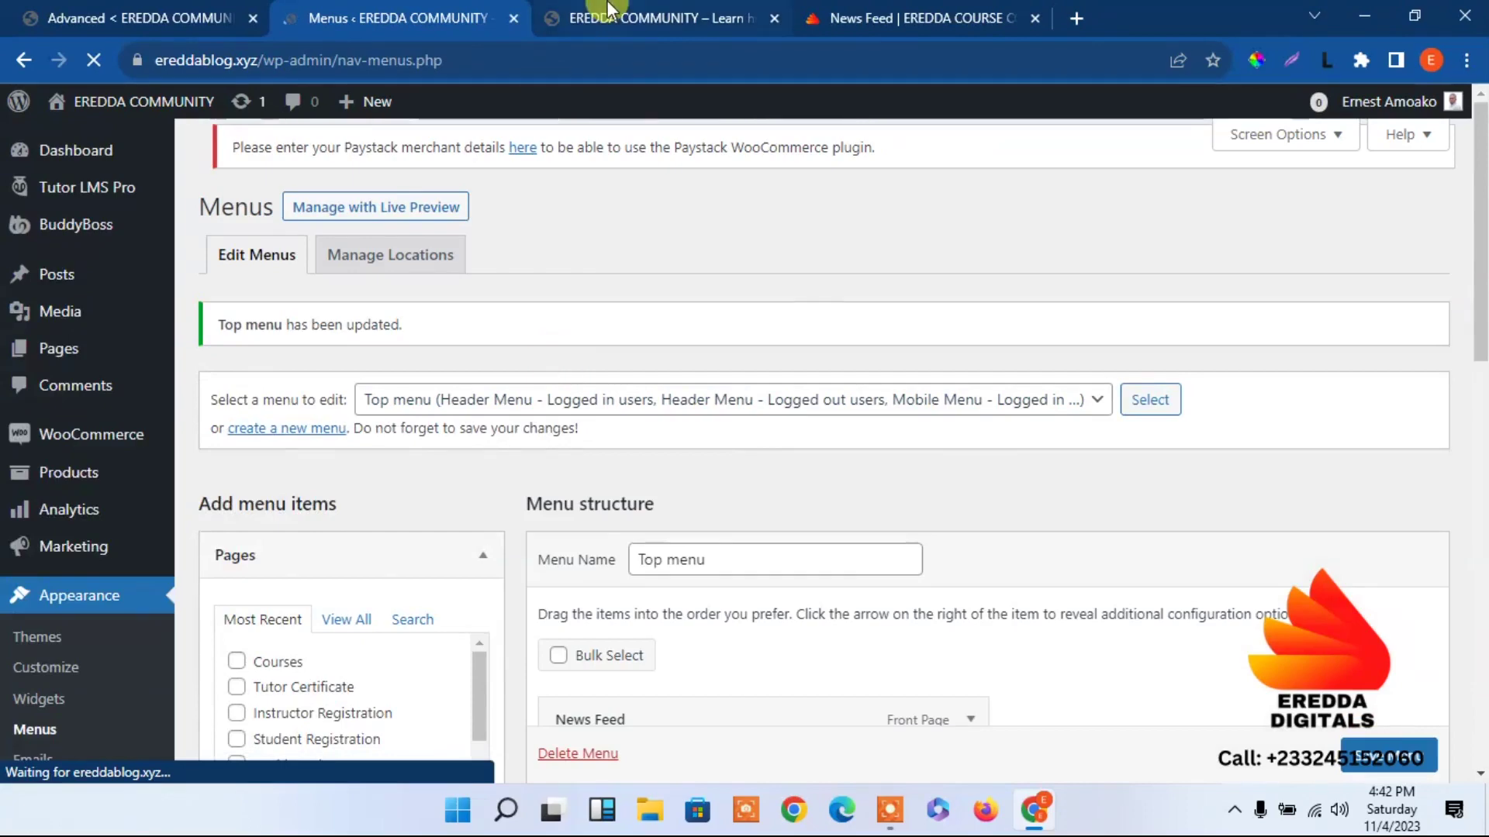
pyautogui.click(606, 13)
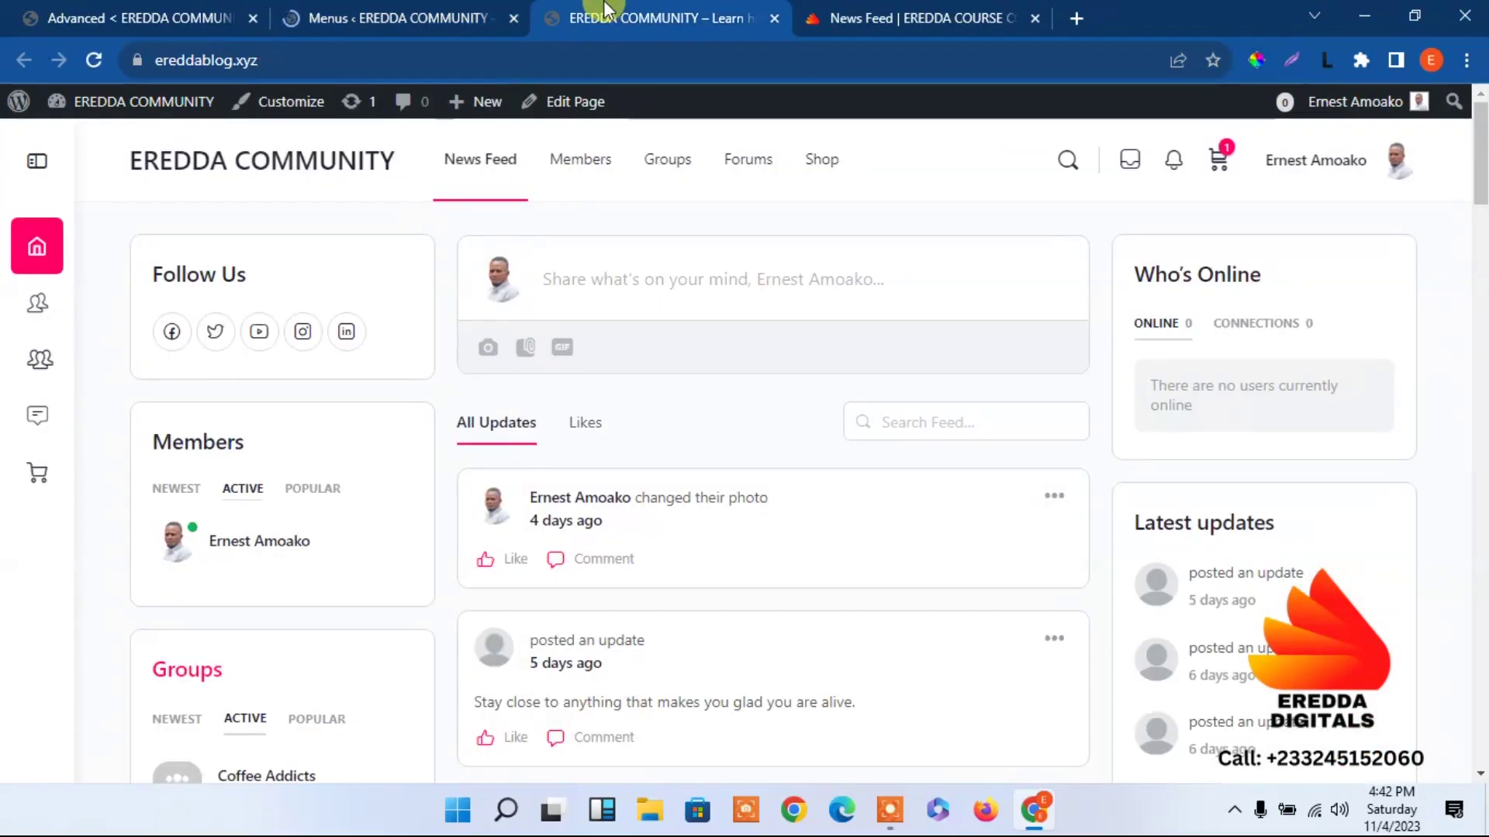
# Reload the site and open the Dashboard page from the new Courses header menu.
pyautogui.click(91, 57)
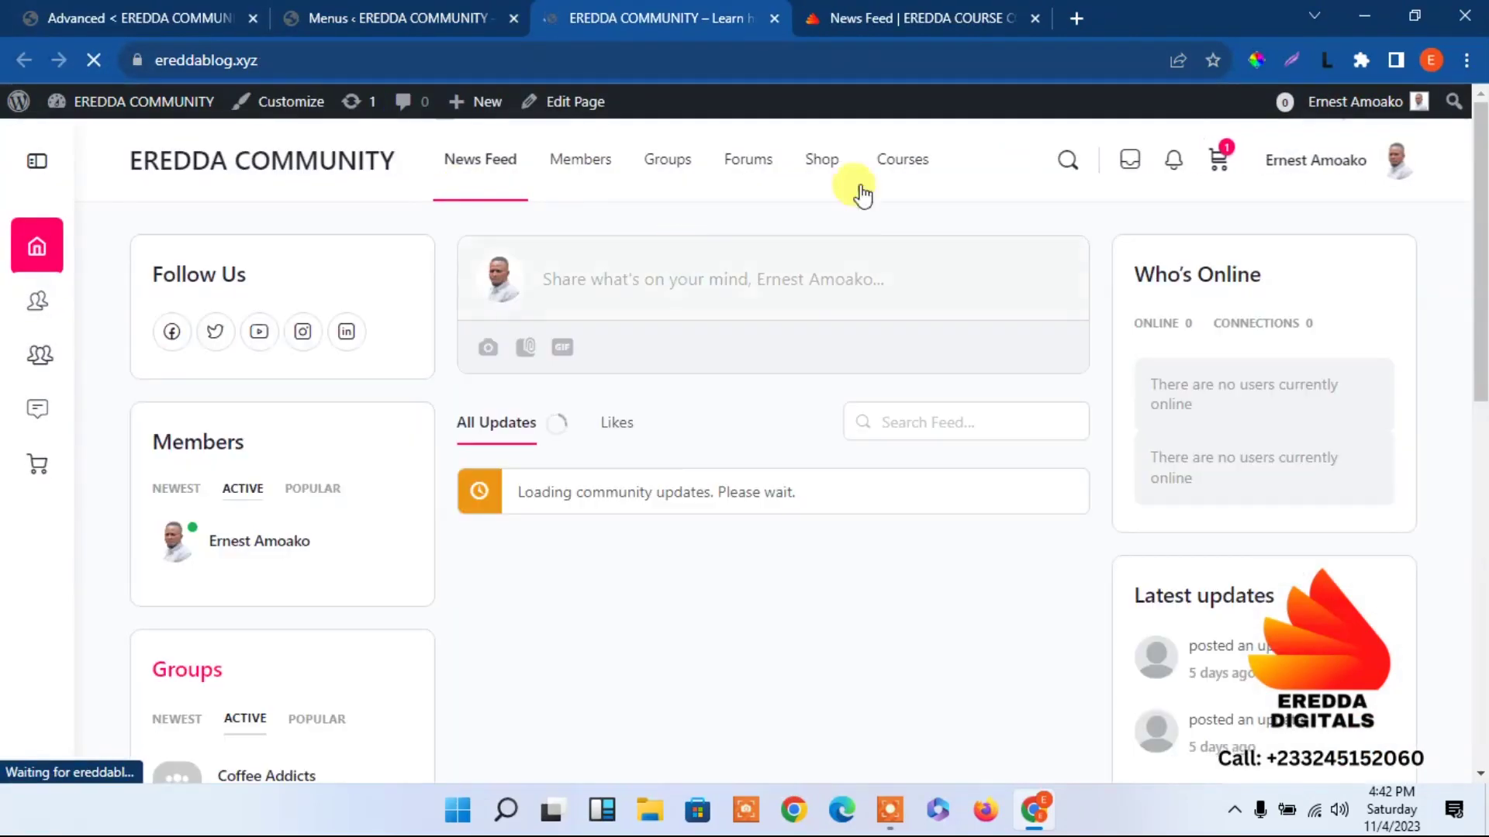
pyautogui.moveTo(942, 159)
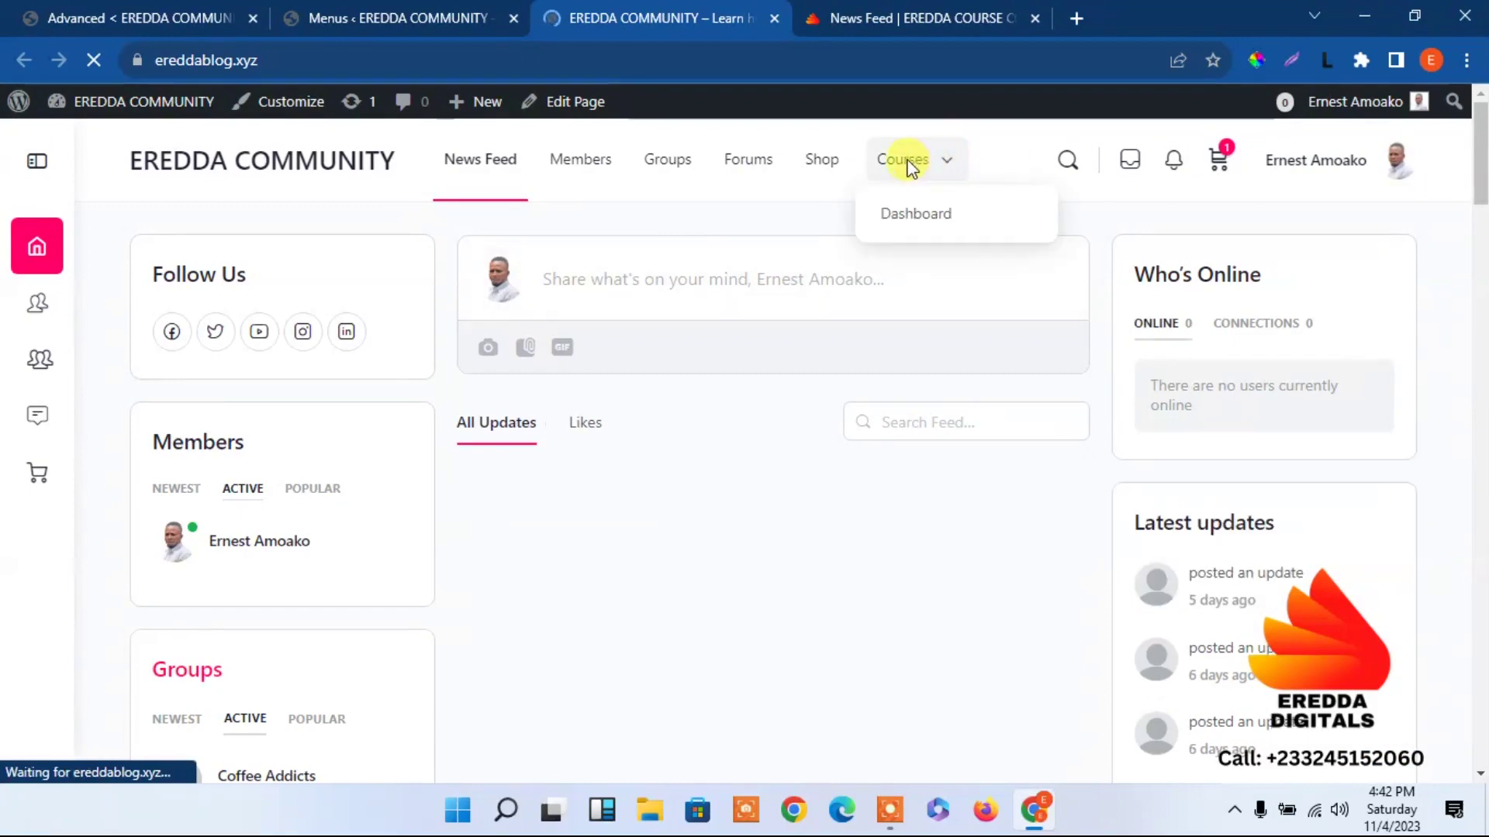
pyautogui.click(914, 224)
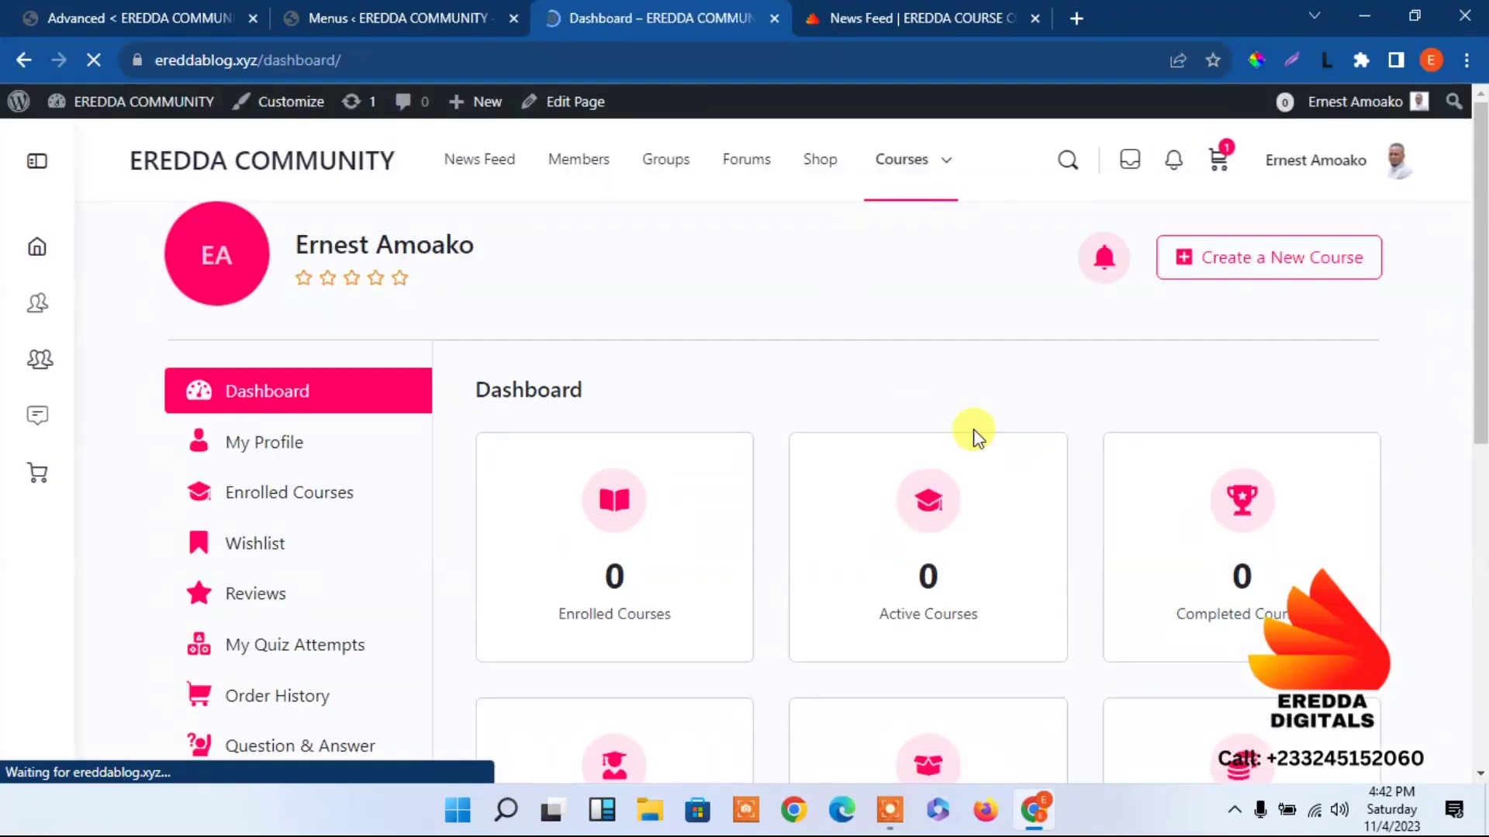
pyautogui.scroll(-7, 1477, 186)
pyautogui.scroll(7, 1477, 232)
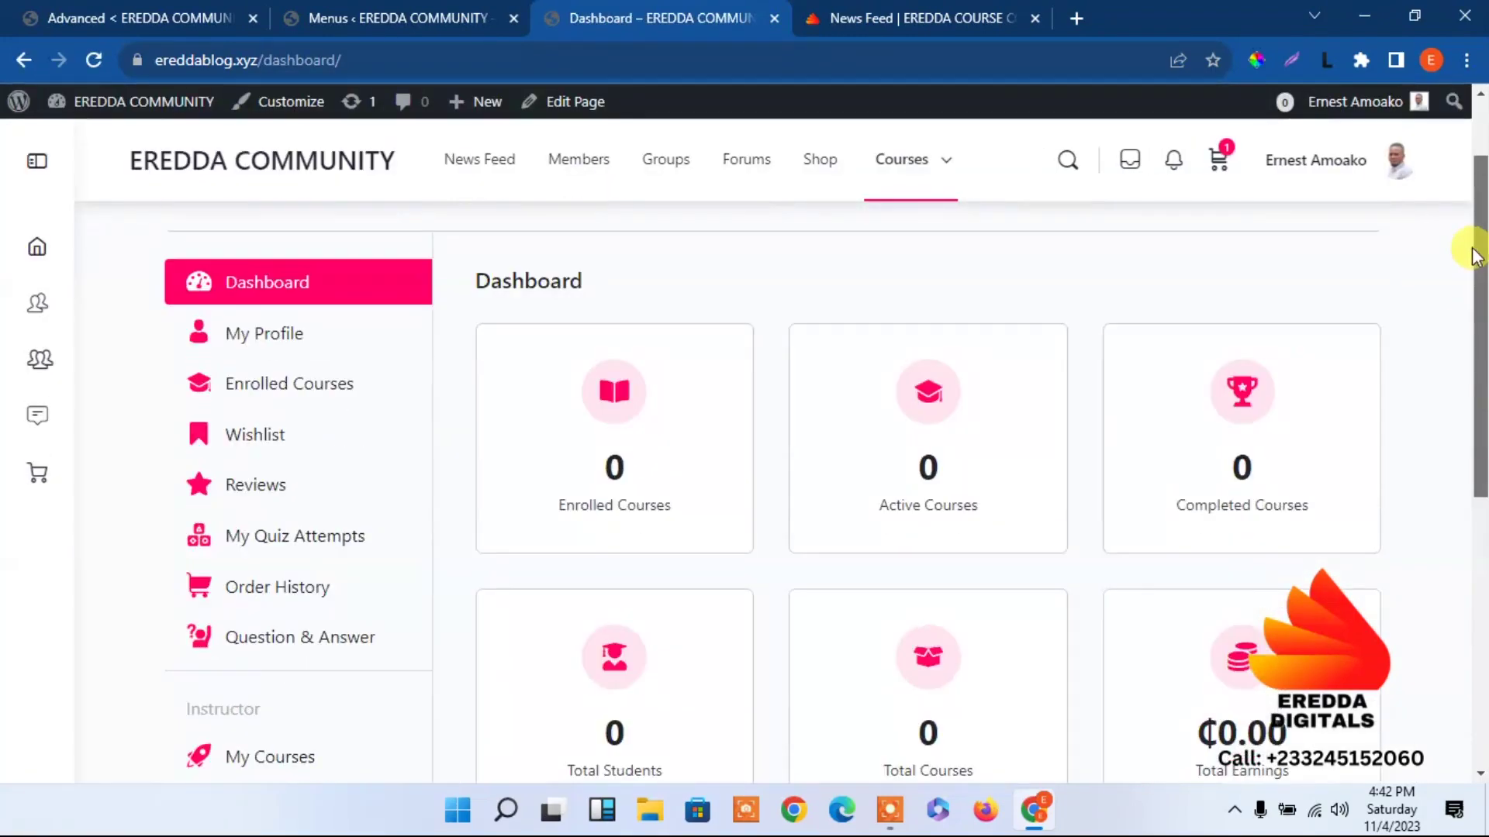
pyautogui.scroll(-5, 1385, 393)
pyautogui.scroll(5, 1452, 212)
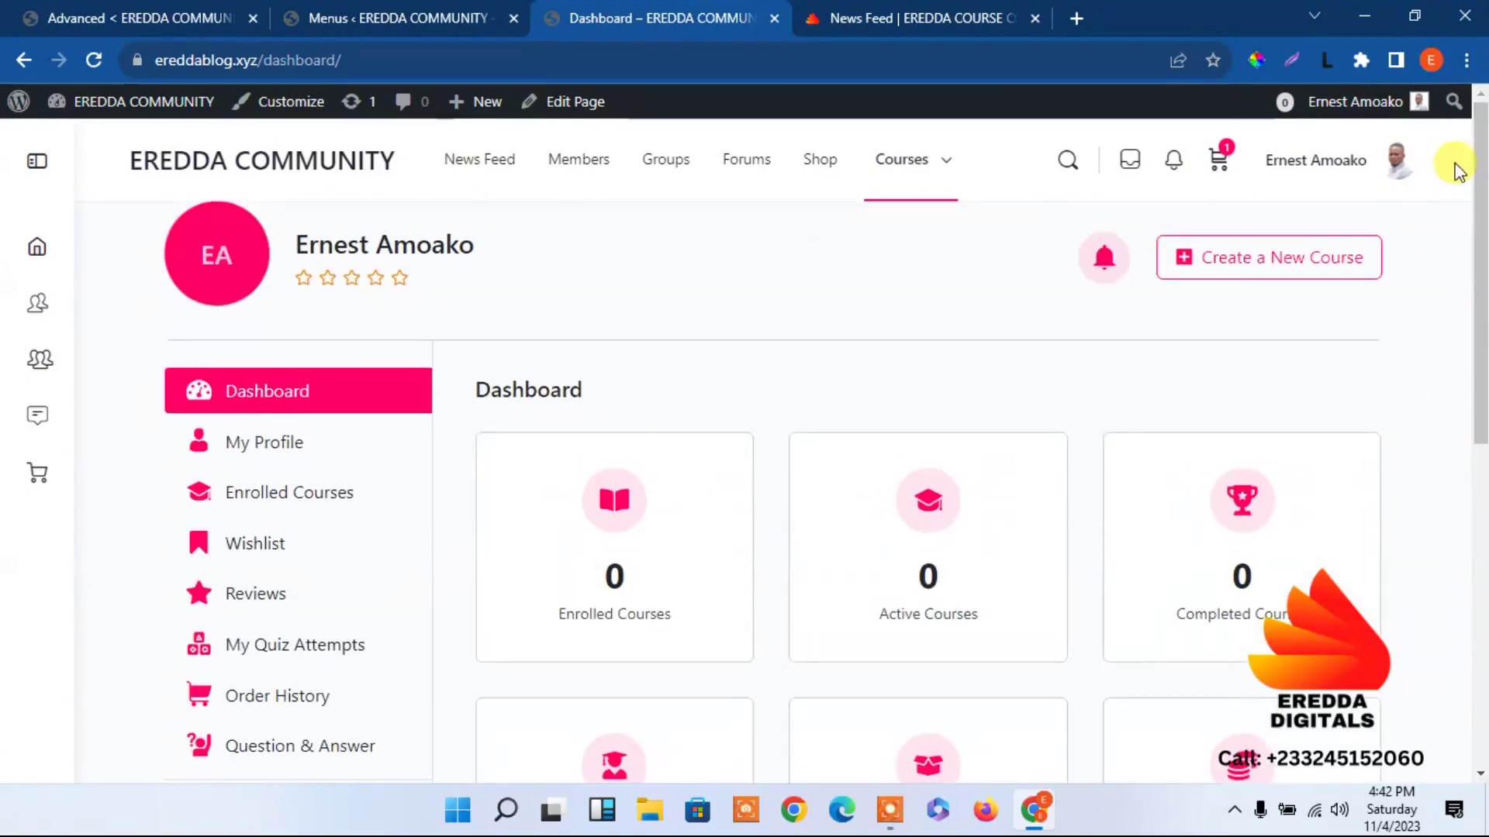
# Go back to the News Feed home page, then return to the Menus admin tab.
pyautogui.click(289, 165)
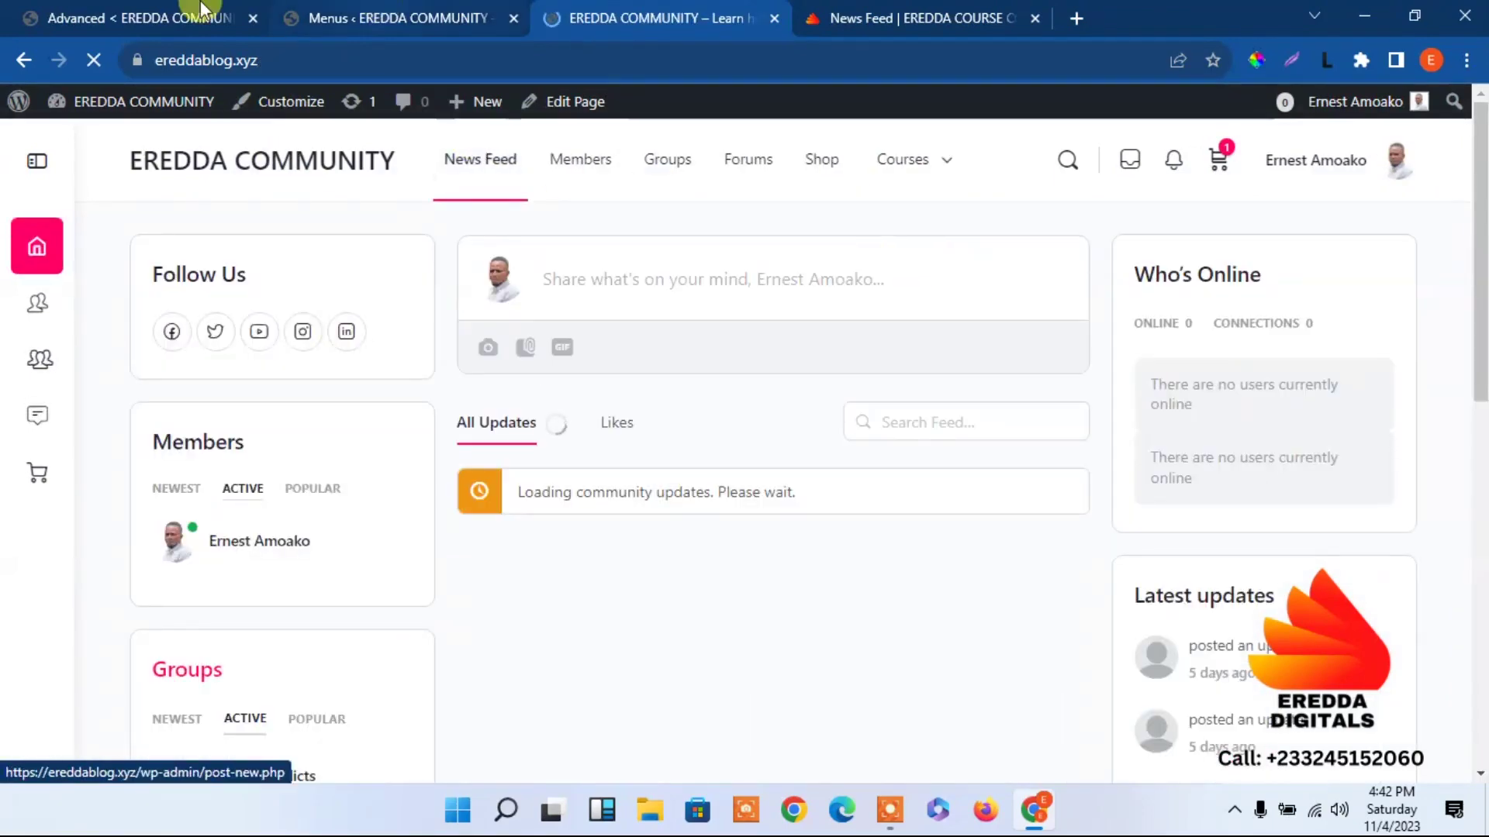
pyautogui.click(169, 10)
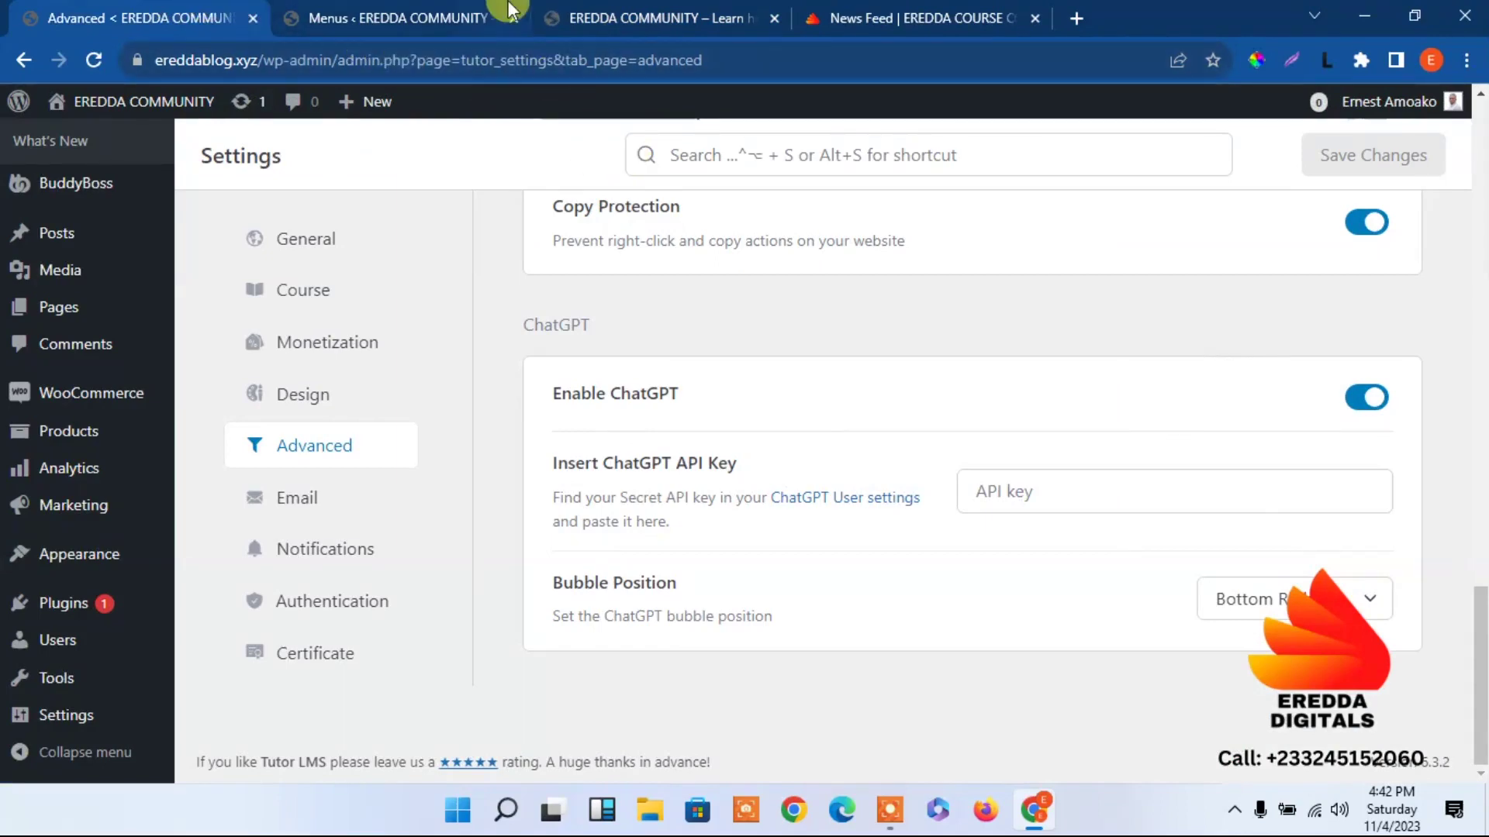
pyautogui.click(701, 14)
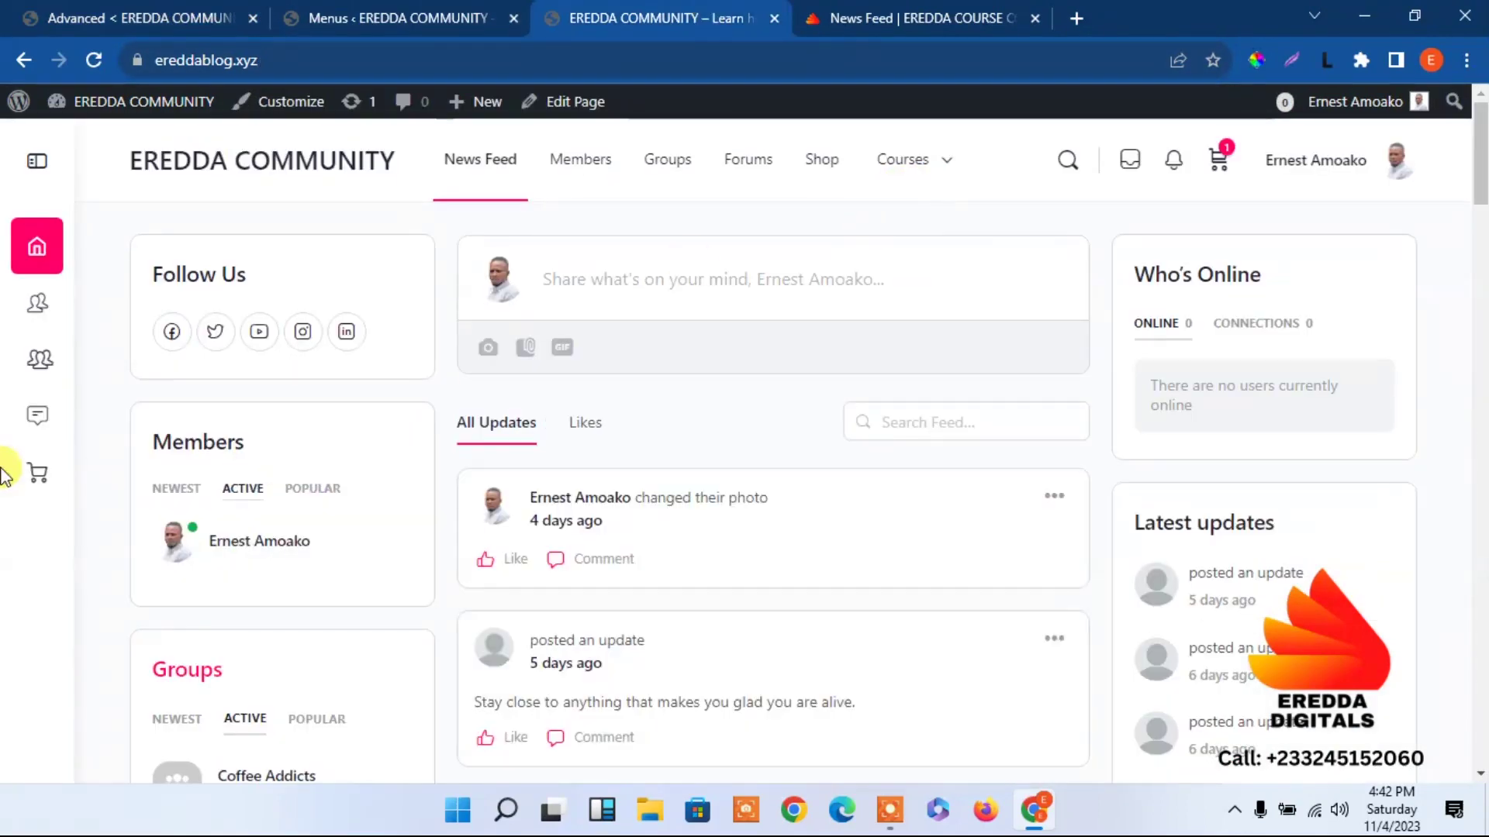
pyautogui.click(305, 14)
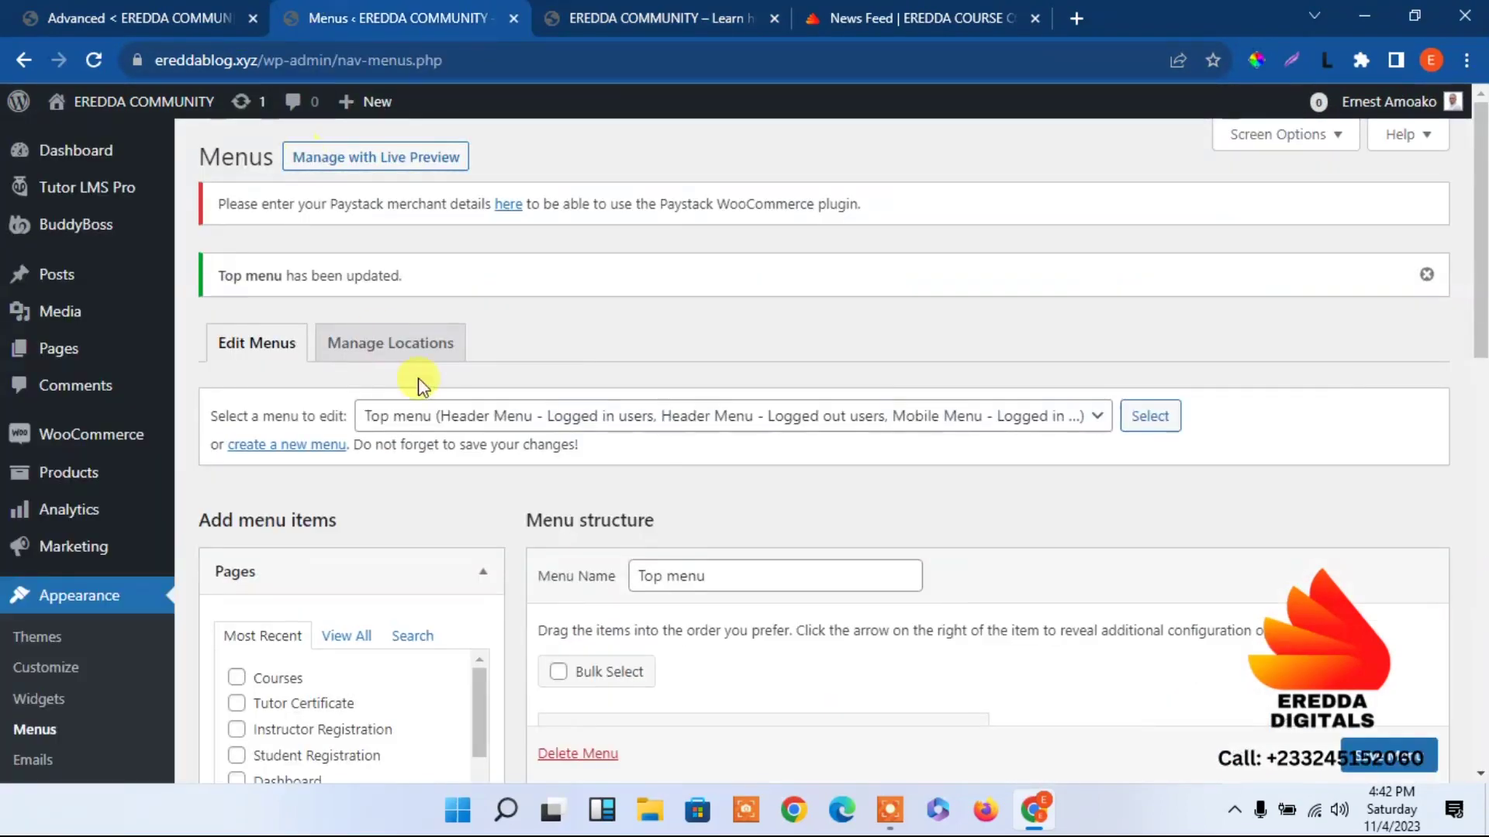
# Choose the Sidebar (BuddyPanel) menu from the menu dropdown and load it.
pyautogui.click(1002, 419)
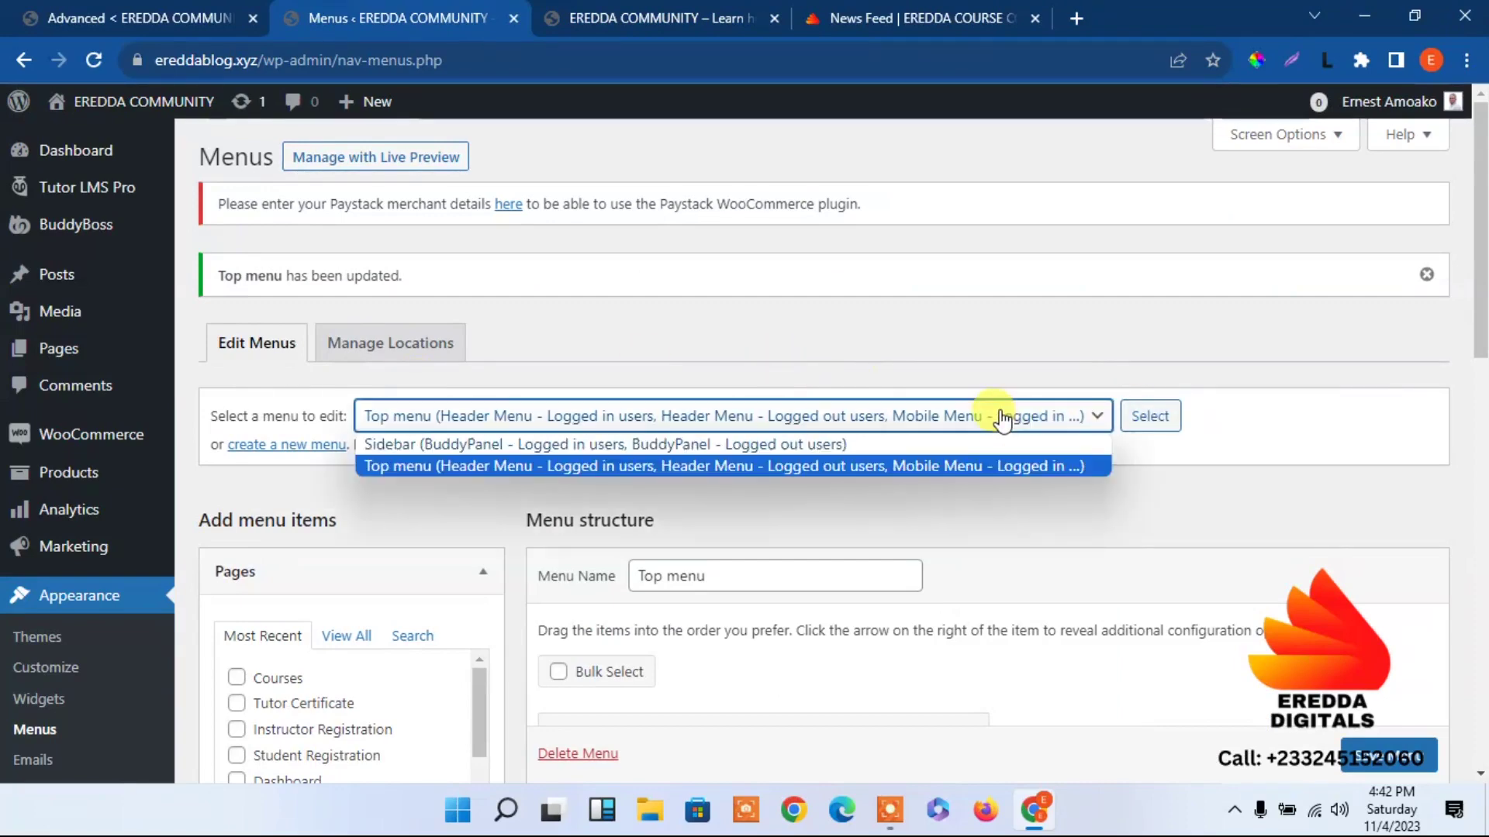
pyautogui.click(863, 445)
pyautogui.click(1167, 418)
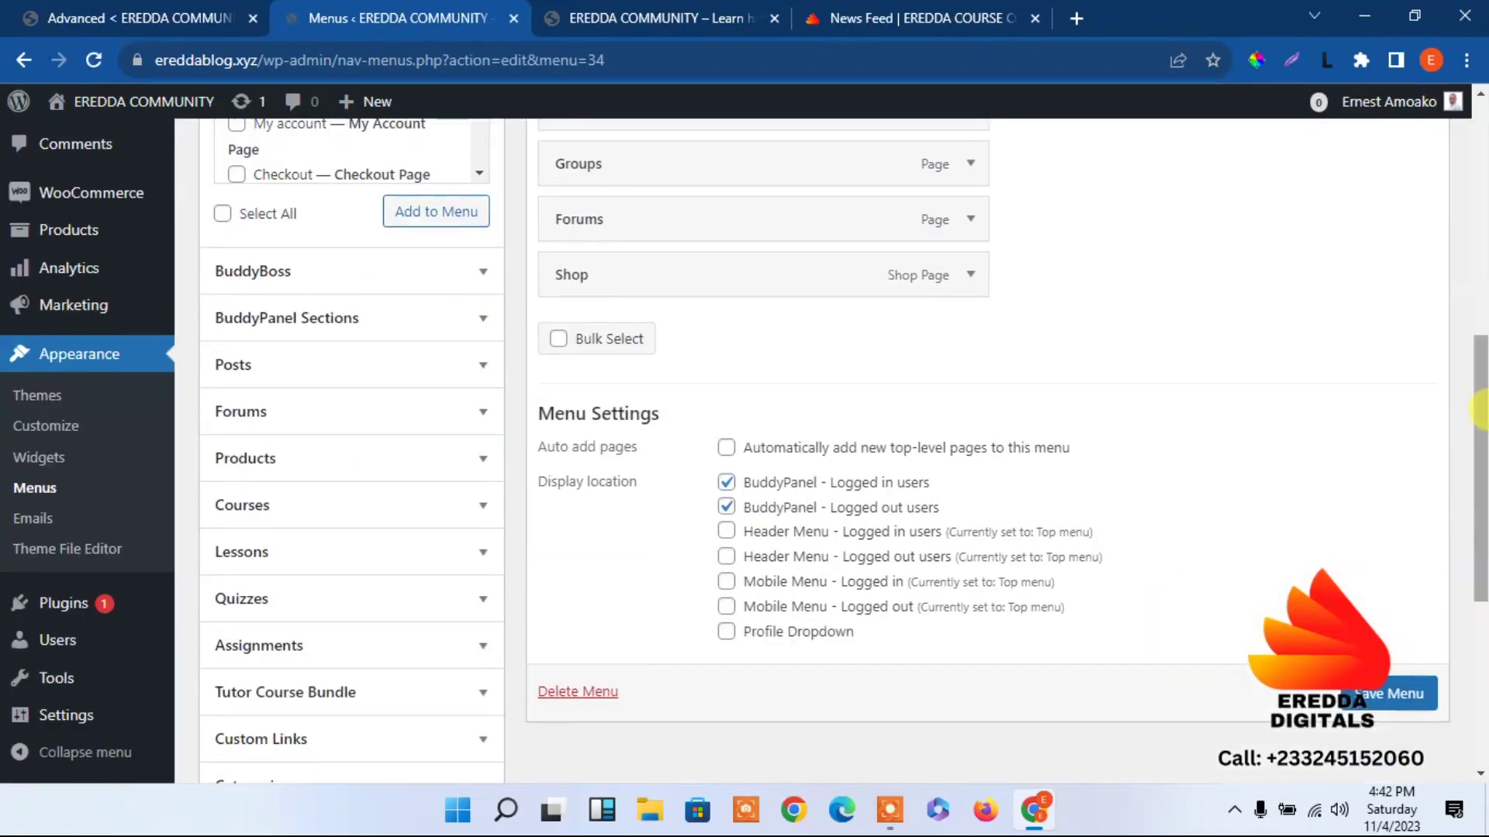
pyautogui.scroll(3, 1472, 322)
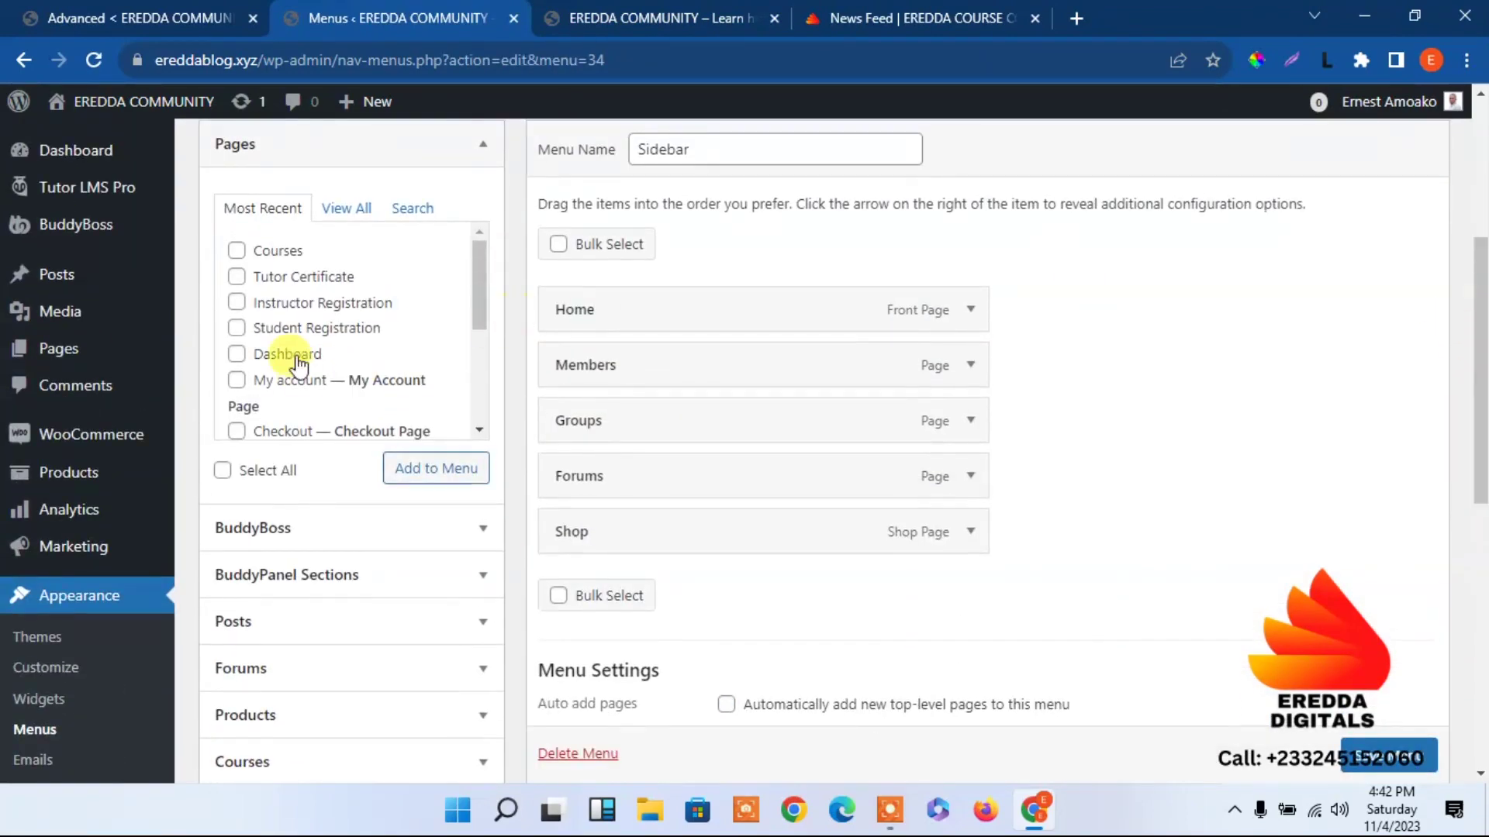
# Add Courses and Dashboard pages to the Sidebar menu, nest Dashboard under Courses, expand Courses' settings.
pyautogui.click(237, 354)
pyautogui.click(237, 250)
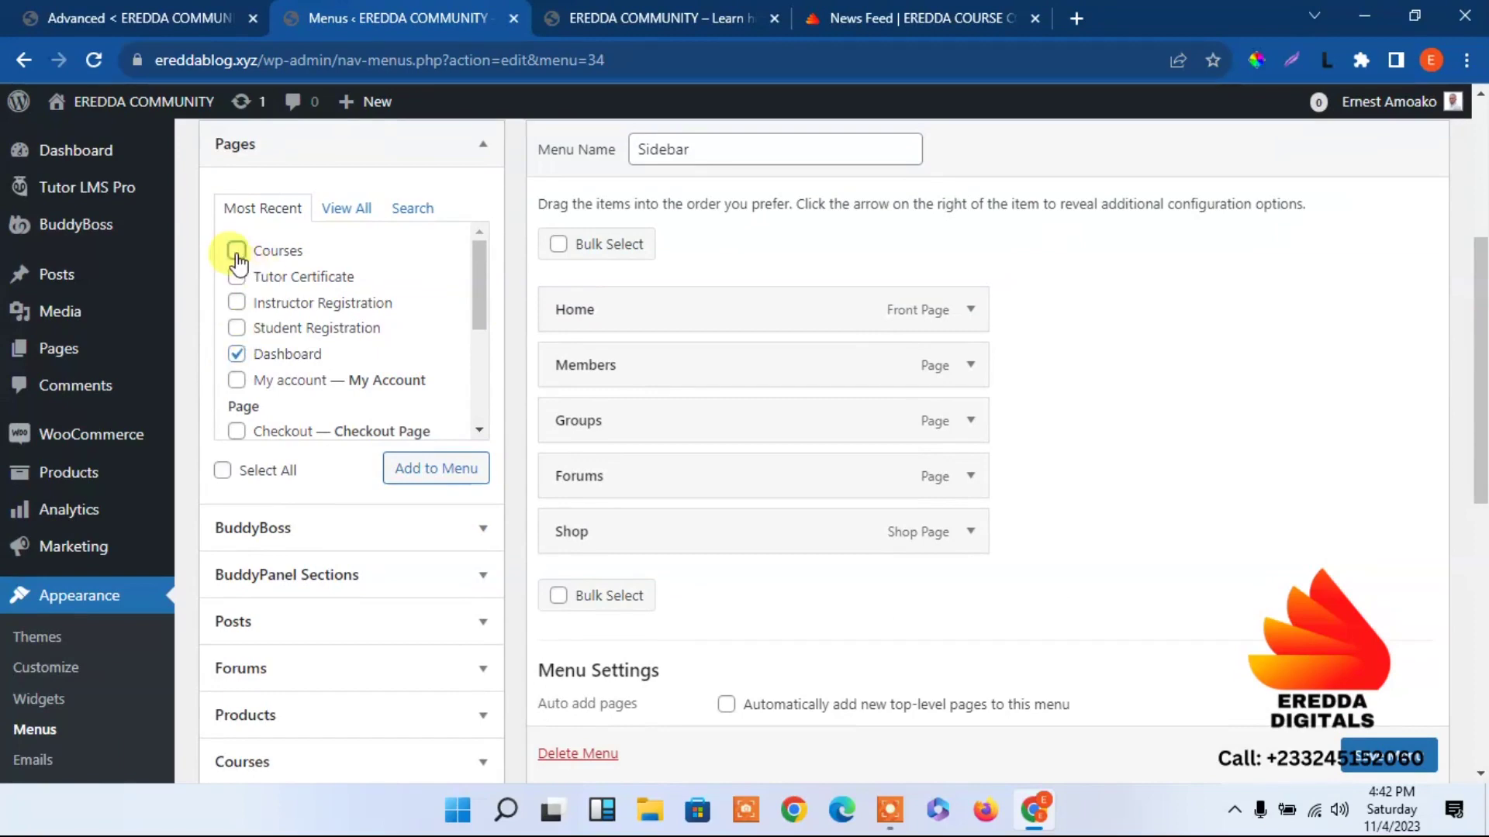
pyautogui.click(418, 468)
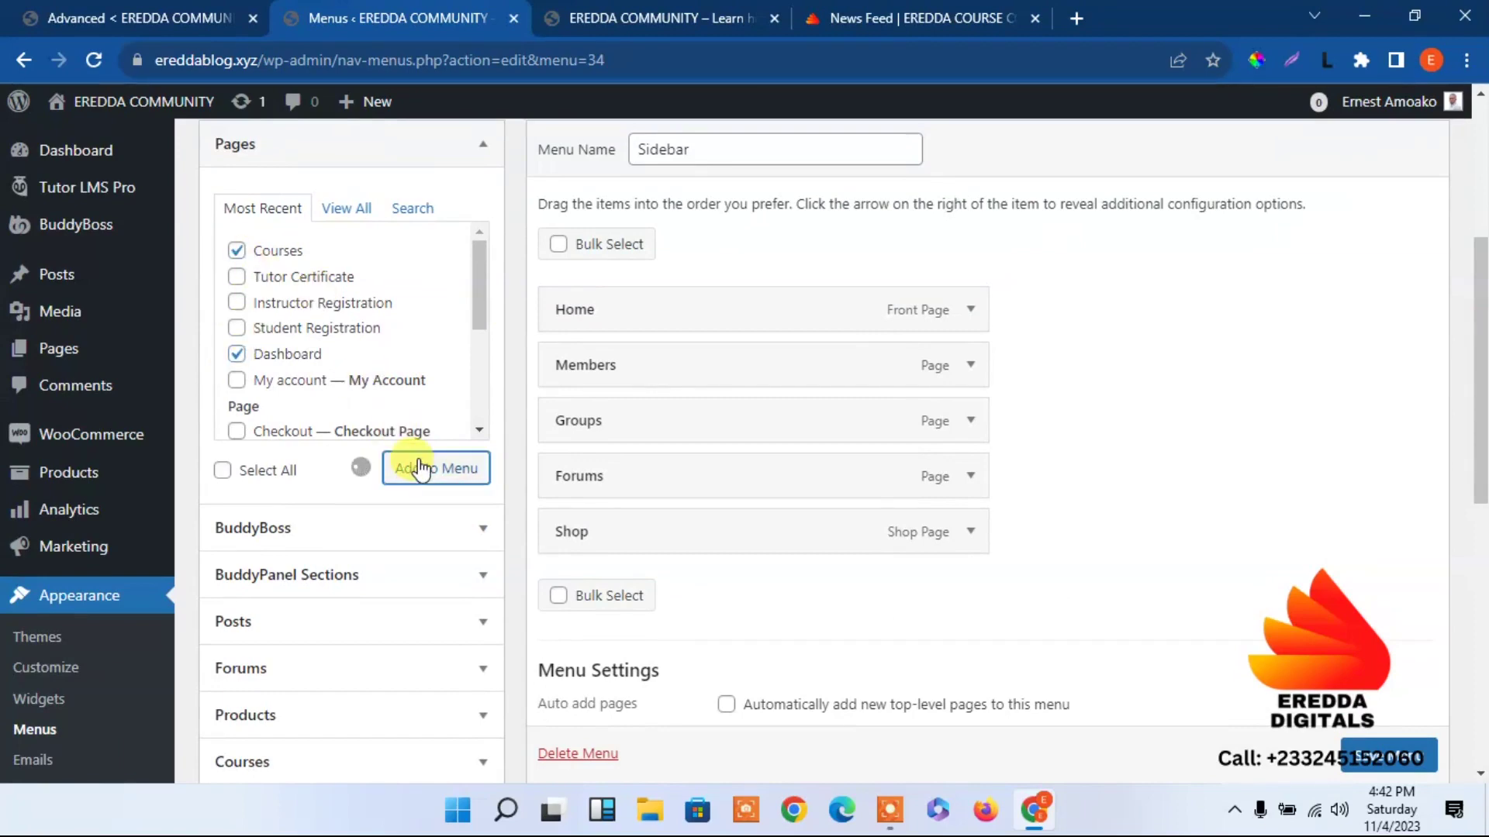
pyautogui.scroll(-2, 1472, 355)
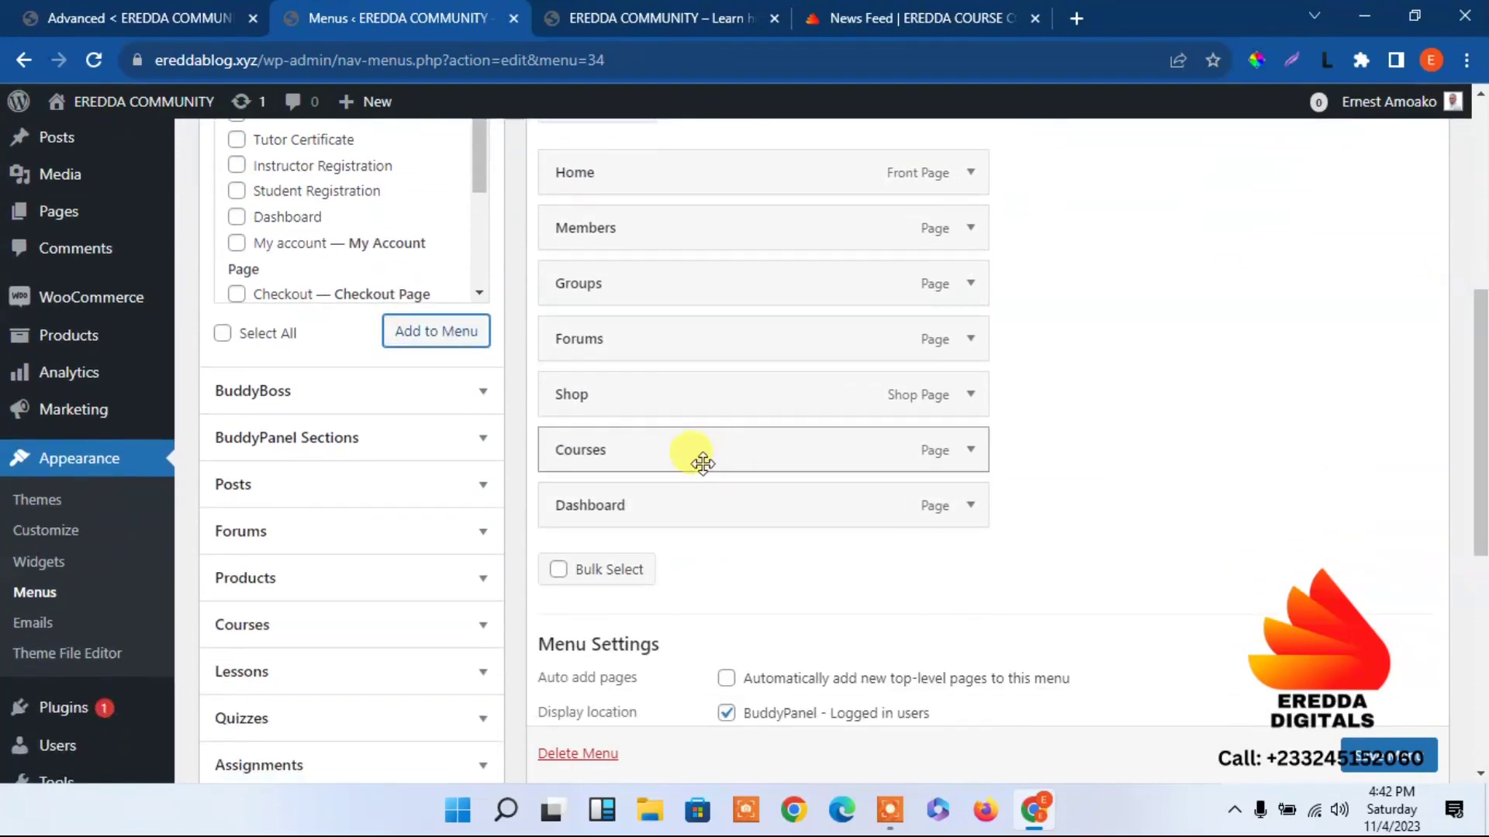
pyautogui.moveTo(667, 505); pyautogui.dragTo(705, 486)
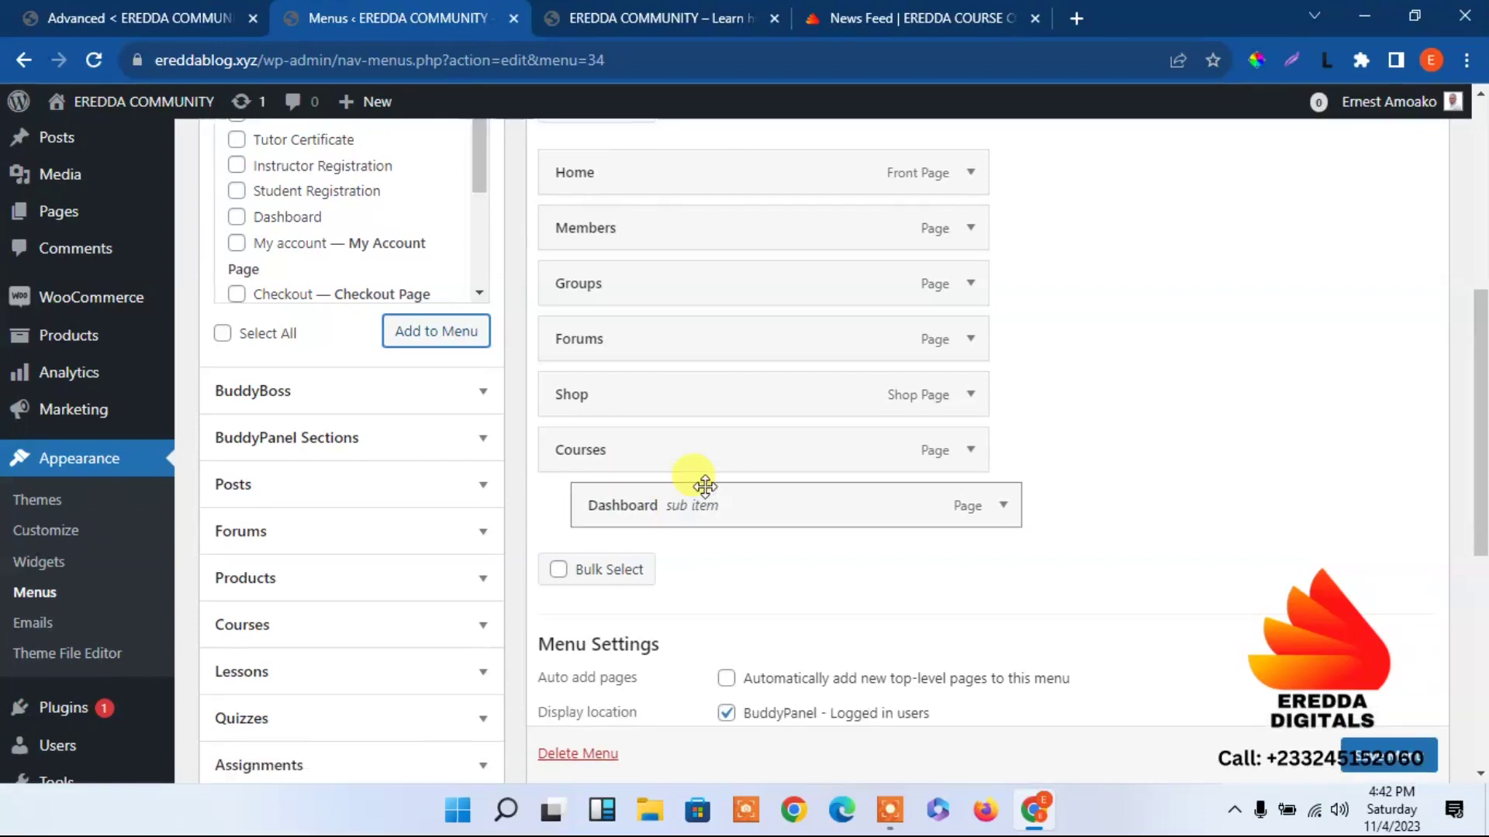
pyautogui.click(969, 450)
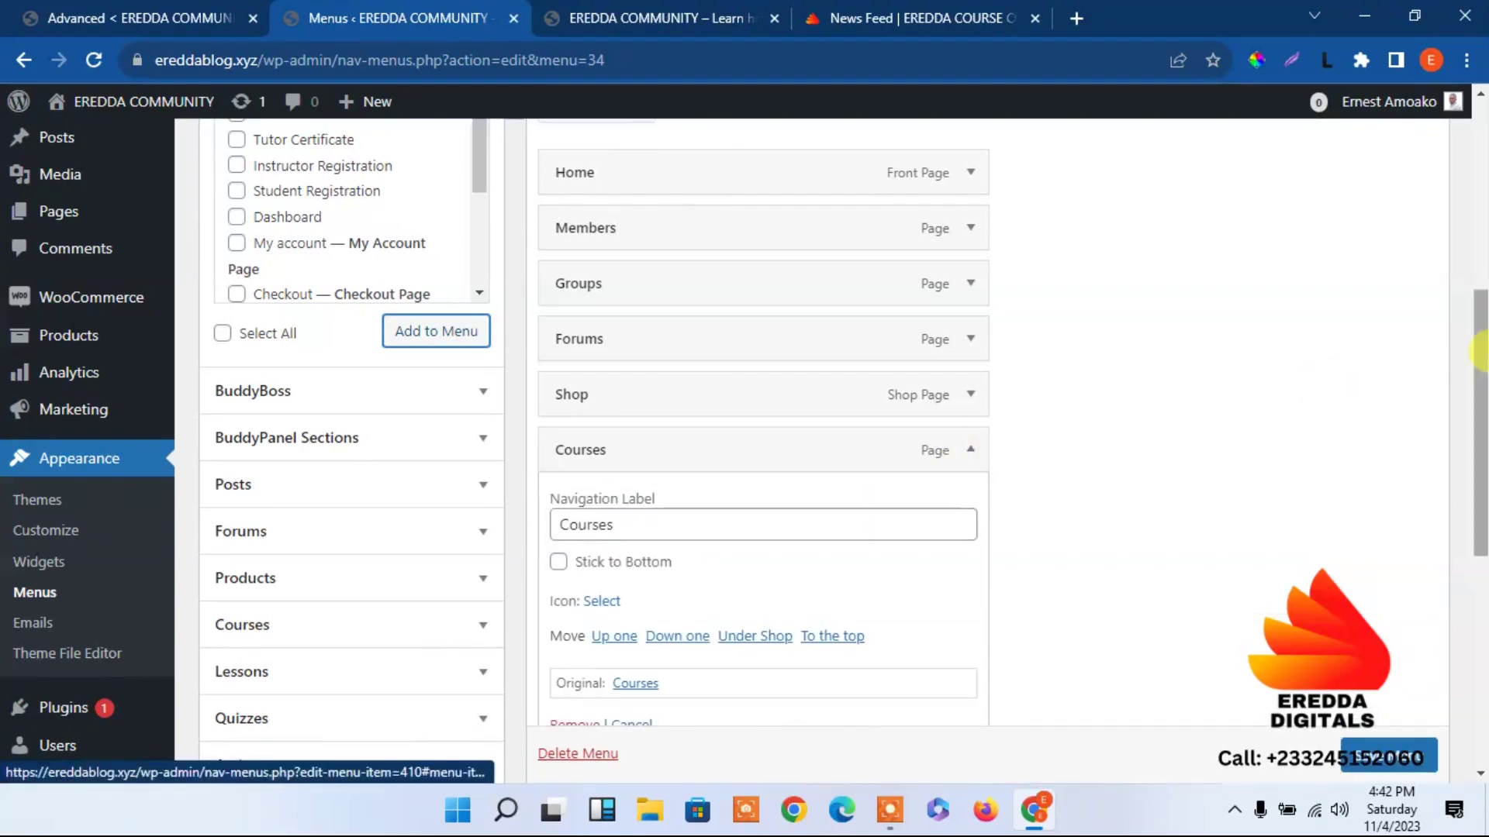
pyautogui.scroll(-3, 1479, 450)
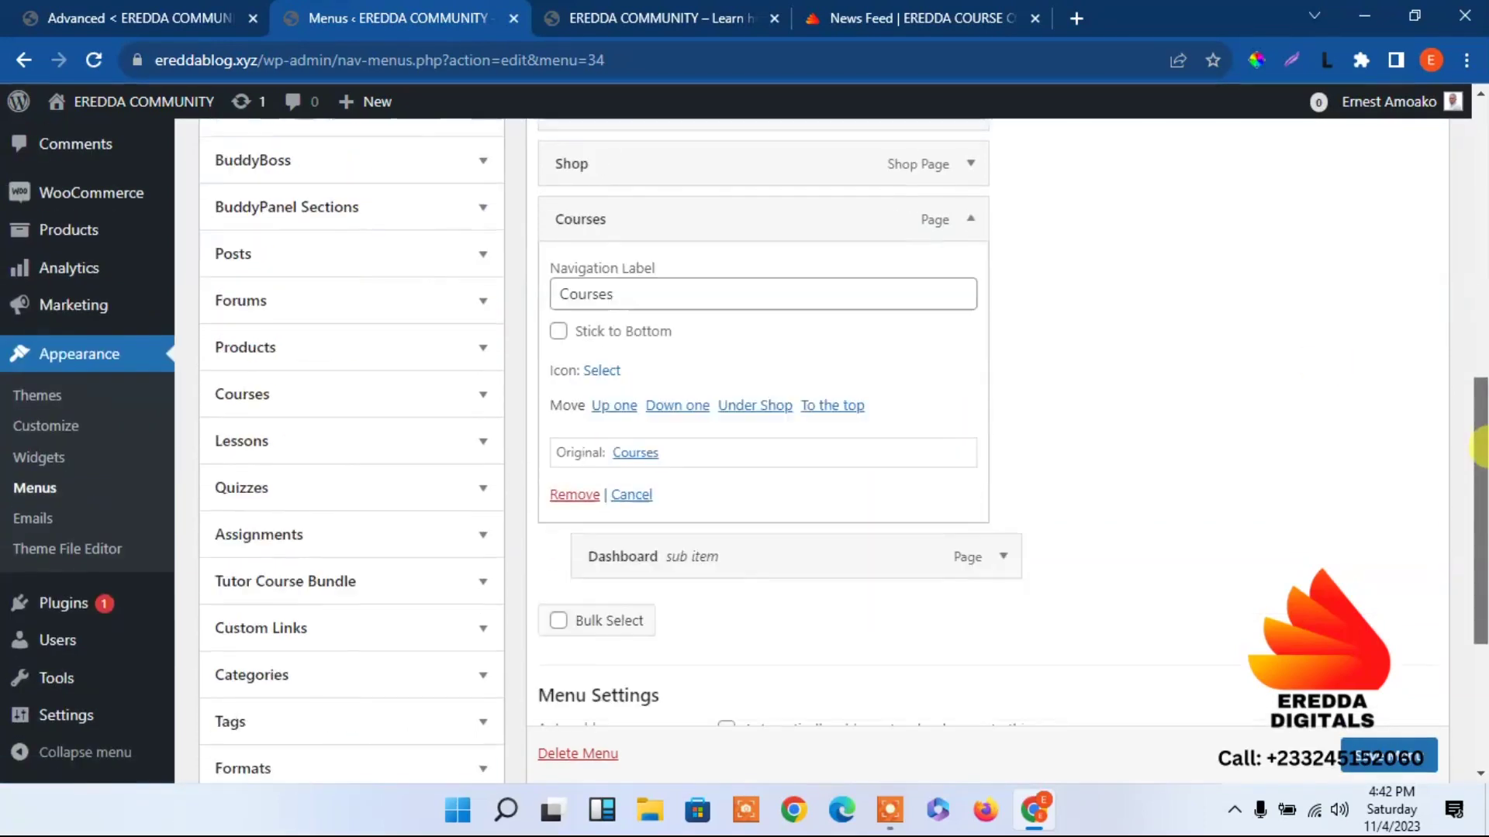
# Give the Courses item the Graduation Cap icon found by searching 'gra'.
pyautogui.click(603, 371)
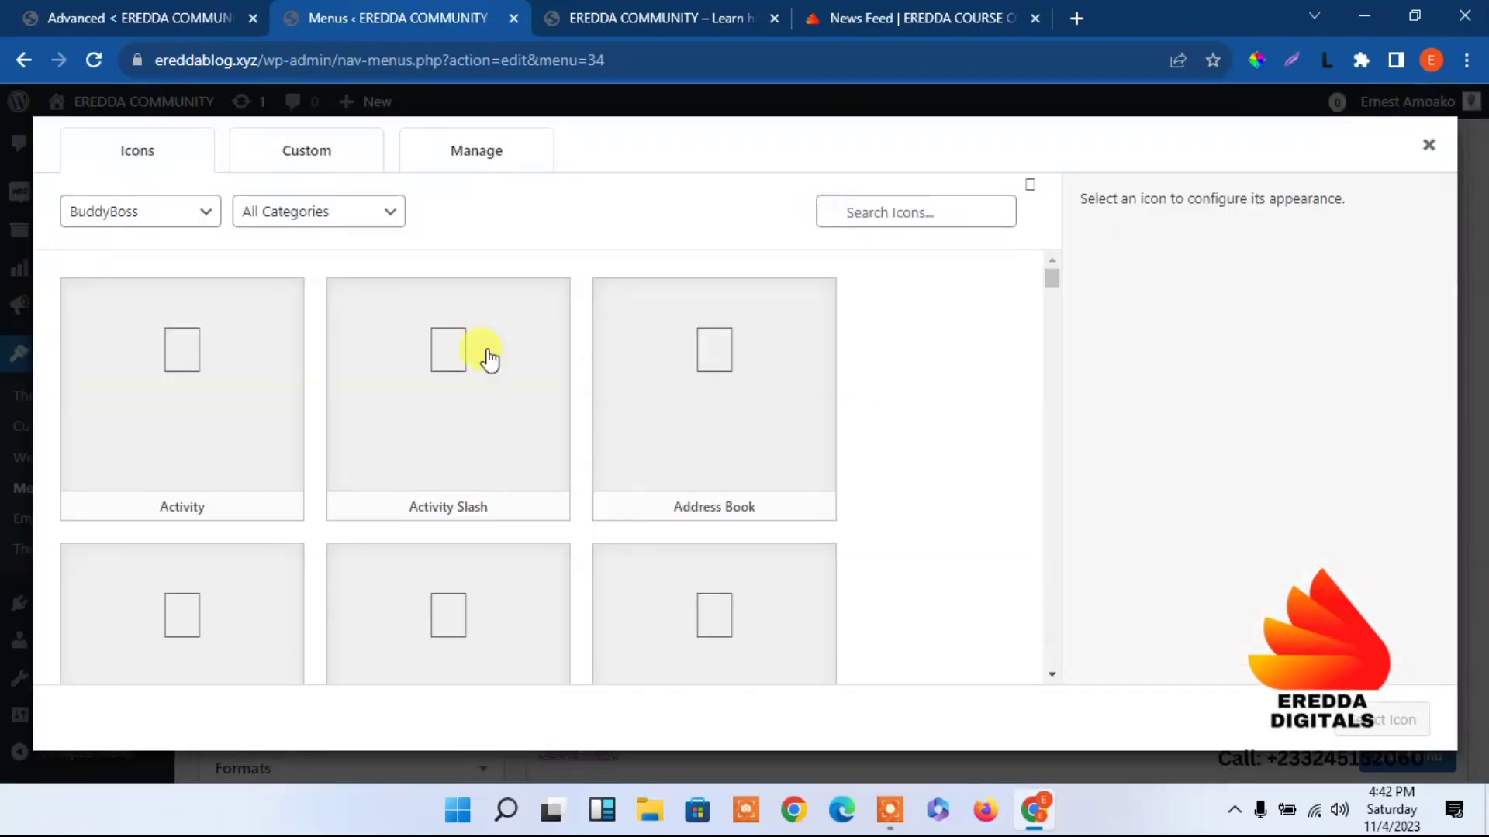
pyautogui.click(151, 221)
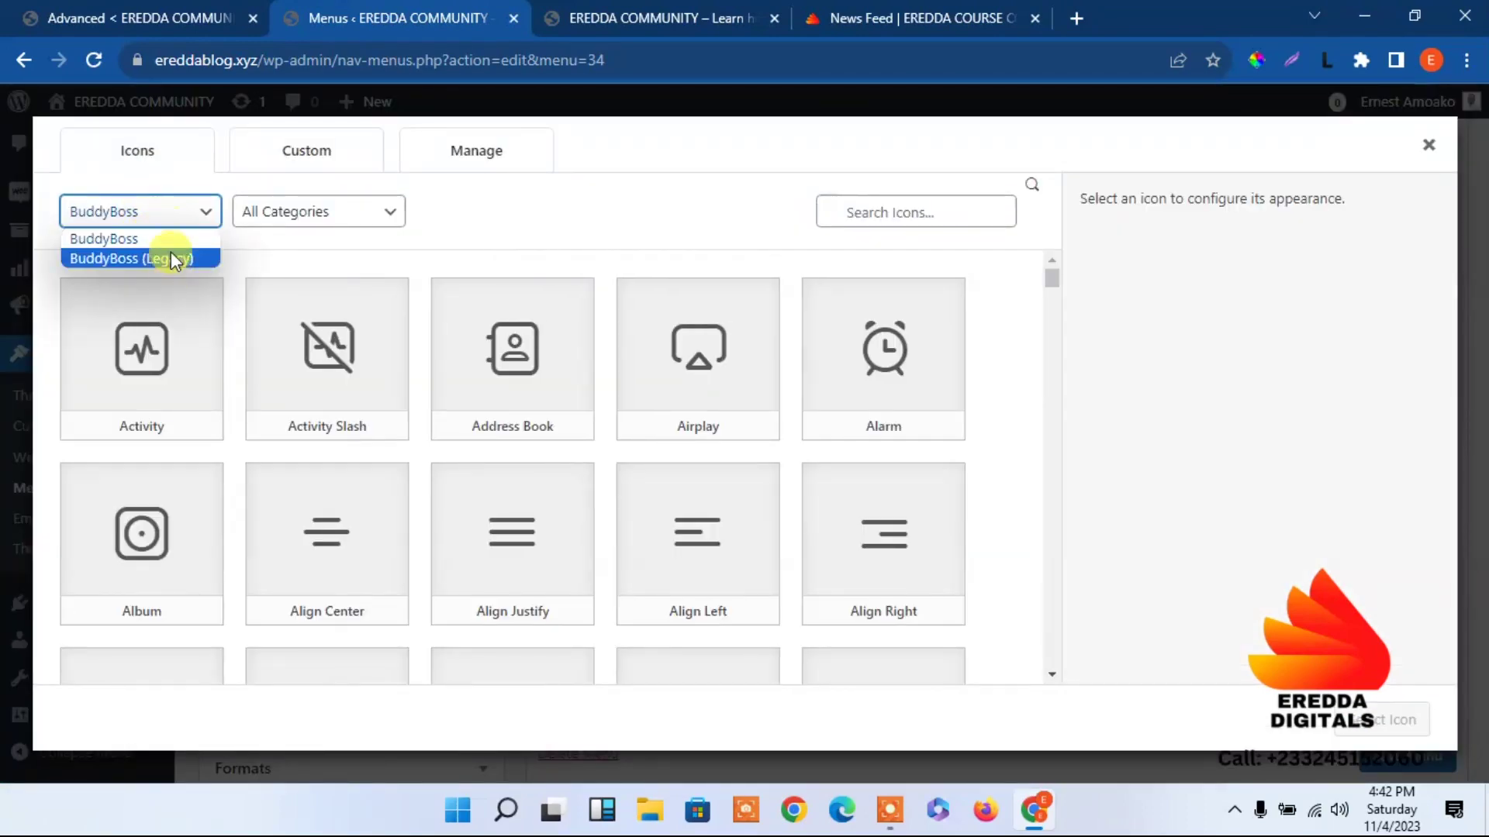
pyautogui.press('Escape')
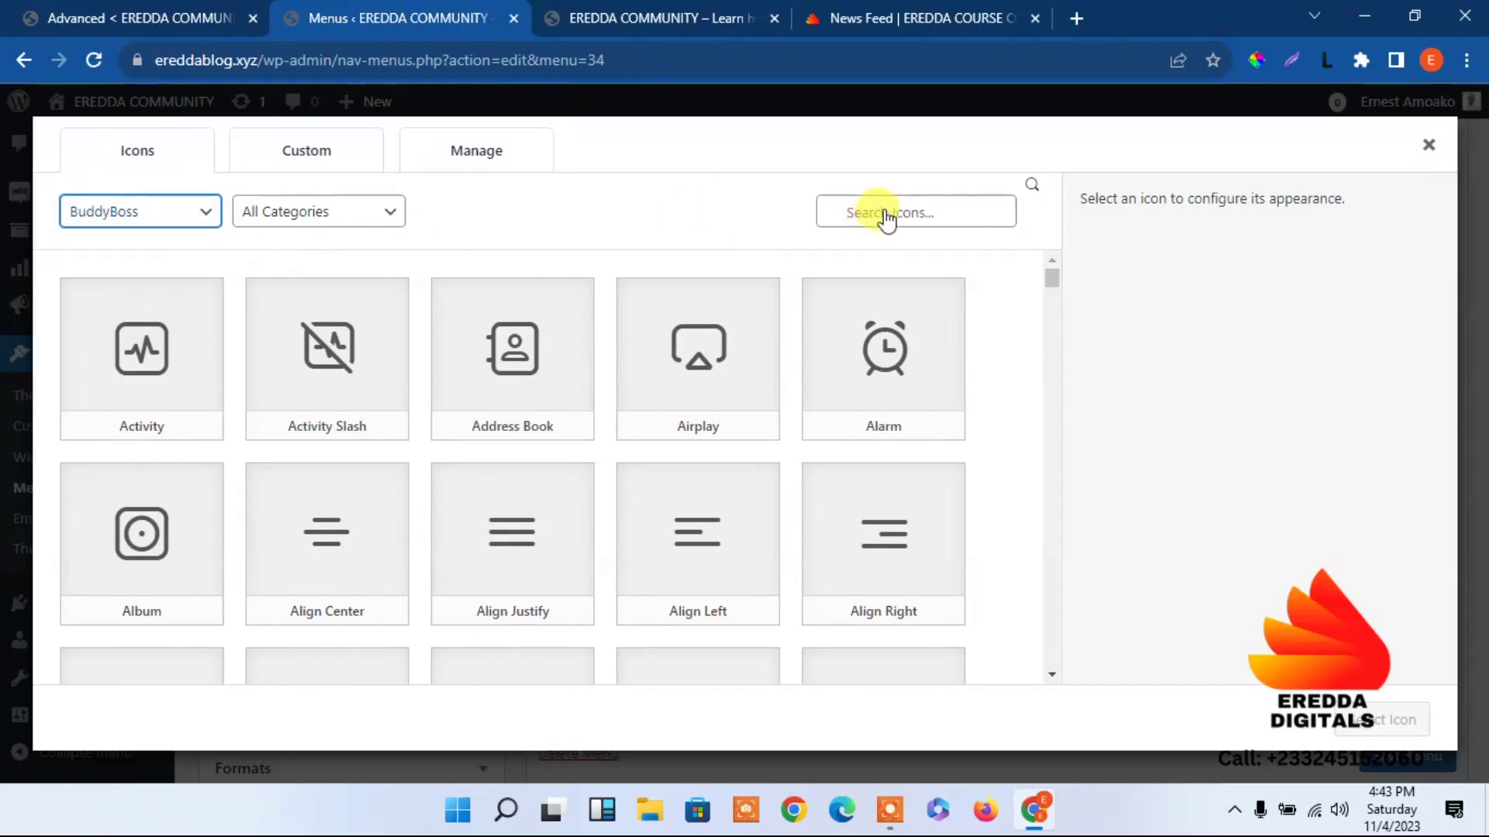
pyautogui.click(870, 205)
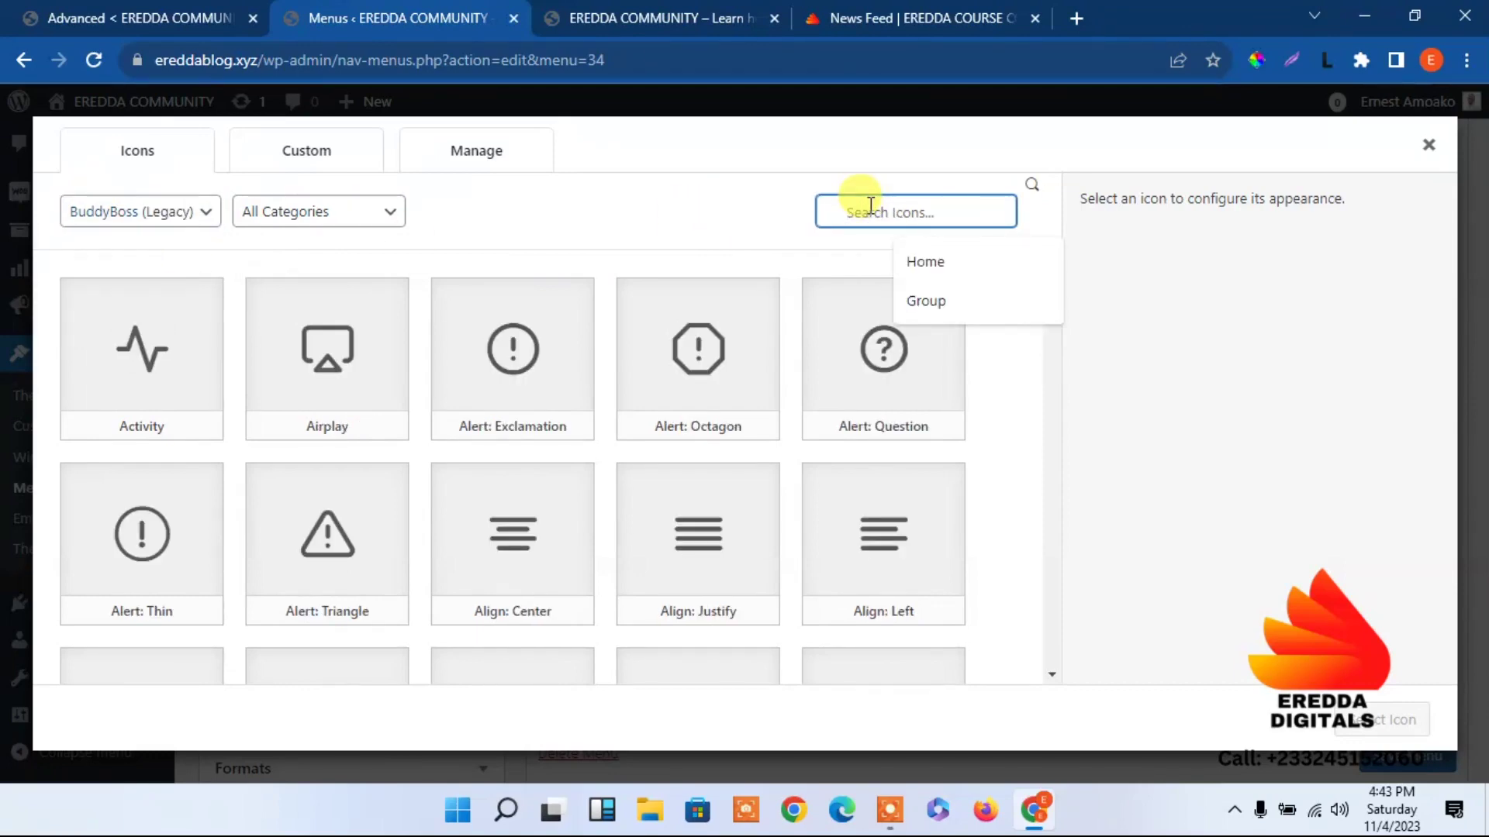
pyautogui.write('gra')
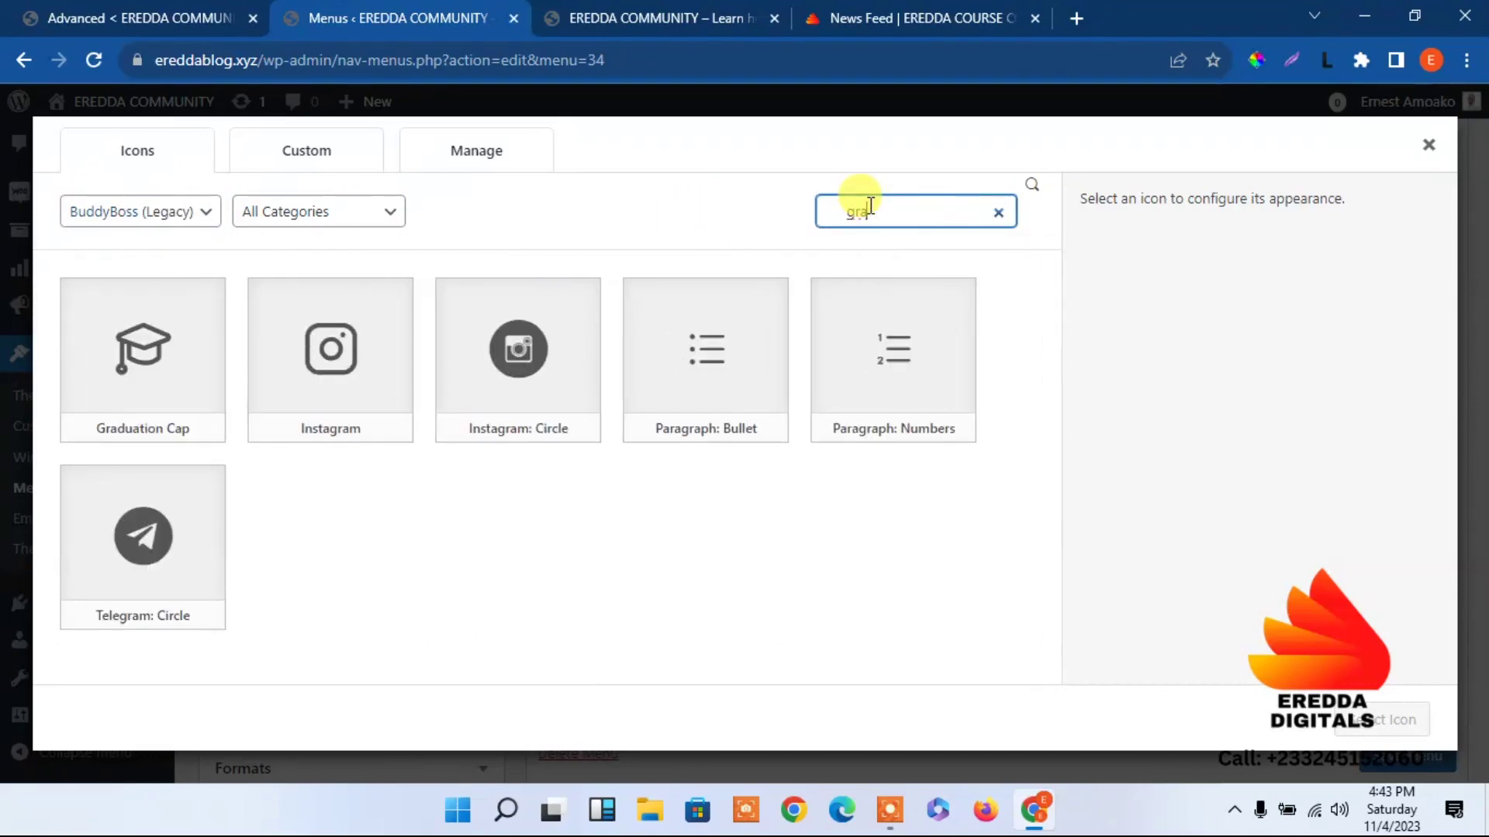
pyautogui.click(154, 400)
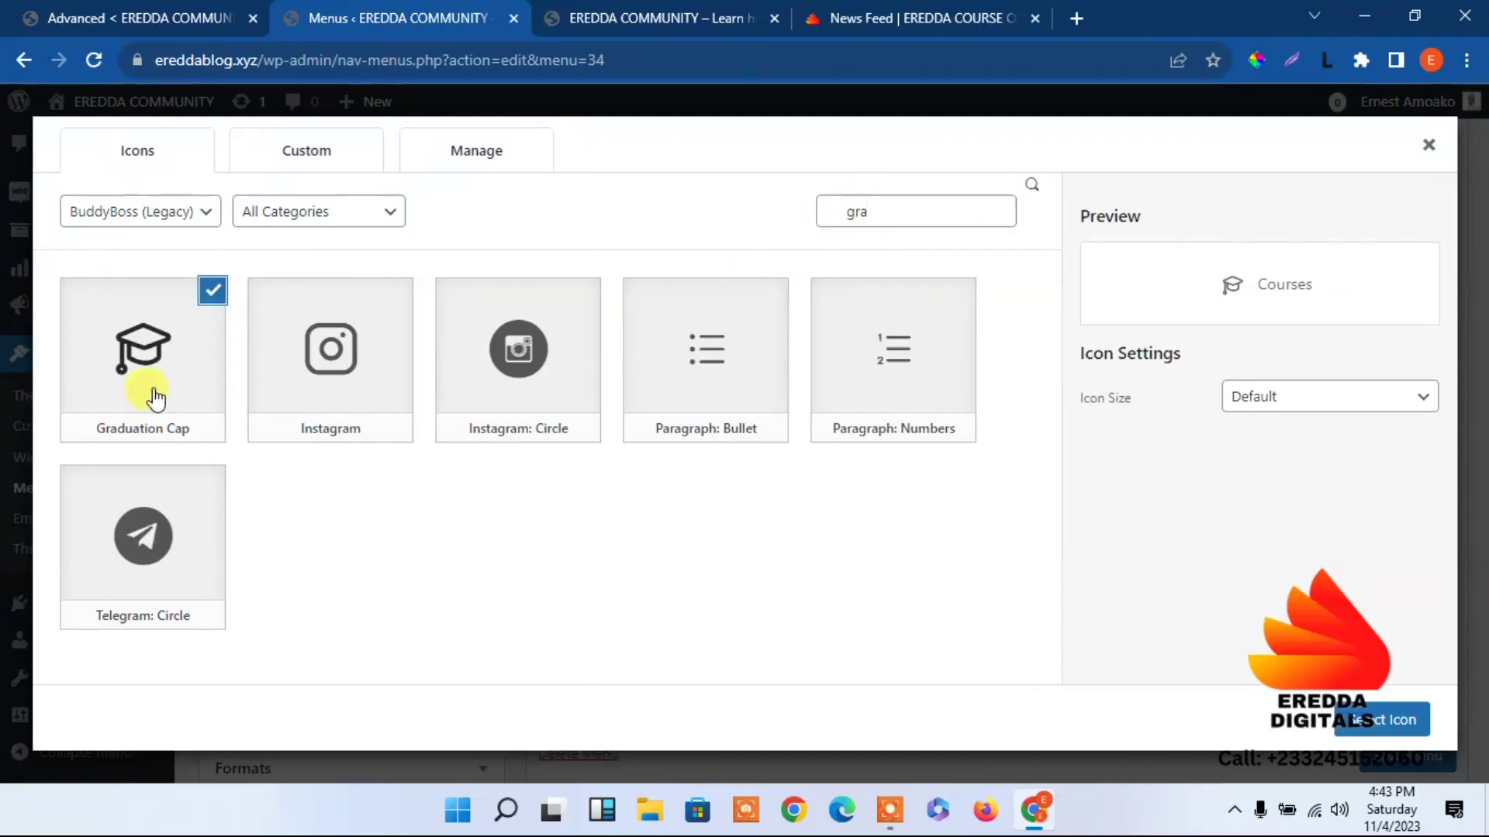
pyautogui.click(1363, 729)
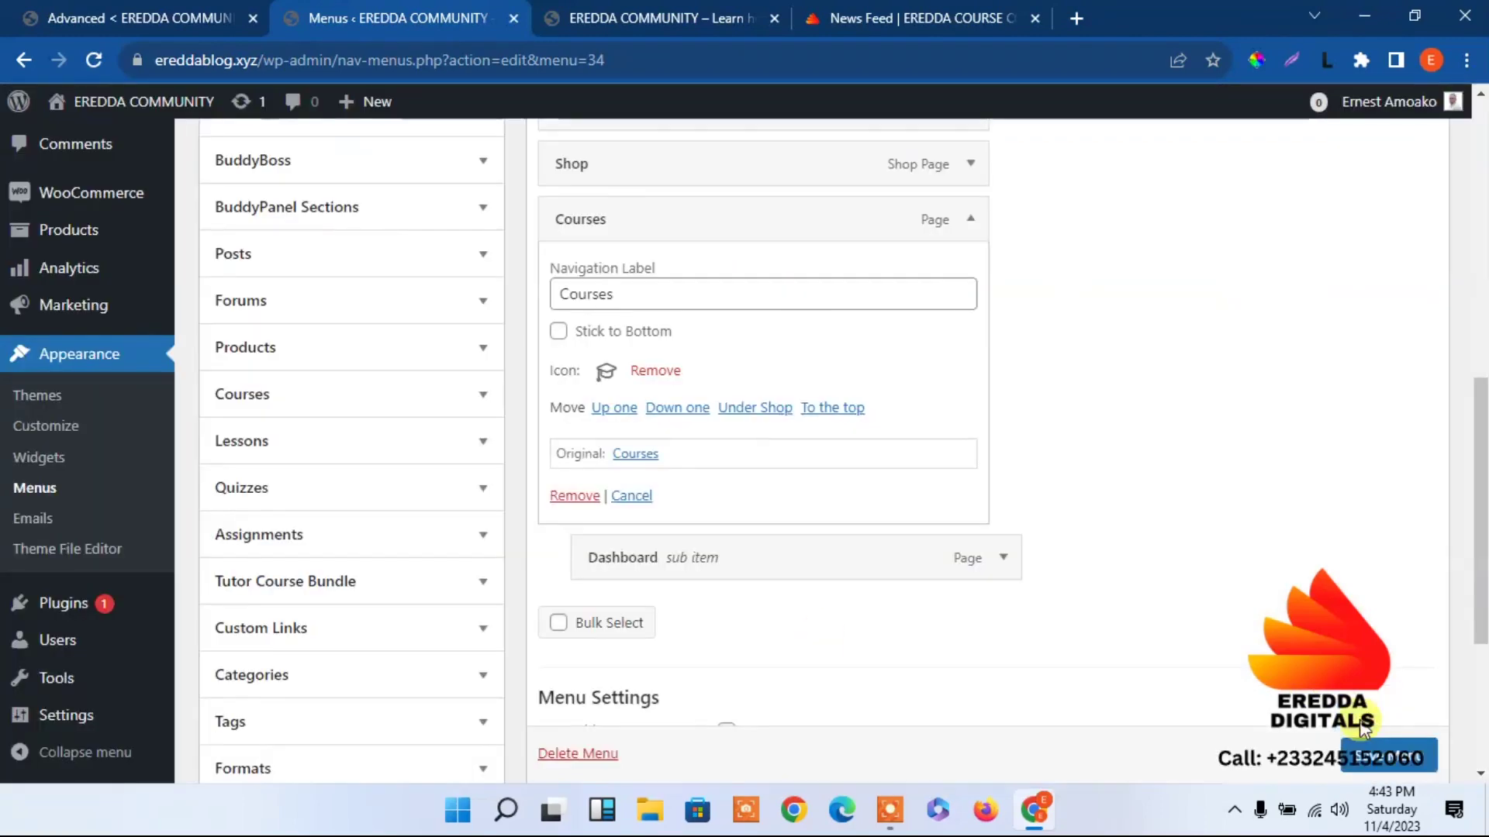
# Assign the Dashboard sub item the Home: Small icon from the BuddyBoss (Legacy) set.
pyautogui.click(963, 223)
pyautogui.click(1003, 288)
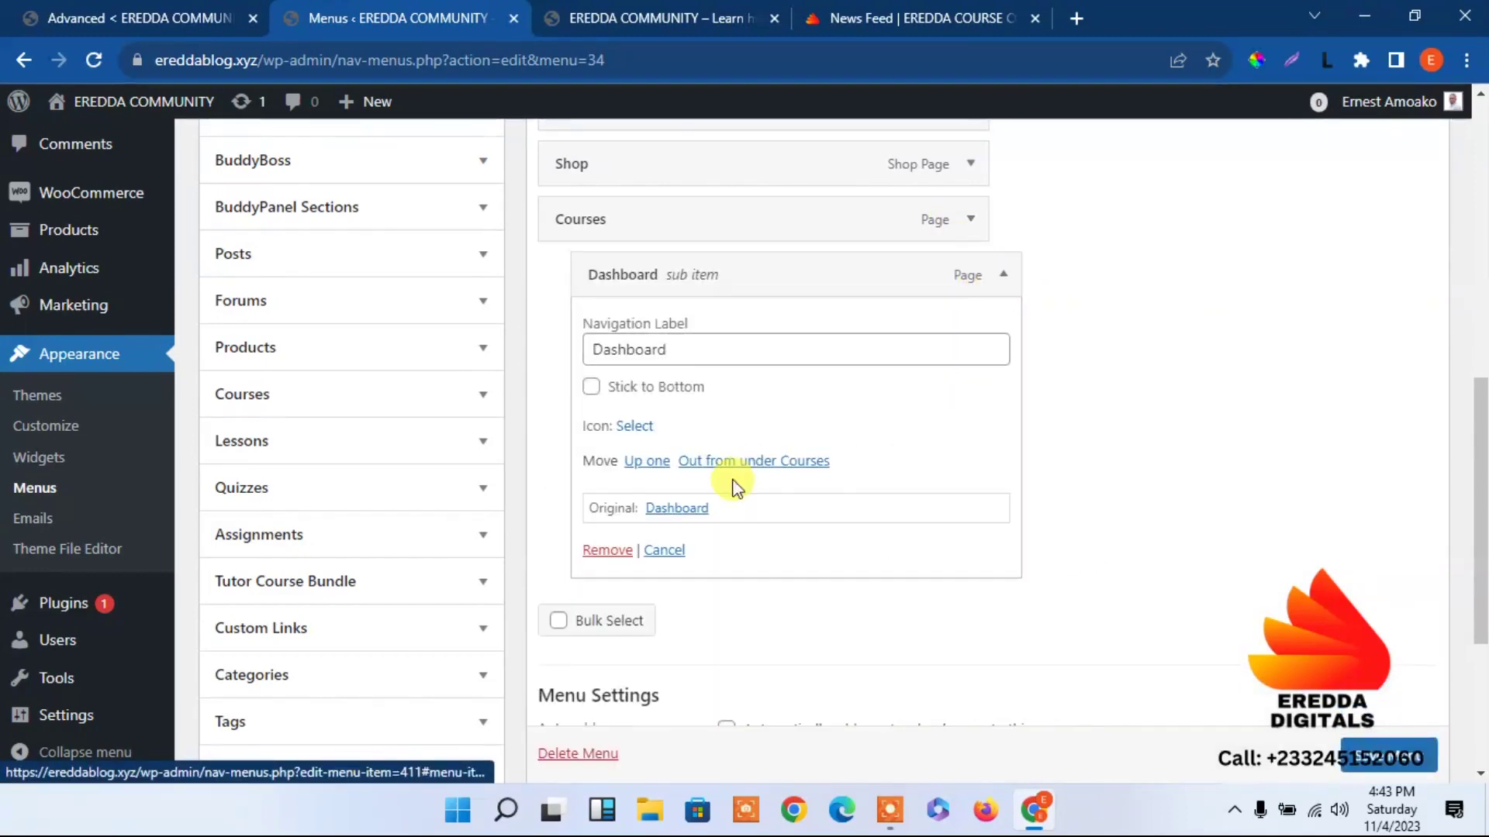
pyautogui.click(636, 427)
pyautogui.click(641, 426)
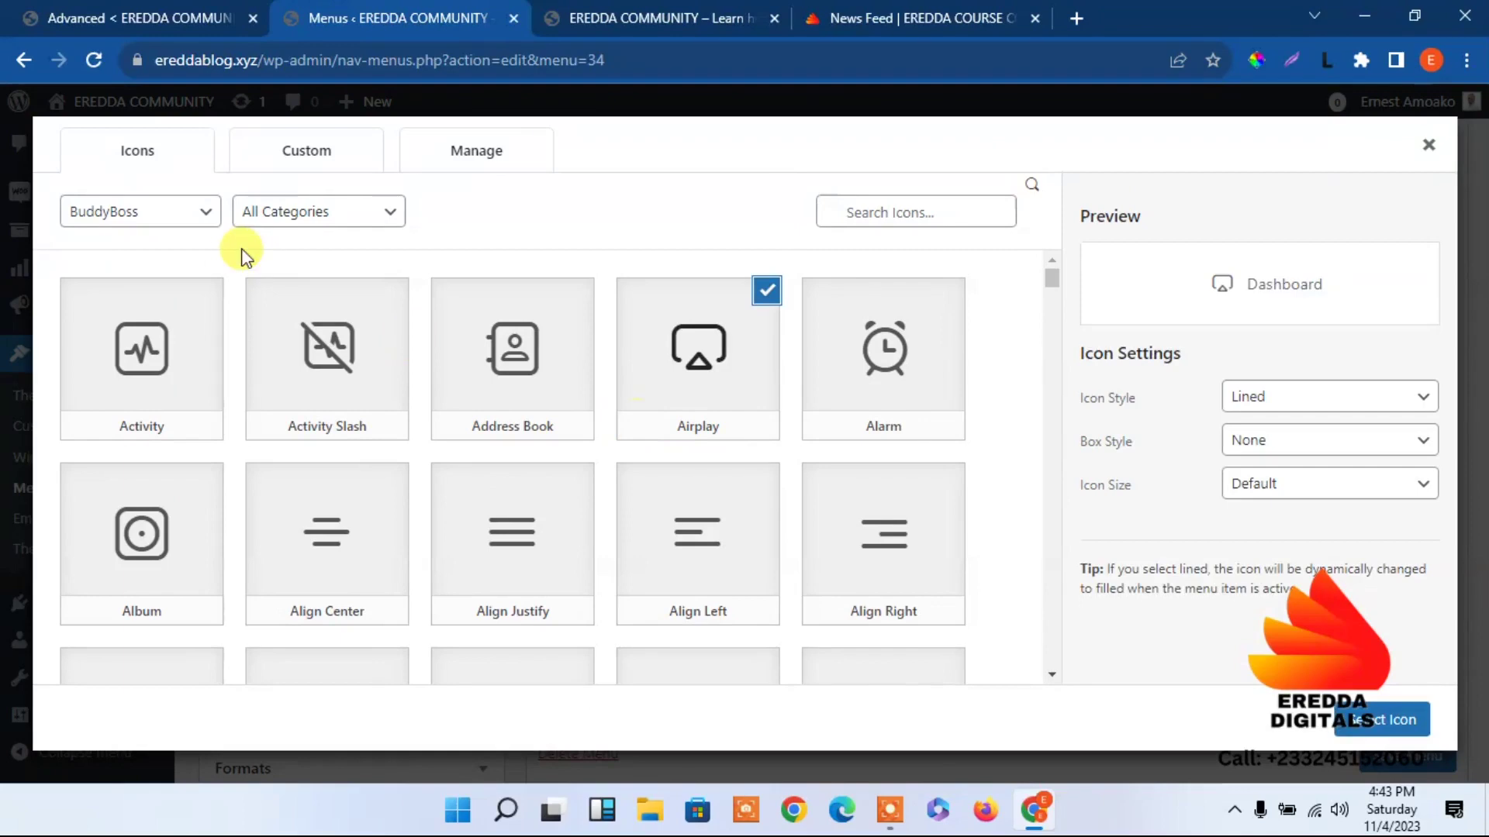
pyautogui.click(177, 217)
pyautogui.click(166, 256)
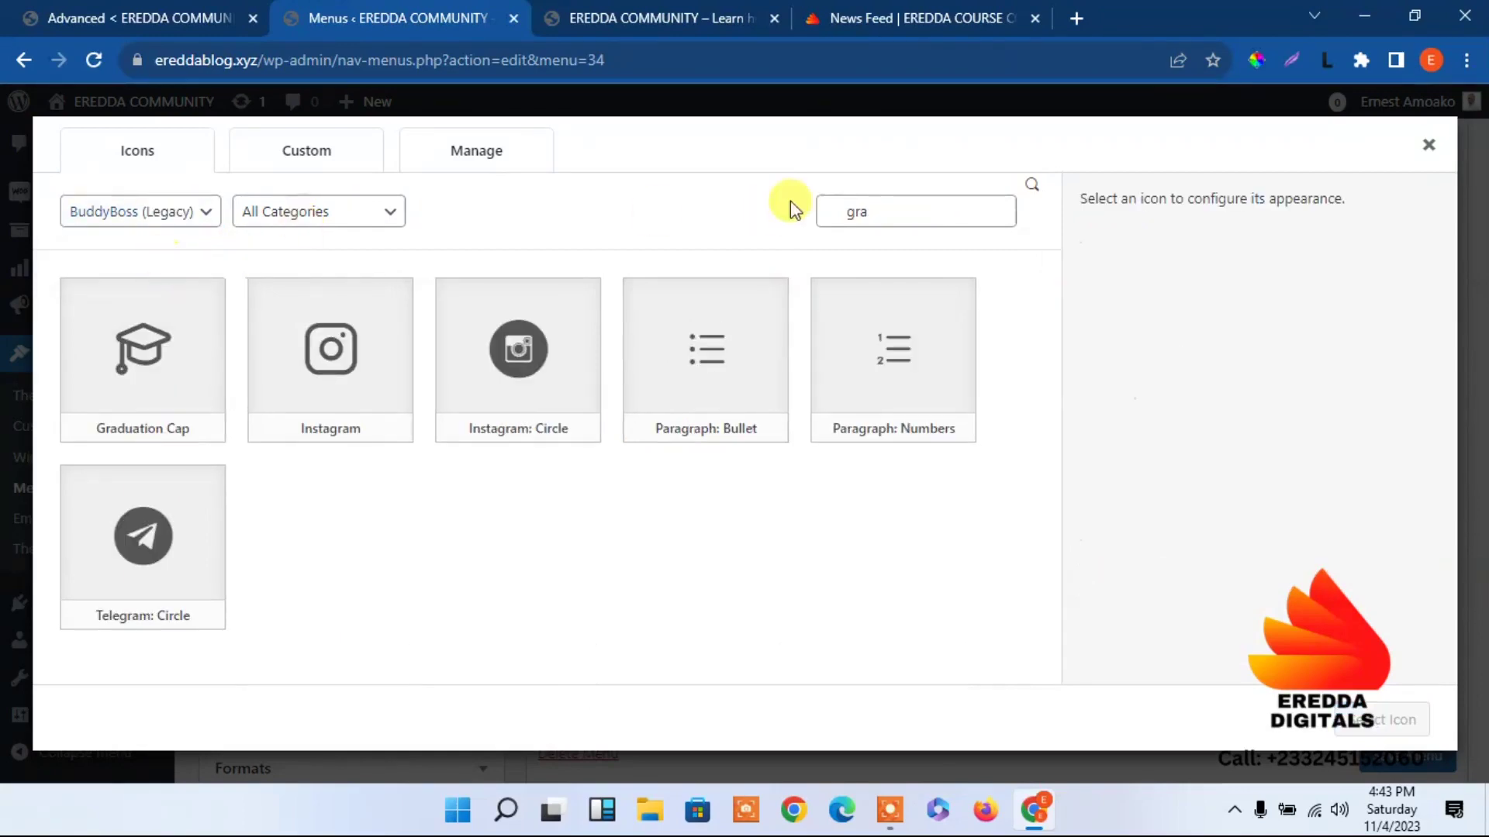
pyautogui.click(919, 219)
pyautogui.press('BackSpace')
pyautogui.press('BackSpace')
pyautogui.press('BackSpace')
pyautogui.write('home')
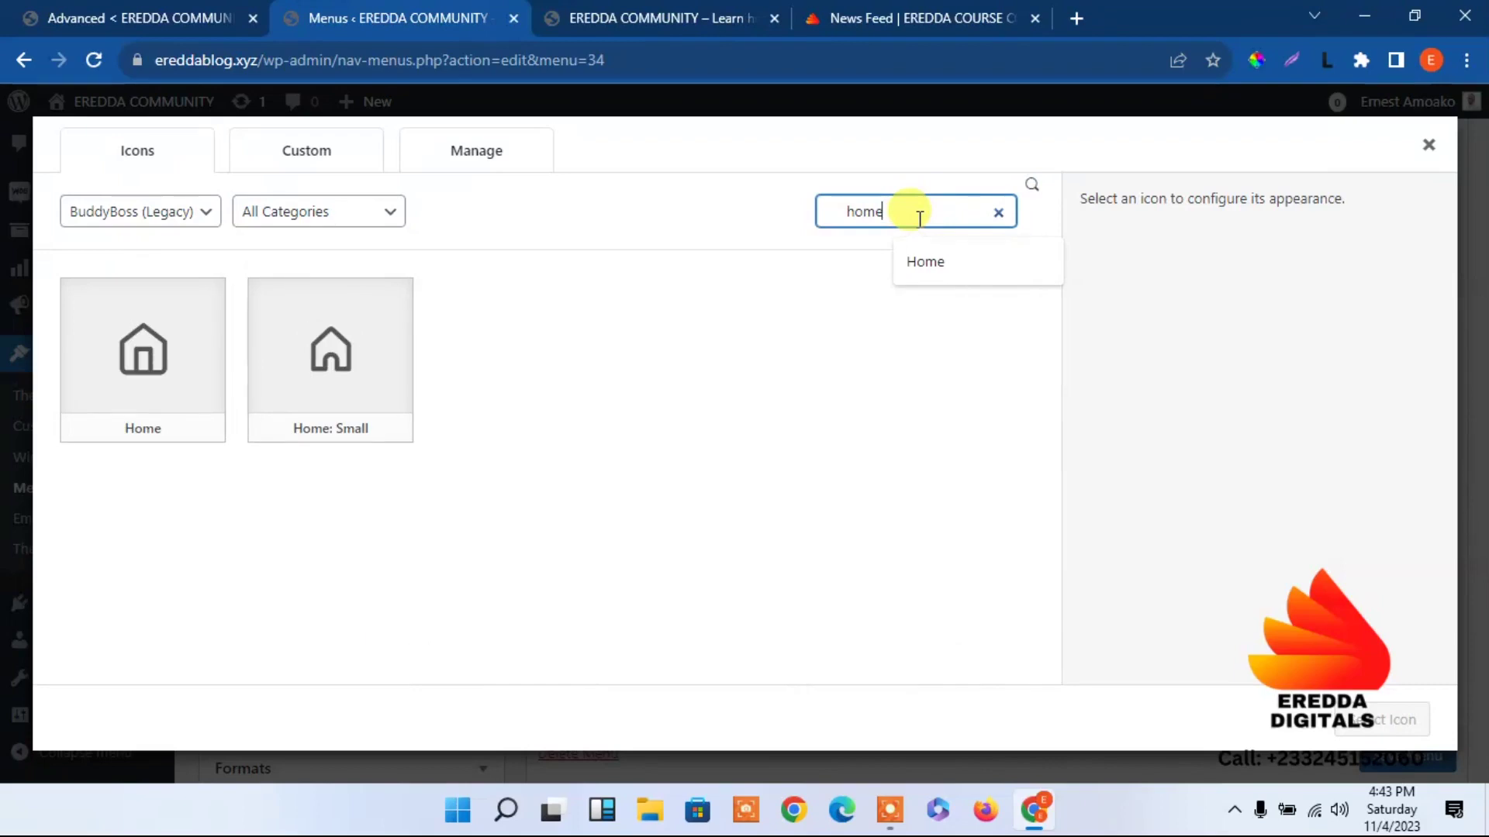
pyautogui.click(303, 378)
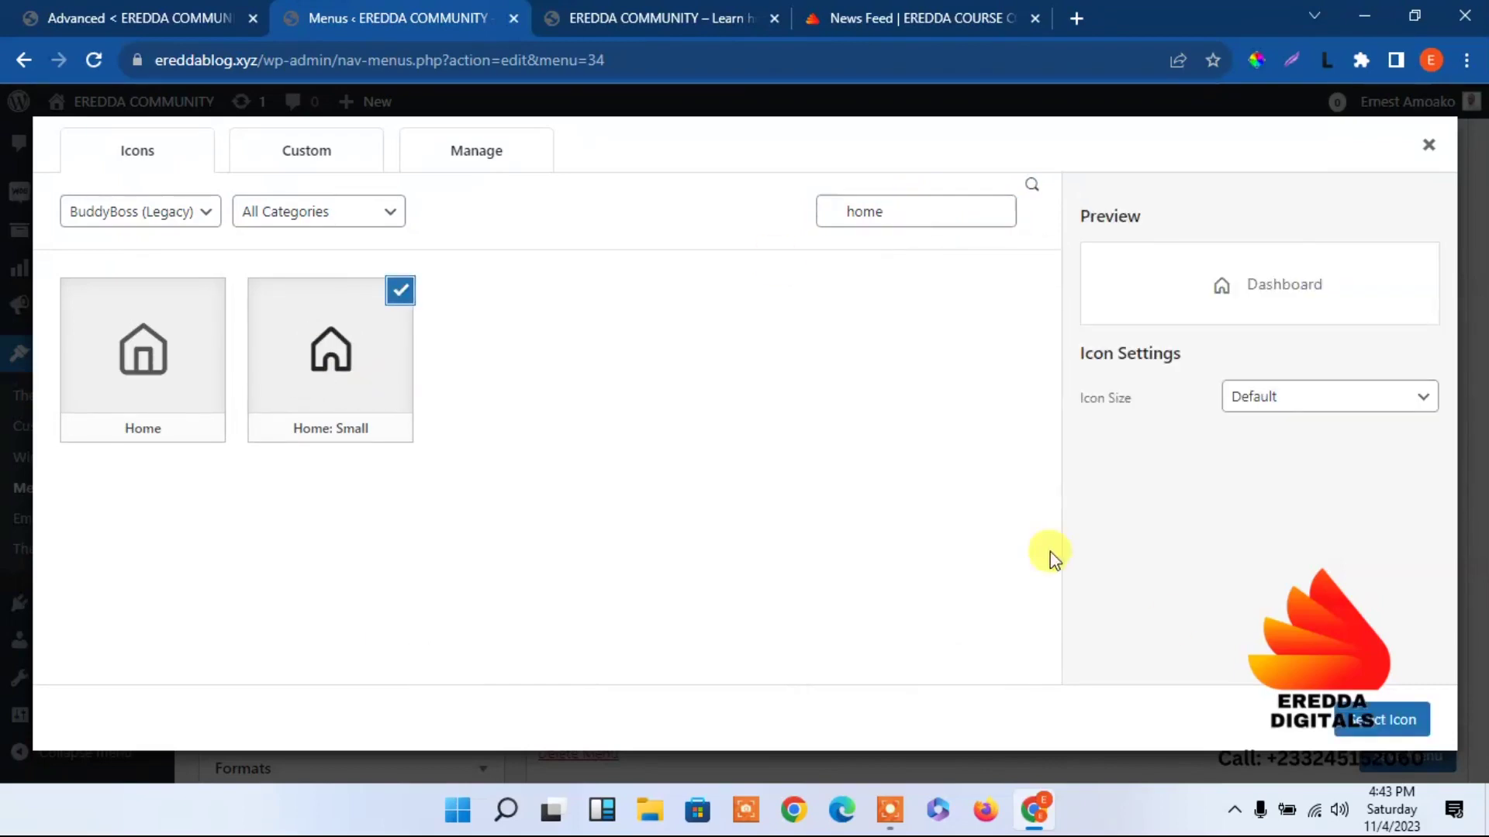
pyautogui.click(1384, 720)
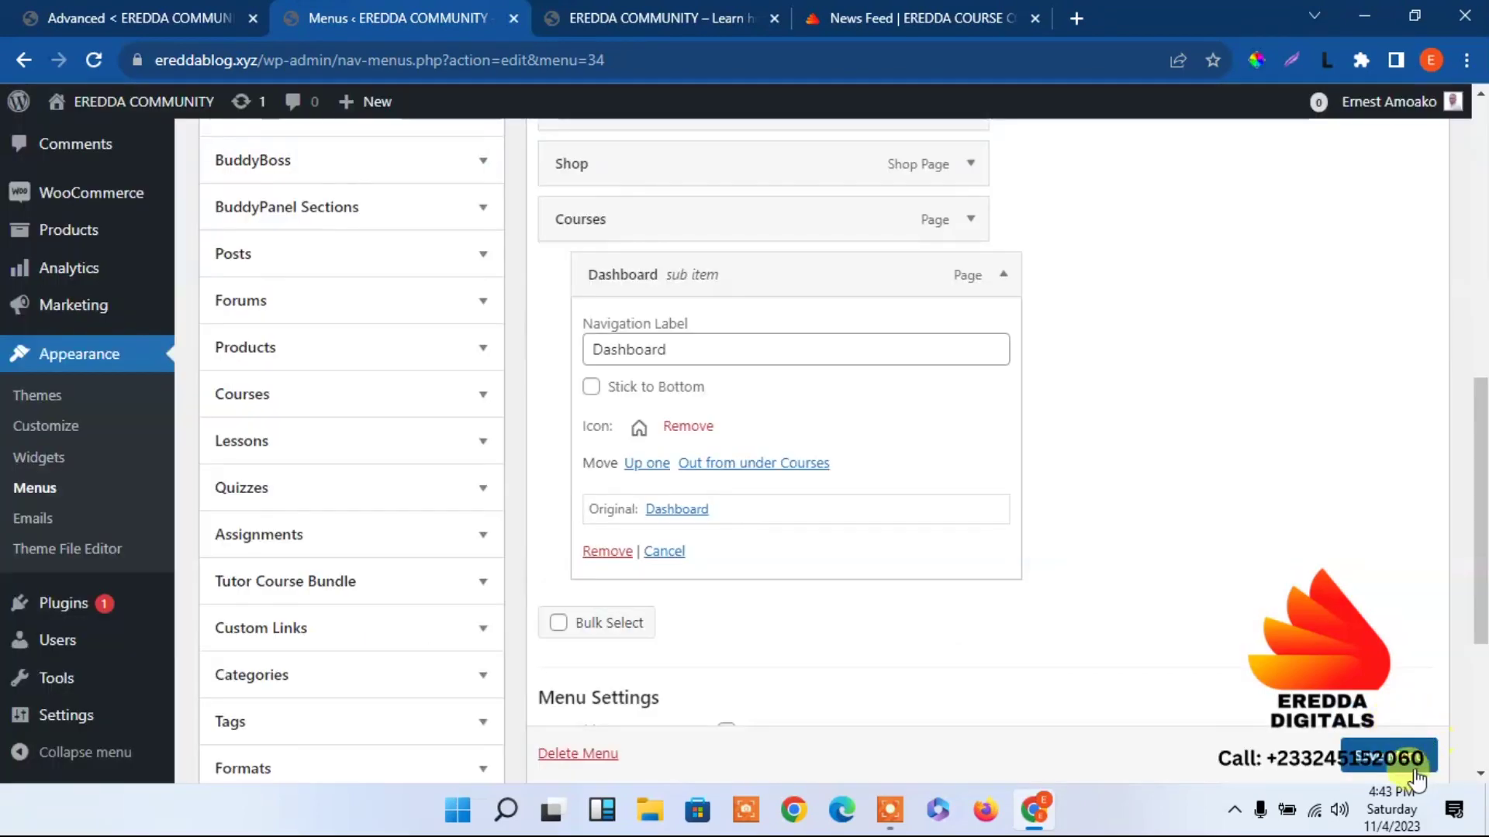
# Save the Sidebar menu and reload the live community site.
pyautogui.click(1402, 759)
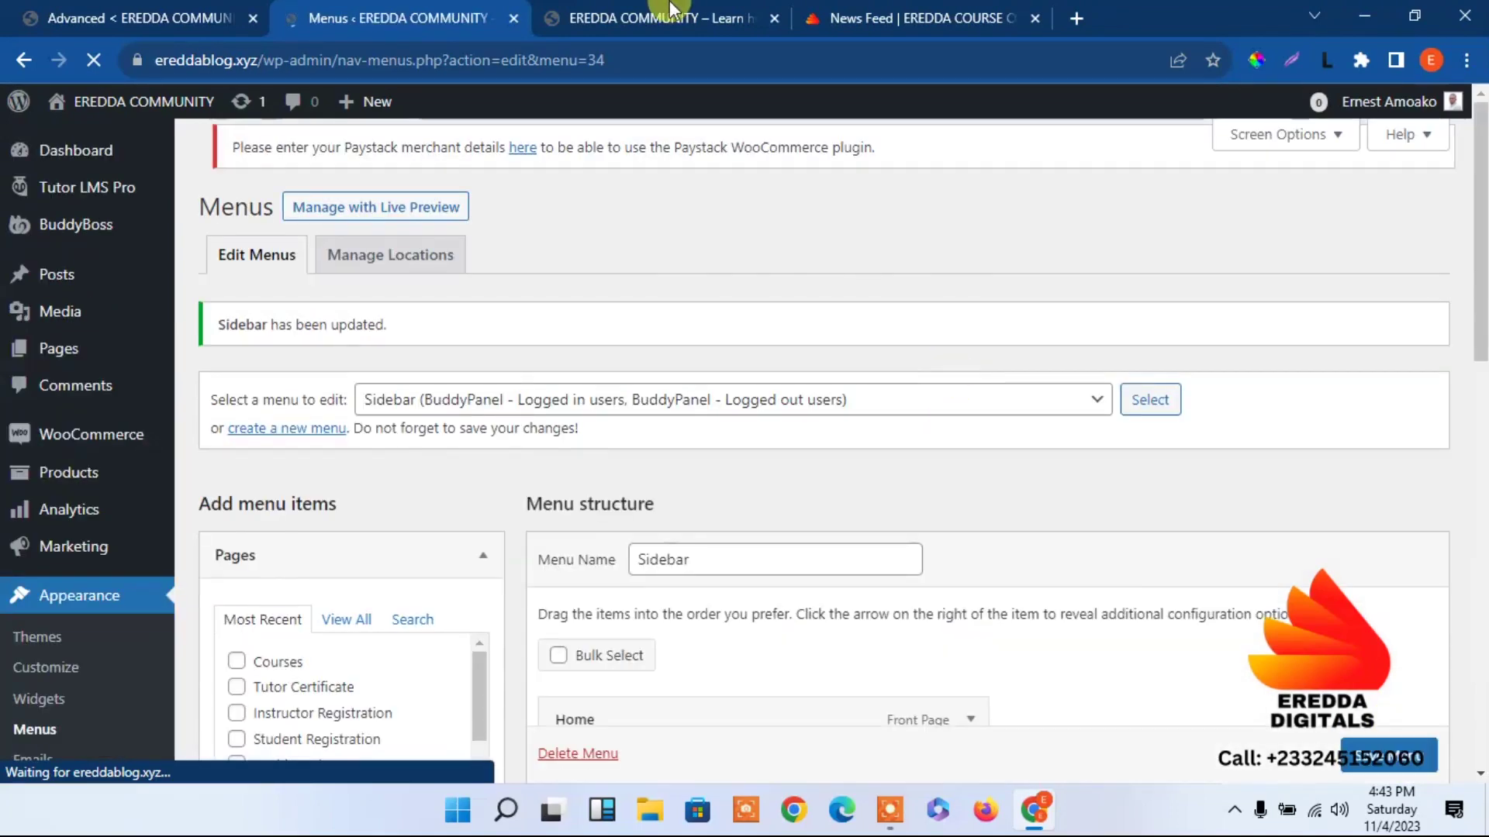
pyautogui.click(671, 11)
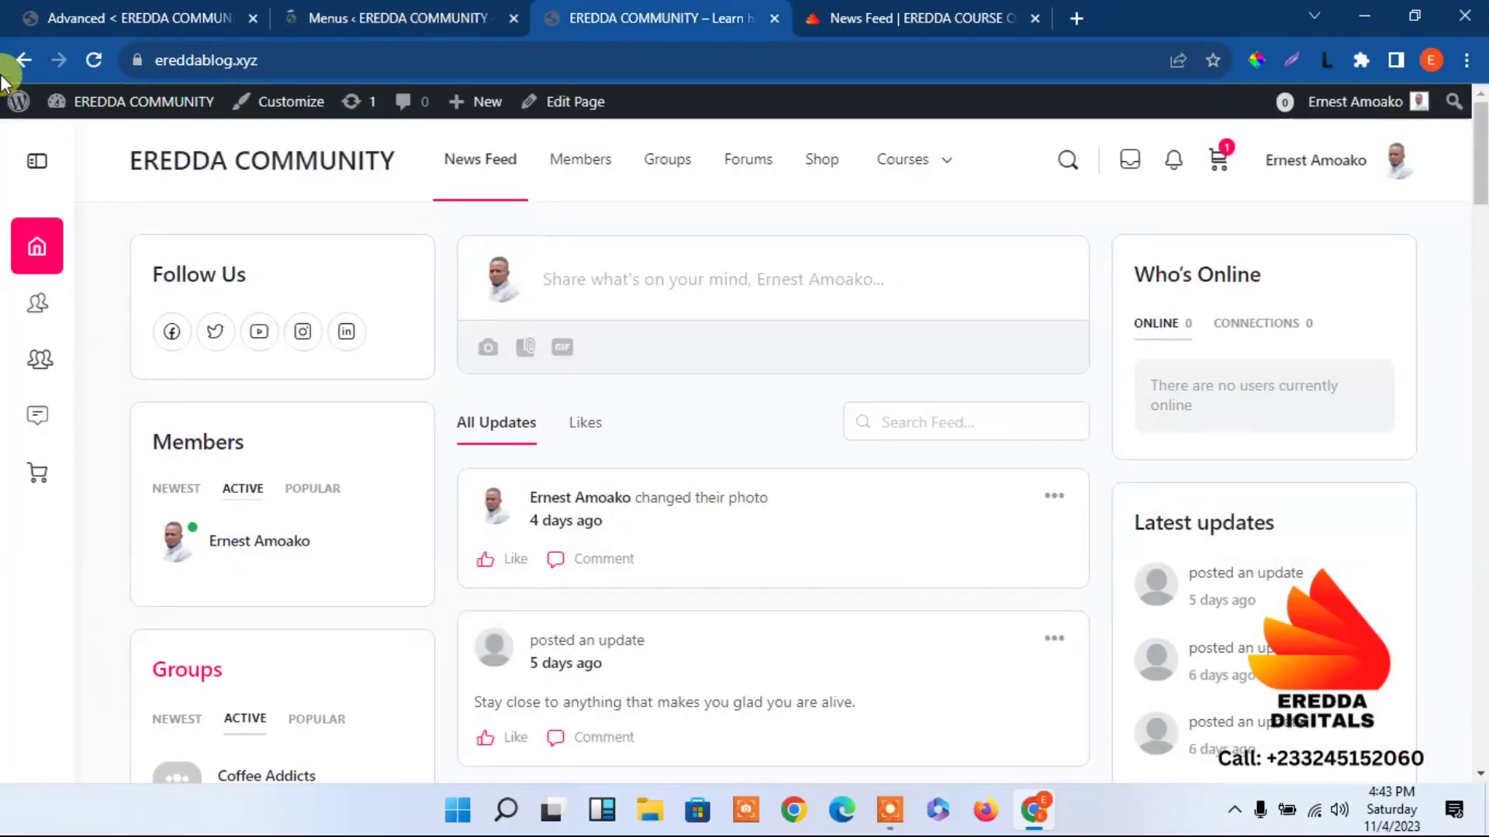
pyautogui.click(92, 62)
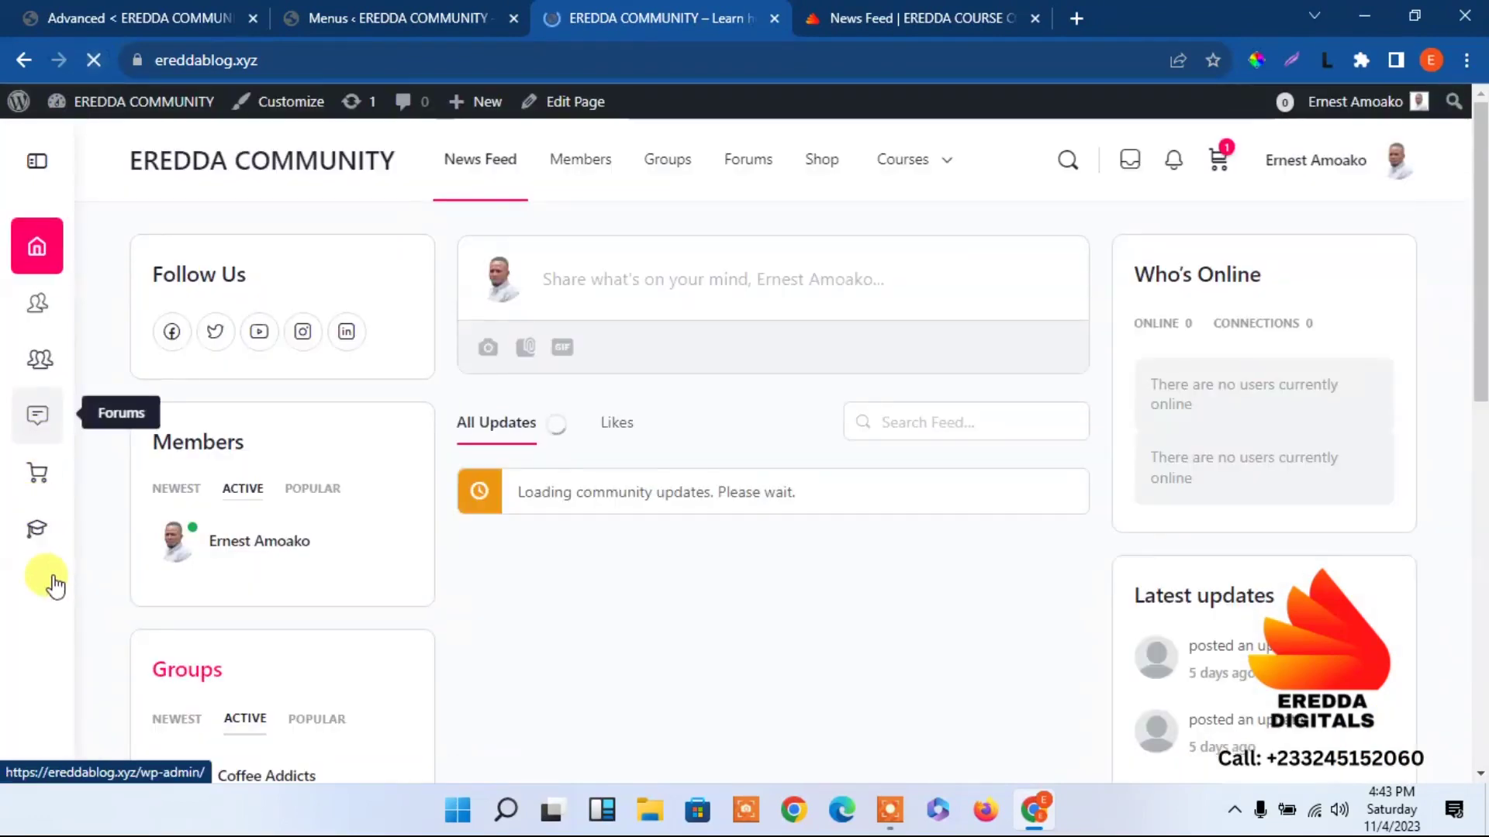
# Verify the sidebar's Courses entry and its Dashboard submenu, then return to the menu editor.
pyautogui.click(41, 527)
pyautogui.click(37, 172)
pyautogui.click(222, 535)
pyautogui.click(224, 532)
pyautogui.click(35, 165)
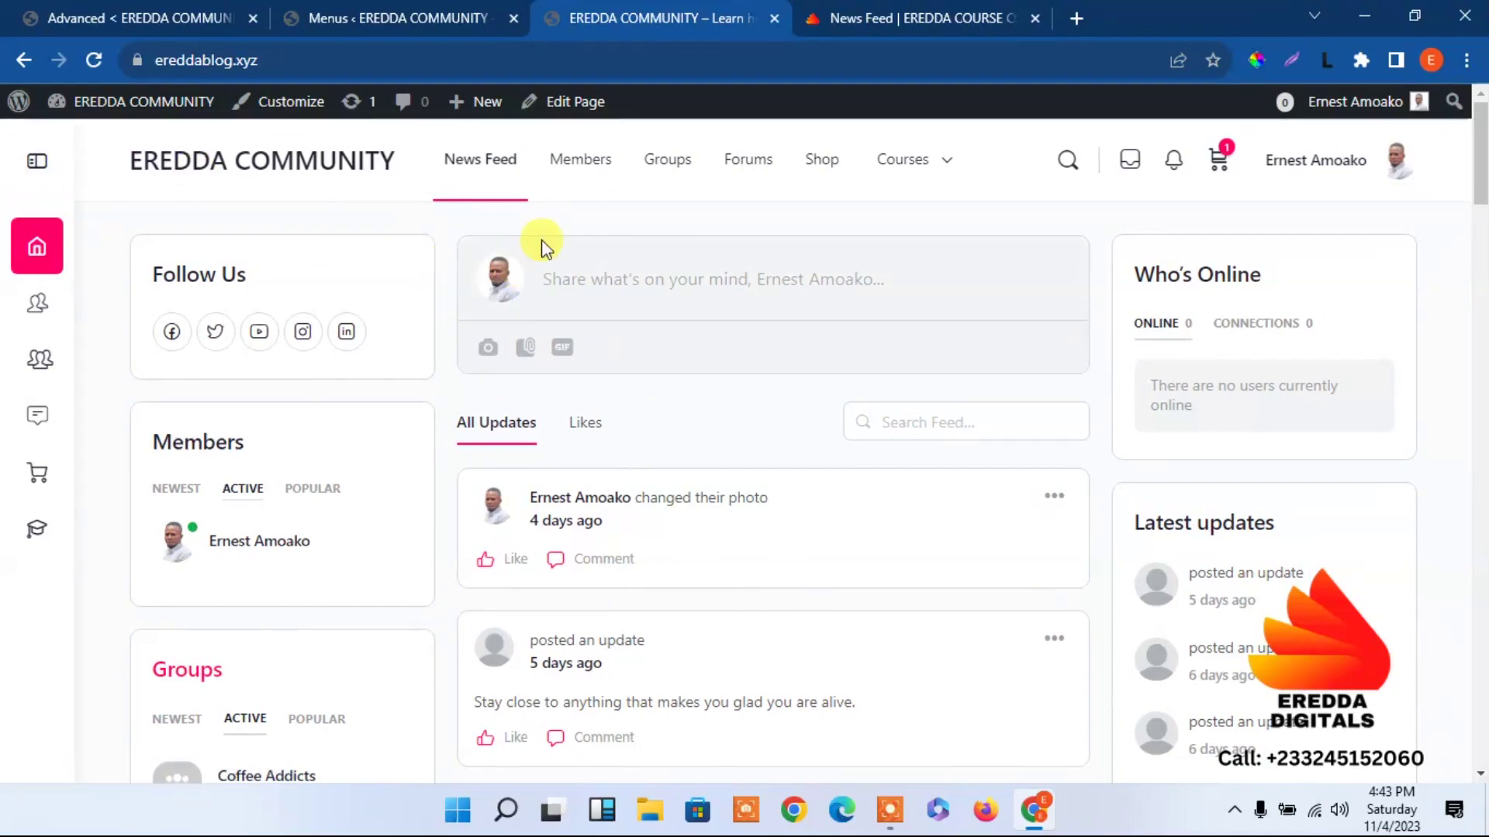
pyautogui.moveTo(865, 169)
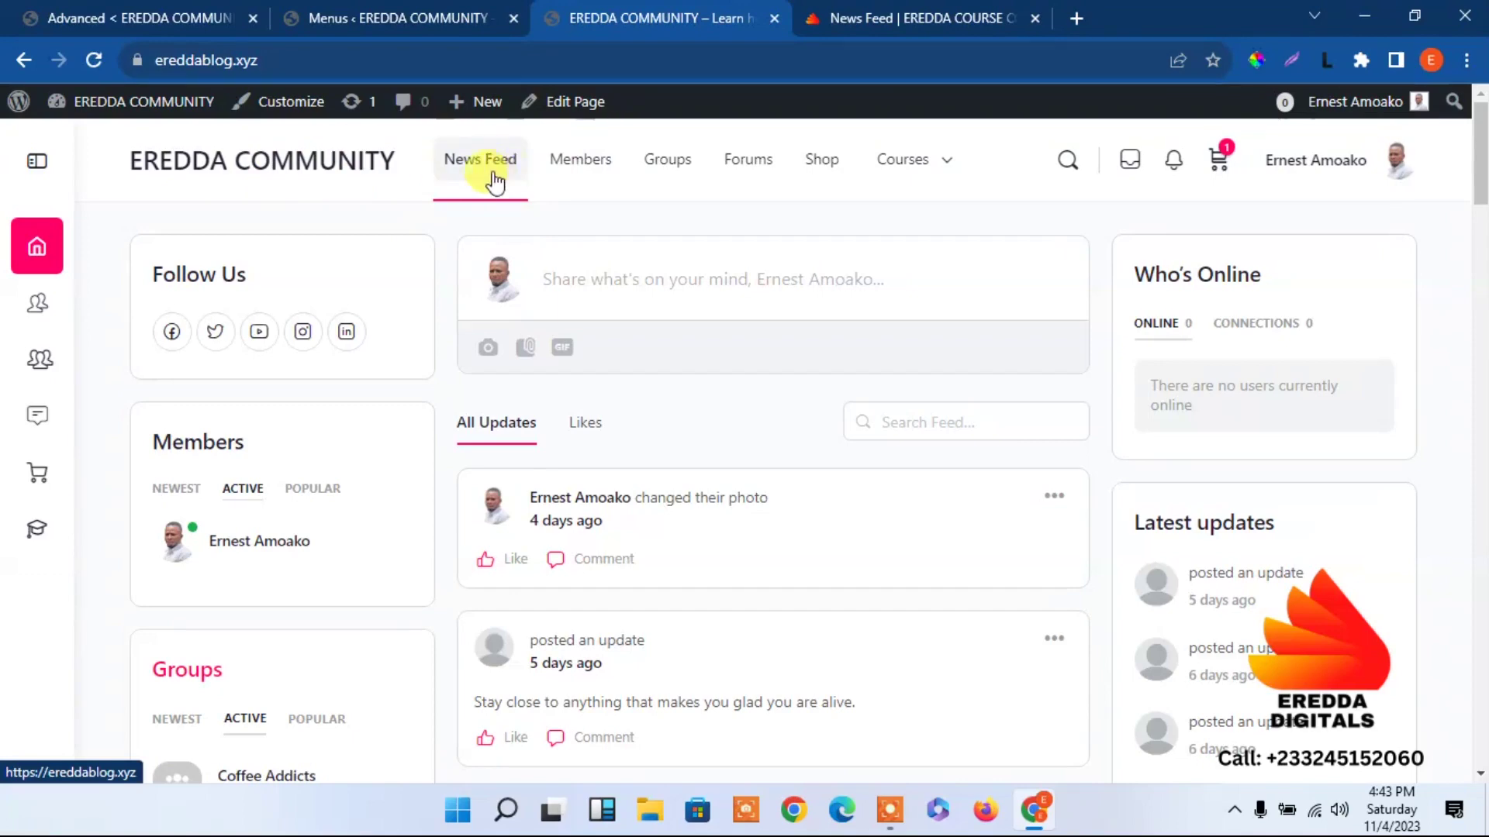
pyautogui.click(425, 13)
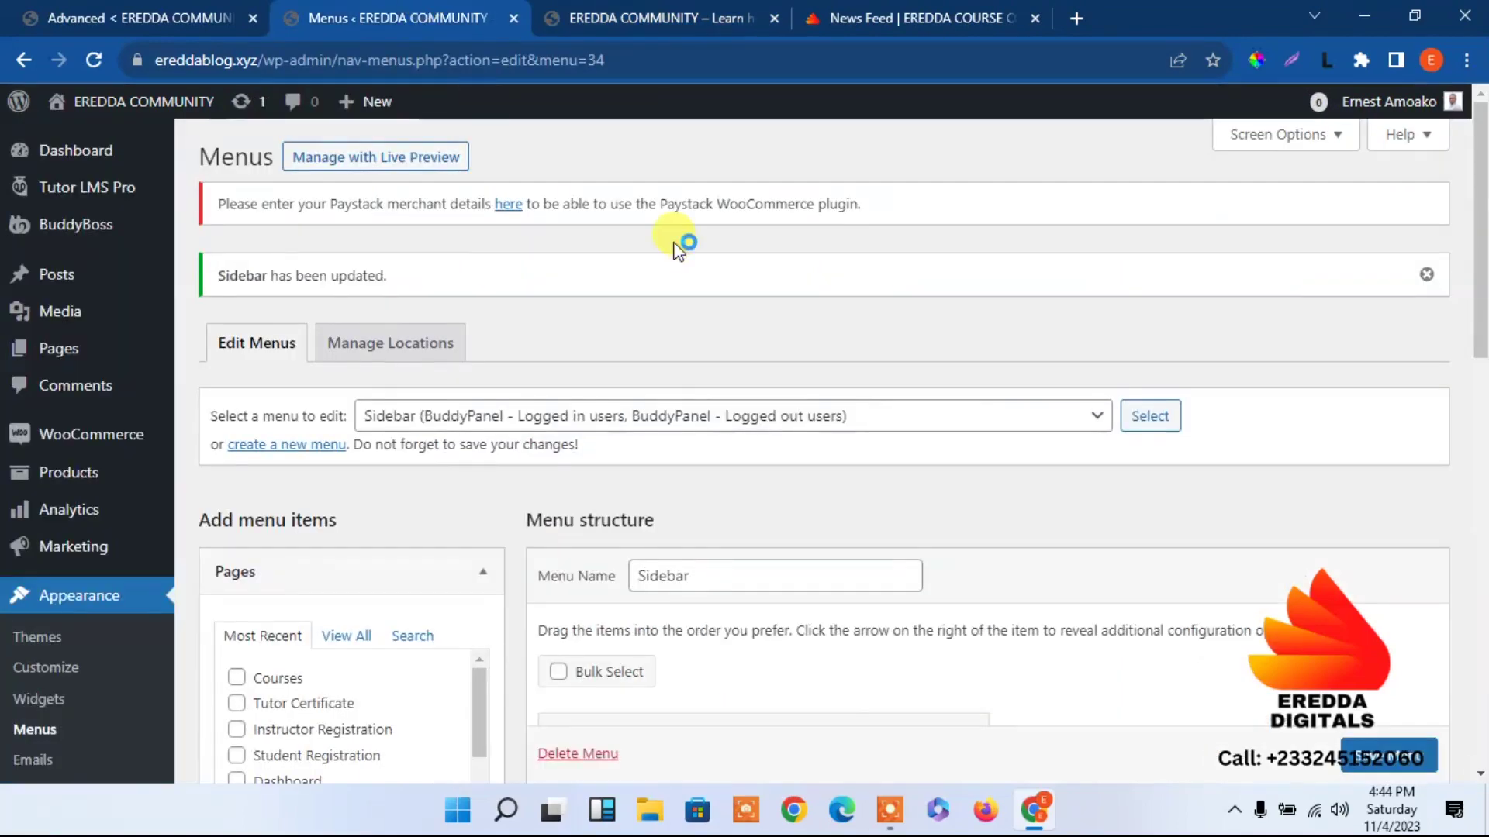
# Load the Top menu for editing.
pyautogui.click(686, 416)
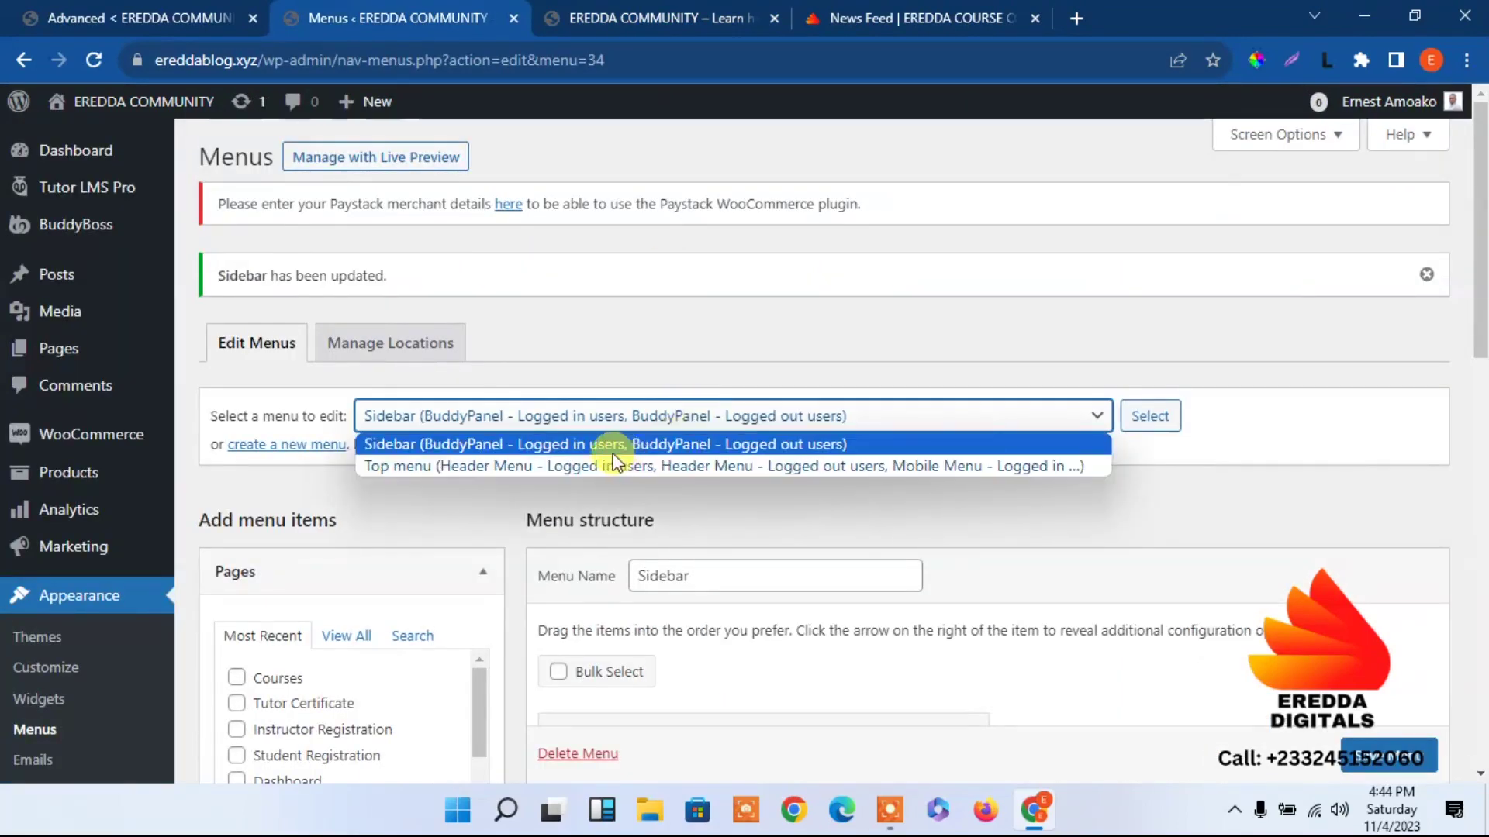
pyautogui.click(656, 465)
pyautogui.click(1149, 419)
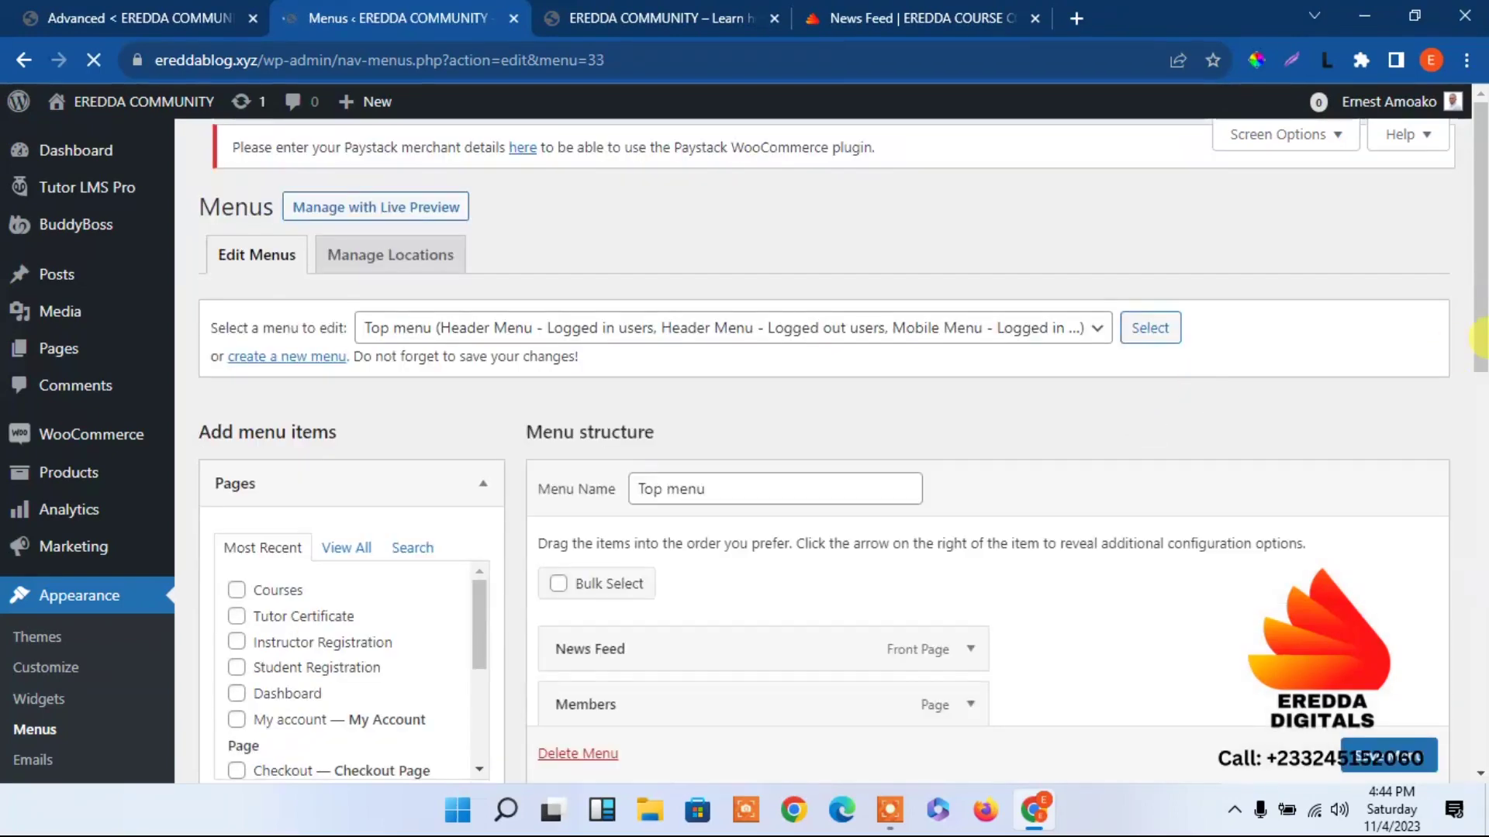
# Remove the News Feed item from the Top menu.
pyautogui.moveTo(1481, 342); pyautogui.dragTo(1481, 470)
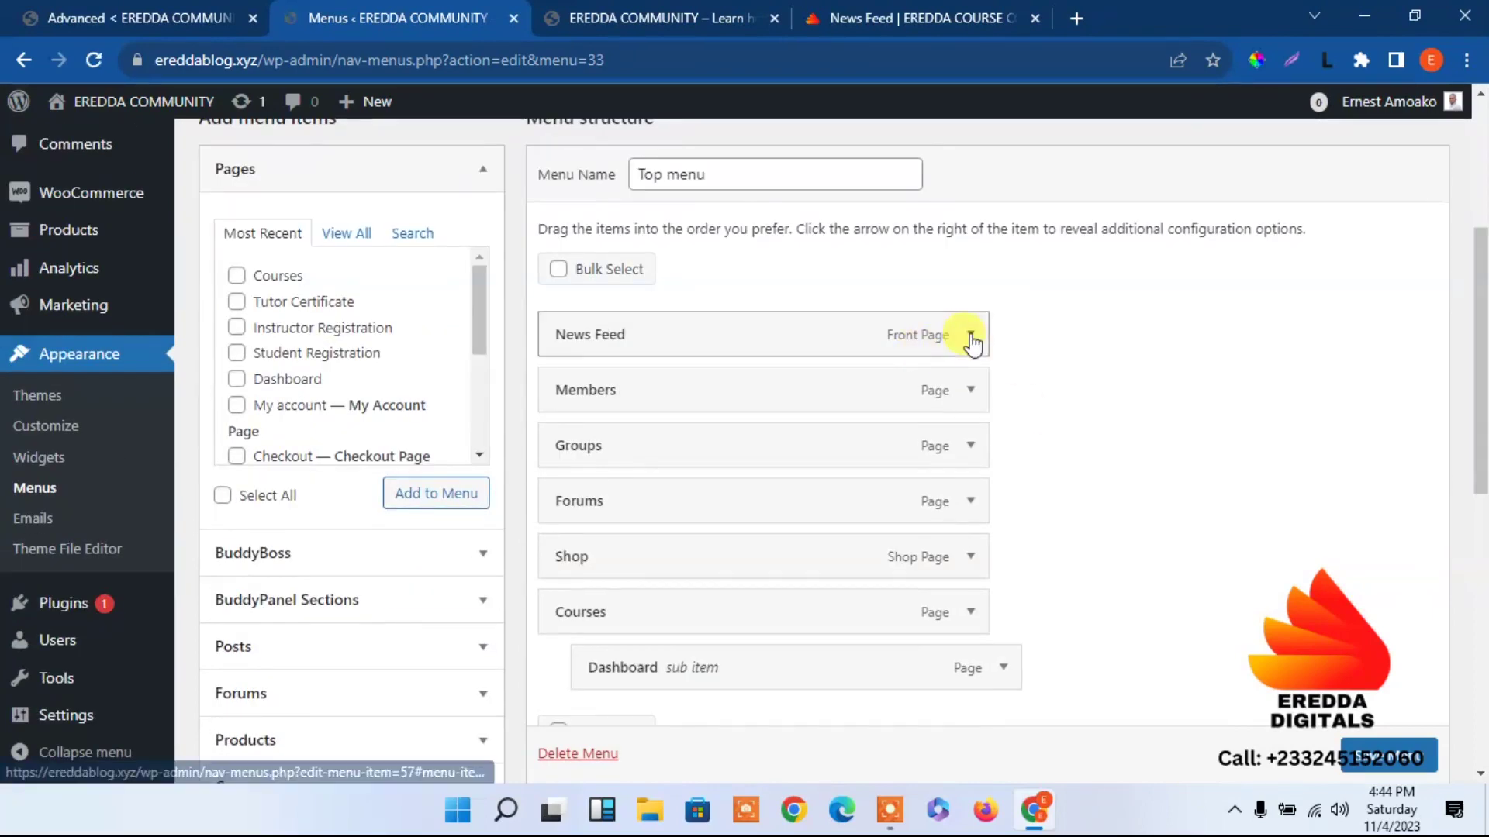
pyautogui.click(969, 336)
pyautogui.click(574, 579)
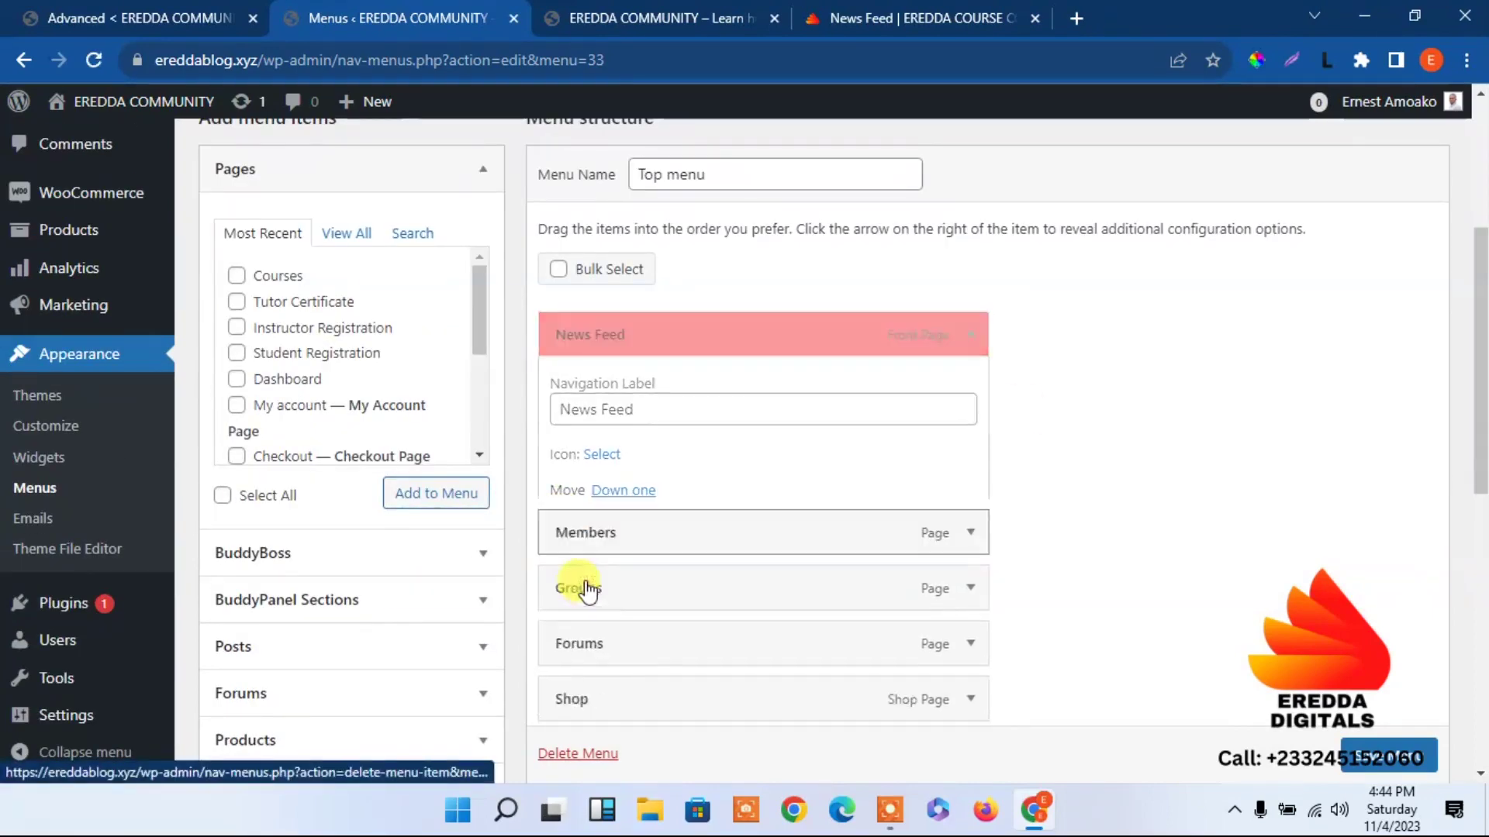
pyautogui.scroll(-4, 1462, 517)
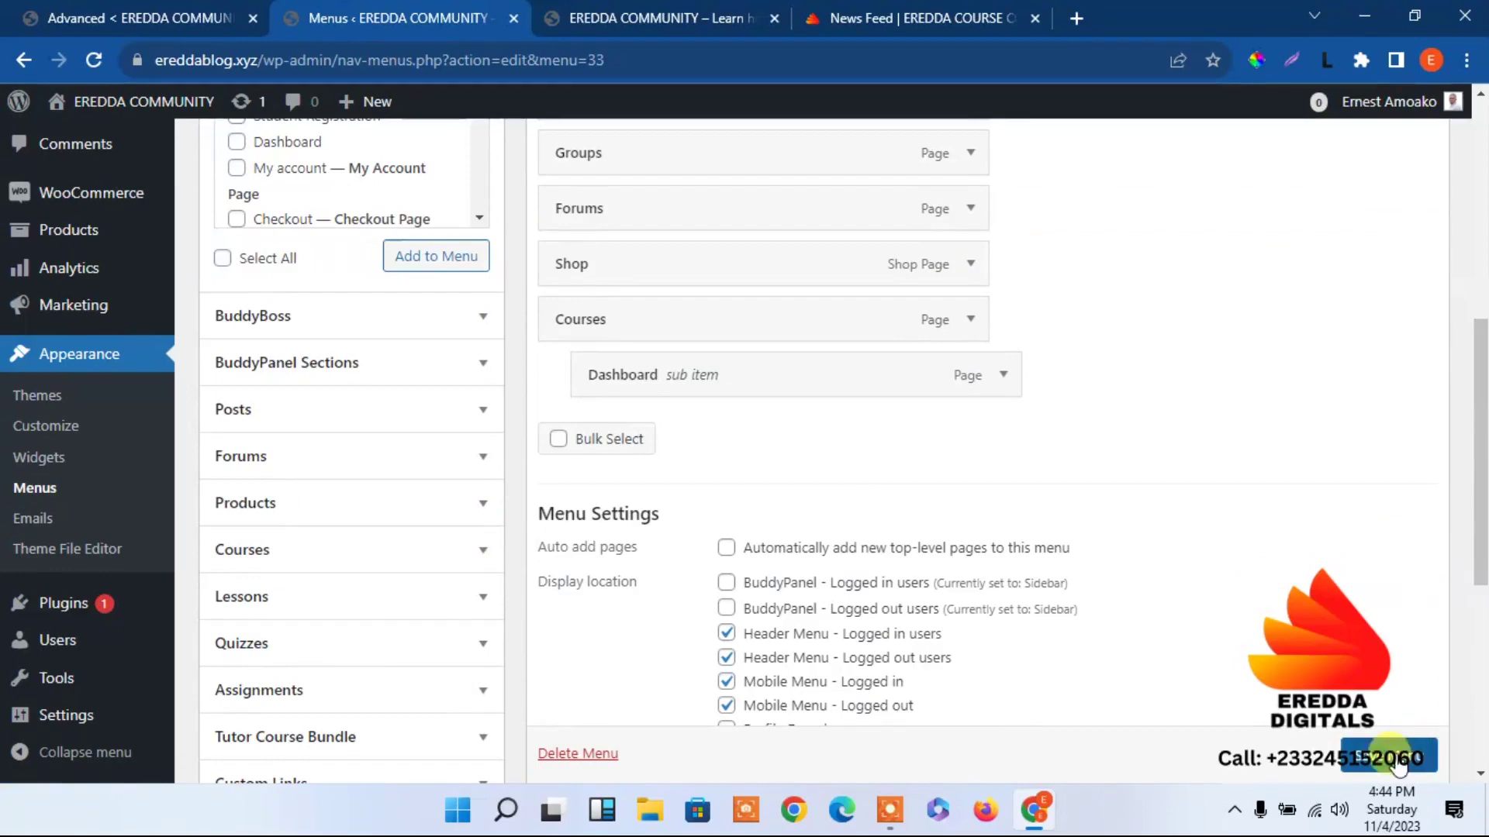
pyautogui.click(677, 17)
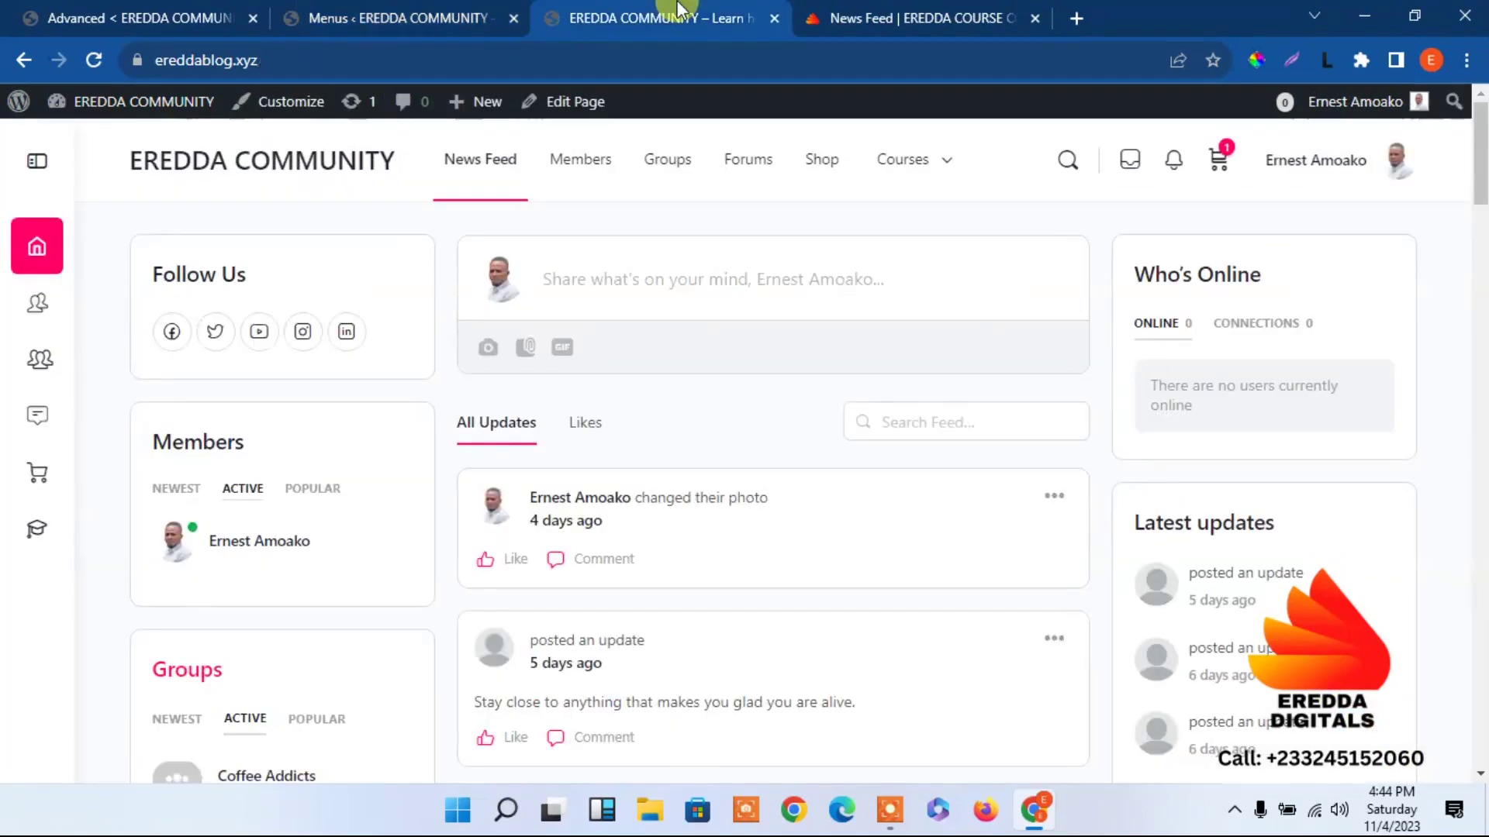
# Reload the community site, then go back to the Menus editor via the settings tab.
pyautogui.click(94, 59)
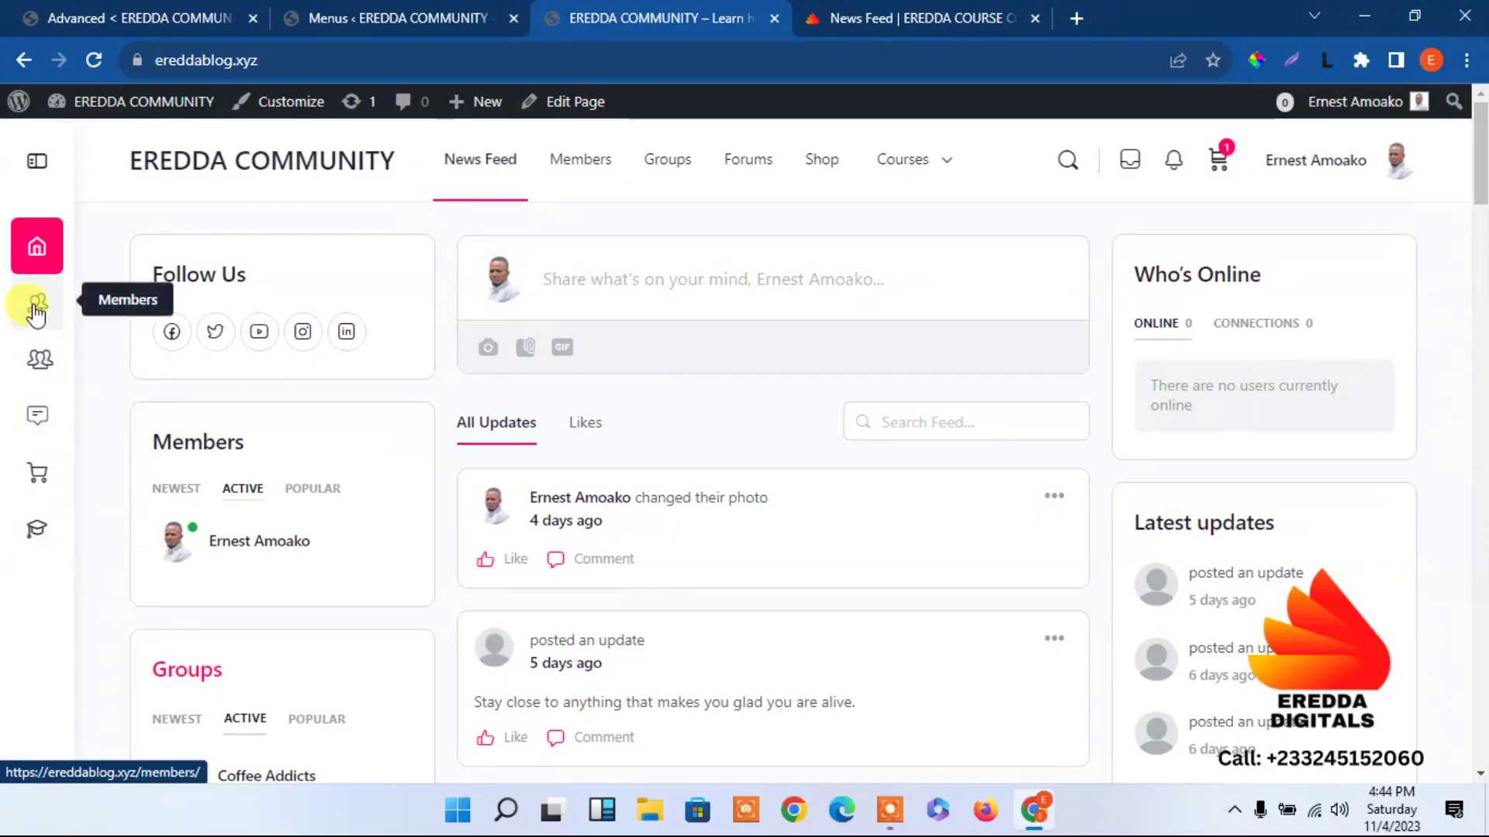
pyautogui.click(124, 17)
pyautogui.click(395, 17)
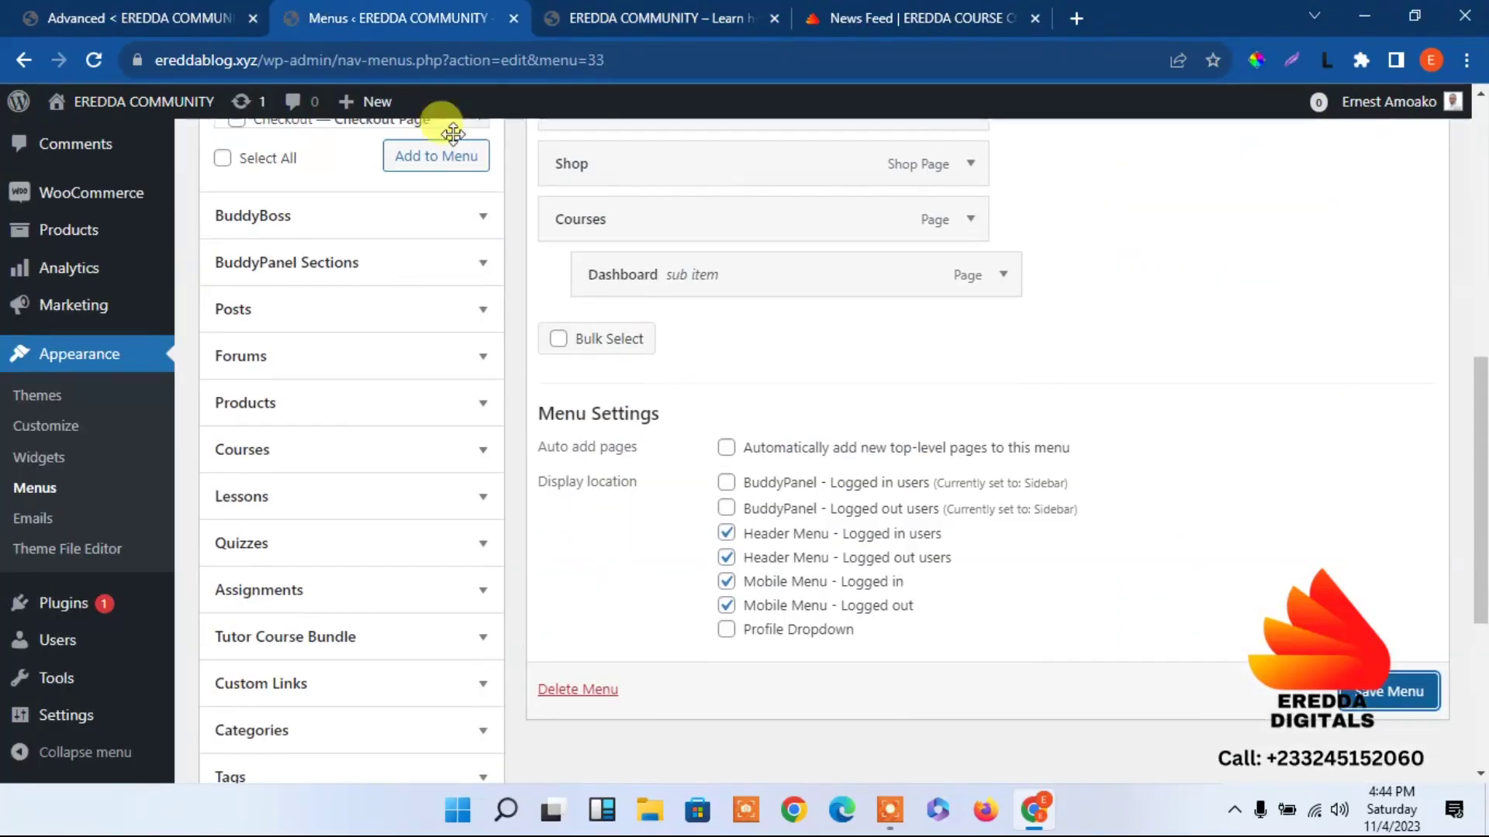
# Save the Top menu without News Feed and reload the live site to check its header.
pyautogui.scroll(7, 1436, 225)
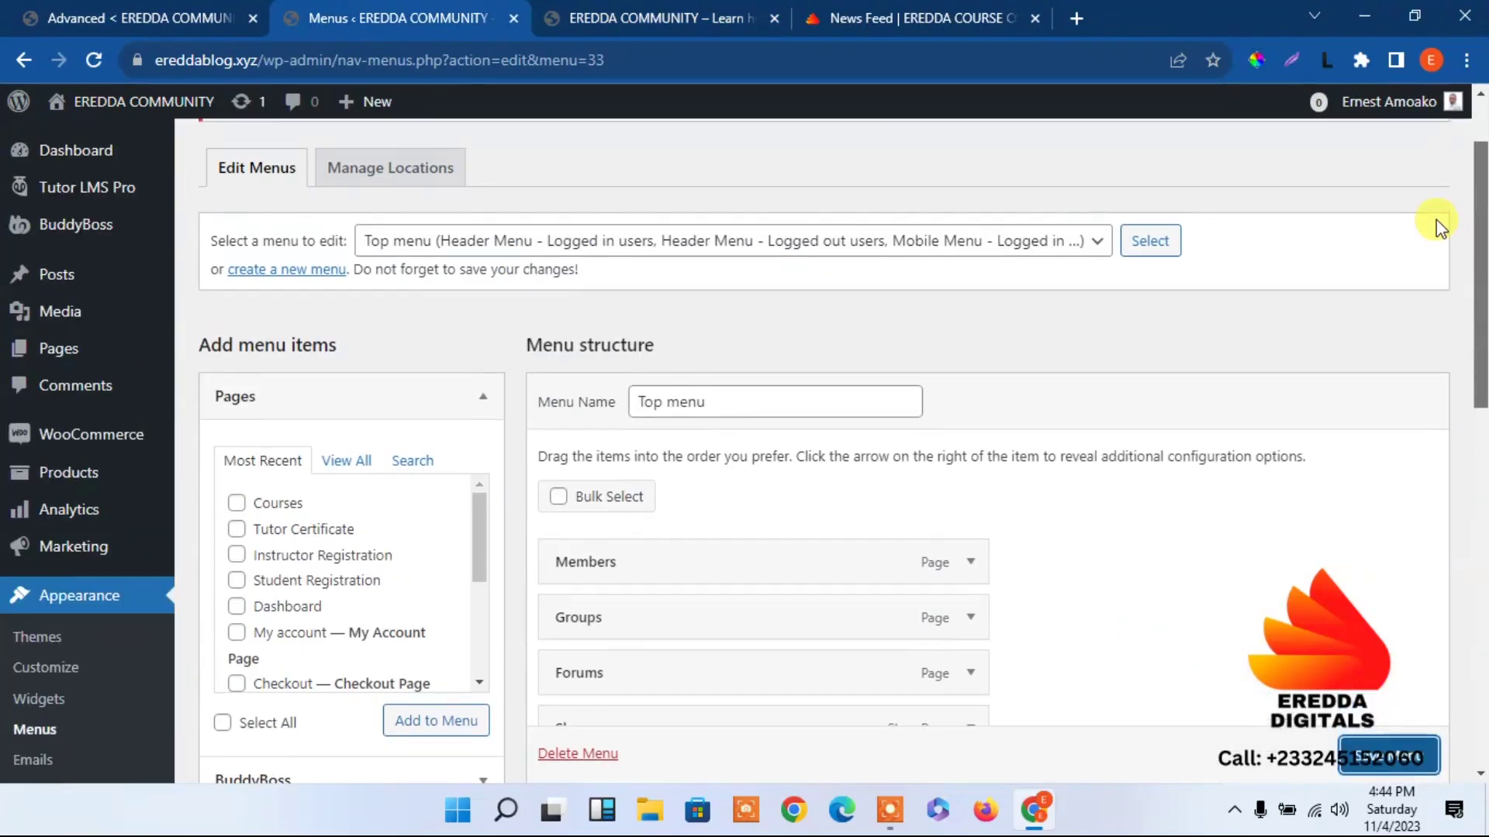
pyautogui.scroll(-4, 1448, 253)
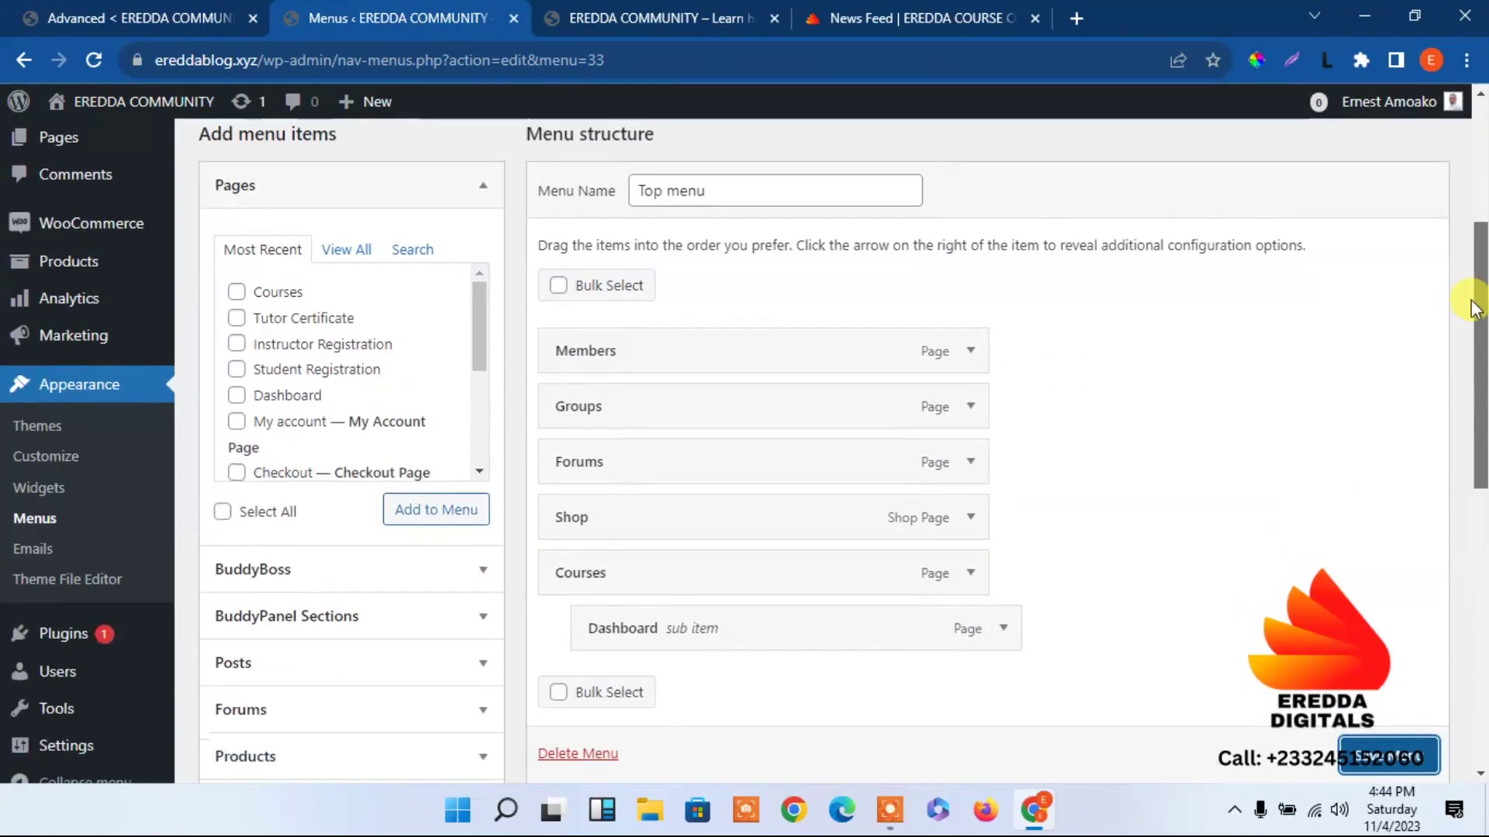
pyautogui.moveTo(1473, 353); pyautogui.dragTo(1471, 499)
pyautogui.click(1385, 706)
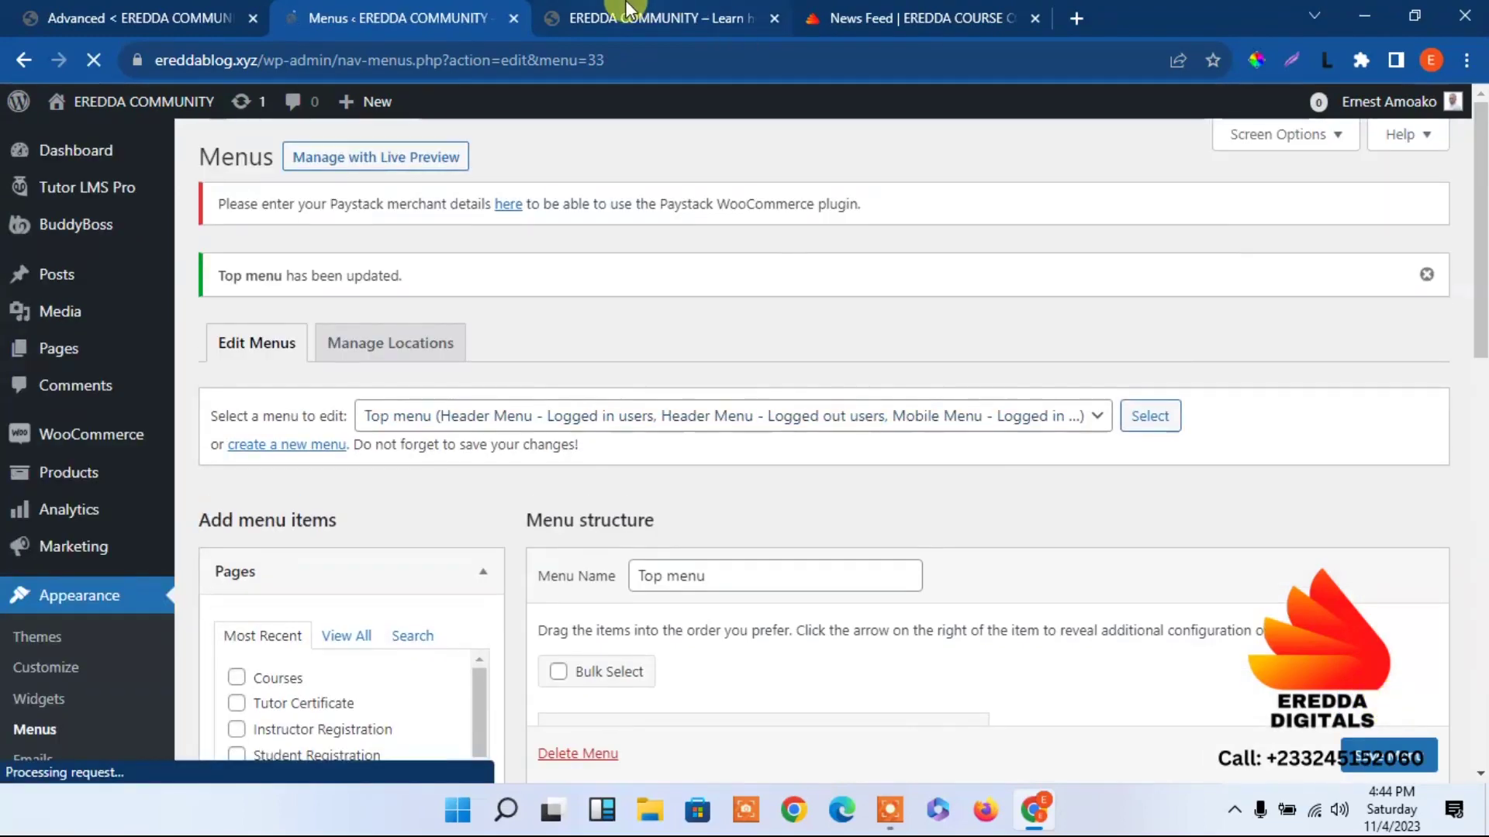
pyautogui.click(624, 14)
pyautogui.click(91, 62)
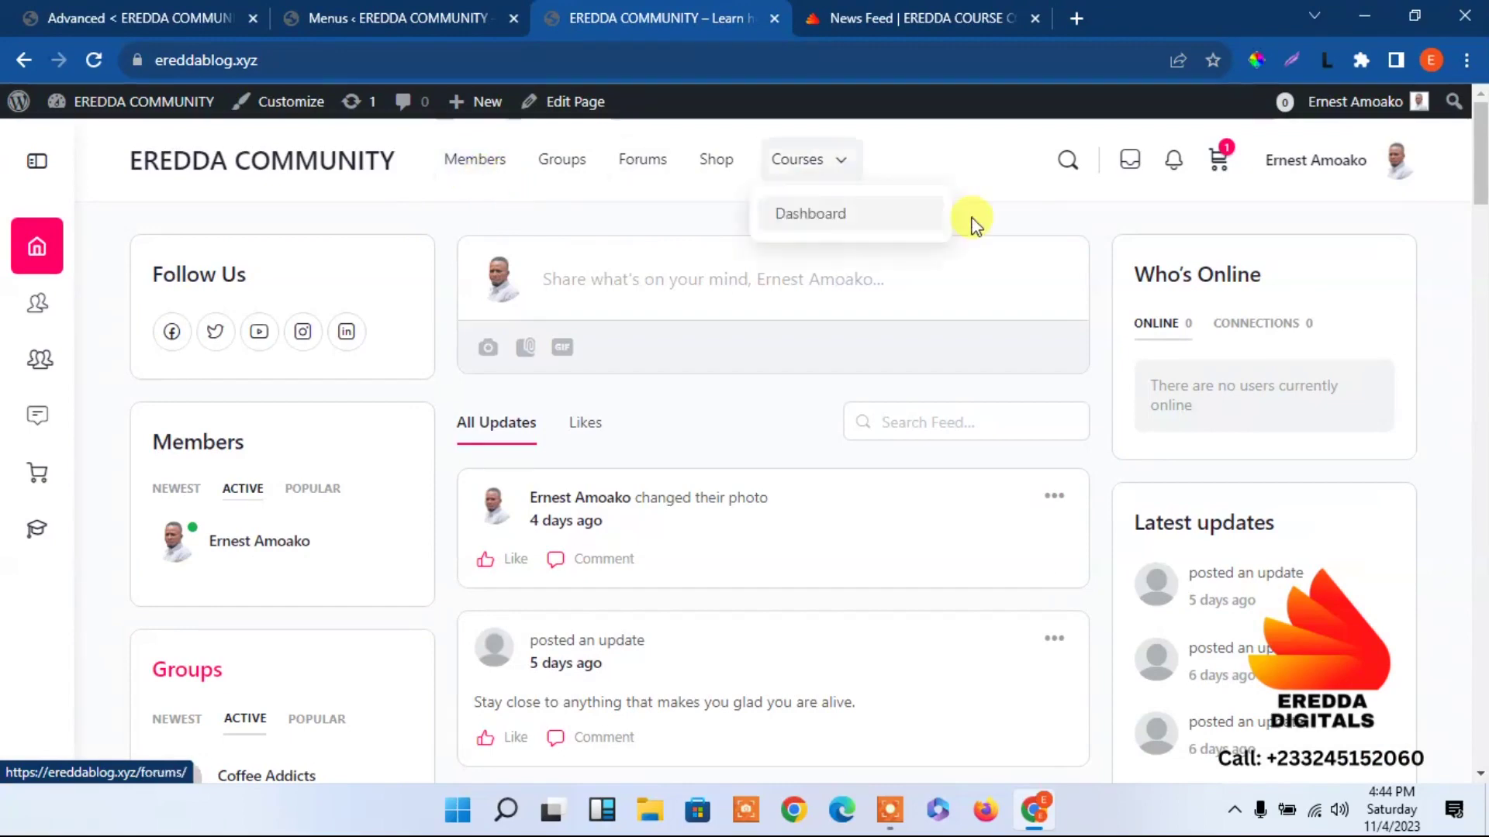
pyautogui.scroll(-20, 1480, 388)
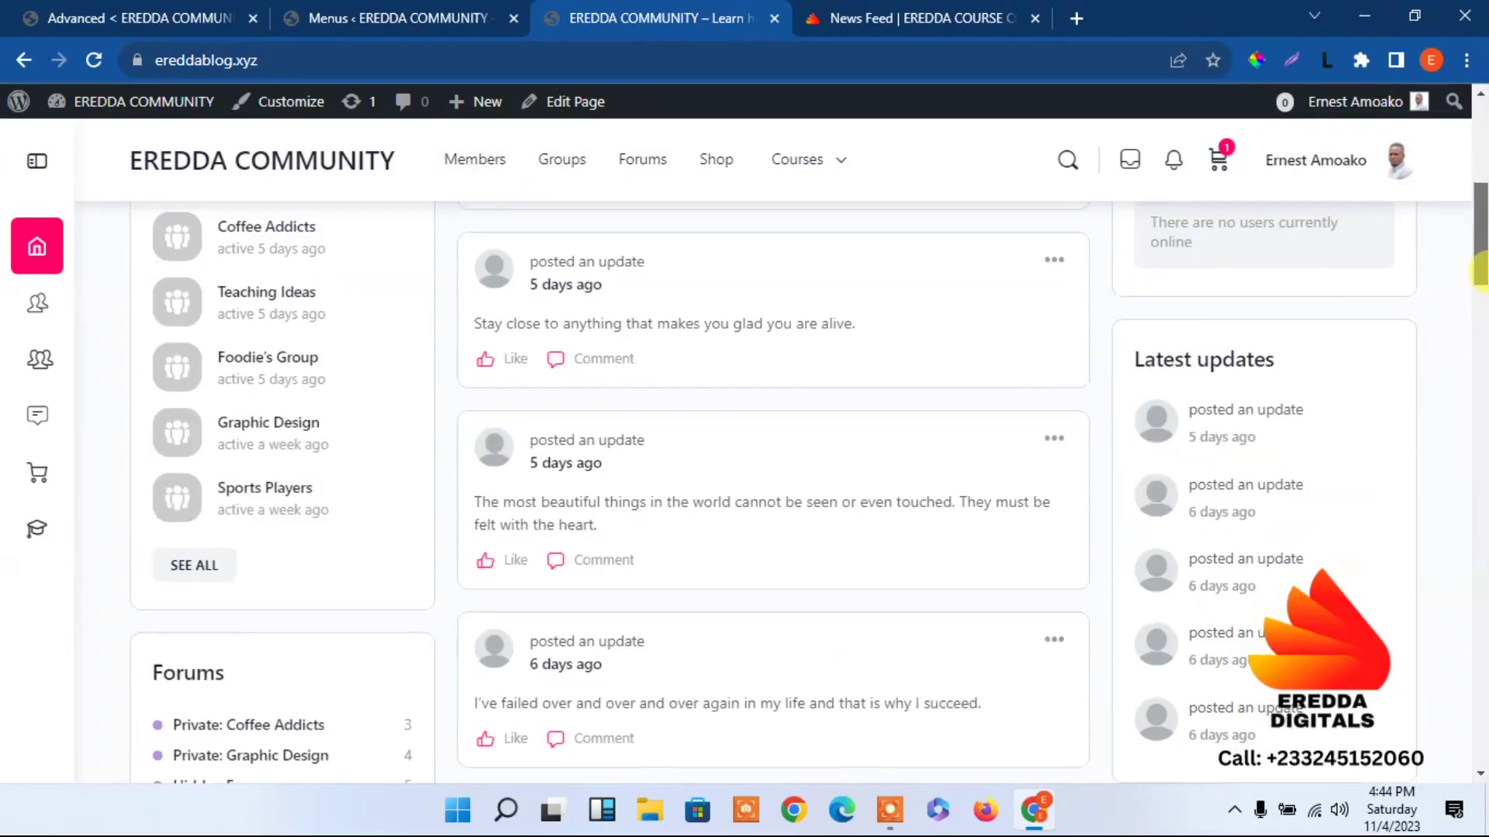
pyautogui.scroll(20, 1477, 589)
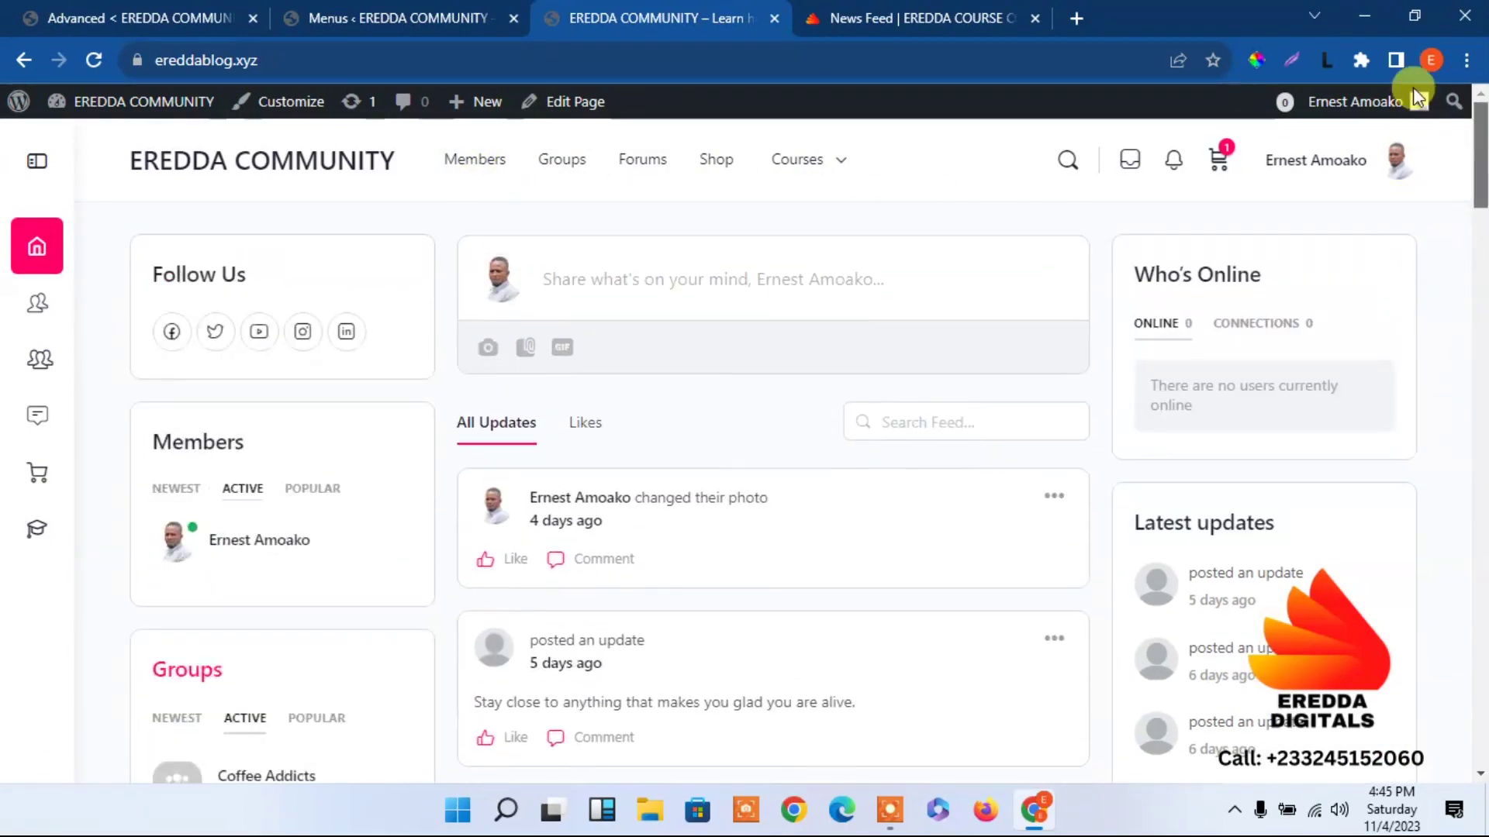